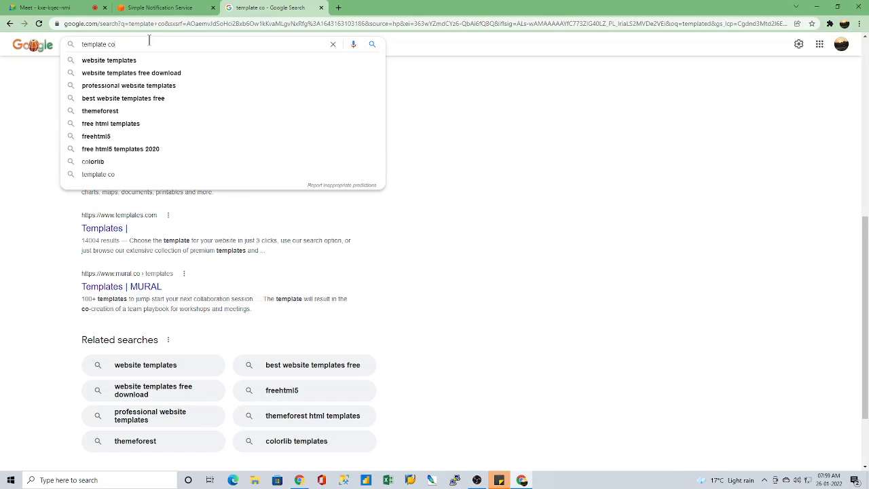
Step: Search Google for website templates and browse the free HTML5 template gallery on Wix
{"action": "left_click", "coordinate": [125, 63]}
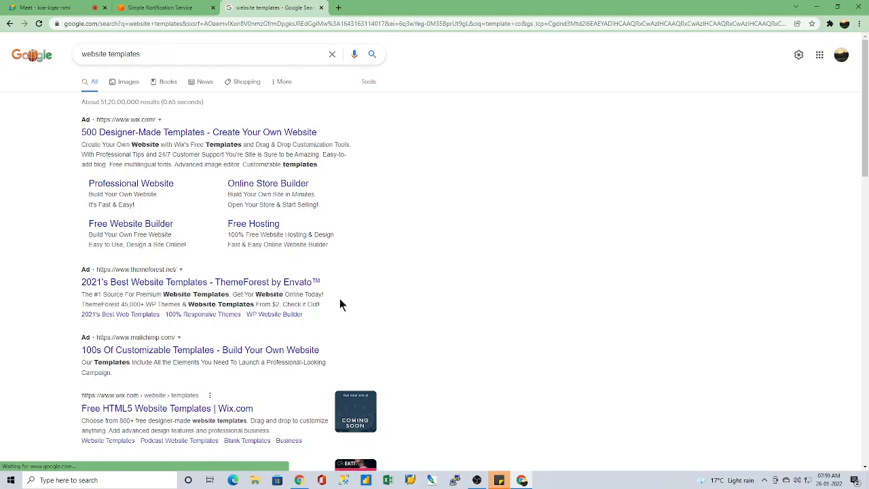
{"action": "scroll", "coordinate": [271, 327], "scroll_direction": "down", "scroll_amount": 3}
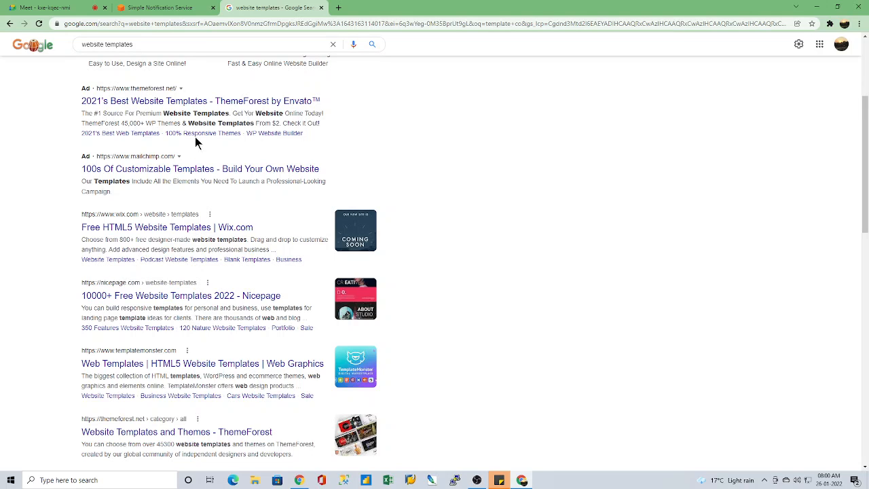
{"action": "left_click", "coordinate": [176, 228]}
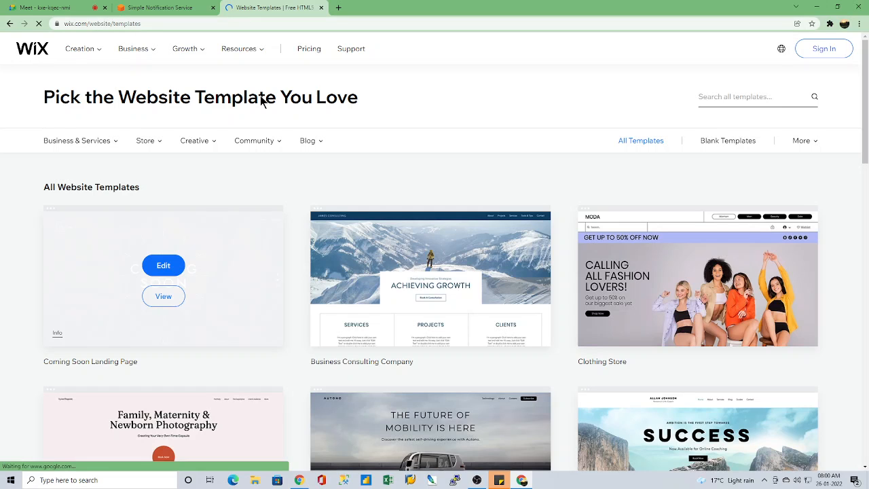
{"action": "scroll", "coordinate": [296, 263], "scroll_direction": "down", "scroll_amount": 2}
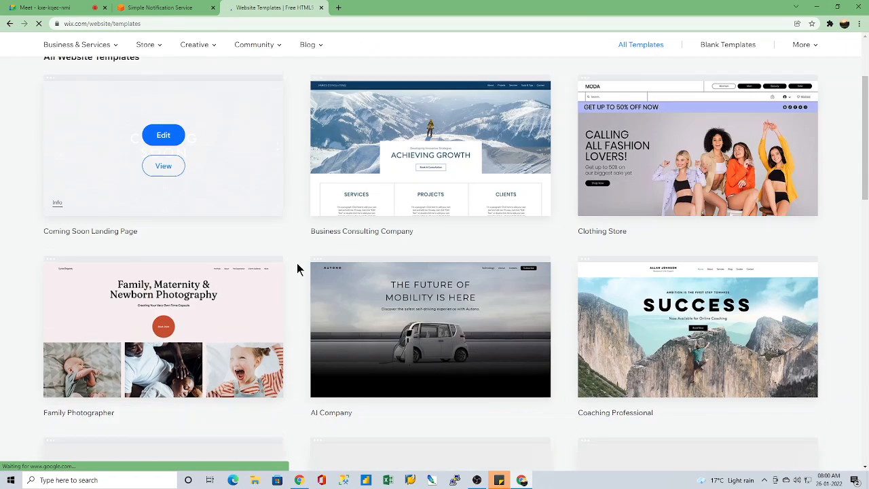
{"action": "scroll", "coordinate": [297, 263], "scroll_direction": "down", "scroll_amount": 2}
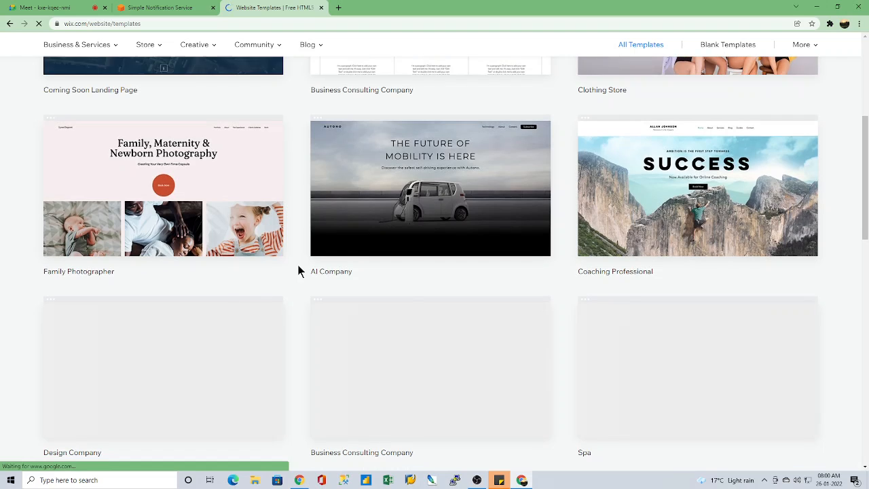
{"action": "scroll", "coordinate": [298, 270], "scroll_direction": "up", "scroll_amount": 4}
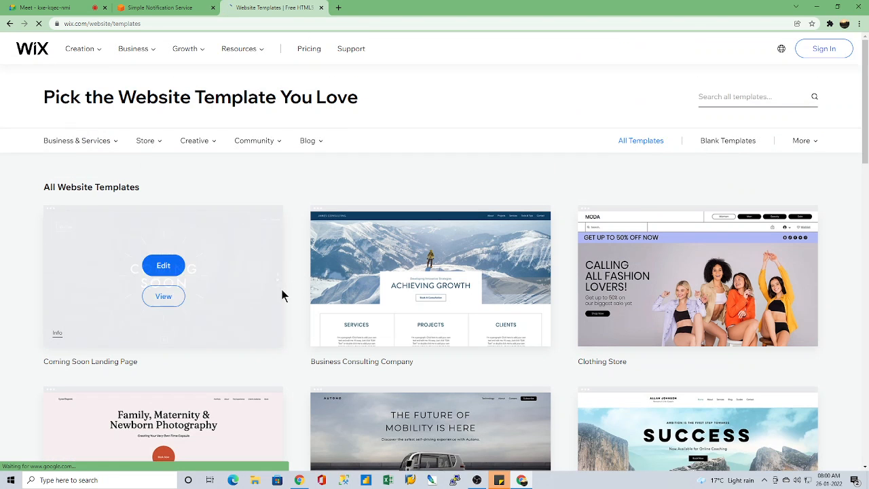
{"action": "scroll", "coordinate": [539, 355], "scroll_direction": "down", "scroll_amount": 2}
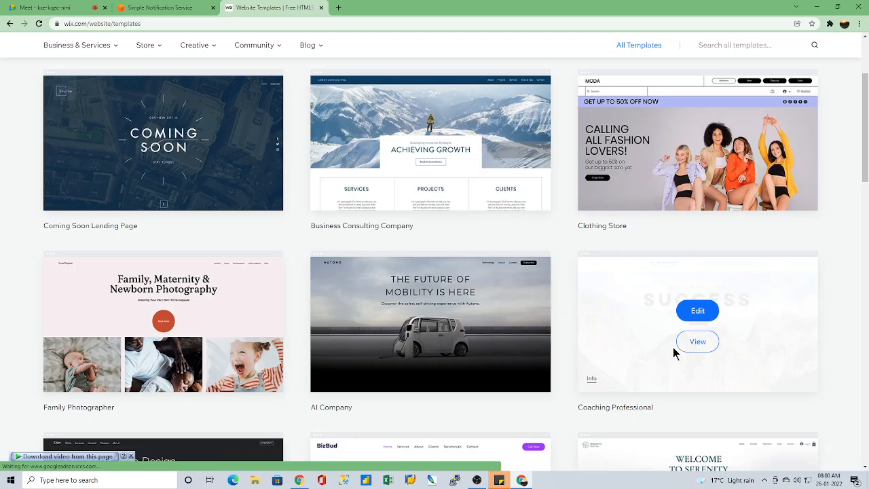
{"action": "scroll", "coordinate": [582, 406], "scroll_direction": "down", "scroll_amount": 1}
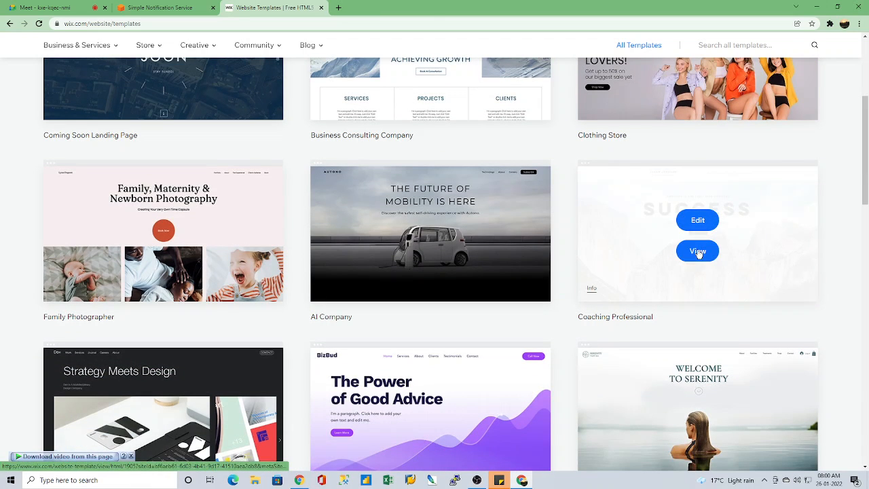
Step: Preview the Coaching Professional template in a new tab, and close the Wix tabs
{"action": "left_click", "coordinate": [698, 251]}
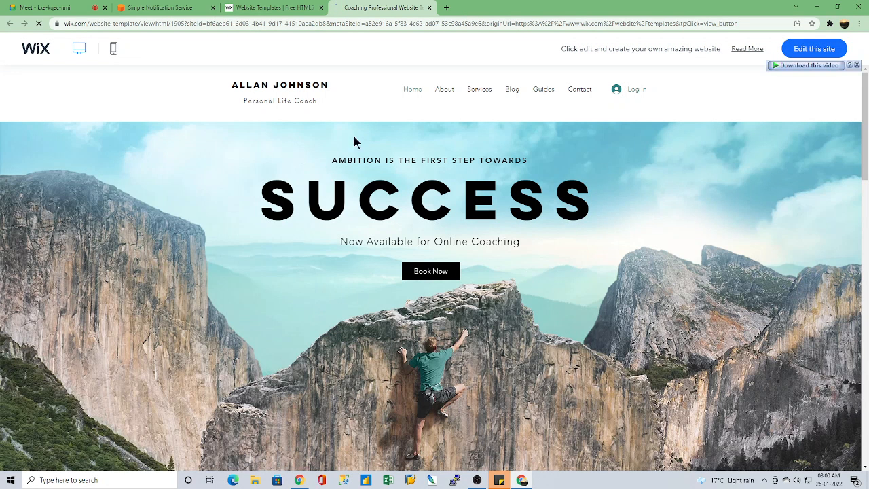
{"action": "scroll", "coordinate": [610, 320], "scroll_direction": "down", "scroll_amount": 2}
{"action": "scroll", "coordinate": [611, 321], "scroll_direction": "up", "scroll_amount": 2}
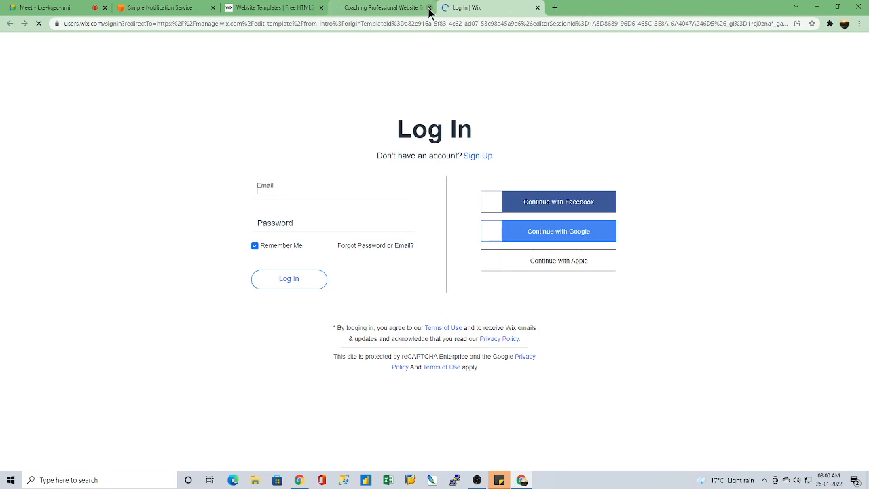
{"action": "left_click", "coordinate": [429, 8]}
{"action": "left_click", "coordinate": [428, 8]}
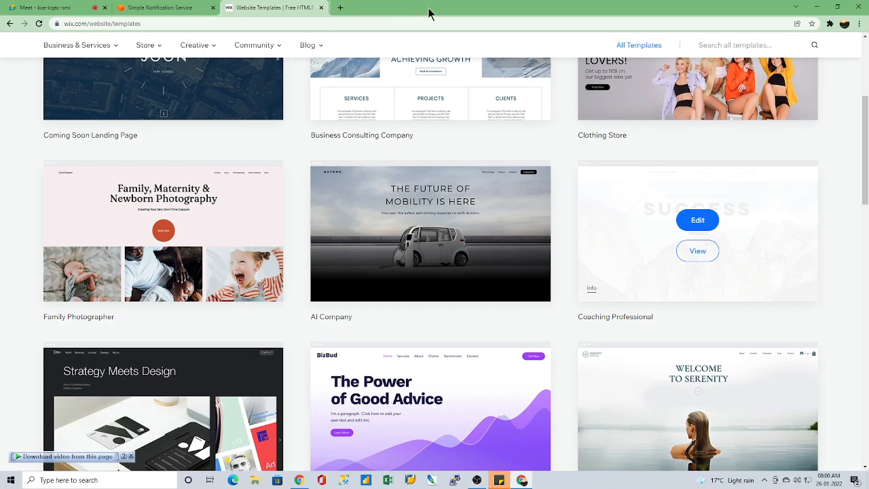
{"action": "left_click", "coordinate": [321, 7]}
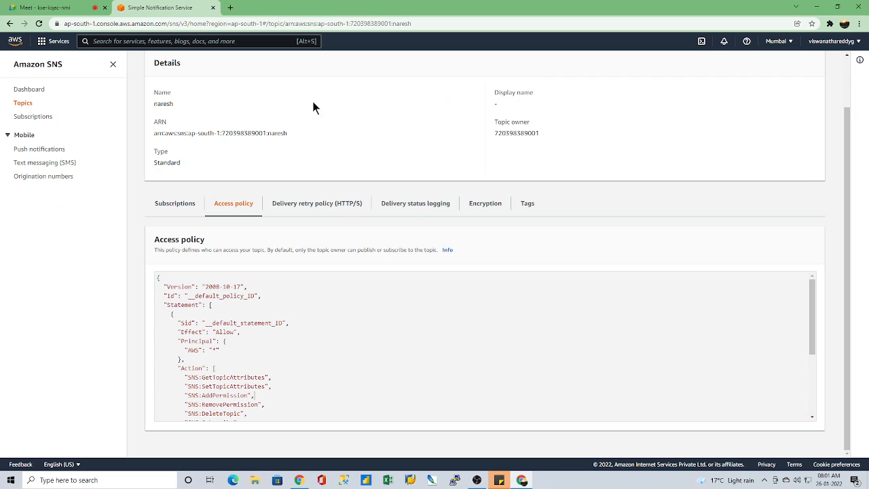
Step: Search Google for "template co" in a new tab
{"action": "left_click", "coordinate": [229, 8]}
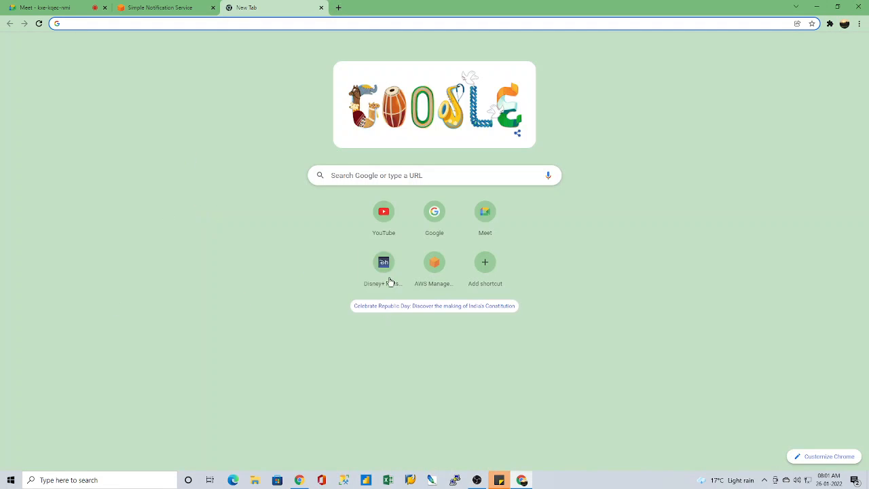
{"action": "left_click", "coordinate": [428, 213]}
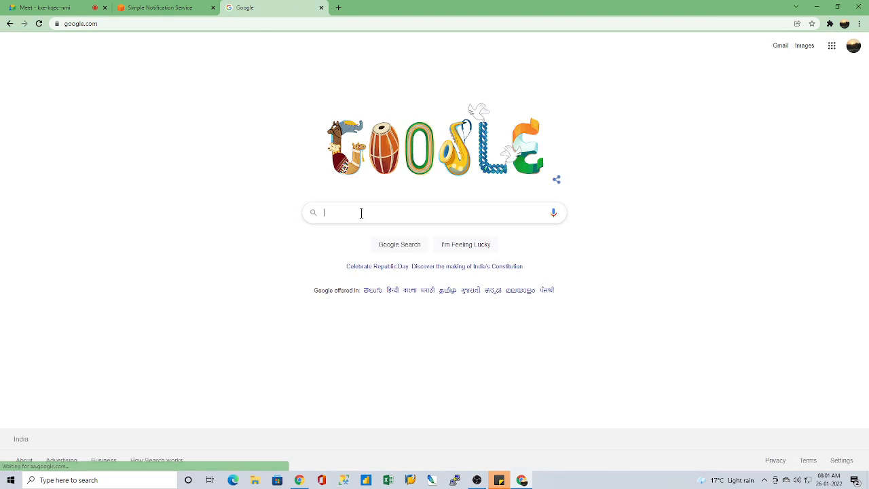
{"action": "type", "text": "te"}
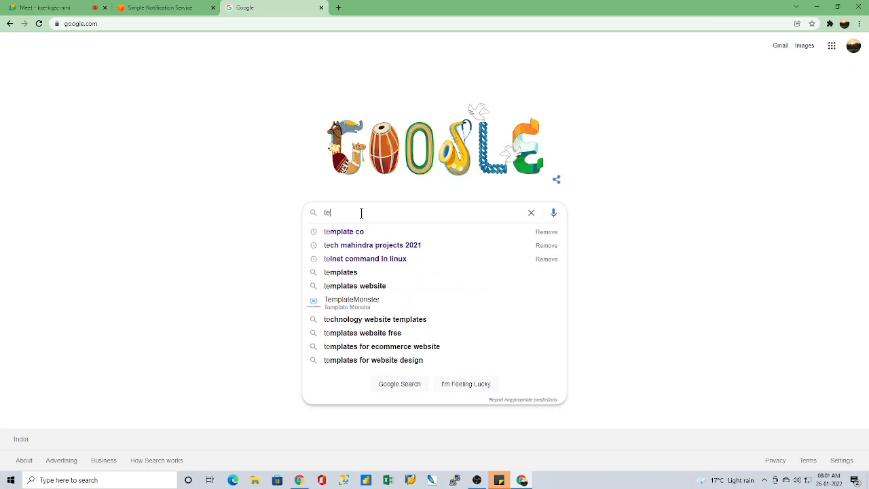
{"action": "type", "text": "mplate"}
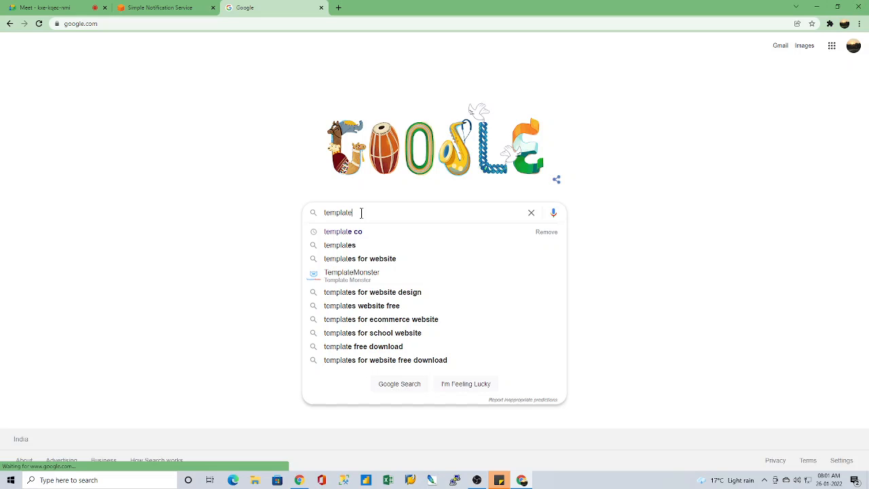
{"action": "left_click", "coordinate": [353, 234]}
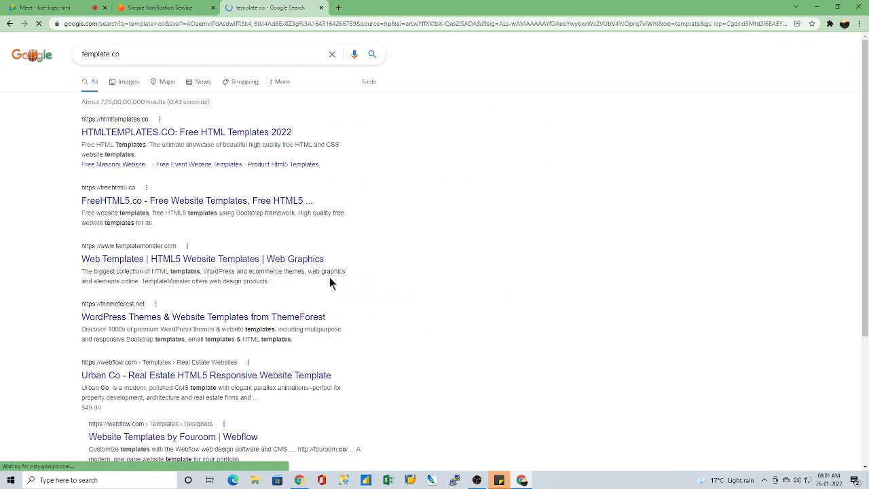
Step: Open the HTMLTEMPLATES.CO search result in a new tab and switch to it
{"action": "right_click", "coordinate": [144, 139]}
{"action": "left_click", "coordinate": [171, 144]}
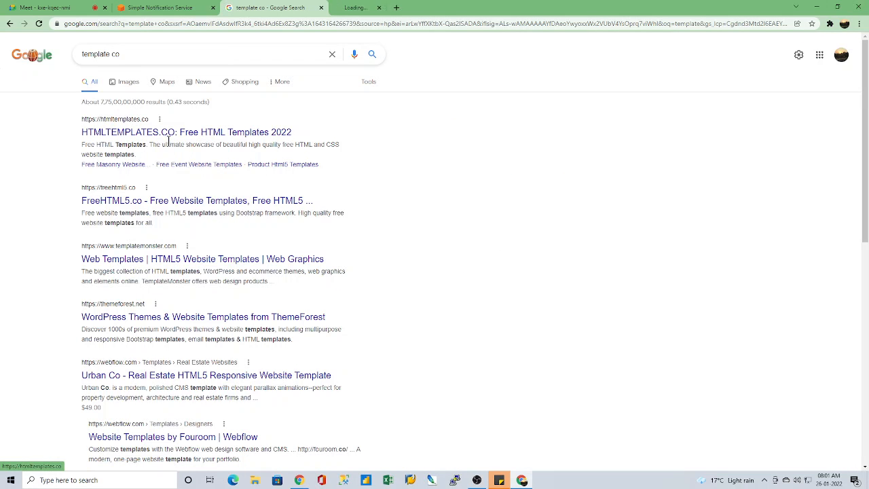
{"action": "left_click", "coordinate": [383, 7]}
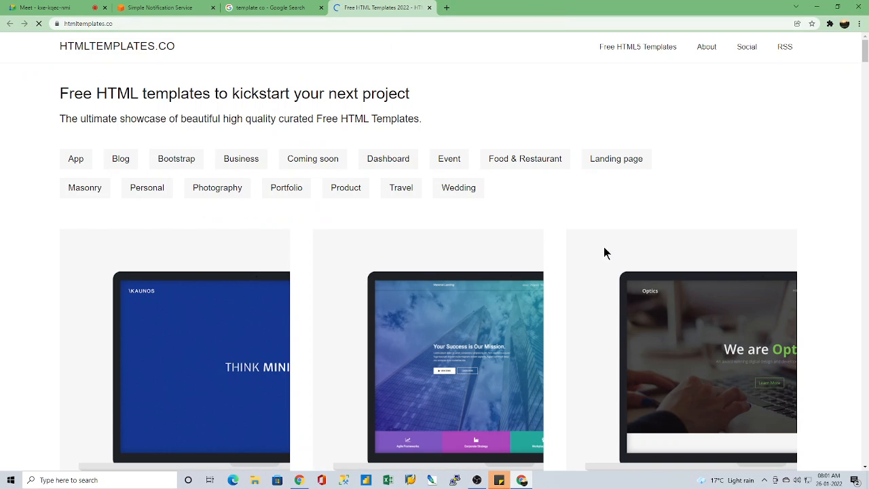
Step: Open the Suppablog HTML Template page from the free template gallery and look through its preview
{"action": "scroll", "coordinate": [560, 330], "scroll_direction": "down", "scroll_amount": 3}
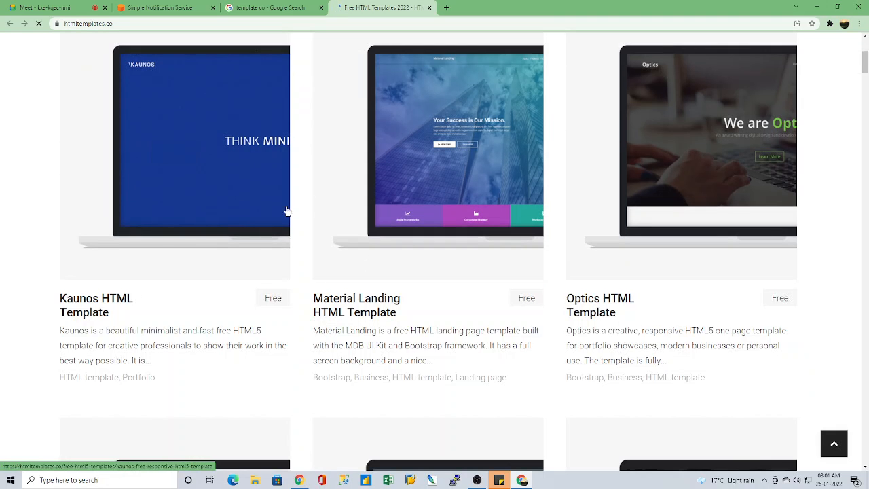
{"action": "scroll", "coordinate": [462, 333], "scroll_direction": "down", "scroll_amount": 3}
{"action": "scroll", "coordinate": [465, 333], "scroll_direction": "down", "scroll_amount": 3}
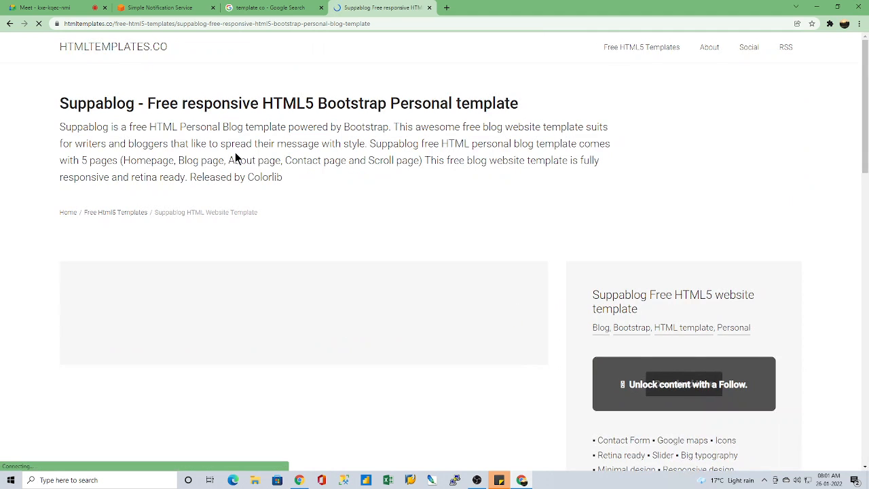
{"action": "scroll", "coordinate": [739, 285], "scroll_direction": "down", "scroll_amount": 3}
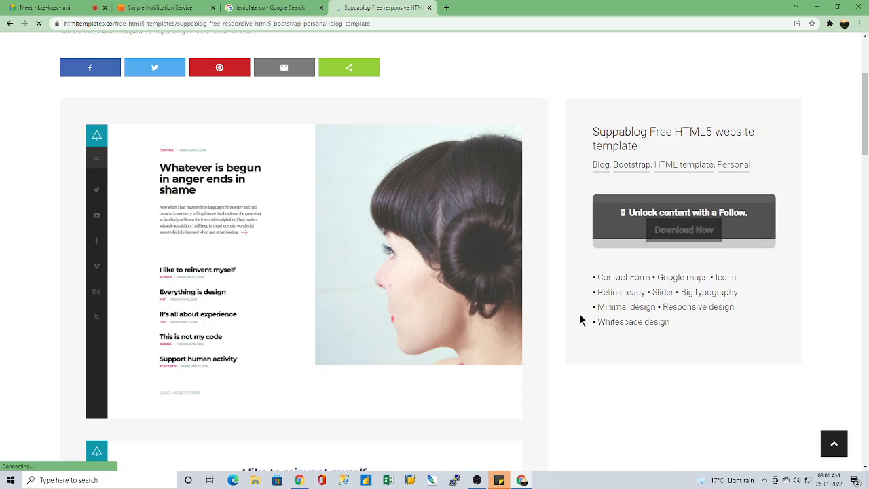
{"action": "scroll", "coordinate": [583, 355], "scroll_direction": "down", "scroll_amount": 4}
{"action": "scroll", "coordinate": [579, 366], "scroll_direction": "up", "scroll_amount": 3}
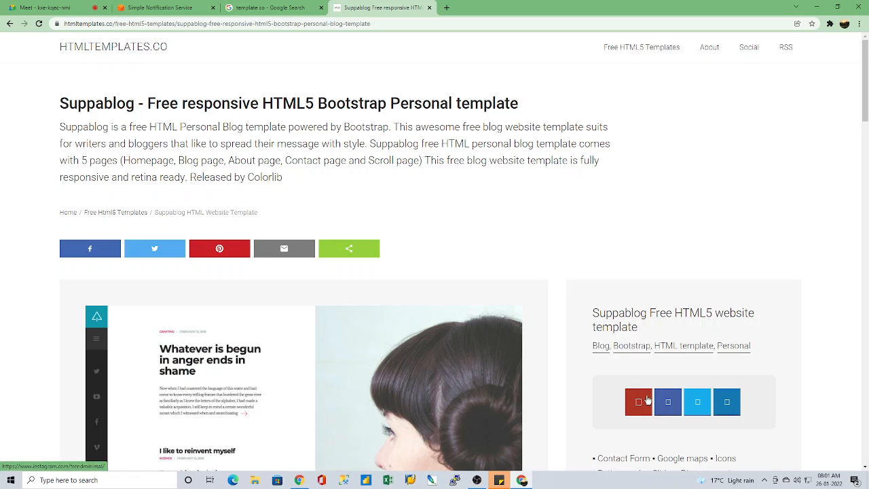
Step: Unlock the Suppablog download through the Instagram follow option, close the pop-up window and request the download
{"action": "left_click", "coordinate": [640, 403]}
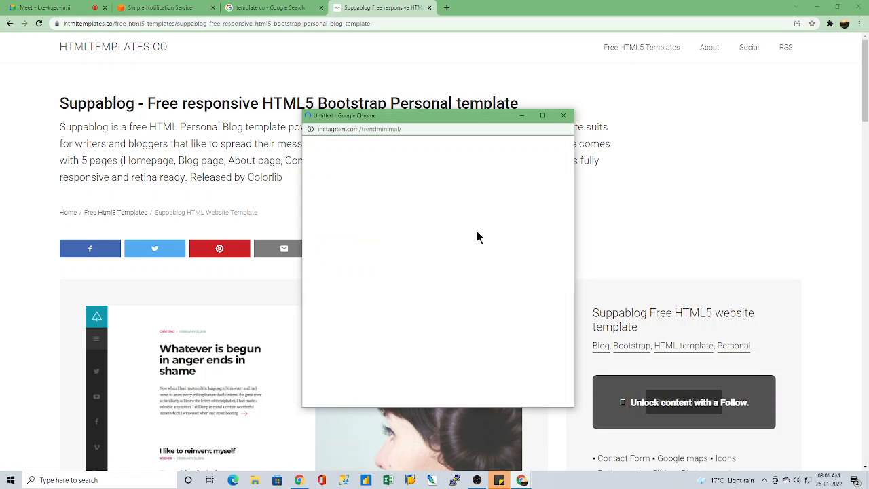
{"action": "left_click", "coordinate": [559, 118]}
{"action": "left_click", "coordinate": [683, 402]}
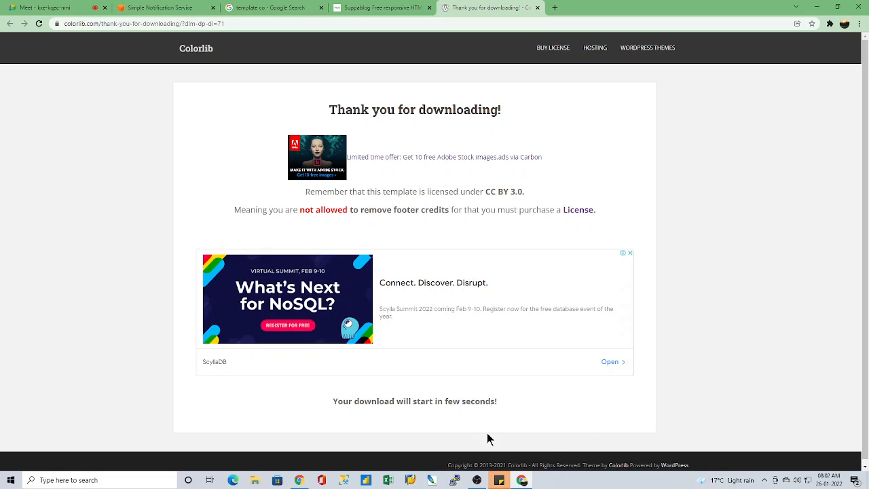
{"action": "left_click", "coordinate": [476, 480]}
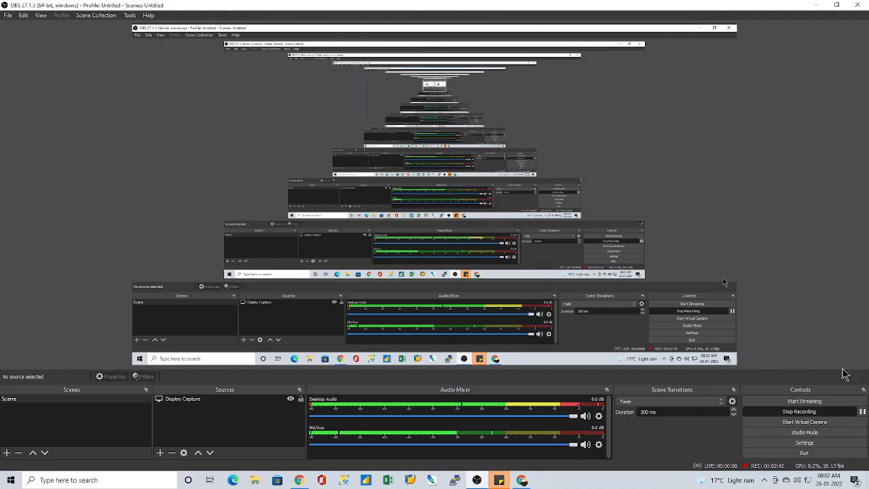
{"action": "left_click", "coordinate": [817, 5]}
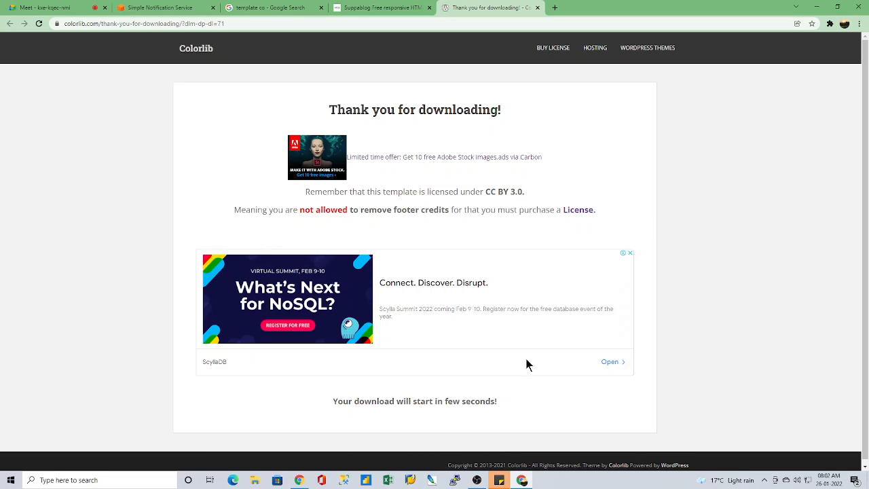
{"action": "scroll", "coordinate": [526, 365], "scroll_direction": "down", "scroll_amount": 1}
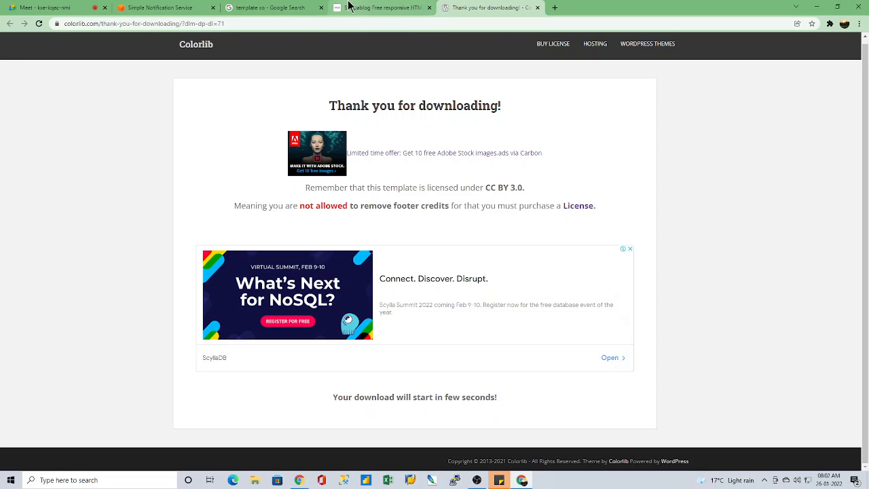
Step: Return to the HTMLTEMPLATES.CO gallery and open the Outline HTML Template page
{"action": "left_click", "coordinate": [378, 7]}
{"action": "left_click", "coordinate": [11, 24]}
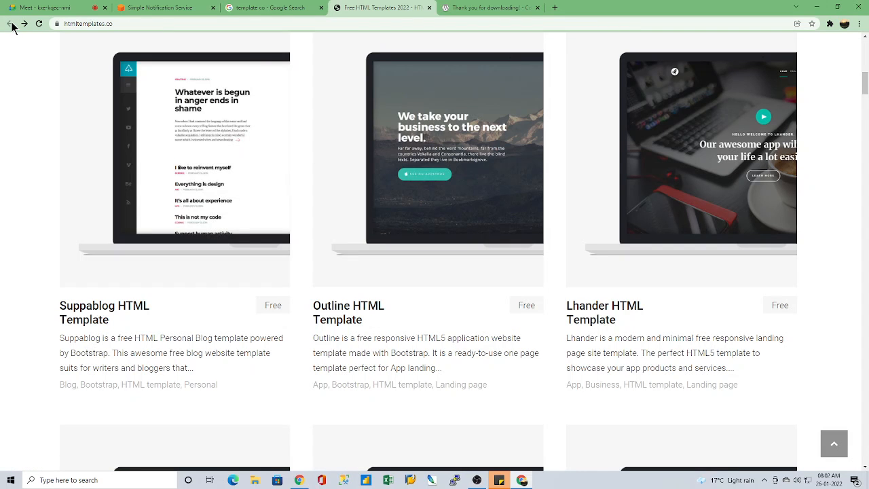
{"action": "mouse_move", "coordinate": [496, 174]}
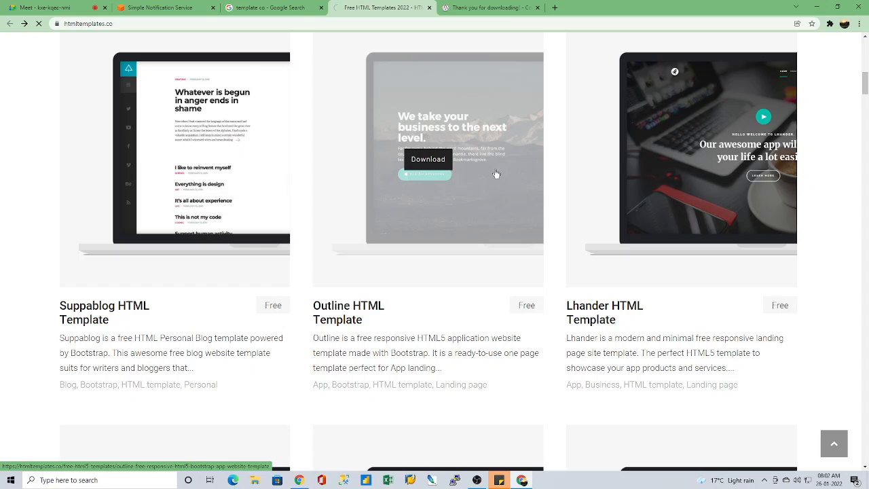
{"action": "left_click", "coordinate": [420, 161]}
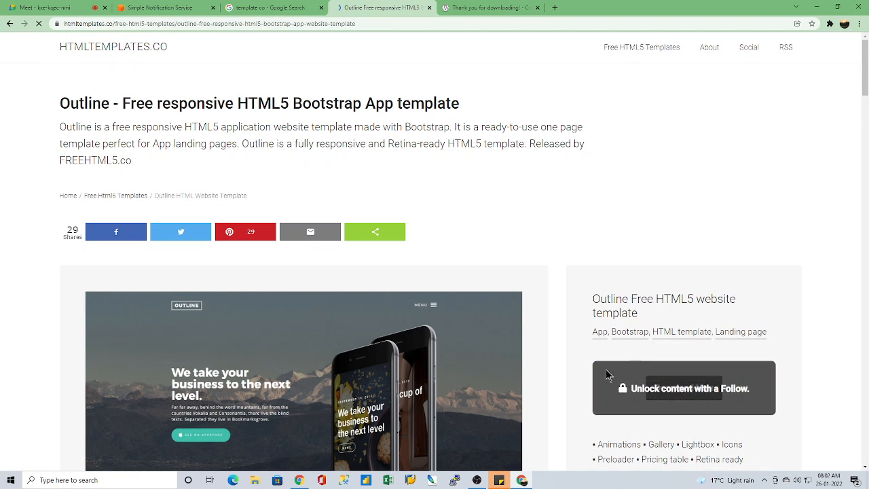
Step: Unlock the Outline template download through the Facebook follow option, close the pop-up window and request the download
{"action": "mouse_move", "coordinate": [606, 372]}
{"action": "left_click", "coordinate": [668, 387]}
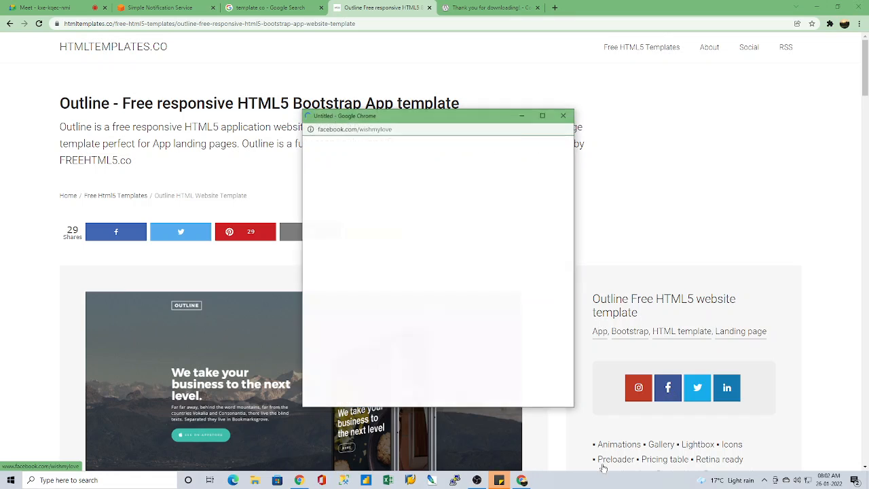
{"action": "left_click", "coordinate": [561, 116]}
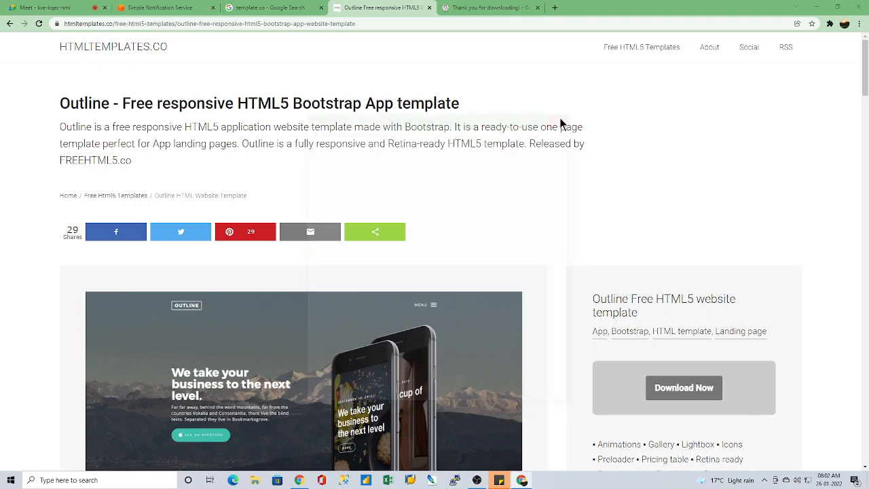
{"action": "left_click", "coordinate": [672, 388]}
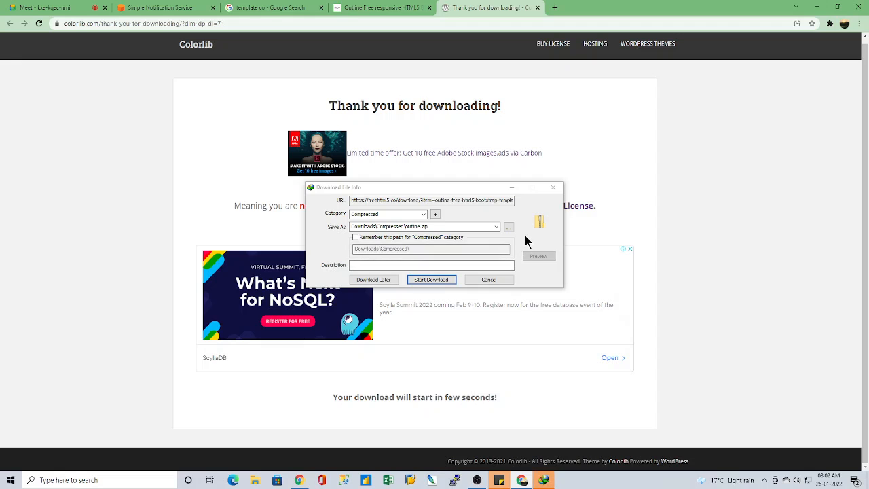
Step: Save outline.zip to Downloads\Compressed and extract it there into the folder outline
{"action": "left_click", "coordinate": [440, 281]}
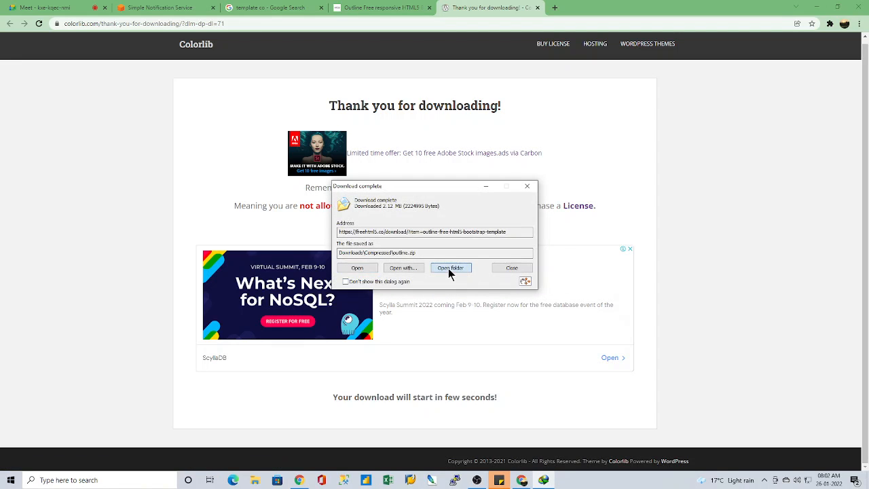
{"action": "left_click", "coordinate": [448, 268]}
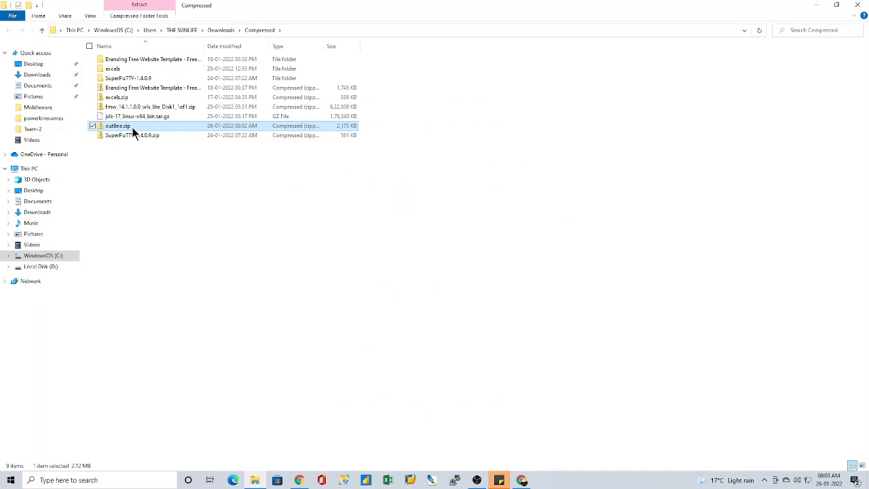
{"action": "double_click", "coordinate": [125, 126]}
{"action": "right_click", "coordinate": [125, 126]}
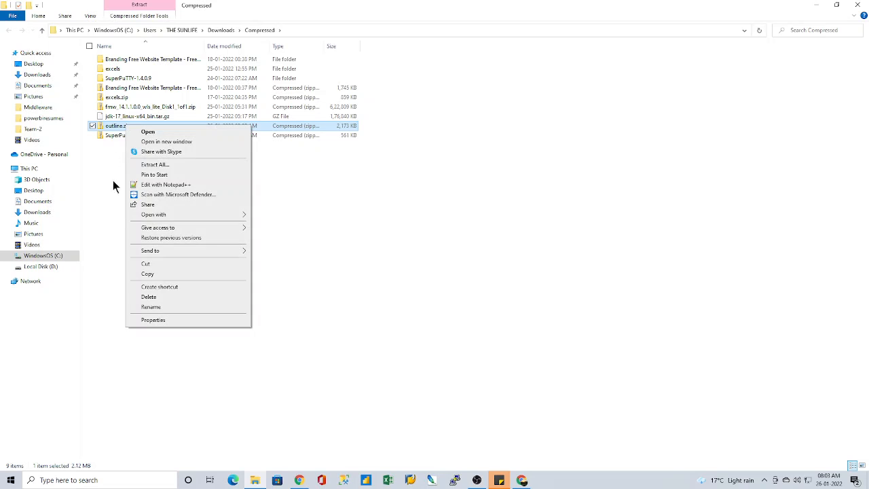
{"action": "left_click", "coordinate": [160, 165]}
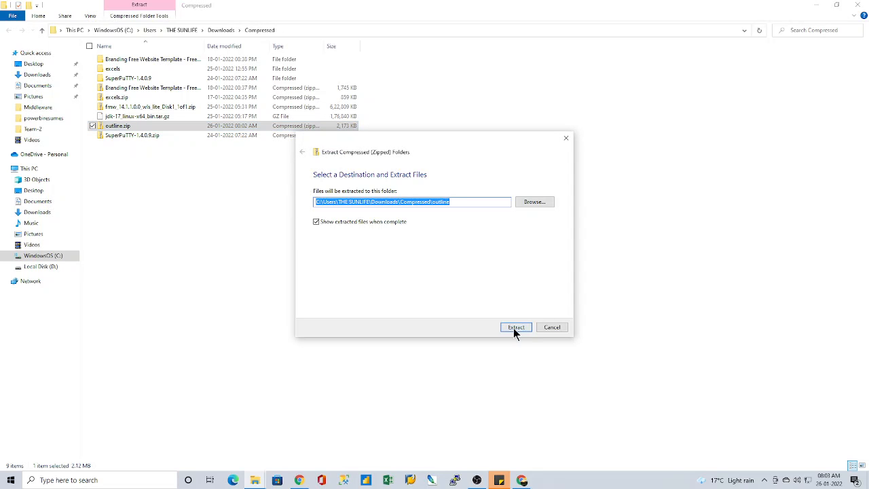
{"action": "left_click", "coordinate": [515, 327]}
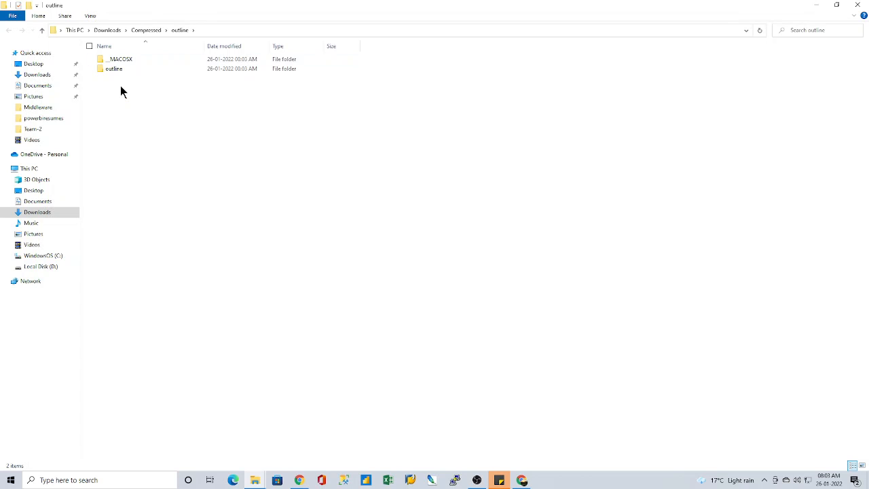
Step: Open the inner outline folder and look over the template's subfolders and its index.html file
{"action": "double_click", "coordinate": [117, 70]}
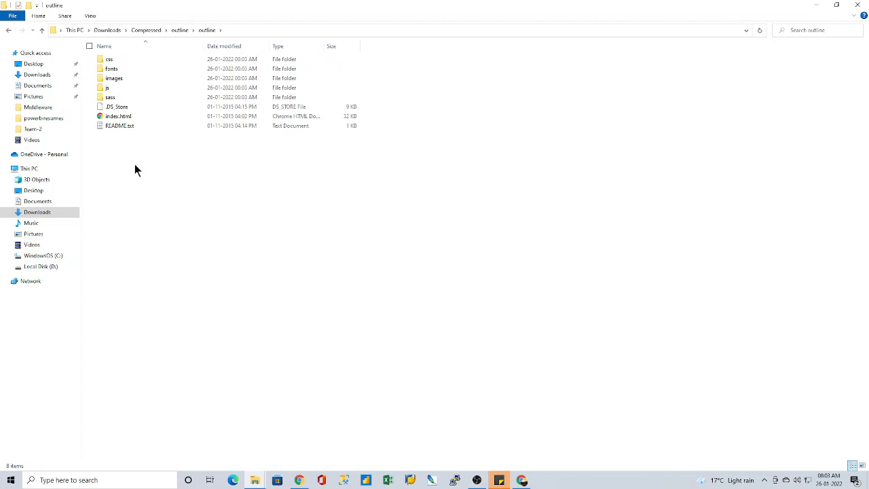
{"action": "left_click_drag", "start_coordinate": [134, 163], "coordinate": [128, 60]}
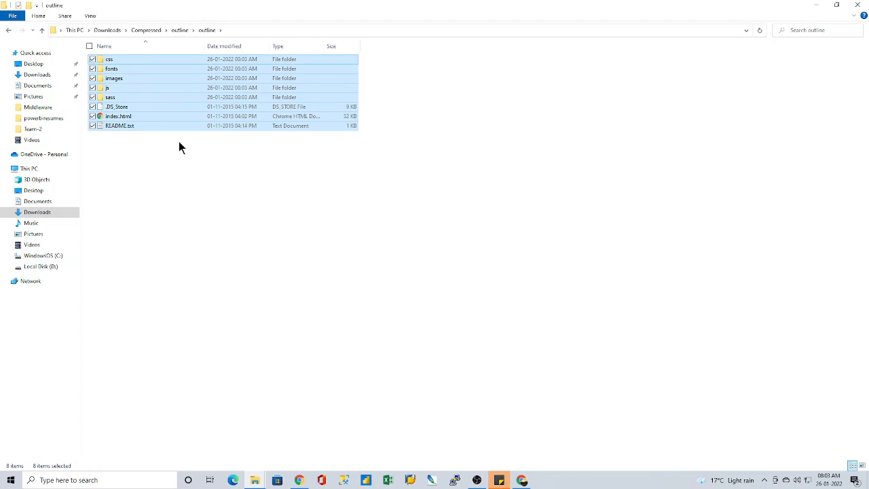
{"action": "left_click", "coordinate": [325, 198]}
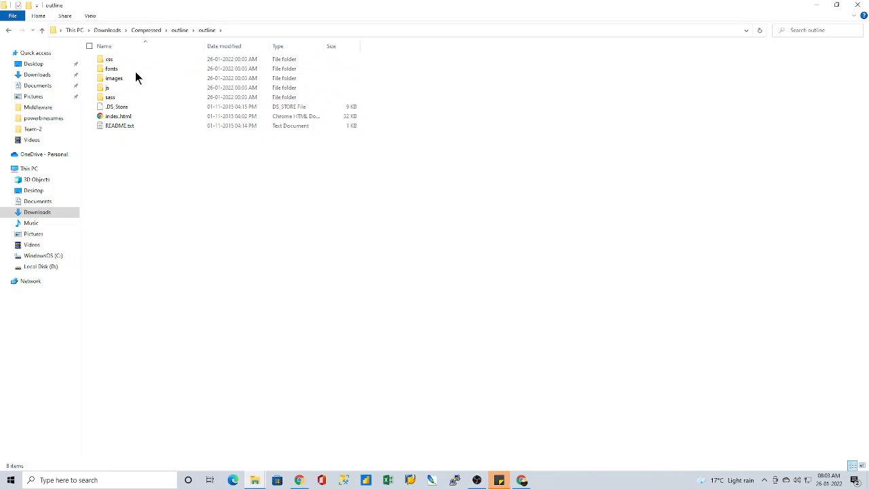
{"action": "mouse_move", "coordinate": [134, 77]}
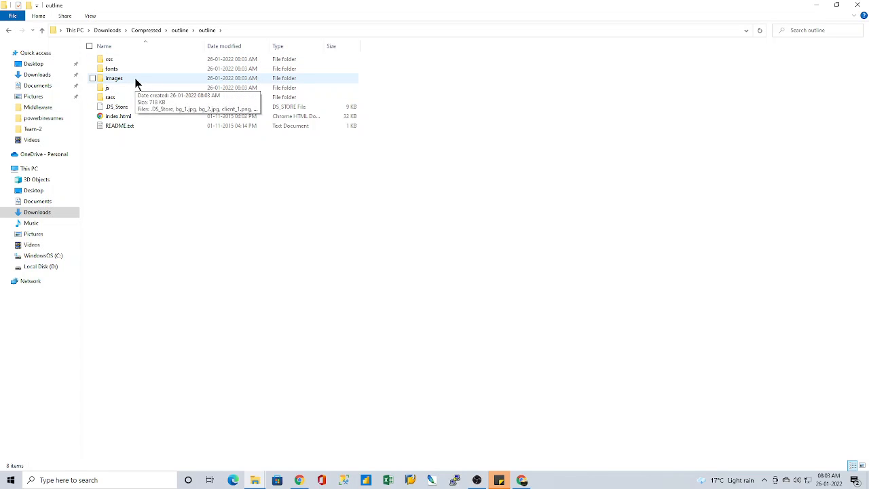
{"action": "left_click", "coordinate": [129, 118]}
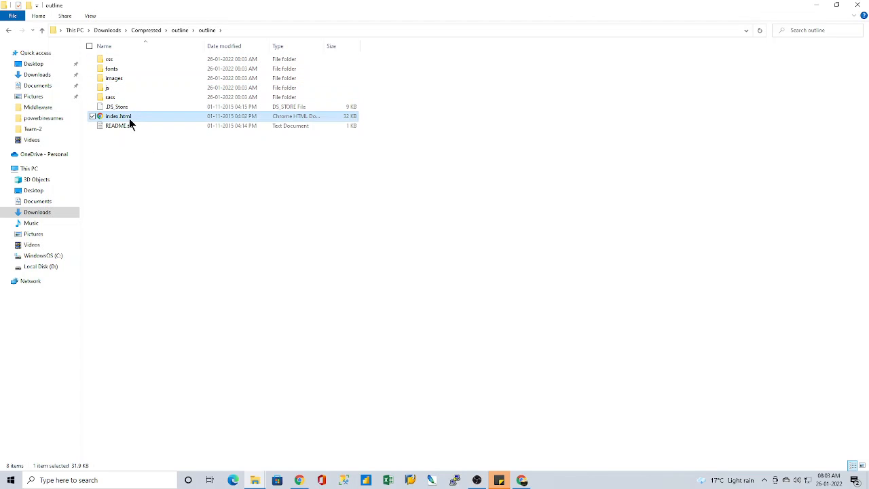
Step: Open the template's js folder and look over its JavaScript files and the file options for jquery.countTo.js
{"action": "double_click", "coordinate": [109, 89]}
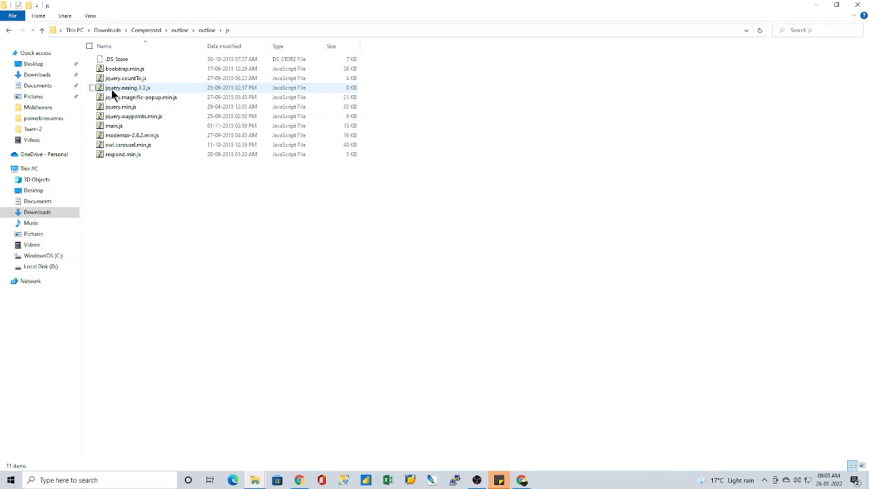
{"action": "left_click", "coordinate": [148, 77]}
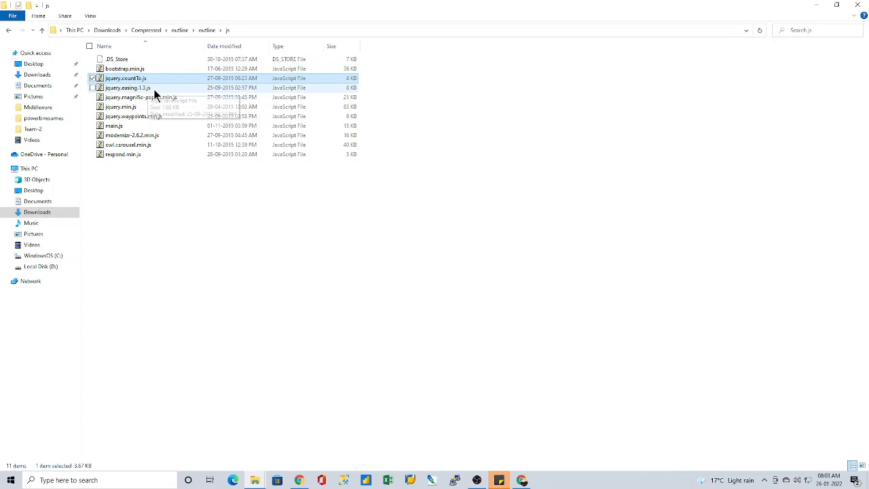
{"action": "left_click", "coordinate": [155, 89]}
{"action": "left_click", "coordinate": [148, 97]}
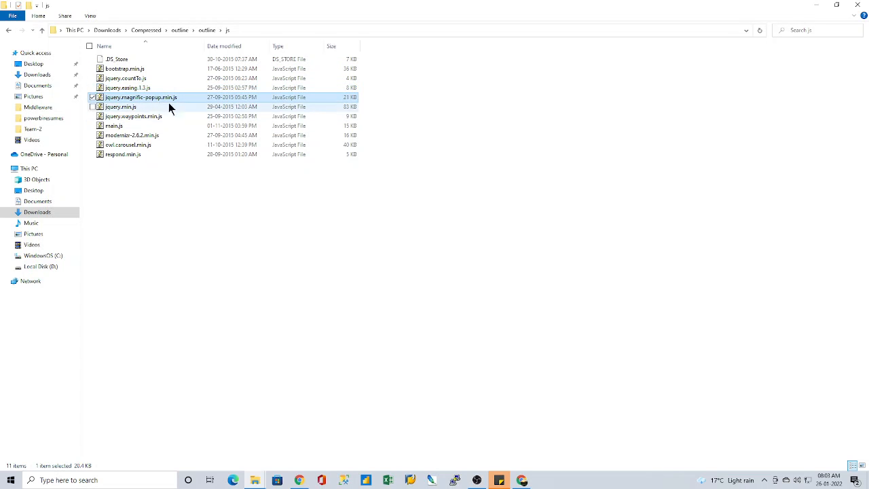
{"action": "left_click", "coordinate": [136, 79]}
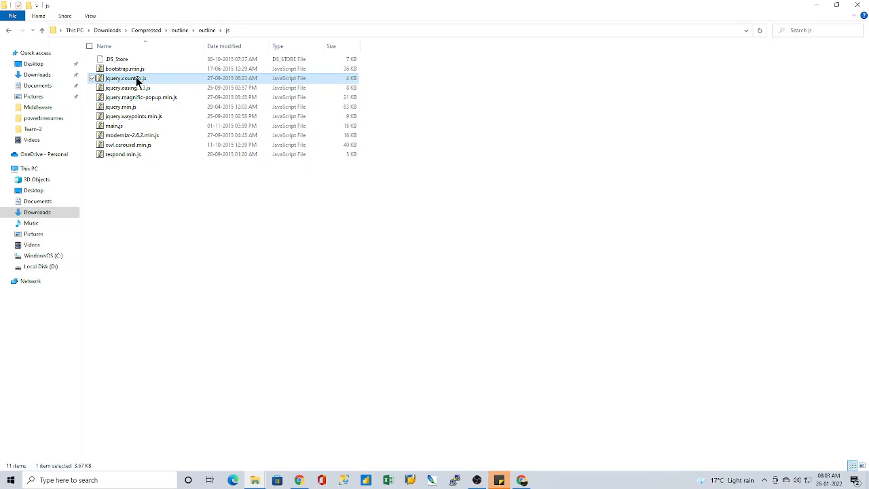
{"action": "right_click", "coordinate": [136, 80]}
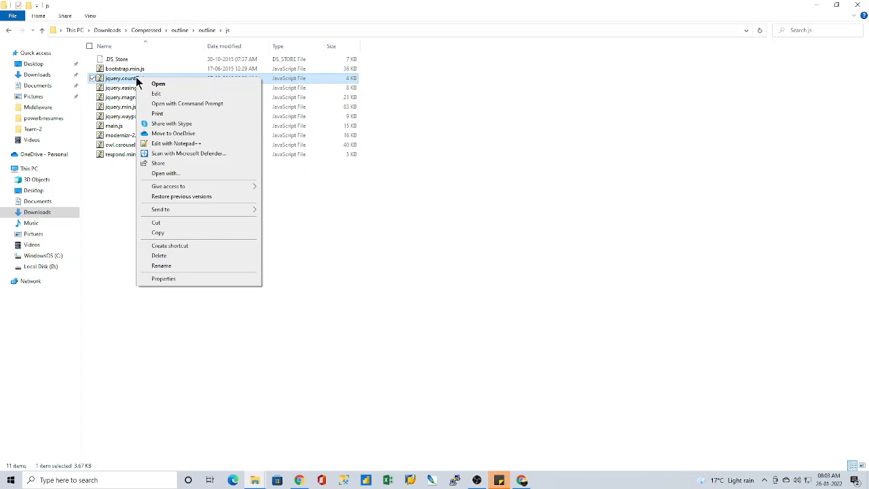
{"action": "left_click", "coordinate": [348, 196]}
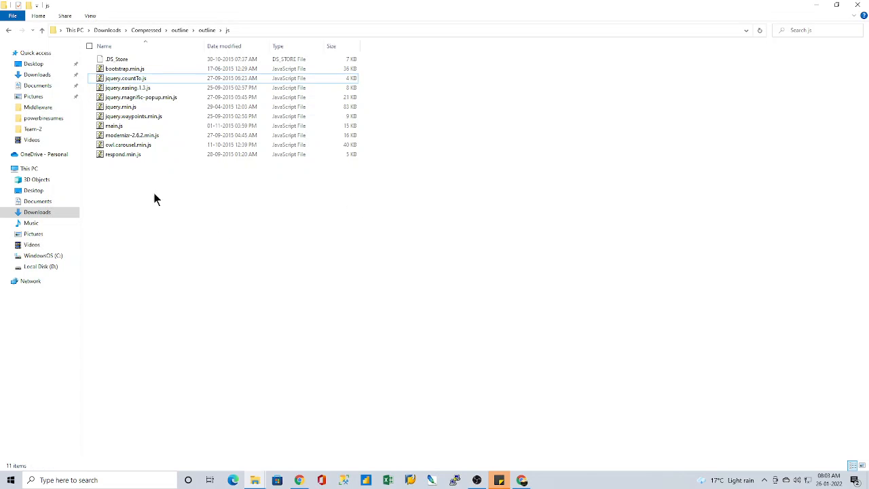
{"action": "right_click", "coordinate": [120, 77]}
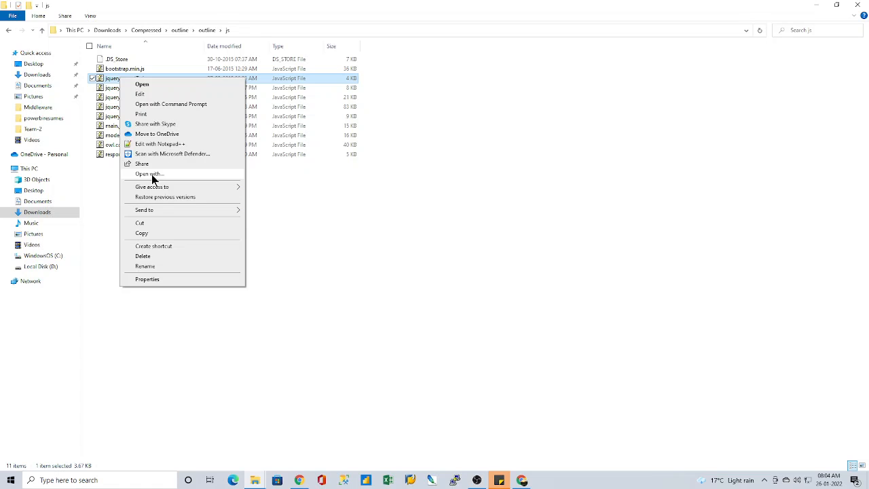
{"action": "left_click", "coordinate": [325, 170]}
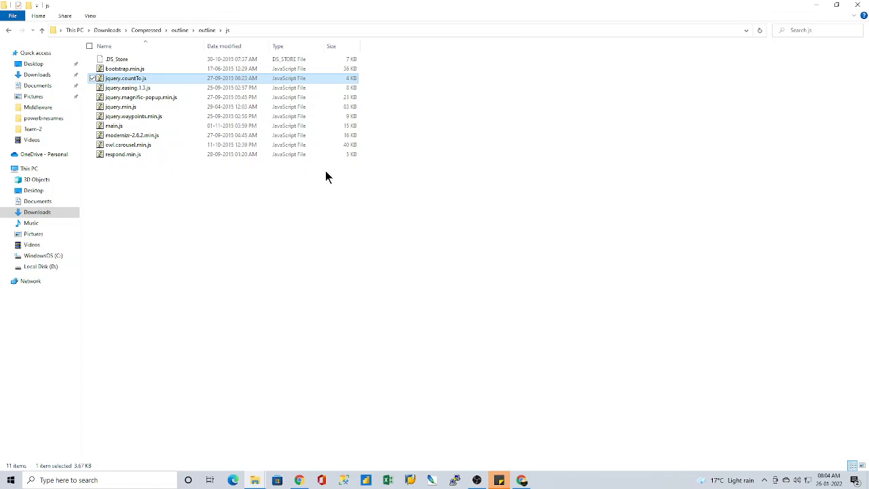
Step: Go back to the template's main folder, review all its files together, and return to the parent outline folder
{"action": "left_click", "coordinate": [206, 30]}
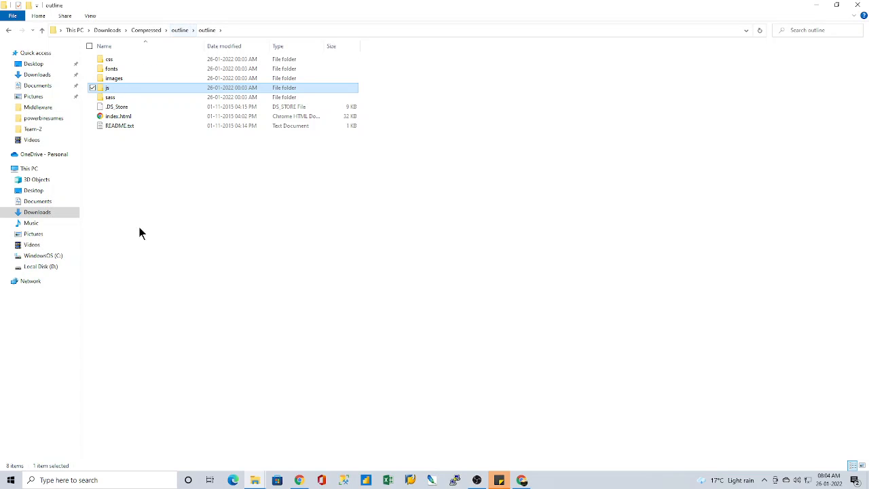
{"action": "left_click", "coordinate": [155, 170]}
{"action": "left_click_drag", "start_coordinate": [150, 188], "coordinate": [141, 54]}
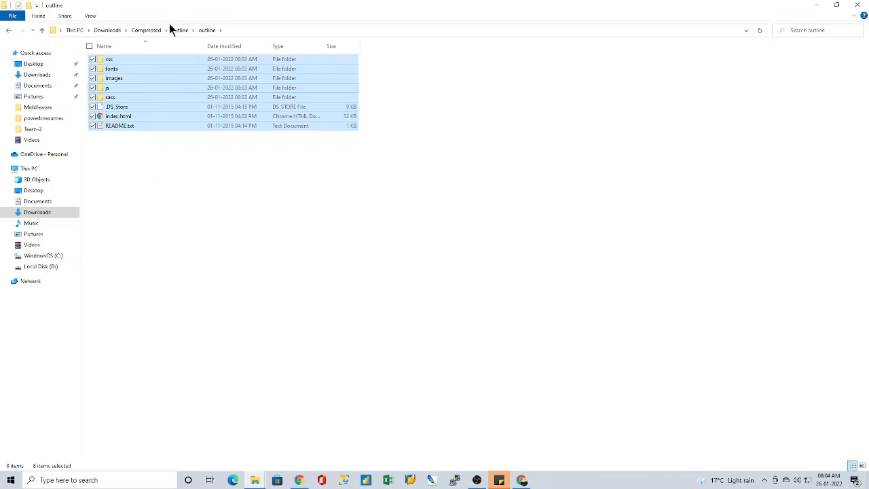
{"action": "left_click", "coordinate": [177, 30]}
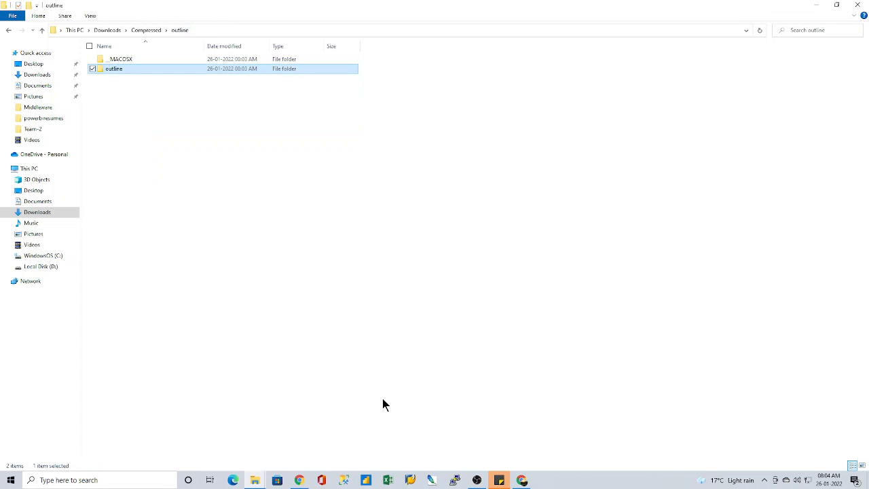
Step: Switch to Chrome and go back from the Outline template page to the HTMLTEMPLATES.CO gallery
{"action": "left_click", "coordinate": [522, 480]}
{"action": "left_click", "coordinate": [366, 9]}
{"action": "left_click", "coordinate": [251, 11]}
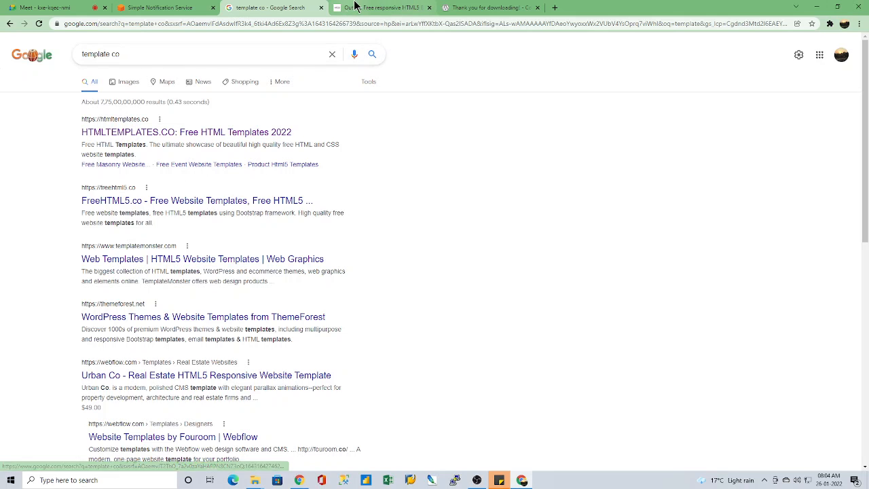
{"action": "left_click", "coordinate": [359, 8]}
{"action": "left_click", "coordinate": [281, 10]}
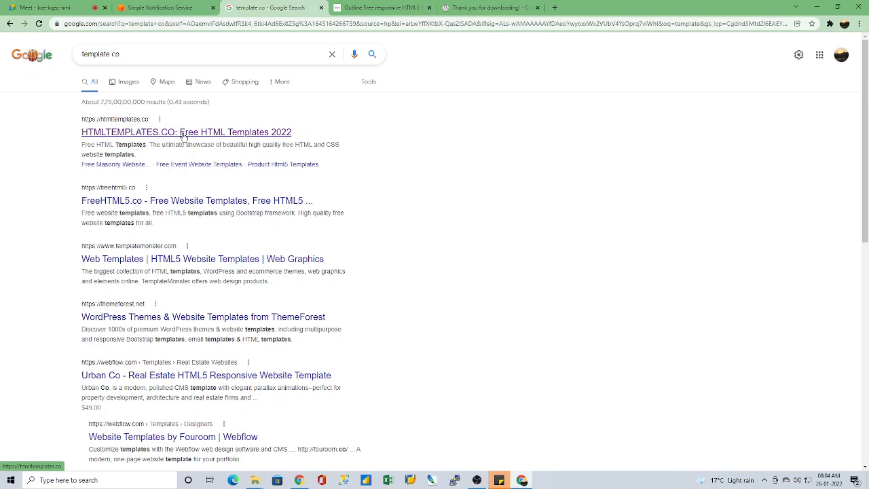
{"action": "left_click", "coordinate": [365, 10]}
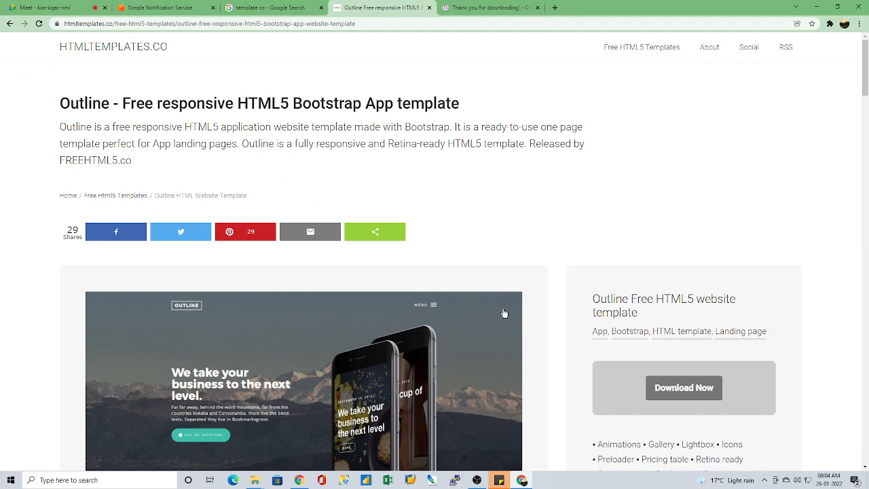
{"action": "scroll", "coordinate": [459, 278], "scroll_direction": "down", "scroll_amount": 2}
{"action": "scroll", "coordinate": [459, 278], "scroll_direction": "up", "scroll_amount": 2}
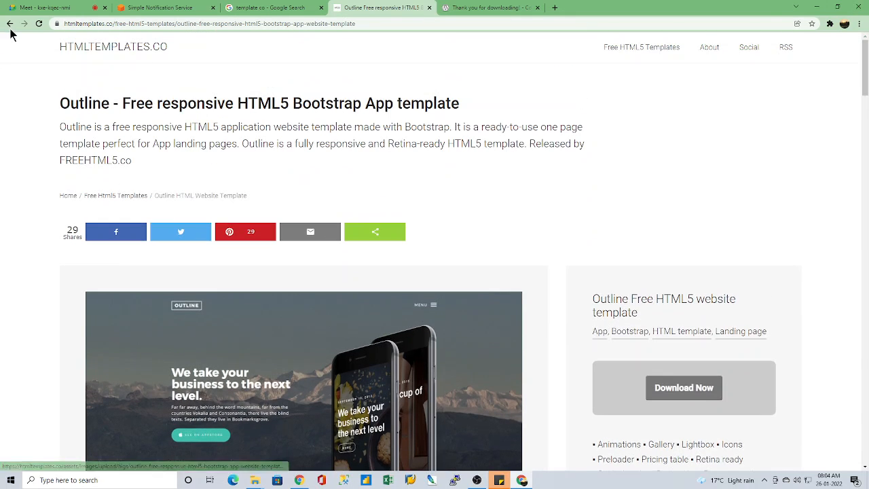
{"action": "left_click", "coordinate": [8, 24]}
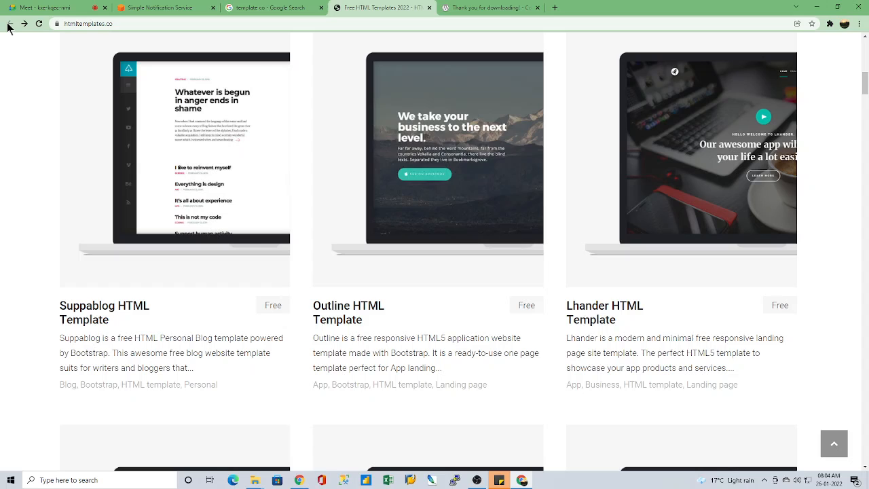
Step: Browse further down the free template gallery and open the Sumo Landing HTML Template page
{"action": "left_click", "coordinate": [54, 7]}
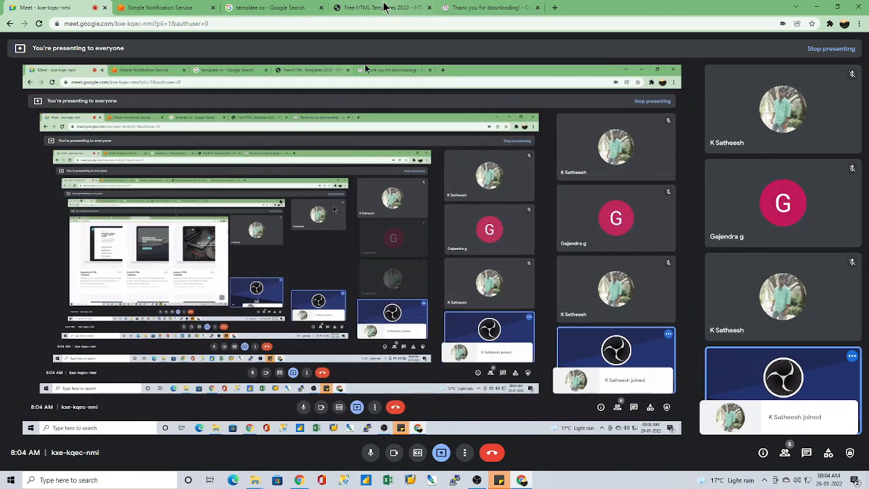
{"action": "left_click", "coordinate": [383, 7]}
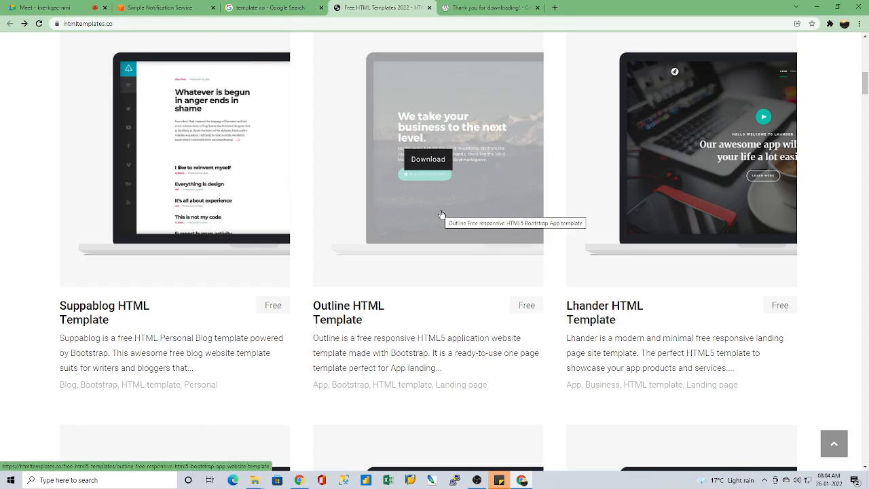
{"action": "scroll", "coordinate": [462, 330], "scroll_direction": "down", "scroll_amount": 6}
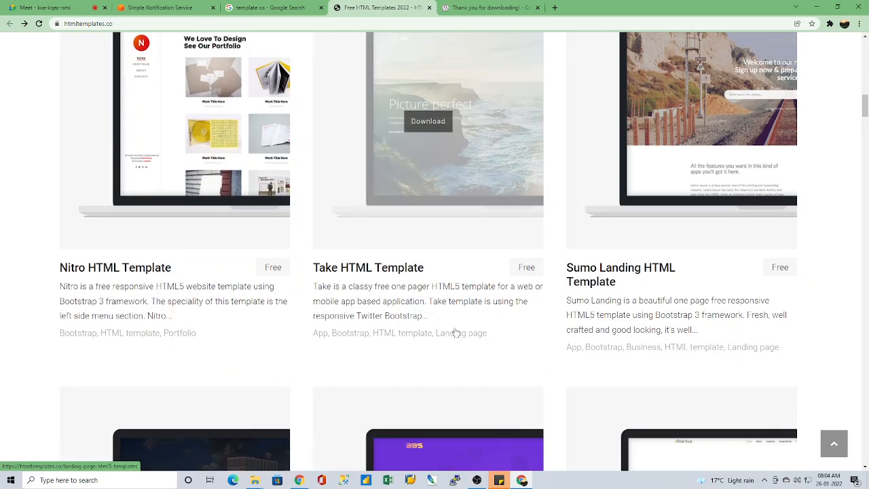
{"action": "scroll", "coordinate": [454, 332], "scroll_direction": "up", "scroll_amount": 4}
{"action": "scroll", "coordinate": [456, 332], "scroll_direction": "down", "scroll_amount": 3}
{"action": "mouse_move", "coordinate": [692, 210]}
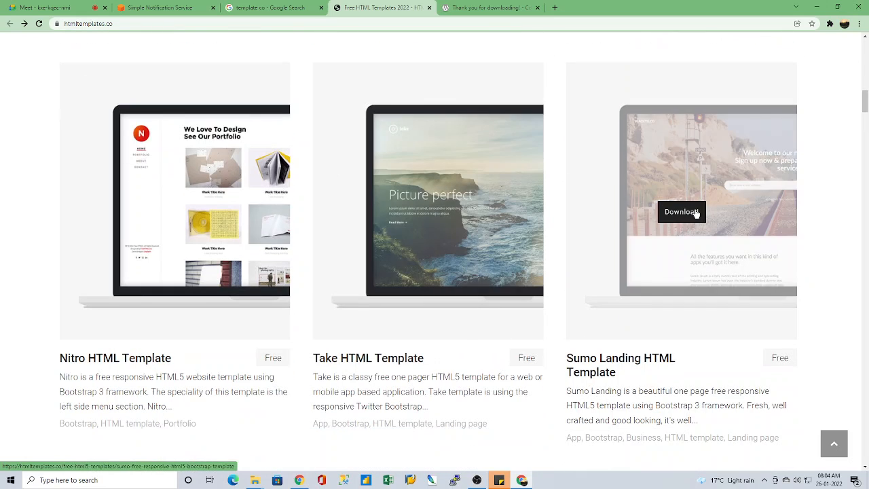
{"action": "left_click", "coordinate": [680, 211]}
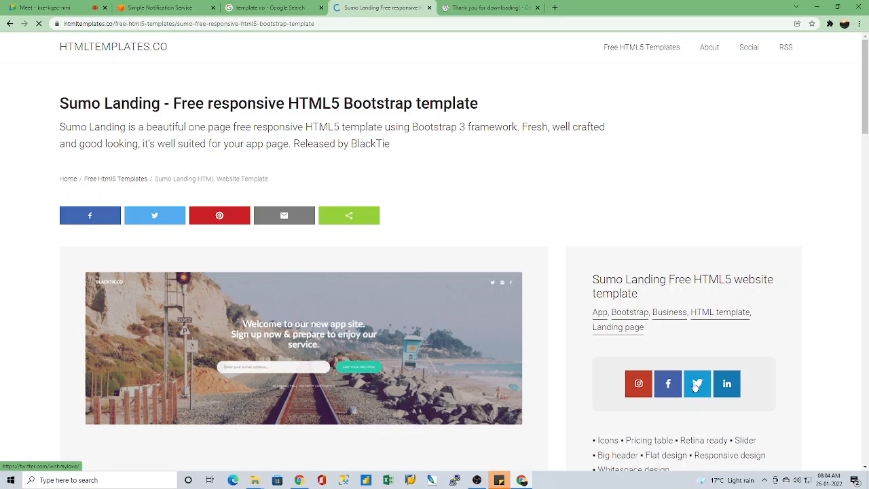
Step: Unlock the Sumo Landing template download through the Twitter follow option, close the pop-up window and request the download
{"action": "left_click", "coordinate": [646, 388]}
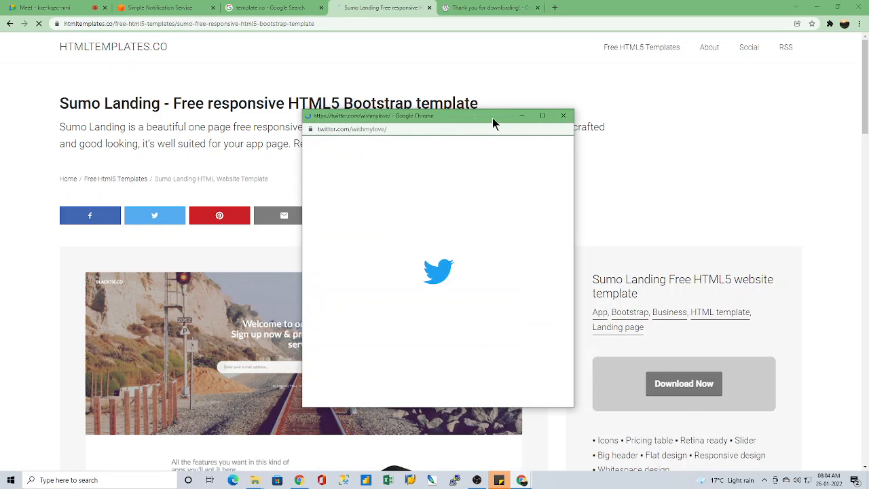
{"action": "left_click", "coordinate": [562, 118]}
{"action": "left_click", "coordinate": [689, 386]}
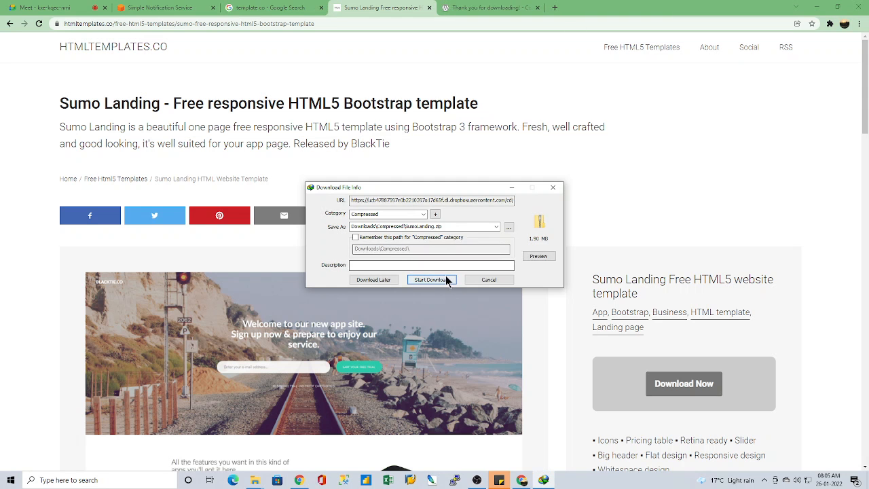
Step: Save SumoLanding.zip to Downloads\Compressed and open the folder that contains it
{"action": "left_click", "coordinate": [446, 277]}
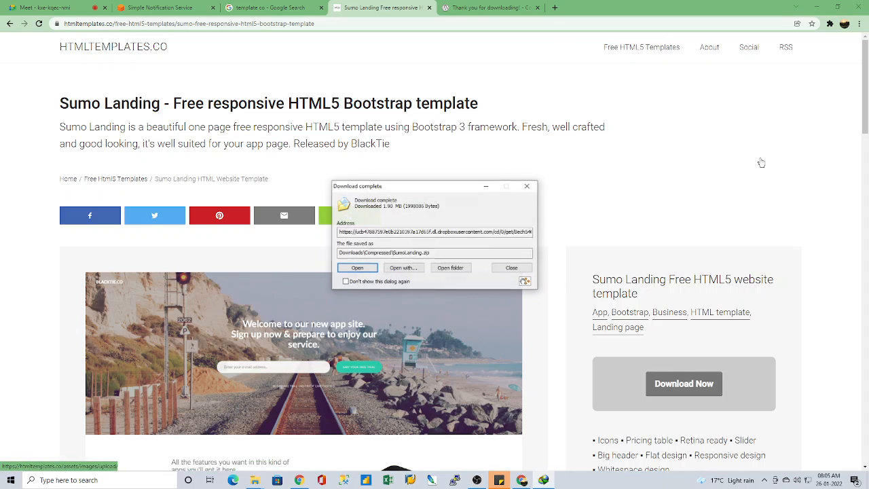
{"action": "left_click", "coordinate": [451, 268]}
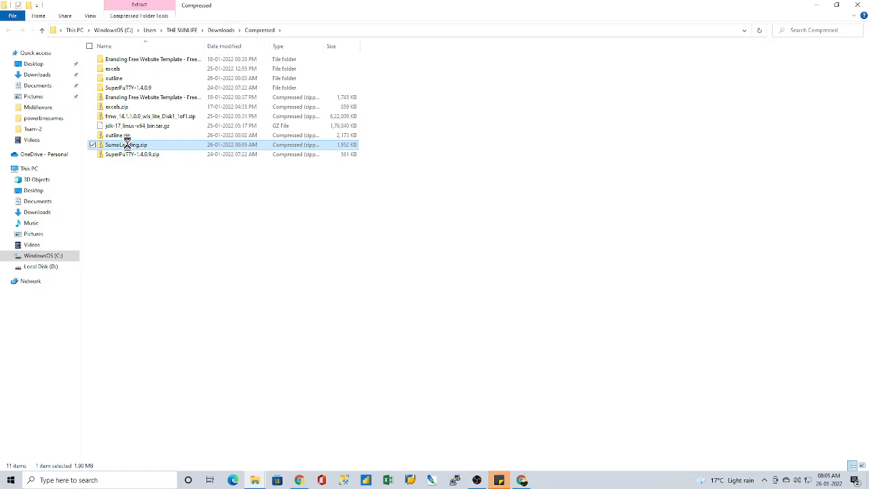
Step: Extract SumoLanding.zip into a SumoLanding folder inside Downloads\Compressed and close the window showing the extracted files
{"action": "right_click", "coordinate": [127, 145]}
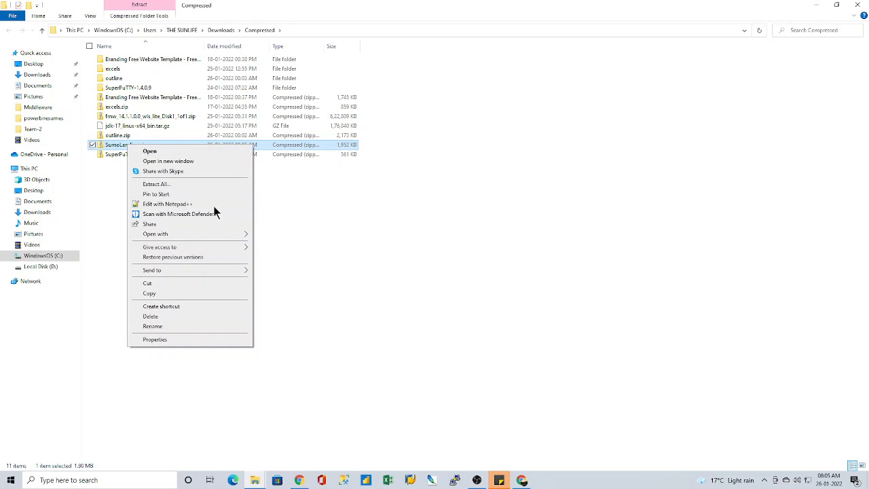
{"action": "left_click", "coordinate": [180, 184]}
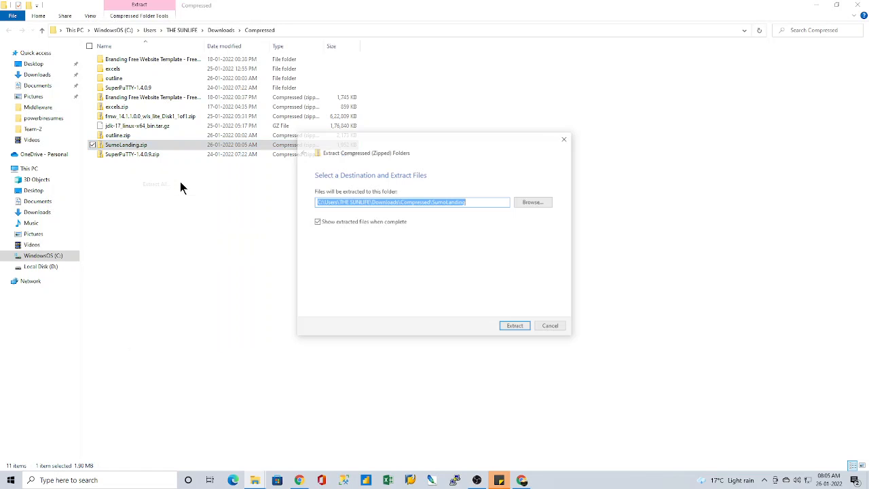
{"action": "left_click", "coordinate": [516, 326]}
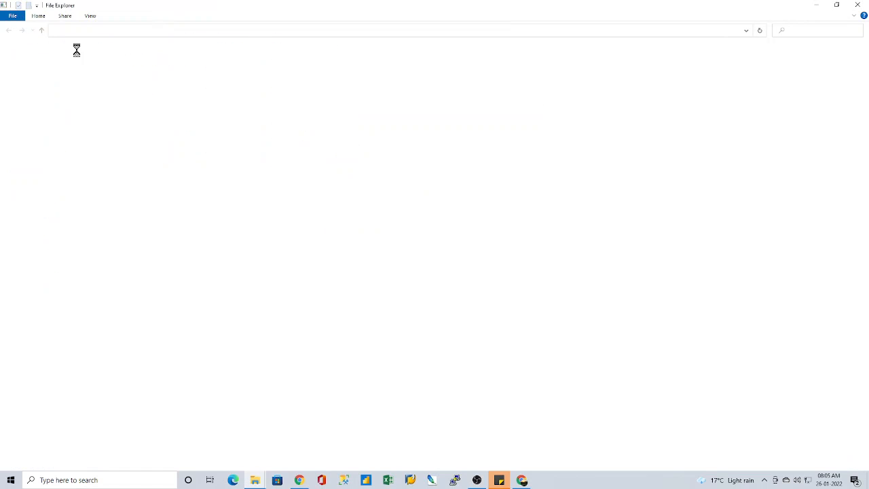
{"action": "left_click", "coordinate": [856, 6]}
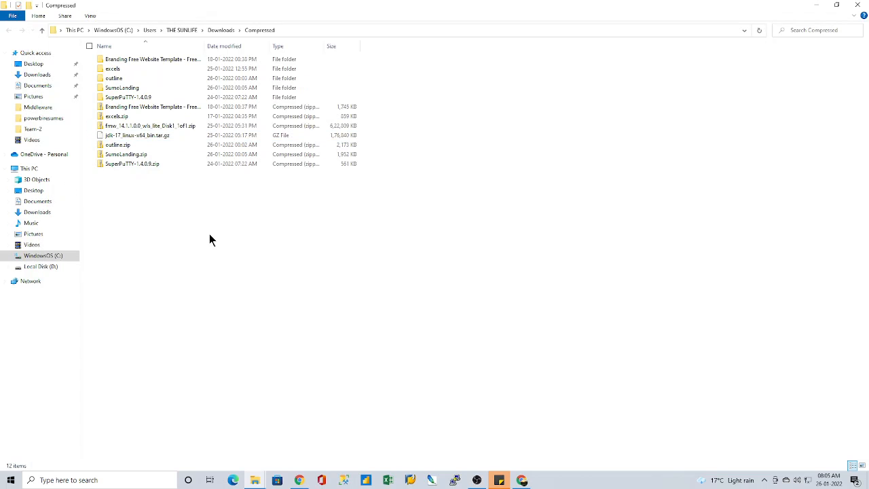
Step: Create a new folder named WebSites in the Compressed folder
{"action": "left_click", "coordinate": [27, 5]}
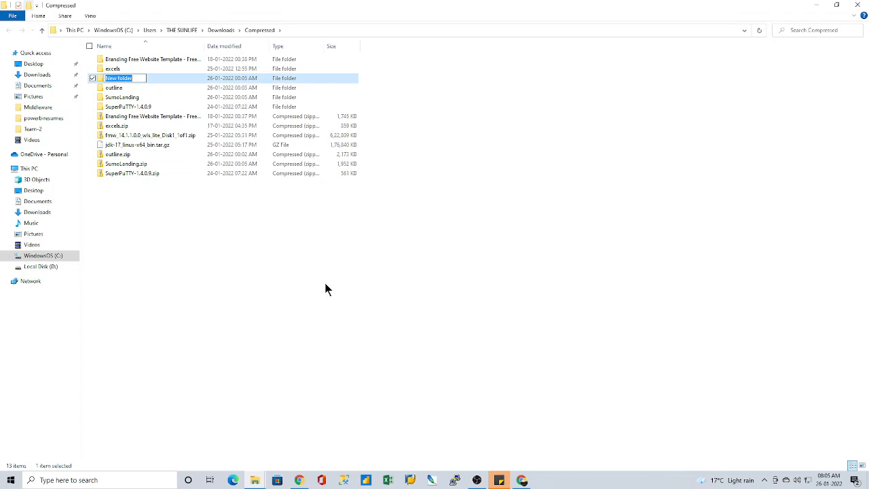
{"action": "type", "text": "WebSites"}
{"action": "key", "text": "Return"}
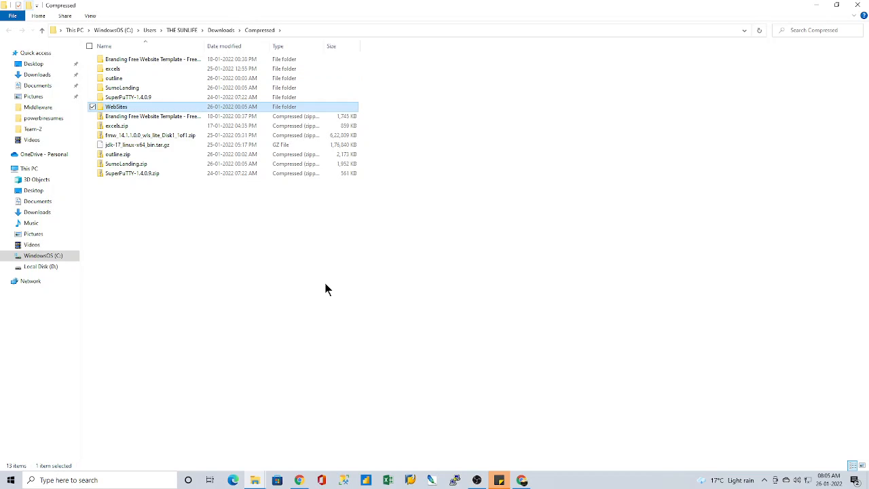
Step: Move the outline, SumoLanding and Branding Free Website Template folders into the WebSites folder
{"action": "left_click", "coordinate": [111, 79]}
{"action": "left_click", "coordinate": [93, 88]}
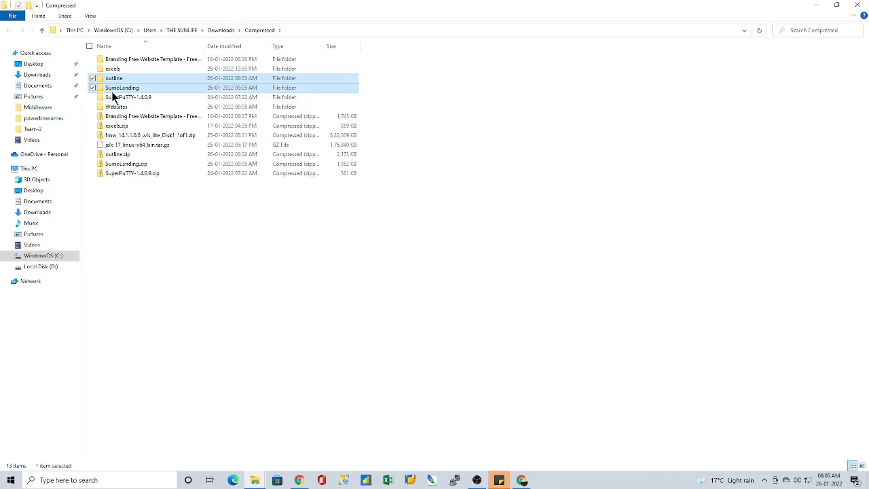
{"action": "left_click_drag", "start_coordinate": [114, 90], "coordinate": [120, 106]}
{"action": "left_click_drag", "start_coordinate": [134, 58], "coordinate": [128, 84]}
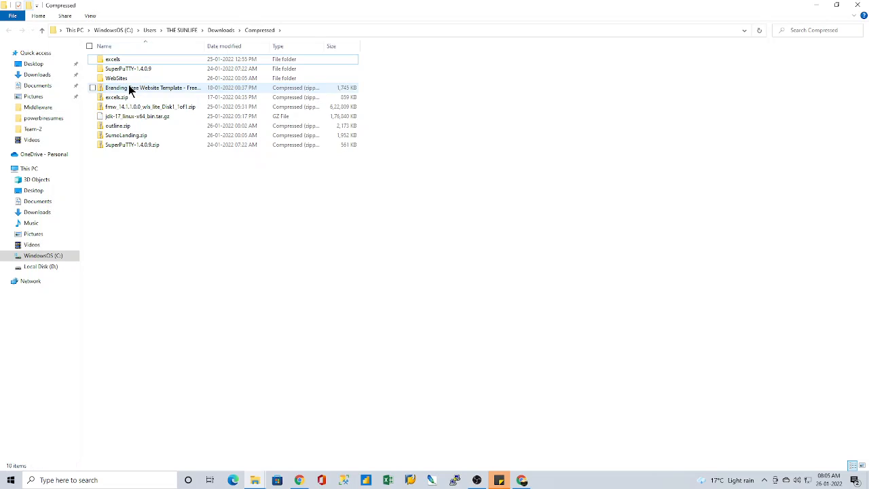
Step: Permanently delete the Branding Free Website Template, outline and SumoLanding zip archives, and open the WebSites folder
{"action": "left_click", "coordinate": [92, 88]}
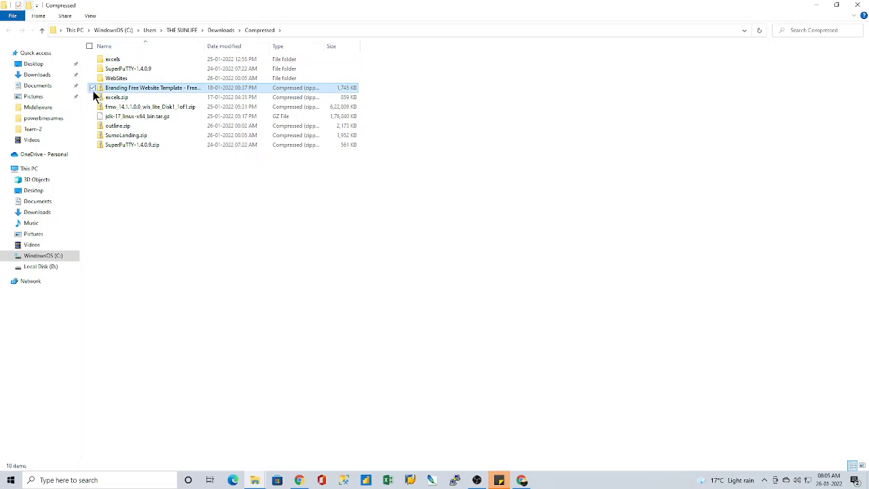
{"action": "left_click", "coordinate": [93, 125]}
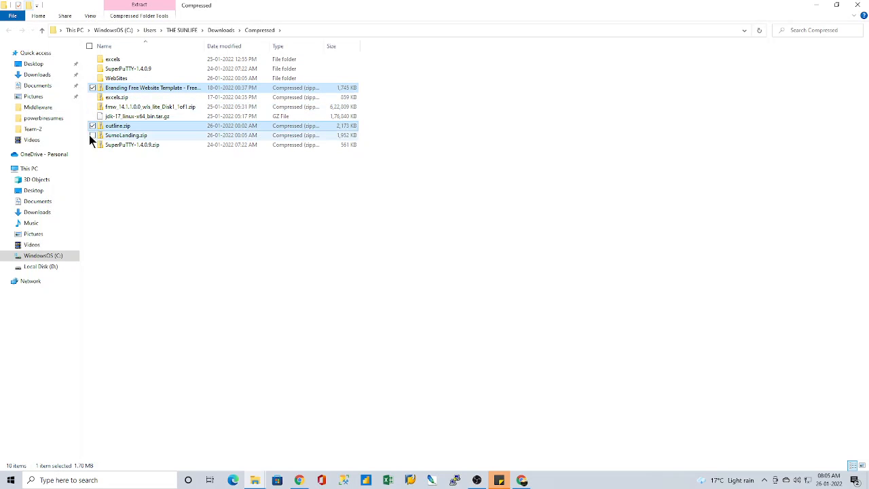
{"action": "left_click", "coordinate": [92, 135]}
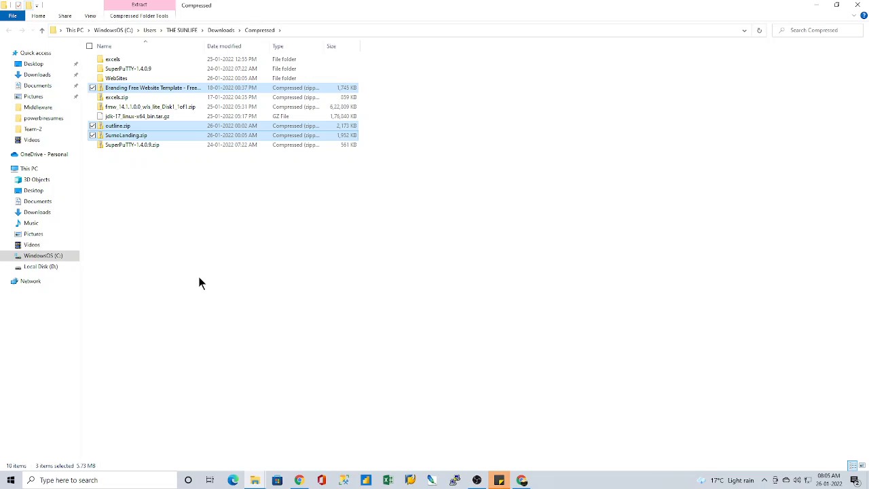
{"action": "key", "text": "shift+Delete"}
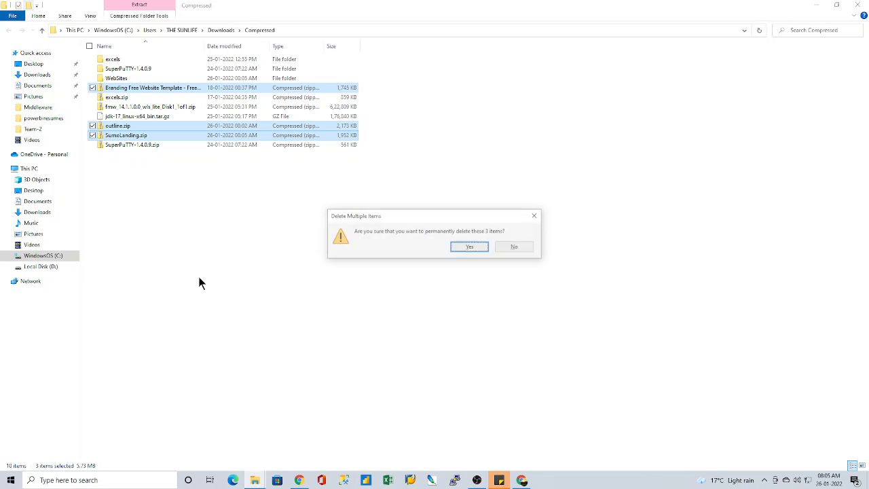
{"action": "key", "text": "Return"}
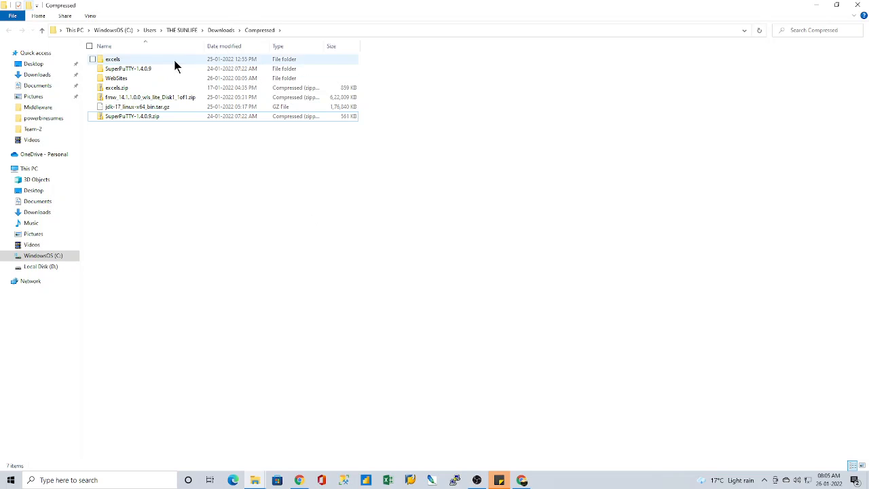
{"action": "double_click", "coordinate": [132, 78]}
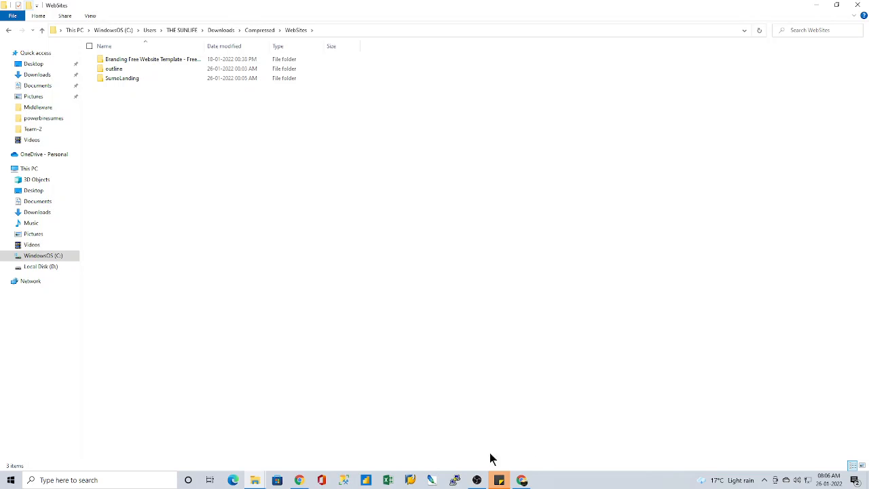
Step: Switch to Chrome and close the Sumo Landing, Colorlib download and Google search tabs
{"action": "left_click", "coordinate": [522, 480]}
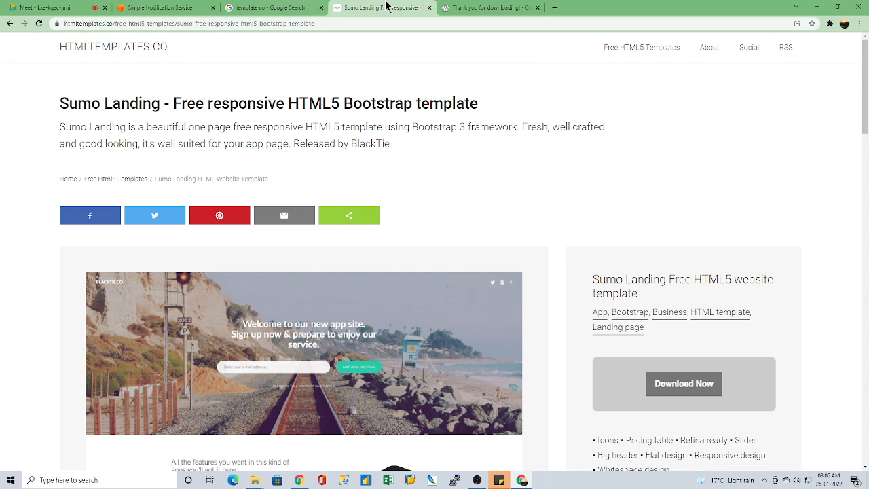
{"action": "left_click", "coordinate": [429, 7]}
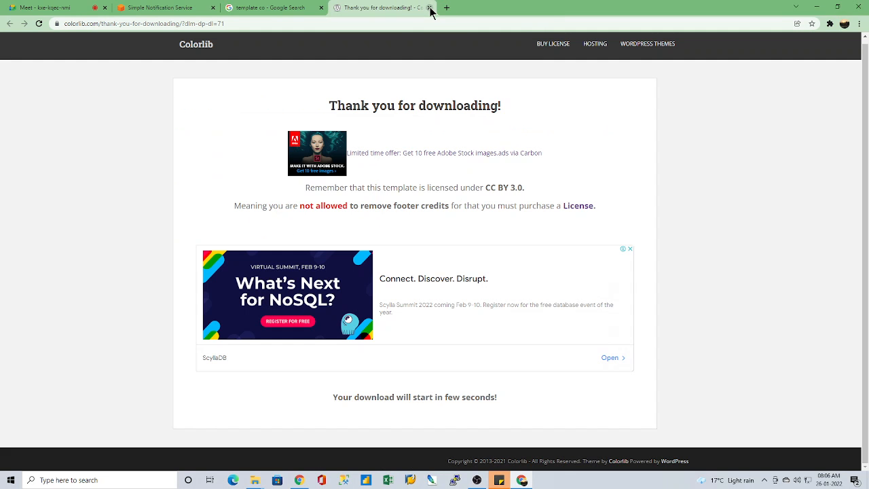
{"action": "left_click", "coordinate": [429, 8]}
{"action": "left_click", "coordinate": [322, 8]}
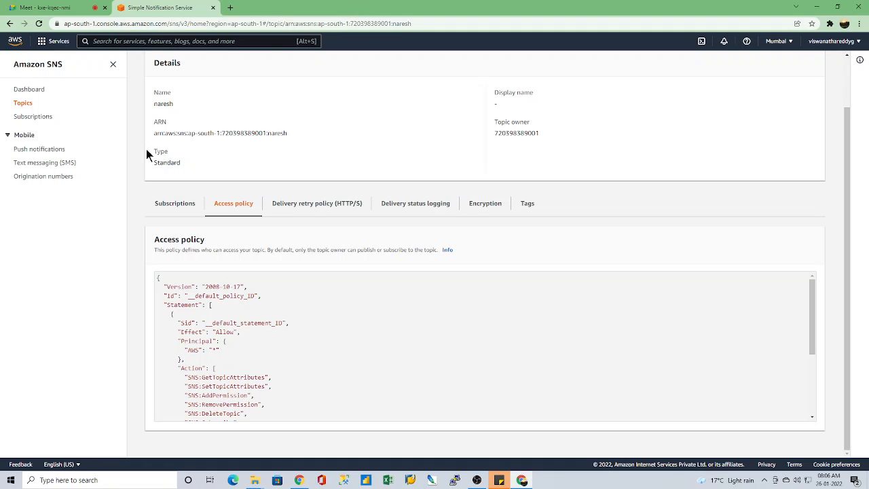
Step: Return to the WebSites folder in File Explorer and open index.html from the inner outline folder in the browser
{"action": "mouse_move", "coordinate": [255, 480]}
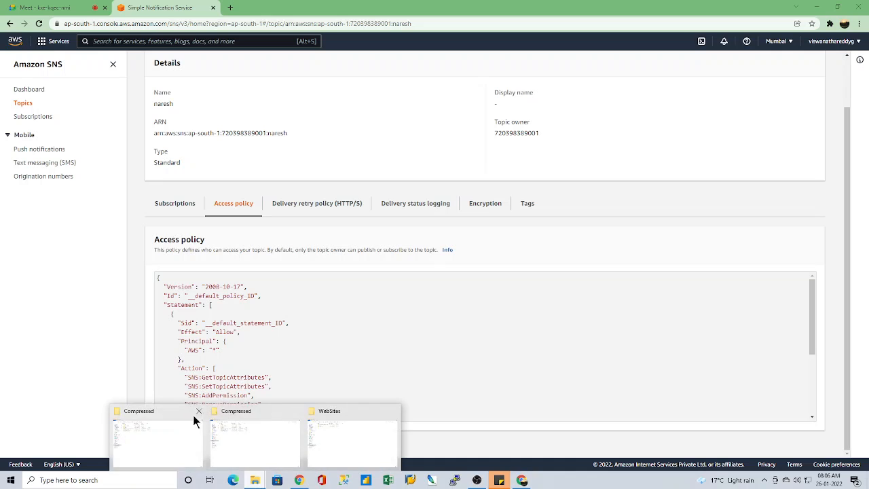
{"action": "left_click", "coordinate": [360, 435]}
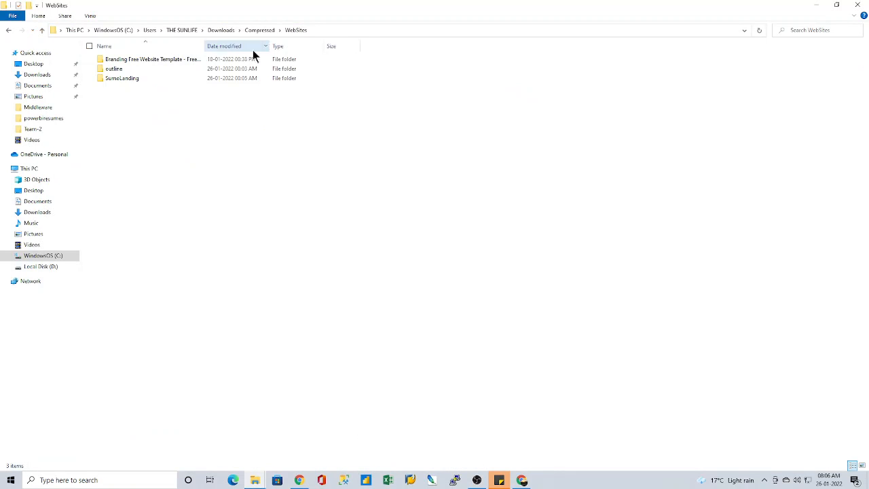
{"action": "left_click", "coordinate": [115, 74]}
{"action": "double_click", "coordinate": [114, 69]}
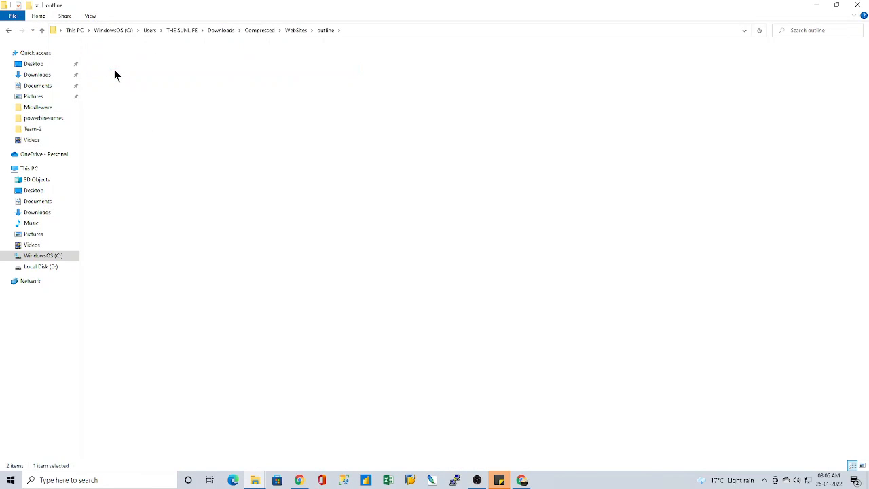
{"action": "left_click", "coordinate": [124, 119]}
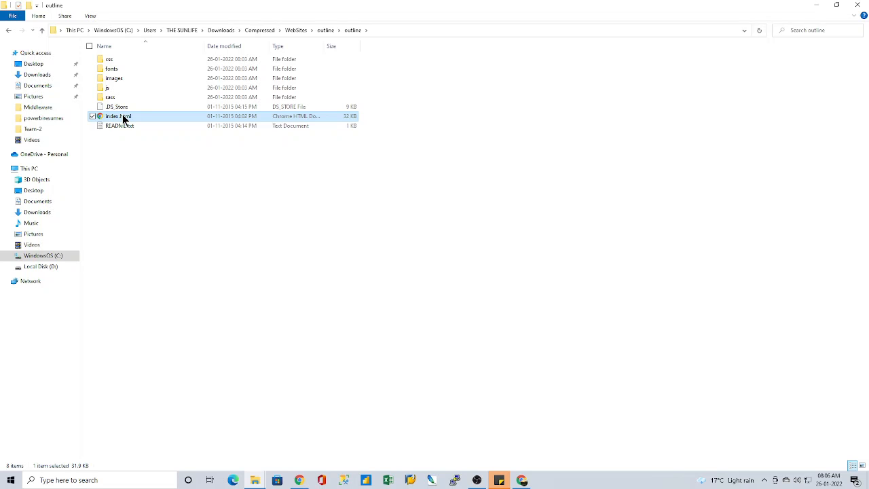
{"action": "double_click", "coordinate": [125, 118]}
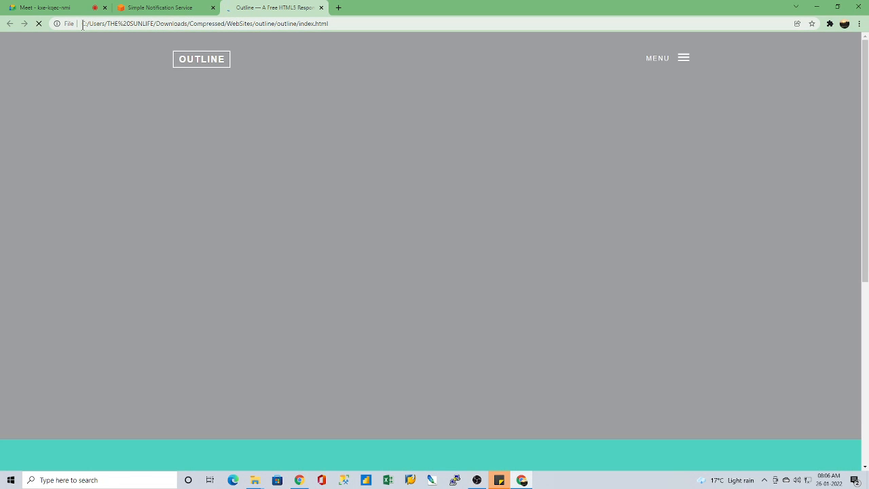
Step: Dismiss the Internet Download Manager warning and highlight the Outline page's local file path in the address bar
{"action": "left_click_drag", "start_coordinate": [82, 24], "coordinate": [293, 23]}
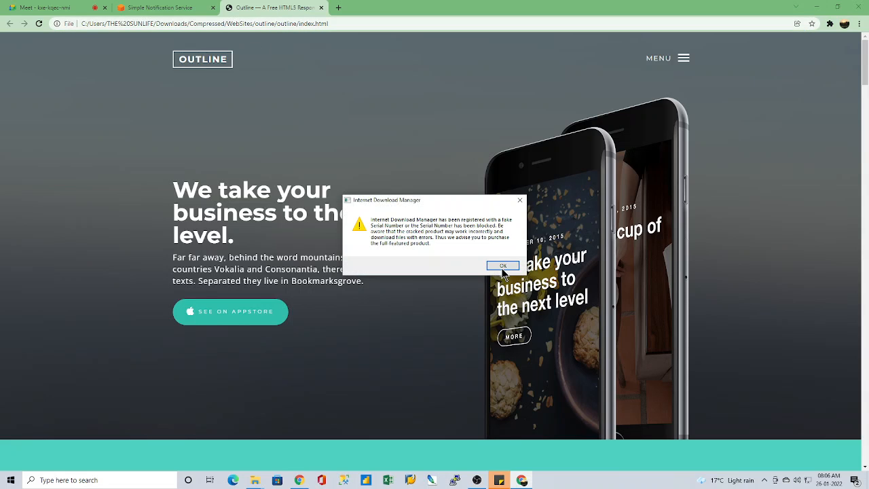
{"action": "left_click", "coordinate": [501, 266]}
{"action": "left_click", "coordinate": [499, 284]}
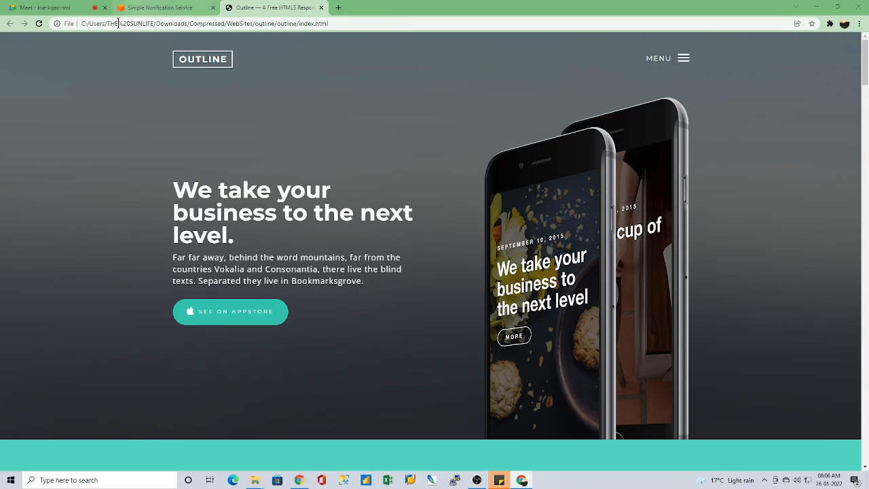
{"action": "left_click", "coordinate": [82, 23]}
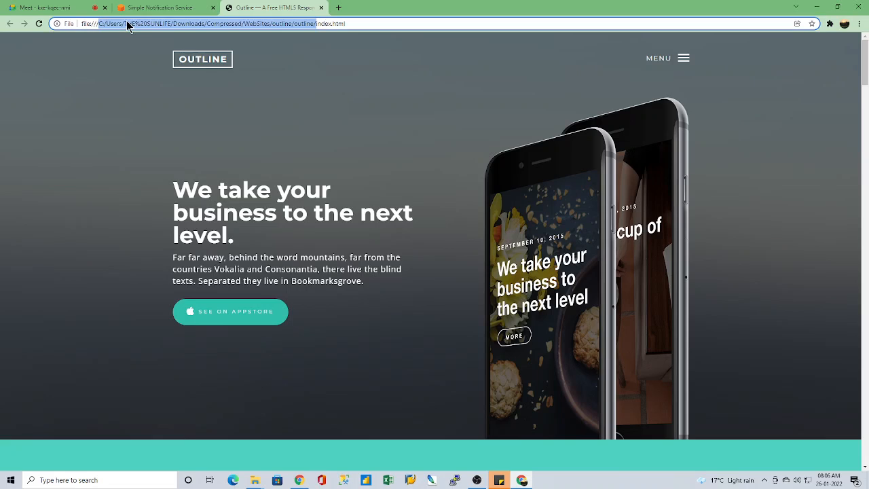
{"action": "left_click", "coordinate": [127, 23]}
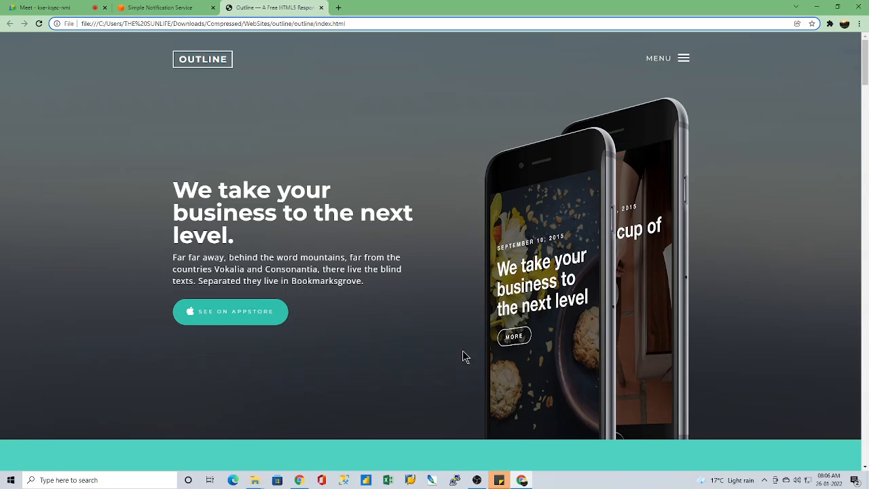
Step: Look over the top of the Outline home page and open its navigation menu
{"action": "scroll", "coordinate": [432, 232], "scroll_direction": "down", "scroll_amount": 3}
{"action": "scroll", "coordinate": [428, 256], "scroll_direction": "up", "scroll_amount": 3}
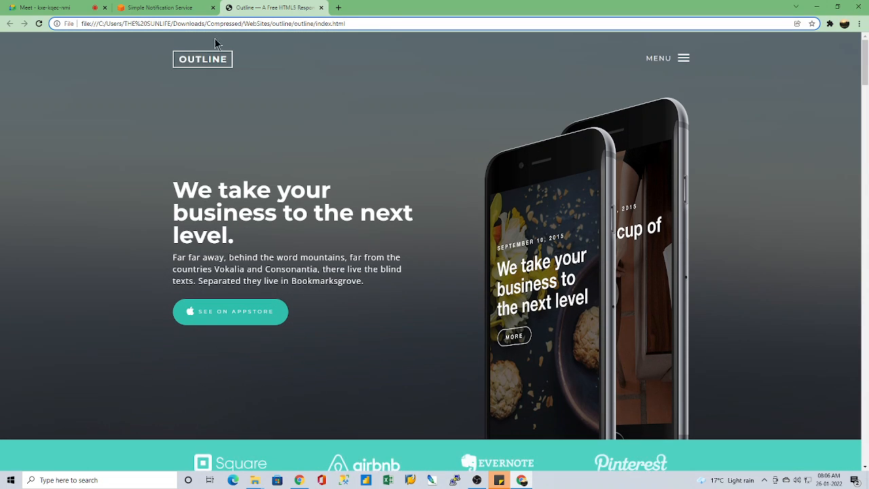
{"action": "left_click", "coordinate": [684, 59]}
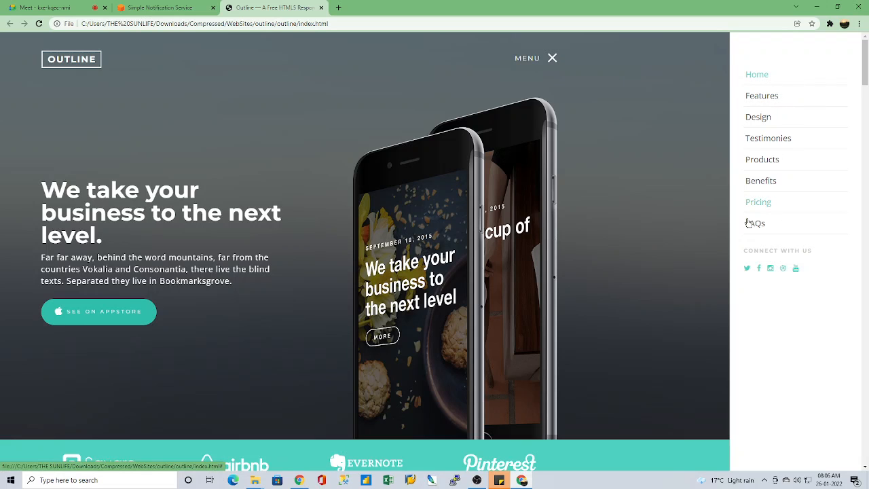
Step: Switch to the outline folder in File Explorer, open index.html in Notepad++ and look through its source code
{"action": "mouse_move", "coordinate": [254, 480]}
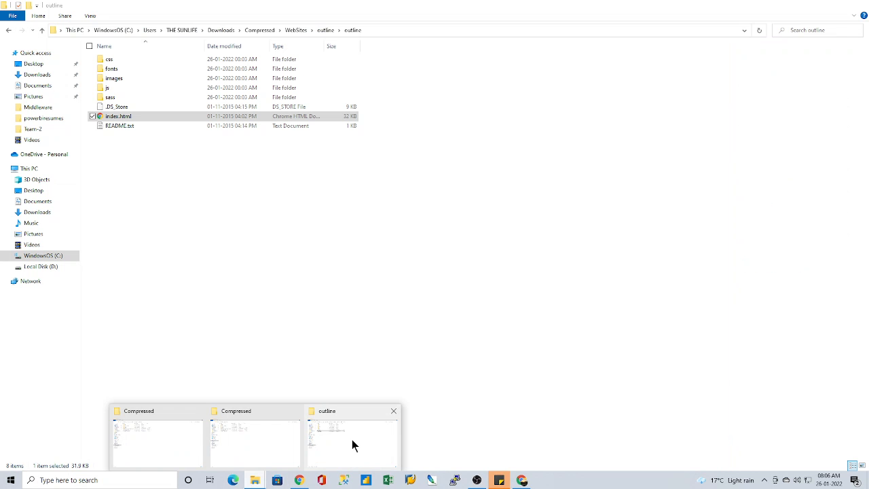
{"action": "left_click", "coordinate": [352, 444]}
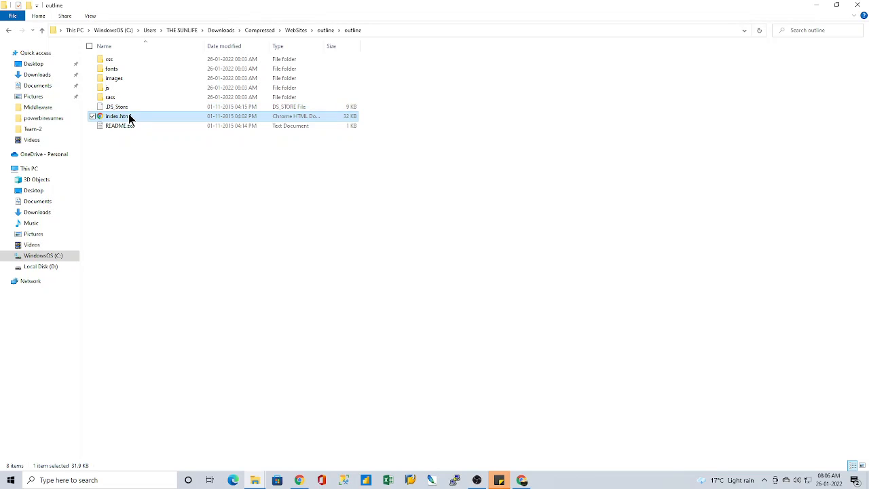
{"action": "right_click", "coordinate": [129, 117]}
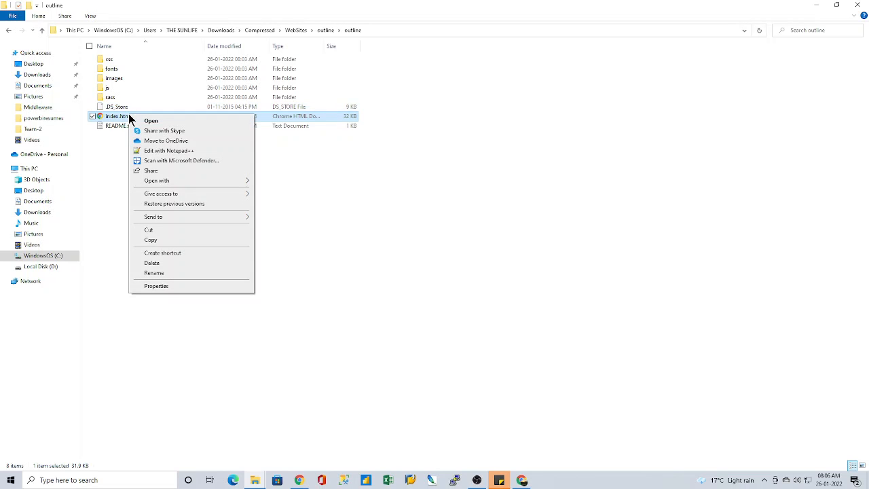
{"action": "left_click", "coordinate": [187, 150]}
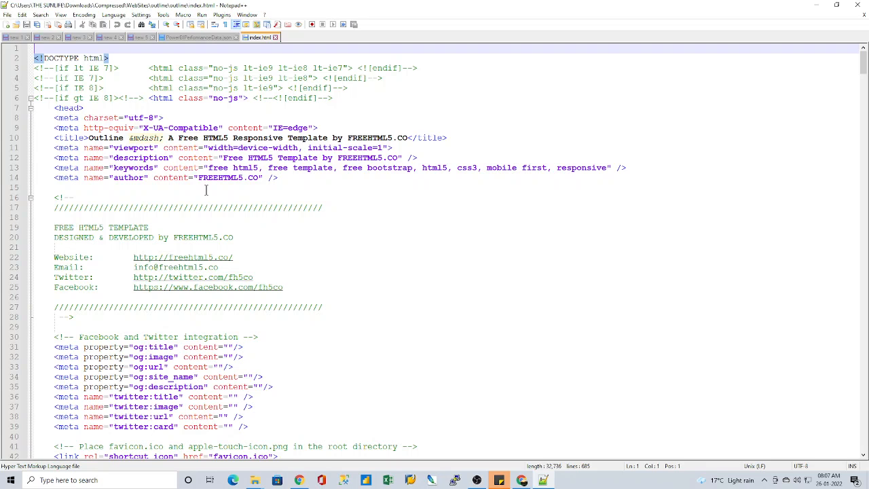
{"action": "scroll", "coordinate": [324, 367], "scroll_direction": "down", "scroll_amount": 6}
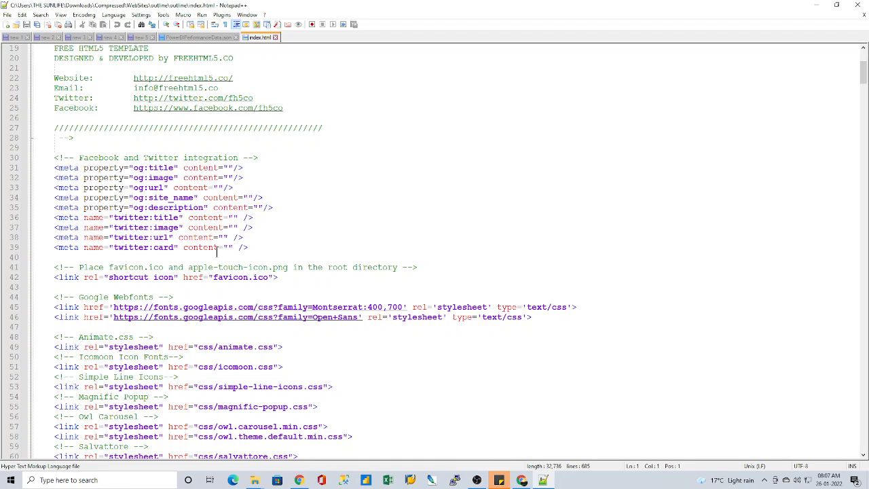
Step: Switch to the Outline page in Chrome, glance at its upper sections and close the page's navigation menu
{"action": "left_click", "coordinate": [521, 480]}
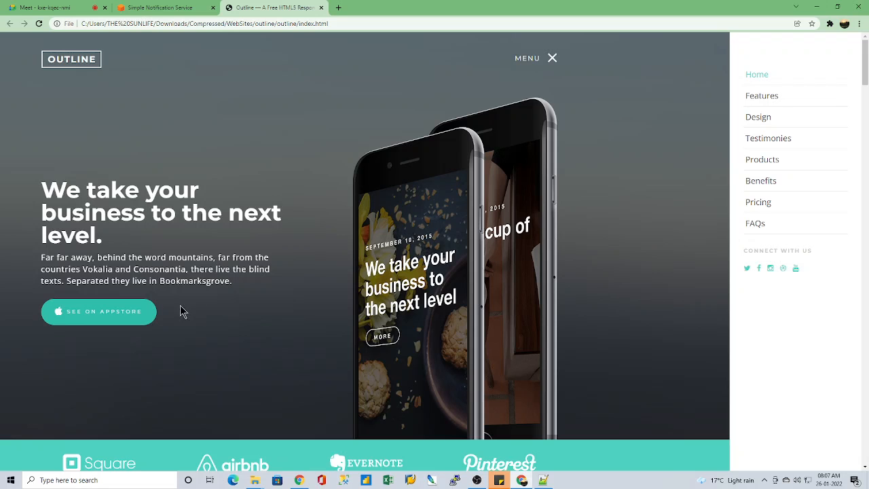
{"action": "scroll", "coordinate": [280, 373], "scroll_direction": "down", "scroll_amount": 3}
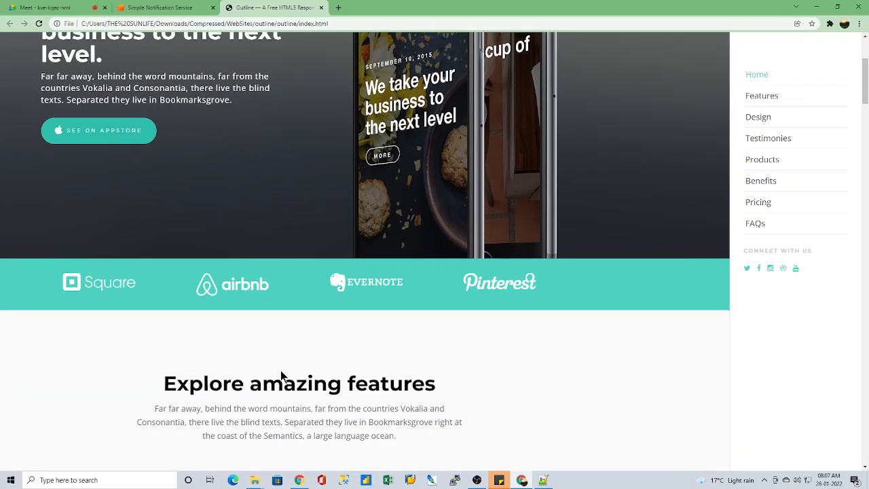
{"action": "scroll", "coordinate": [280, 366], "scroll_direction": "up", "scroll_amount": 3}
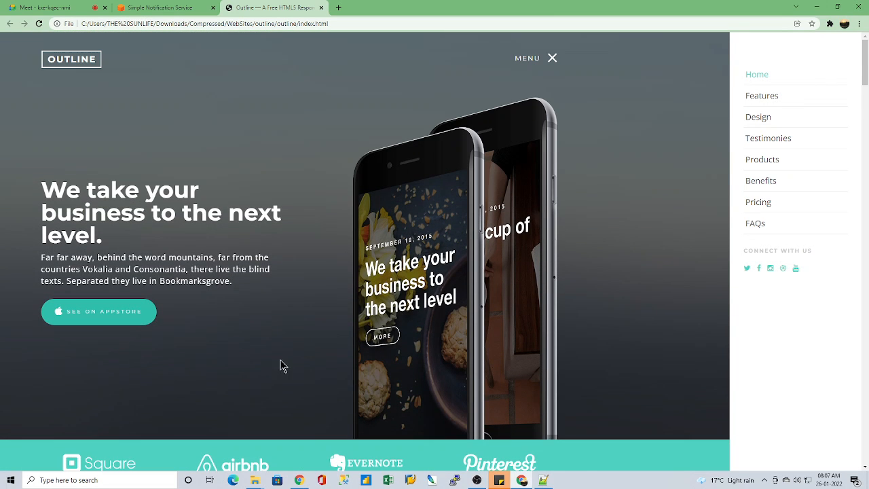
{"action": "left_click", "coordinate": [553, 59]}
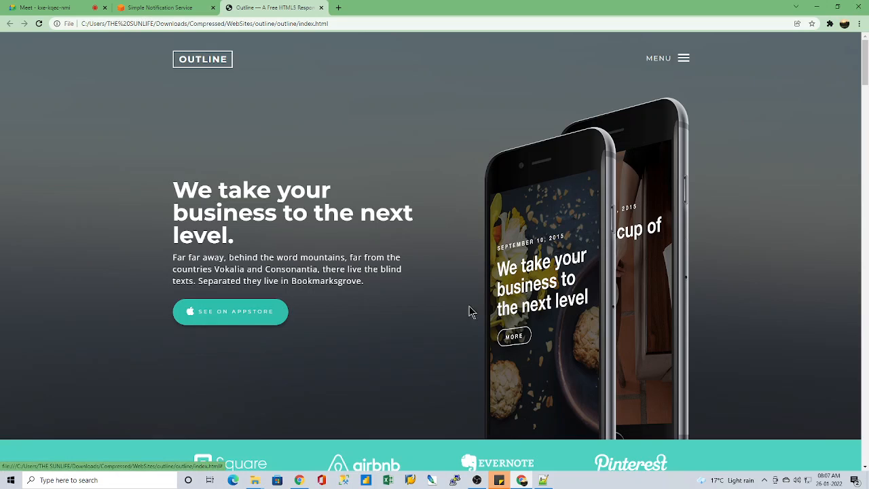
Step: Look through the Outline page from its features section to the benefits section, then return to its beginning
{"action": "scroll", "coordinate": [455, 316], "scroll_direction": "down", "scroll_amount": 3}
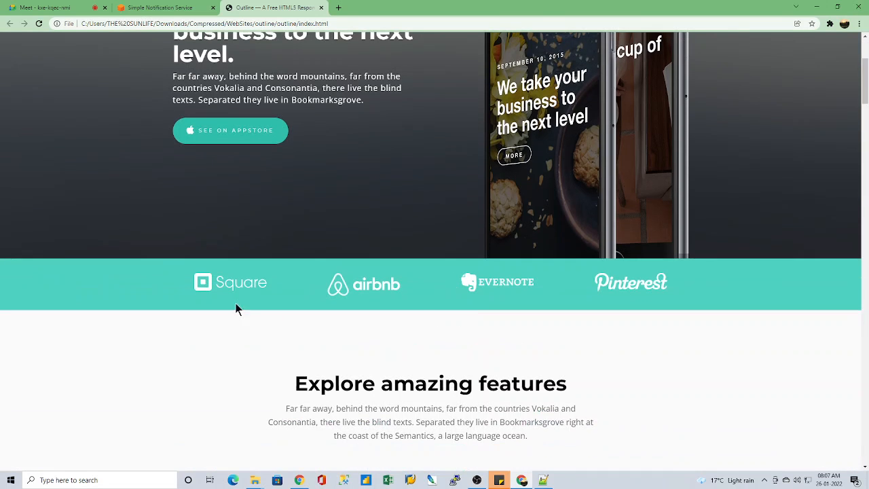
{"action": "scroll", "coordinate": [520, 300], "scroll_direction": "down", "scroll_amount": 6}
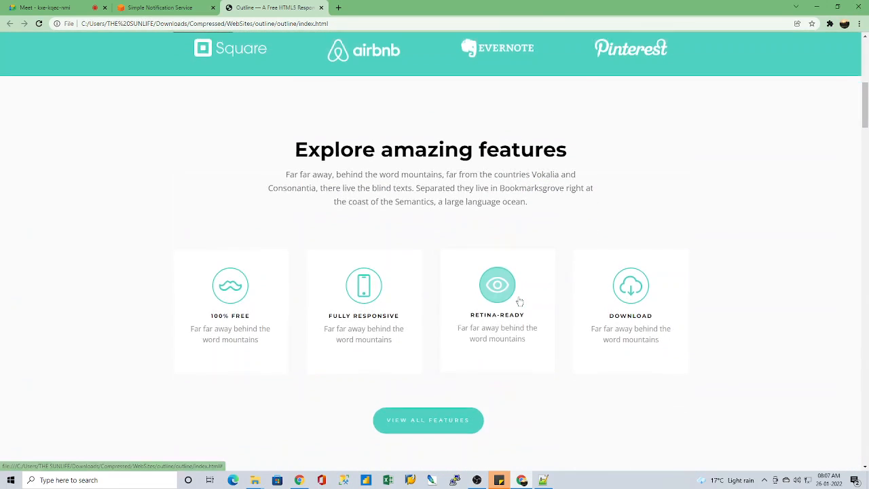
{"action": "scroll", "coordinate": [570, 321], "scroll_direction": "down", "scroll_amount": 5}
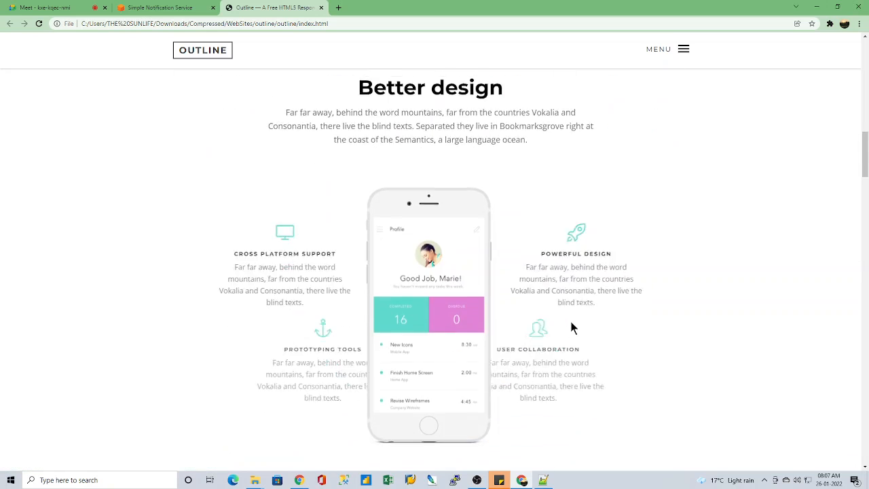
{"action": "scroll", "coordinate": [570, 328], "scroll_direction": "down", "scroll_amount": 12}
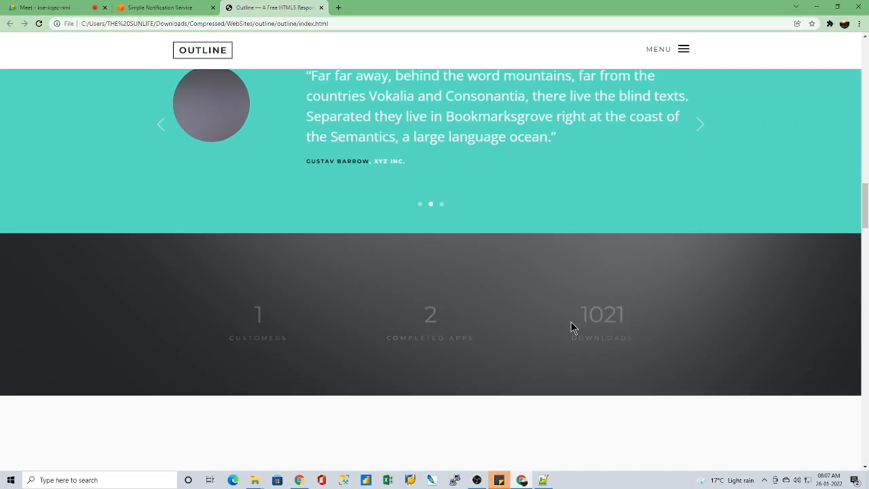
{"action": "scroll", "coordinate": [570, 321], "scroll_direction": "down", "scroll_amount": 3}
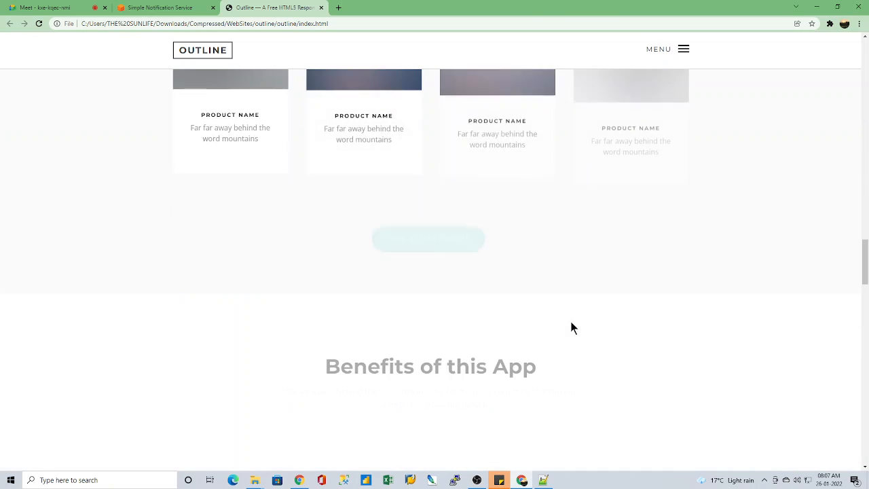
{"action": "scroll", "coordinate": [569, 324], "scroll_direction": "up", "scroll_amount": 15}
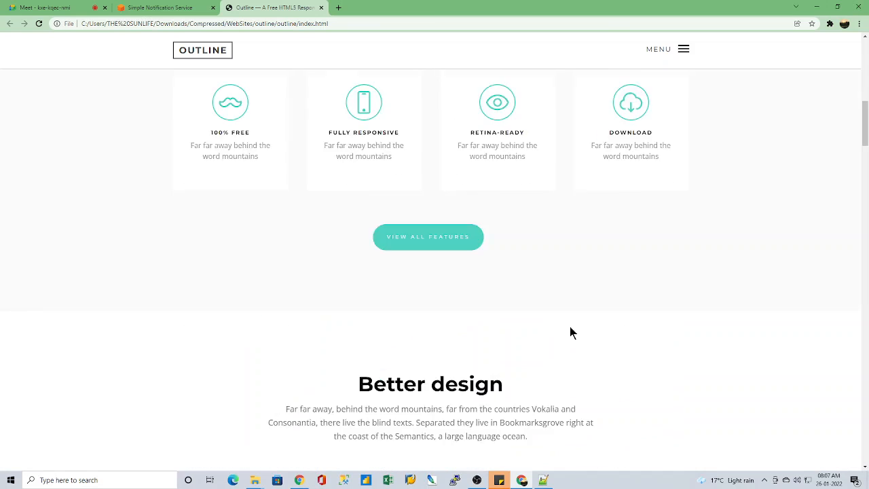
{"action": "scroll", "coordinate": [570, 326], "scroll_direction": "up", "scroll_amount": 4}
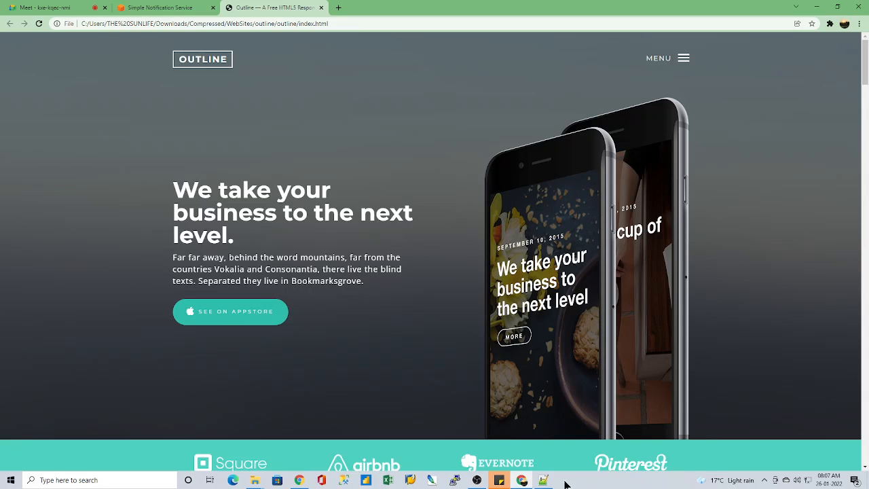
Step: Switch to index.html in Notepad++ and examine the stylesheet and script links in its head section
{"action": "left_click", "coordinate": [543, 480]}
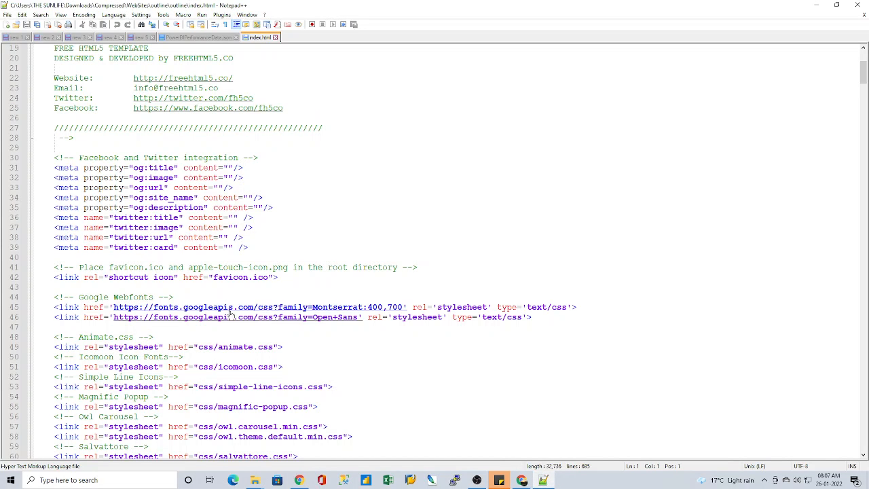
{"action": "scroll", "coordinate": [229, 312], "scroll_direction": "down", "scroll_amount": 4}
{"action": "scroll", "coordinate": [229, 312], "scroll_direction": "down", "scroll_amount": 1}
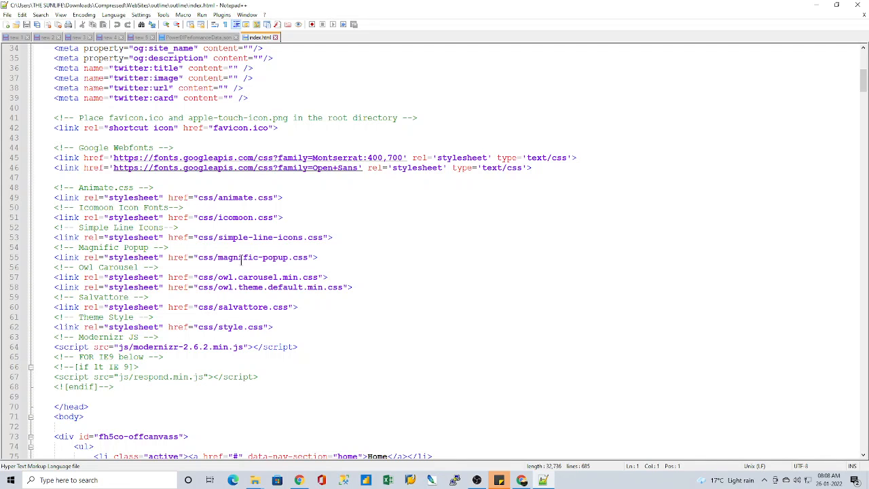
Step: Switch to the inner outline folder in File Explorer, open its css folder and widen the Type column to fit the full file types
{"action": "left_click", "coordinate": [256, 480]}
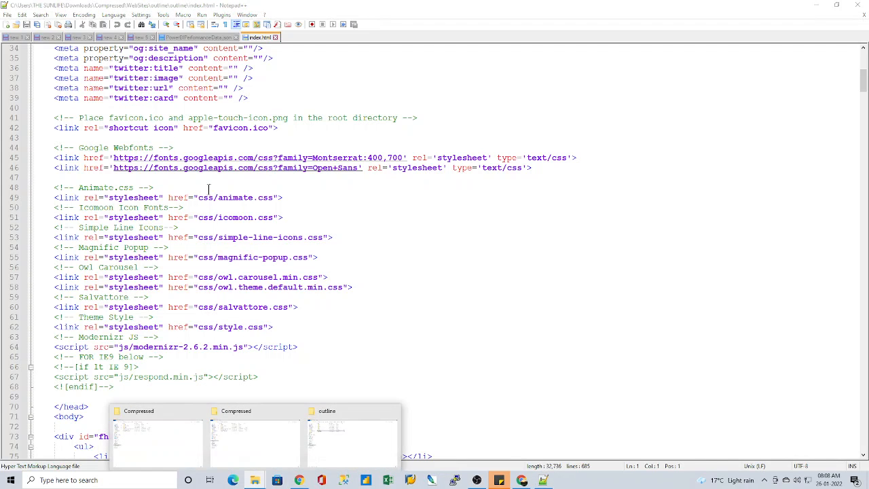
{"action": "left_click", "coordinate": [330, 444]}
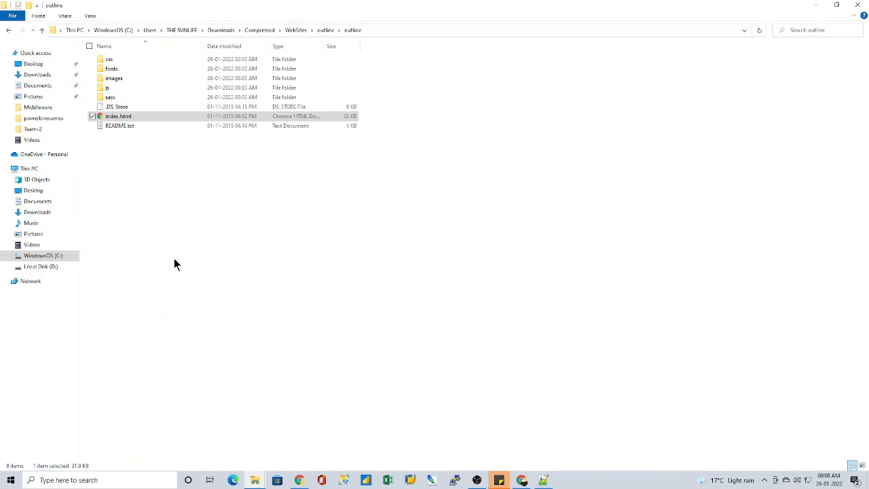
{"action": "double_click", "coordinate": [115, 59]}
{"action": "left_click", "coordinate": [137, 68]}
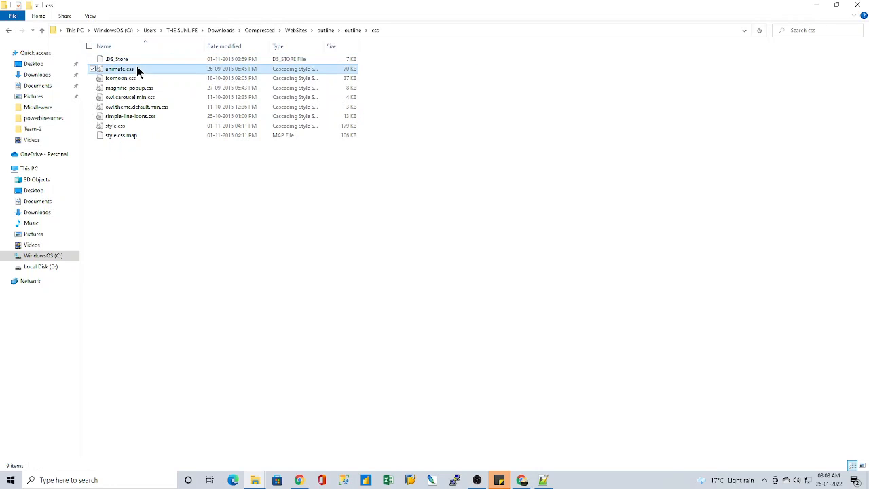
{"action": "left_click", "coordinate": [139, 80]}
{"action": "left_click", "coordinate": [138, 90]}
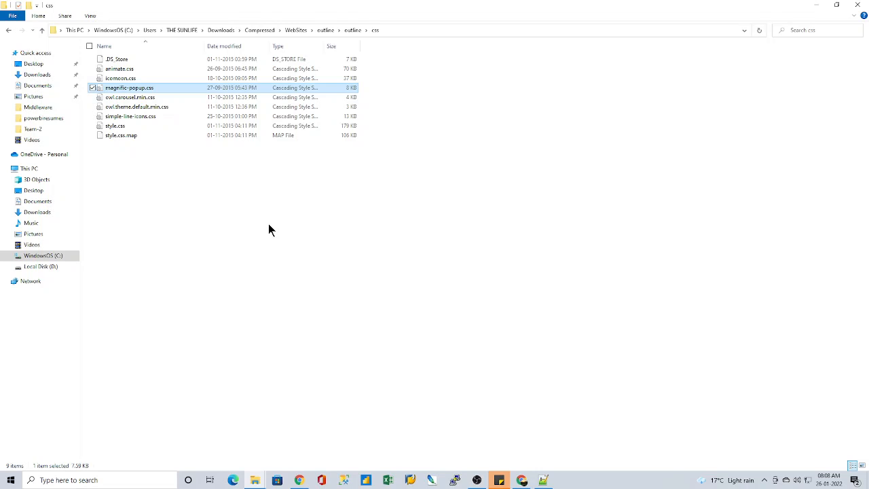
{"action": "left_click", "coordinate": [122, 128]}
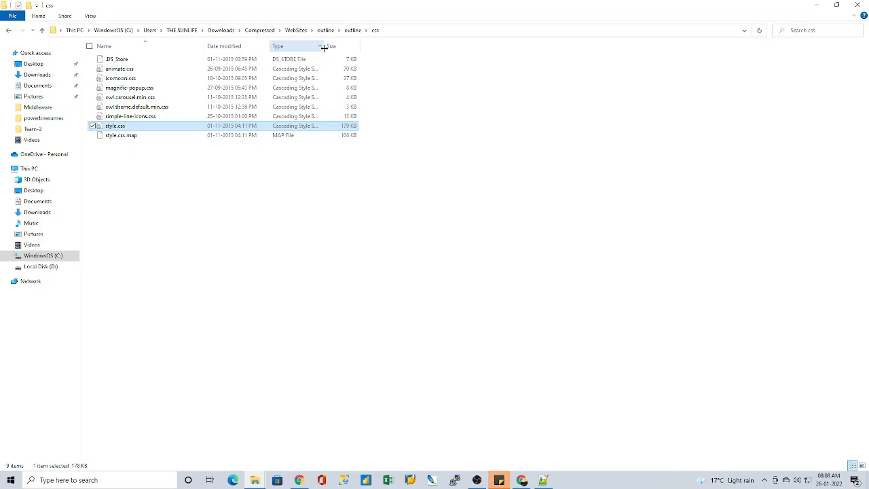
{"action": "left_click_drag", "start_coordinate": [326, 46], "coordinate": [400, 46]}
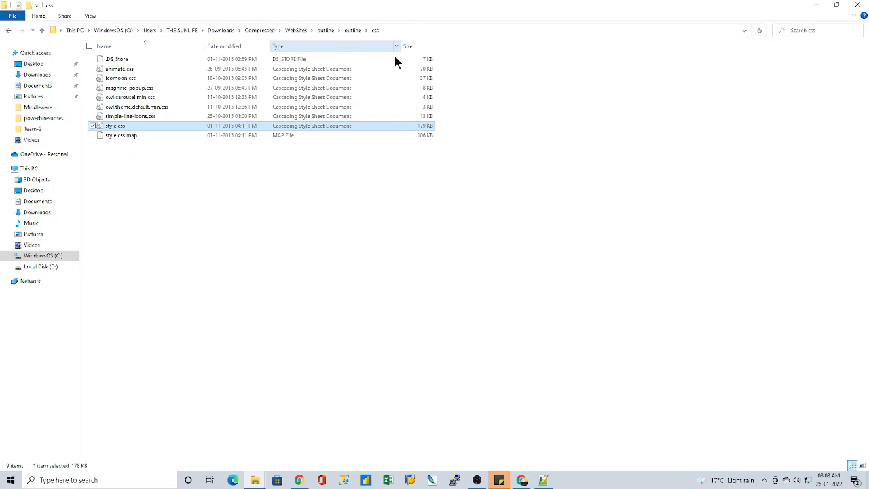
Step: Open animate.css from the css folder in Notepad
{"action": "left_click", "coordinate": [126, 69]}
{"action": "right_click", "coordinate": [125, 70]}
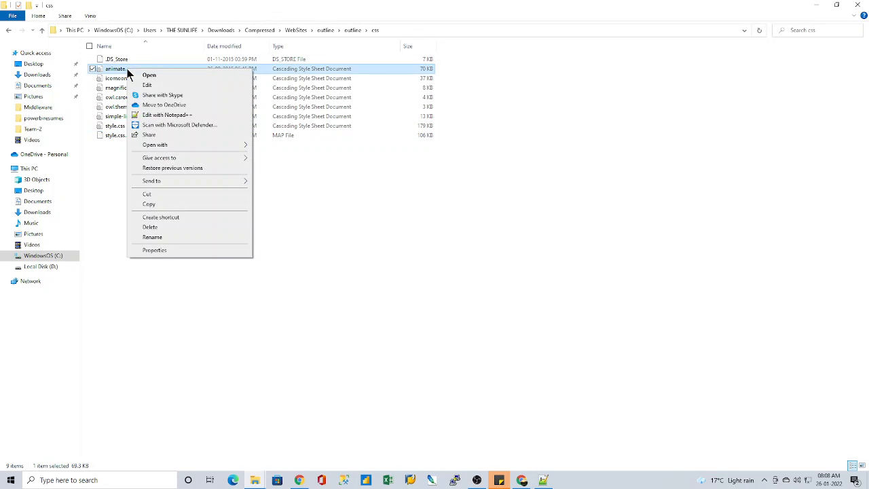
{"action": "mouse_move", "coordinate": [184, 145]}
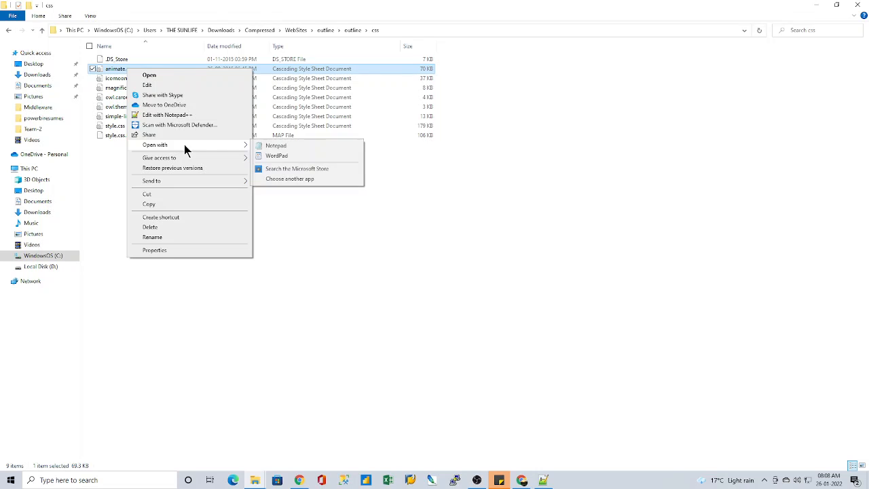
{"action": "left_click", "coordinate": [275, 146]}
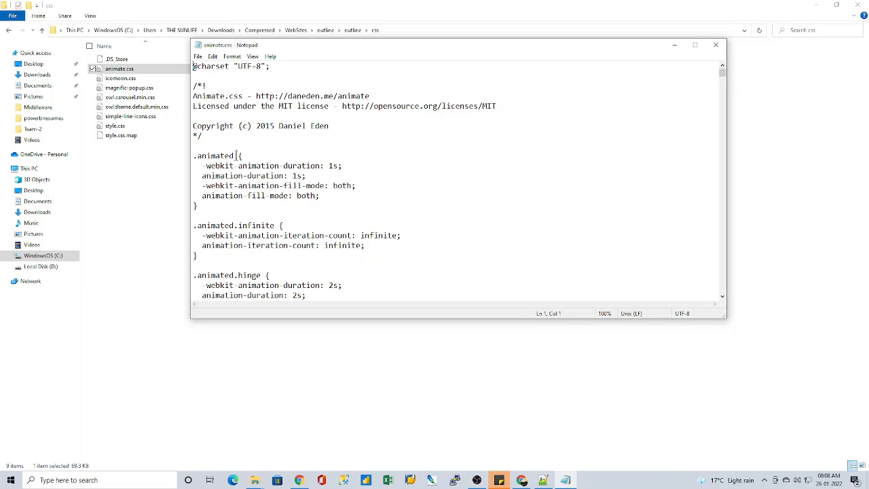
Step: Examine the animation rules in animate.css, from the .animated class through the bounce keyframes
{"action": "left_click_drag", "start_coordinate": [194, 158], "coordinate": [325, 202]}
{"action": "left_click", "coordinate": [242, 176]}
{"action": "scroll", "coordinate": [314, 242], "scroll_direction": "down", "scroll_amount": 3}
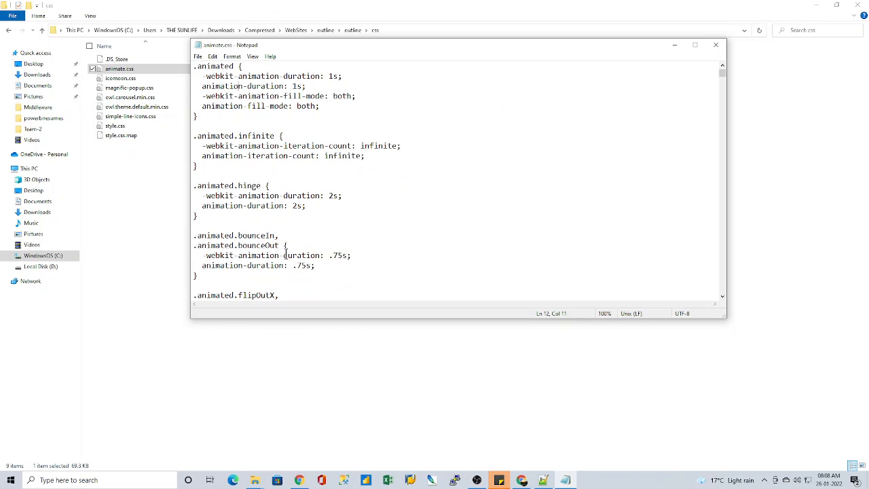
{"action": "scroll", "coordinate": [285, 254], "scroll_direction": "down", "scroll_amount": 1}
{"action": "scroll", "coordinate": [294, 235], "scroll_direction": "down", "scroll_amount": 2}
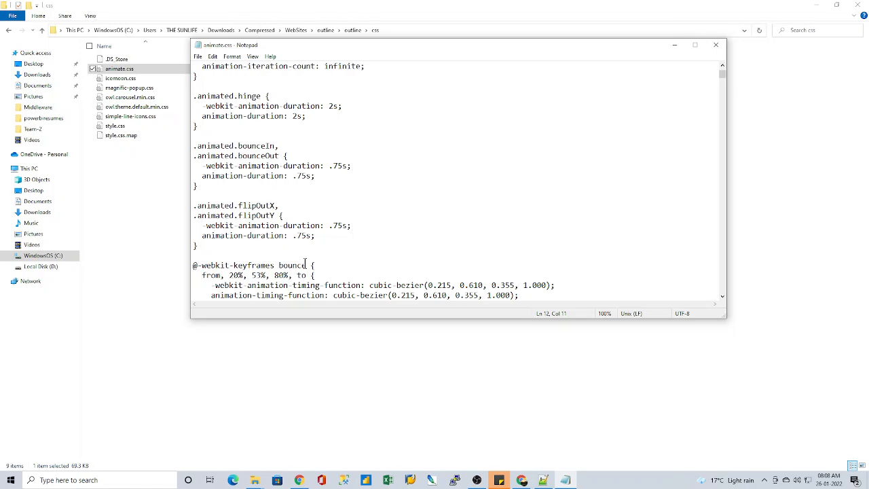
{"action": "scroll", "coordinate": [305, 262], "scroll_direction": "down", "scroll_amount": 1}
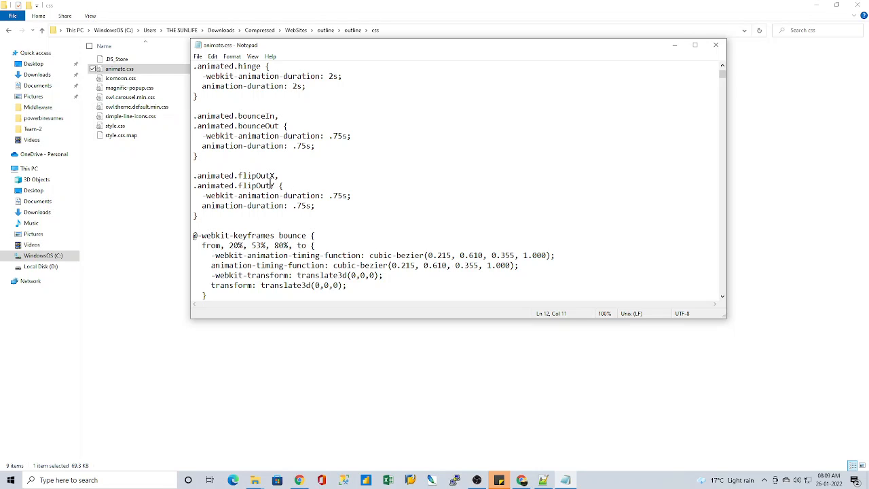
{"action": "scroll", "coordinate": [269, 214], "scroll_direction": "down", "scroll_amount": 2}
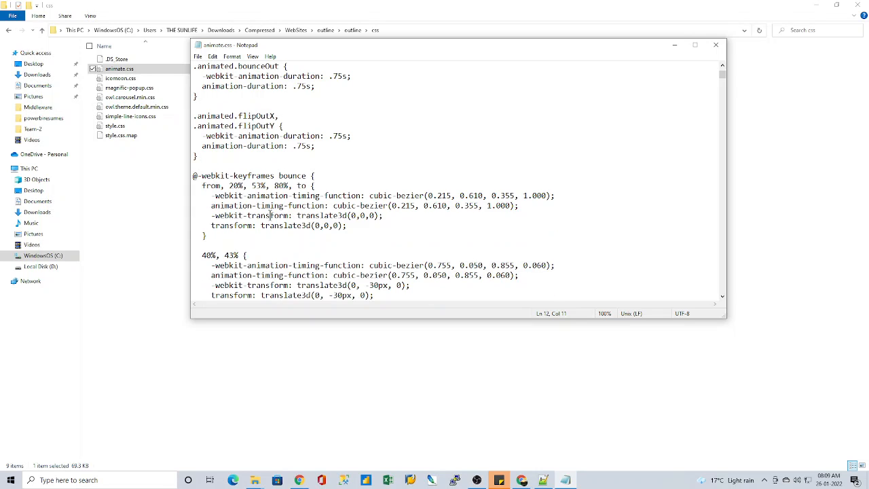
{"action": "scroll", "coordinate": [270, 215], "scroll_direction": "down", "scroll_amount": 2}
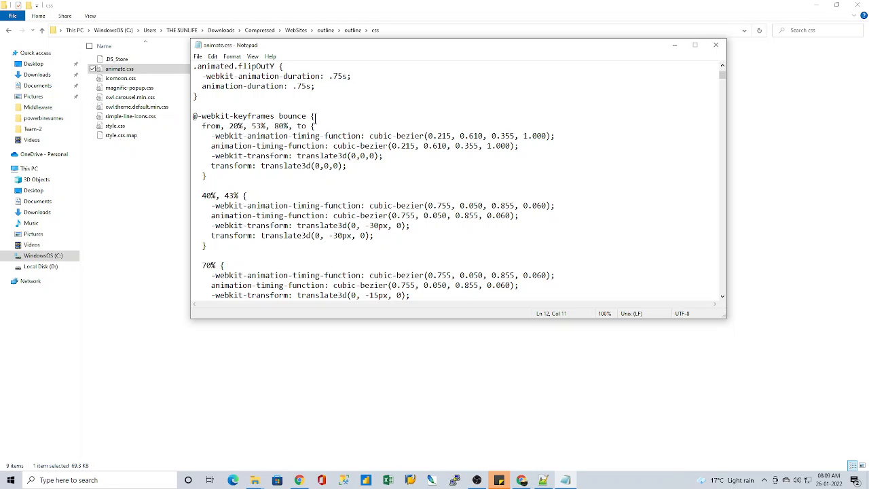
Step: Compare the Outline page in Chrome with the animate.css code, then close the stylesheet
{"action": "left_click", "coordinate": [522, 480]}
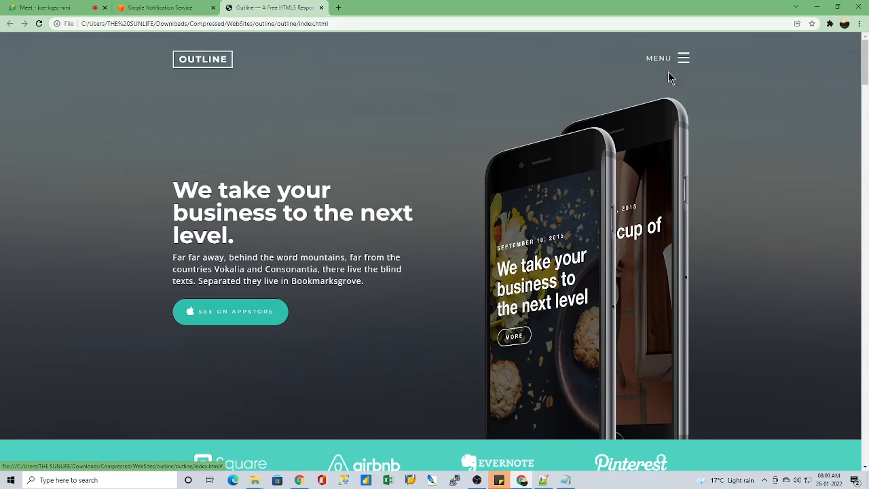
{"action": "left_click", "coordinate": [559, 483]}
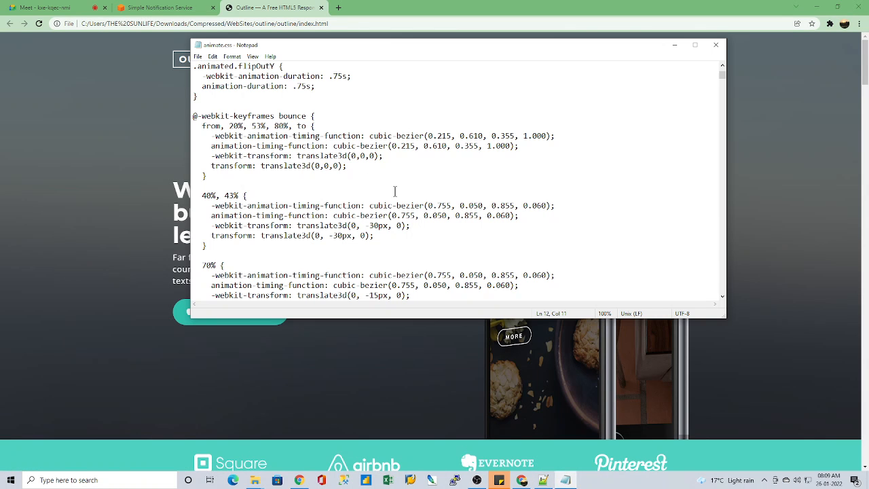
{"action": "left_click", "coordinate": [715, 45]}
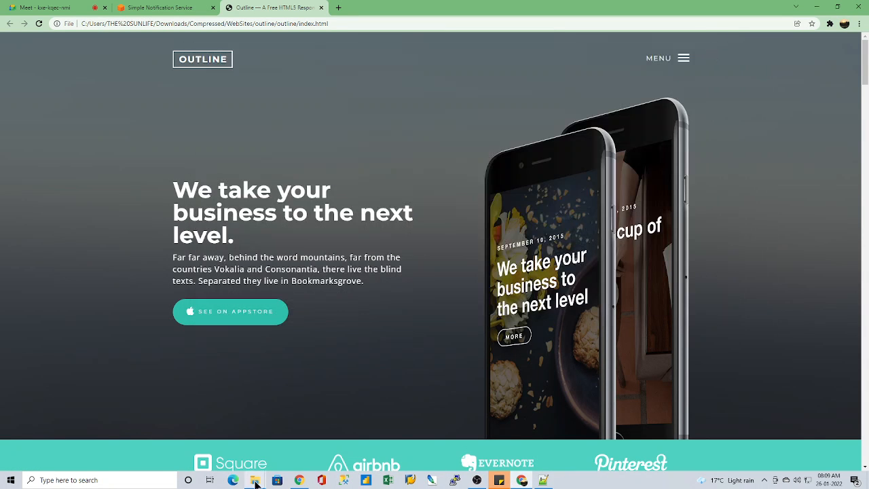
Step: Return to the css folder in File Explorer, open simple-line-icons.css in Notepad and look through its icon classes
{"action": "mouse_move", "coordinate": [254, 481]}
{"action": "left_click", "coordinate": [326, 438]}
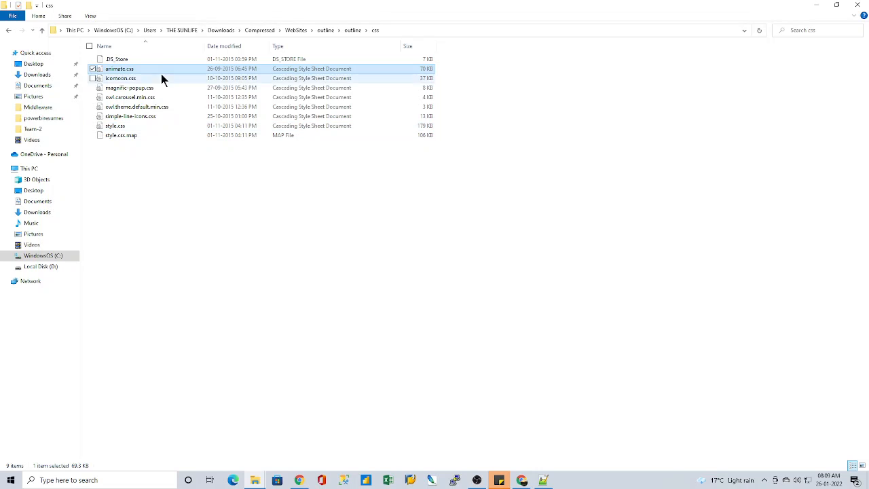
{"action": "left_click", "coordinate": [143, 118]}
{"action": "right_click", "coordinate": [142, 115]}
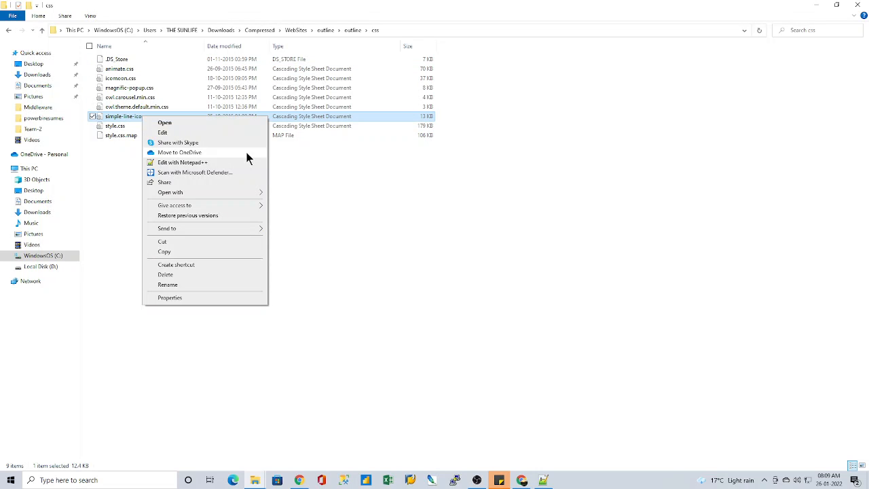
{"action": "mouse_move", "coordinate": [235, 197]}
{"action": "left_click", "coordinate": [299, 193]}
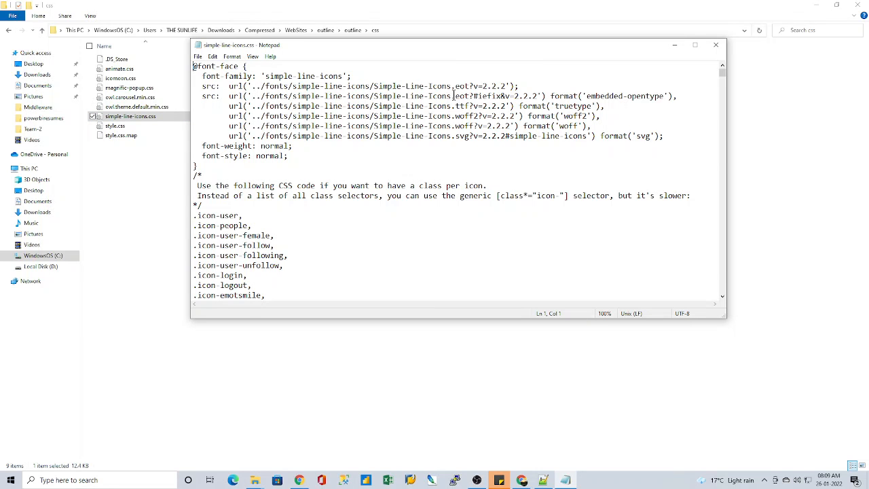
{"action": "scroll", "coordinate": [349, 187], "scroll_direction": "down", "scroll_amount": 10}
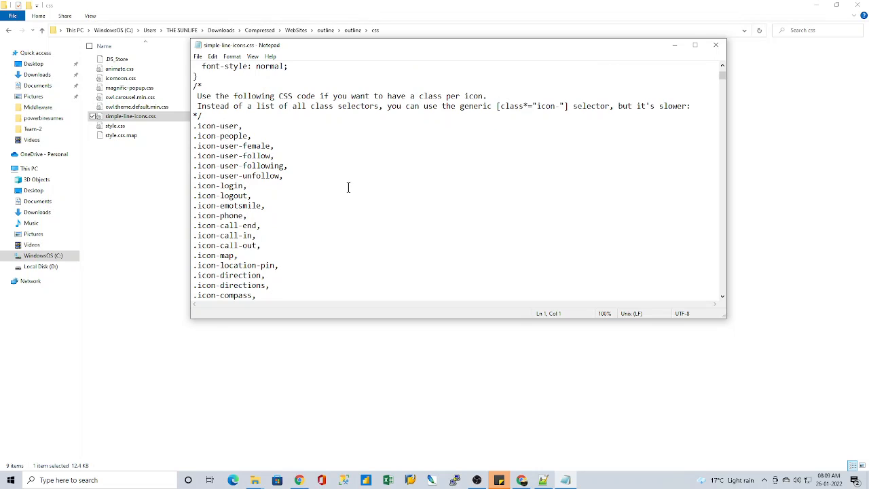
{"action": "scroll", "coordinate": [348, 187], "scroll_direction": "down", "scroll_amount": 20}
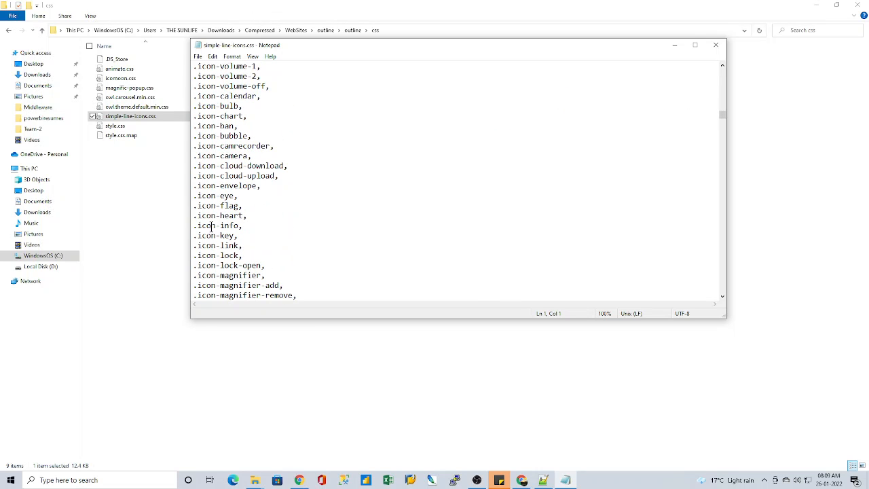
Step: Close simple-line-icons.css, recheck the files in the css folder and return to the inner outline folder
{"action": "scroll", "coordinate": [287, 217], "scroll_direction": "down", "scroll_amount": 1}
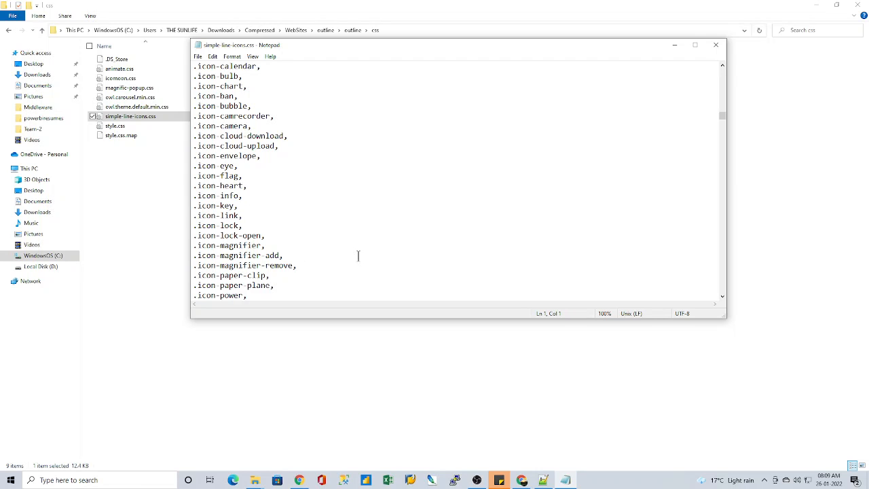
{"action": "left_click", "coordinate": [714, 48]}
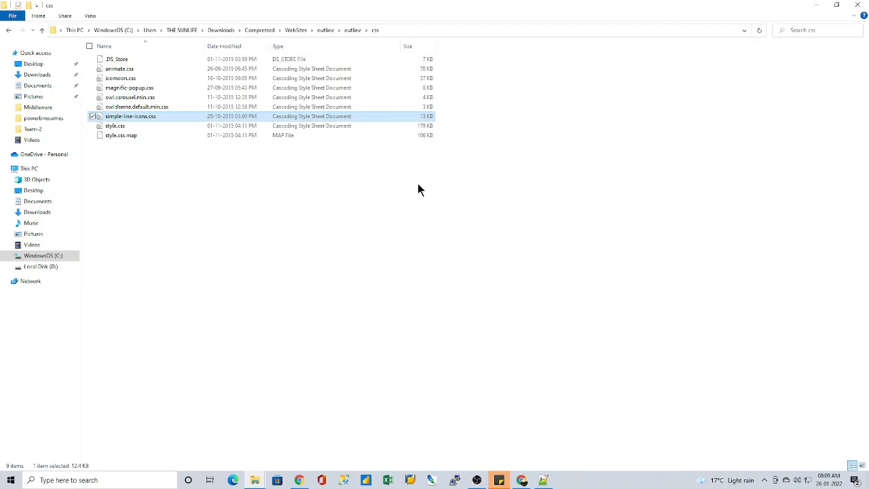
{"action": "left_click", "coordinate": [353, 30]}
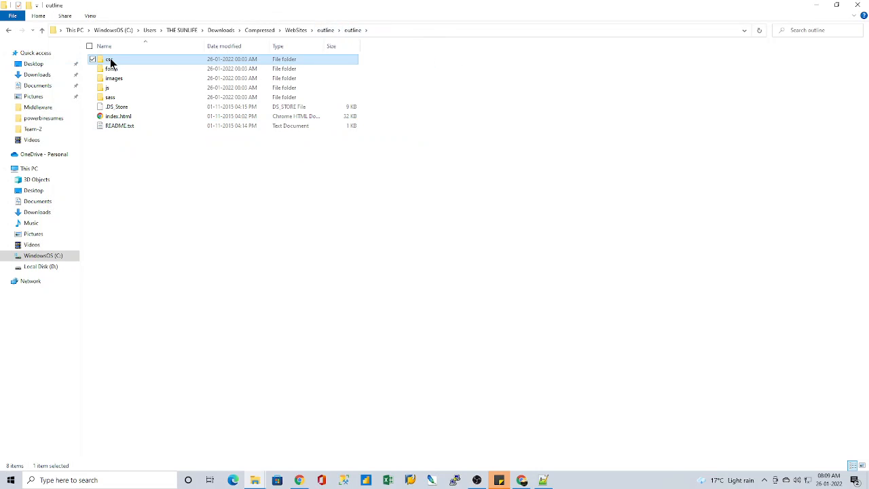
{"action": "double_click", "coordinate": [110, 60]}
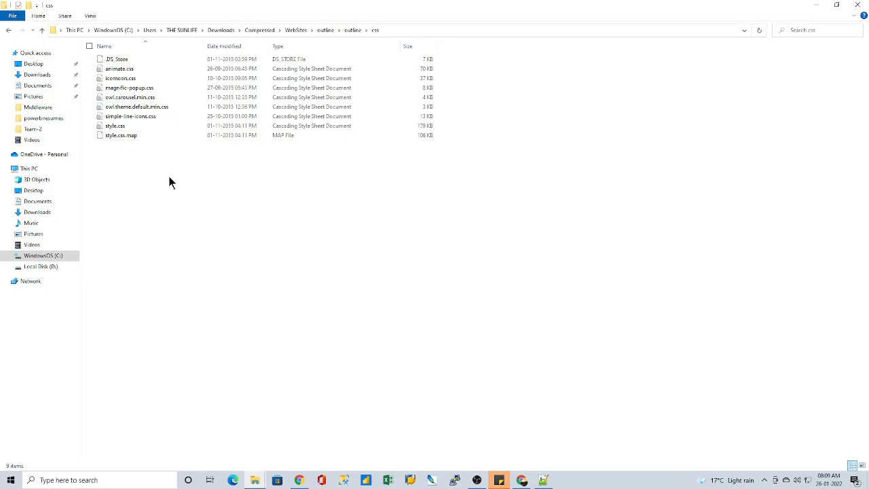
{"action": "left_click", "coordinate": [135, 120]}
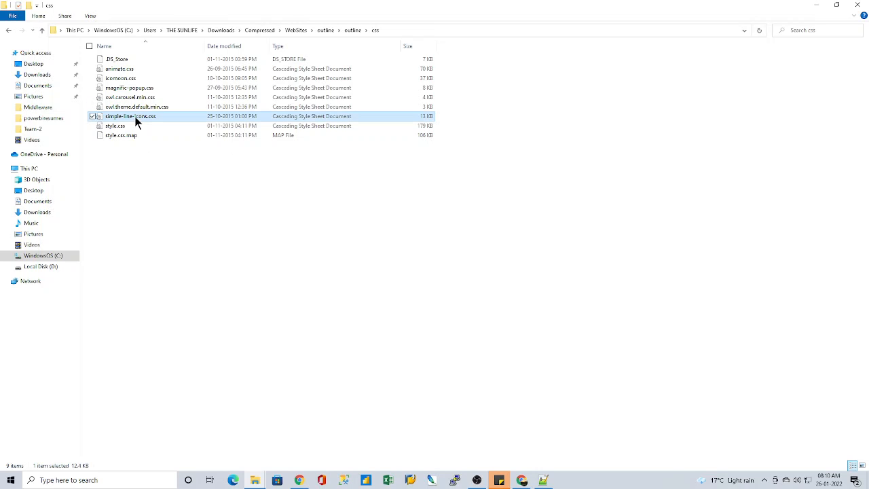
{"action": "left_click", "coordinate": [346, 32]}
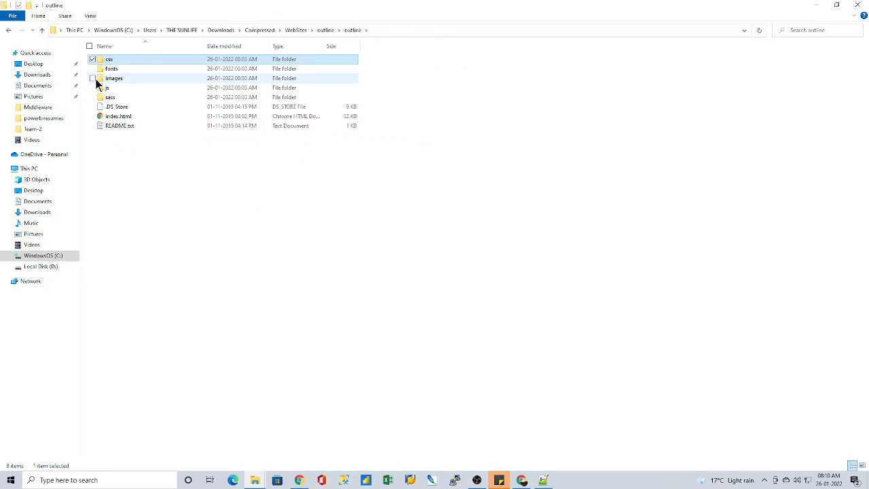
Step: Look through the fonts folder down to its nested icomoon subfolder, and return to the inner outline folder
{"action": "double_click", "coordinate": [112, 70]}
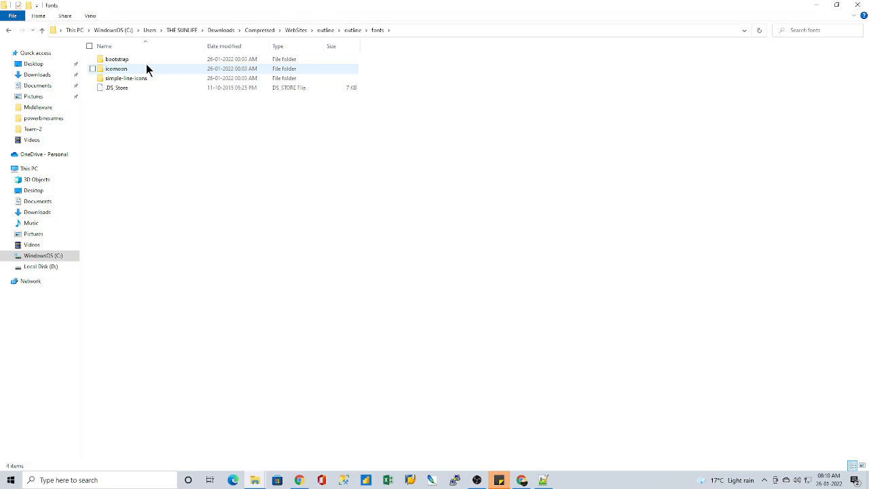
{"action": "double_click", "coordinate": [116, 68]}
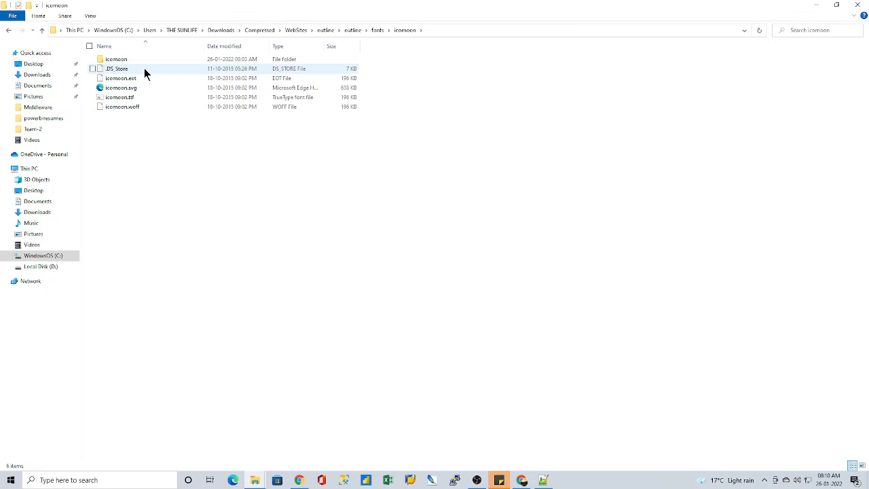
{"action": "double_click", "coordinate": [145, 60]}
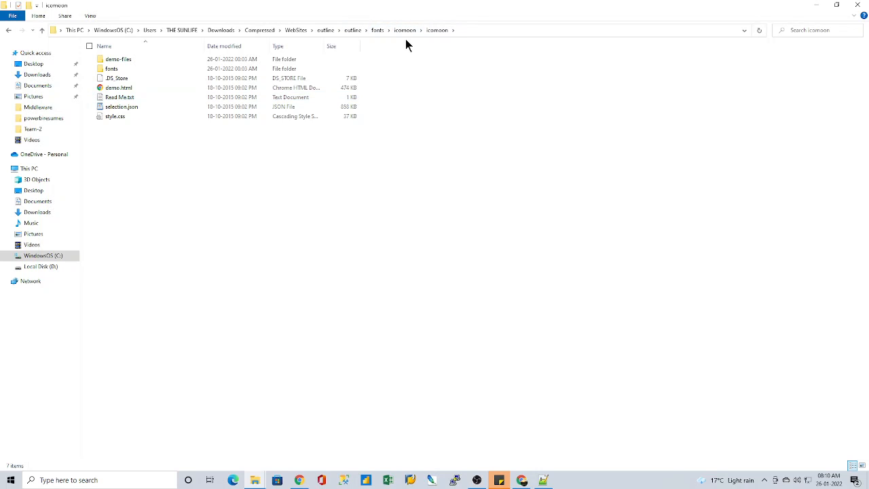
{"action": "left_click", "coordinate": [347, 31]}
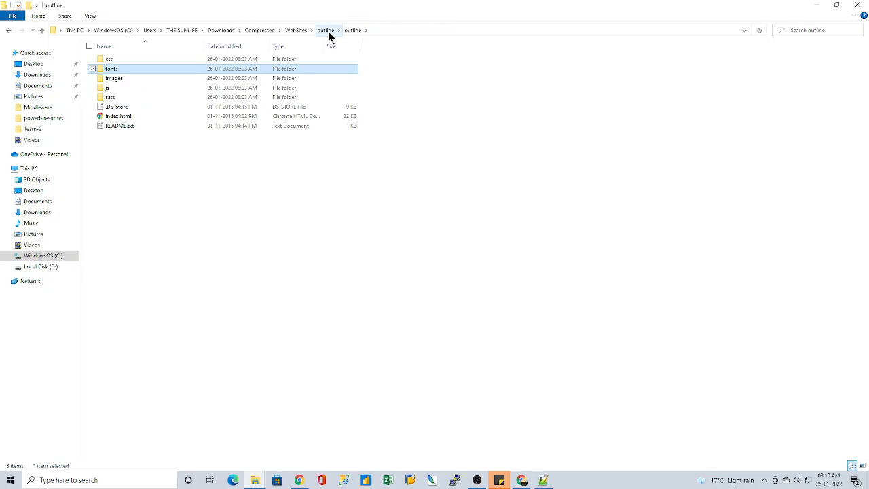
Step: Inspect the contents of the template's sass folder and return to the inner outline folder
{"action": "left_click", "coordinate": [325, 30]}
{"action": "double_click", "coordinate": [118, 67]}
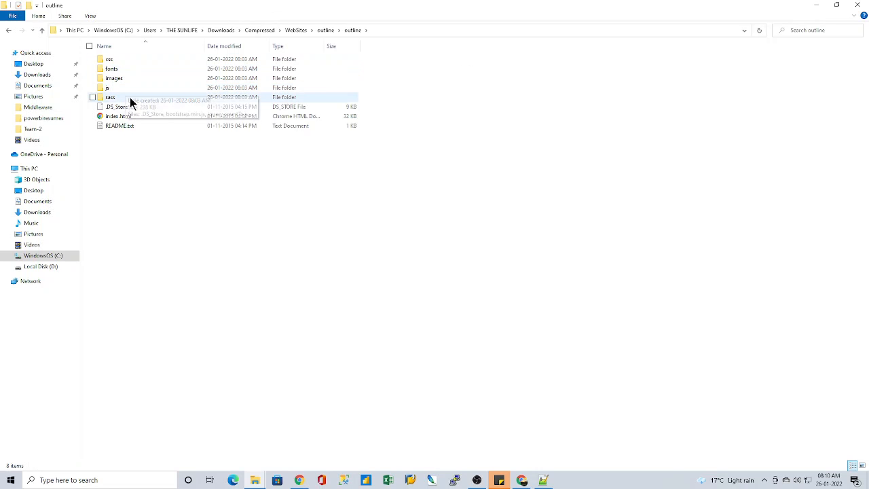
{"action": "double_click", "coordinate": [130, 97]}
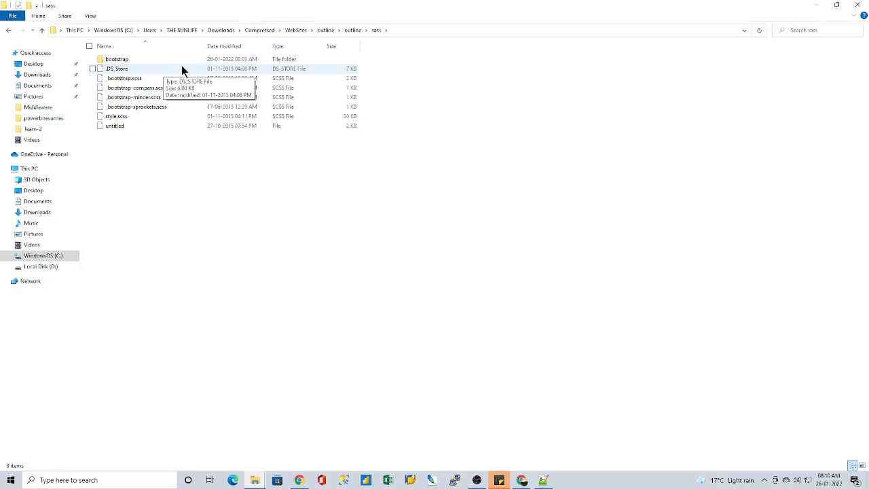
{"action": "left_click", "coordinate": [349, 31]}
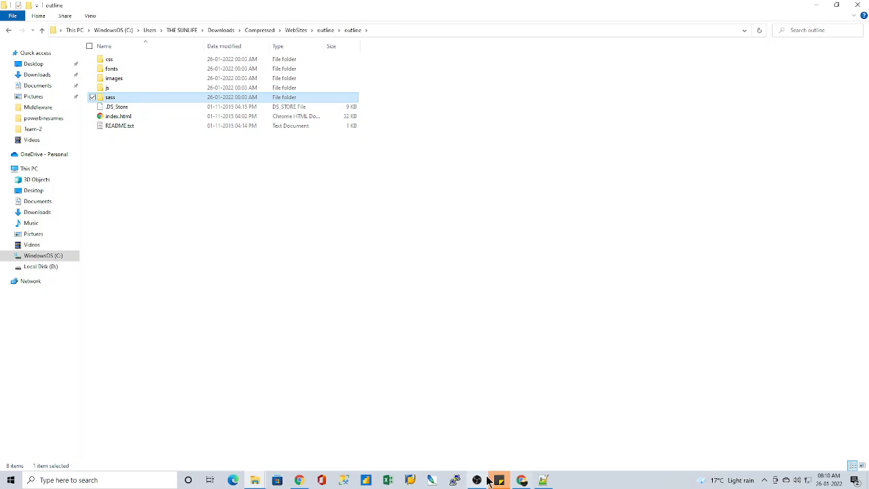
Step: Compare the navigation list of index.html in Notepad++ with the expanded site menu of the Outline page in Chrome
{"action": "left_click", "coordinate": [544, 480]}
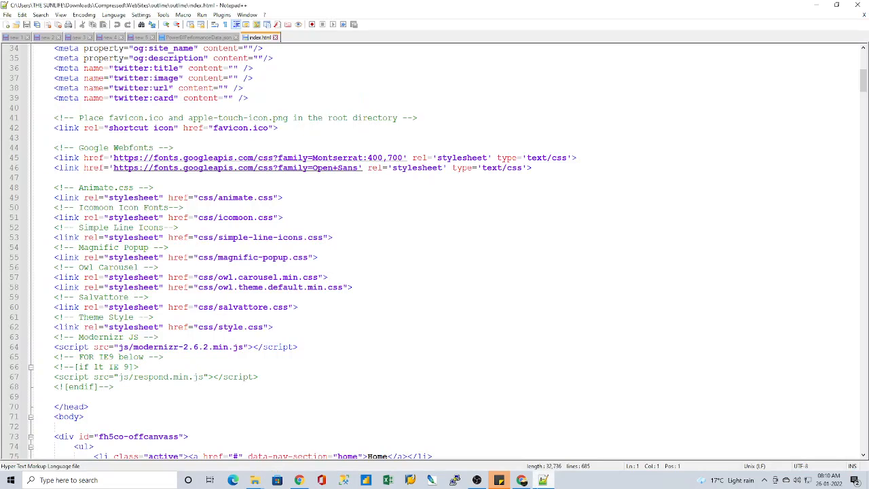
{"action": "scroll", "coordinate": [182, 272], "scroll_direction": "down", "scroll_amount": 10}
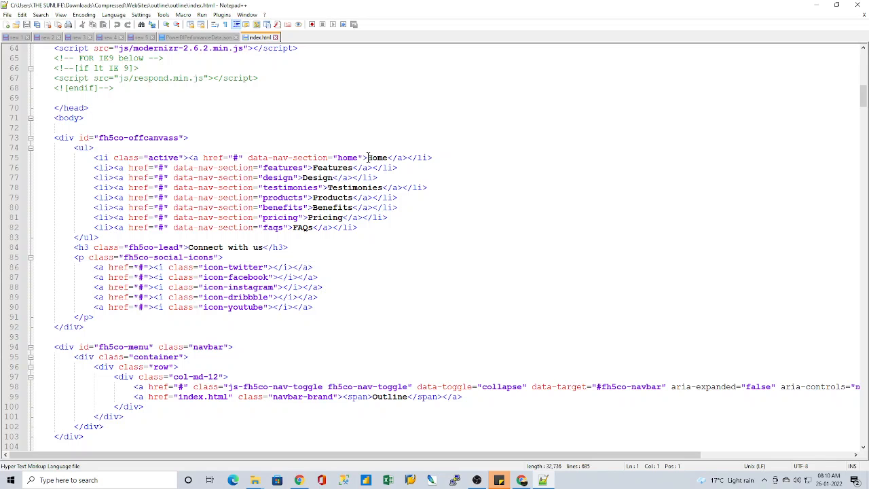
{"action": "key", "text": "alt+Tab"}
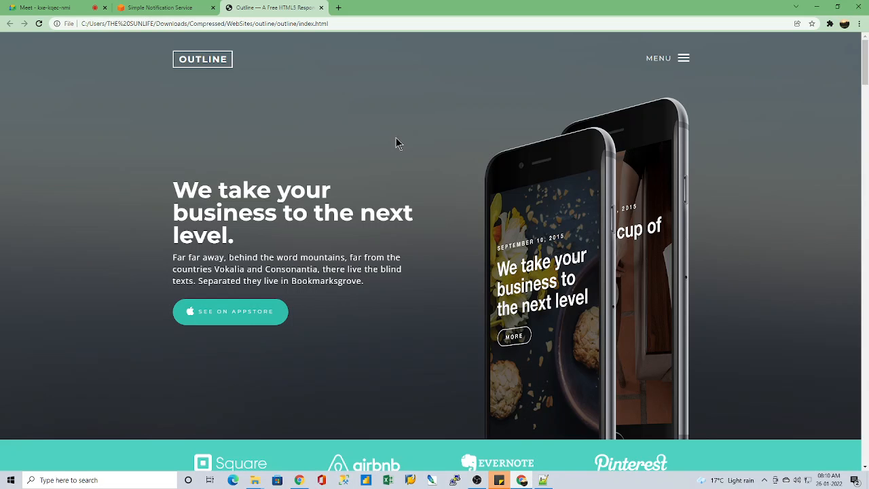
{"action": "scroll", "coordinate": [400, 187], "scroll_direction": "down", "scroll_amount": 7}
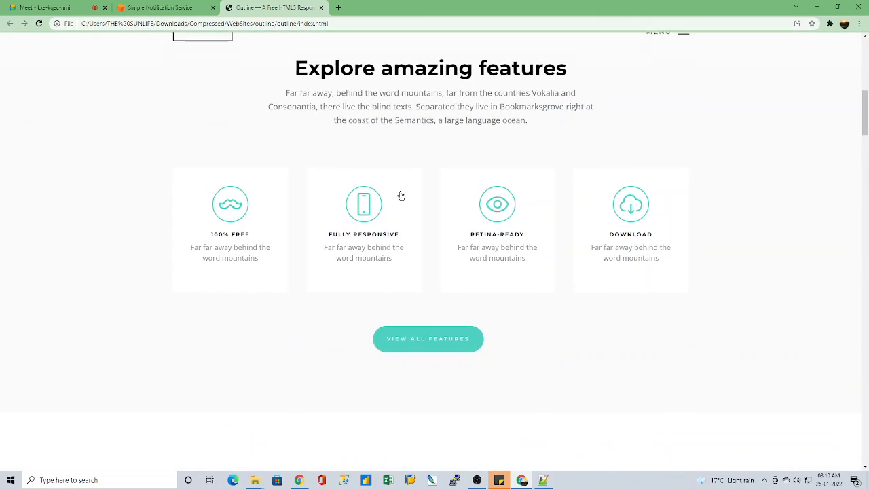
{"action": "scroll", "coordinate": [402, 203], "scroll_direction": "up", "scroll_amount": 3}
{"action": "scroll", "coordinate": [405, 214], "scroll_direction": "up", "scroll_amount": 4}
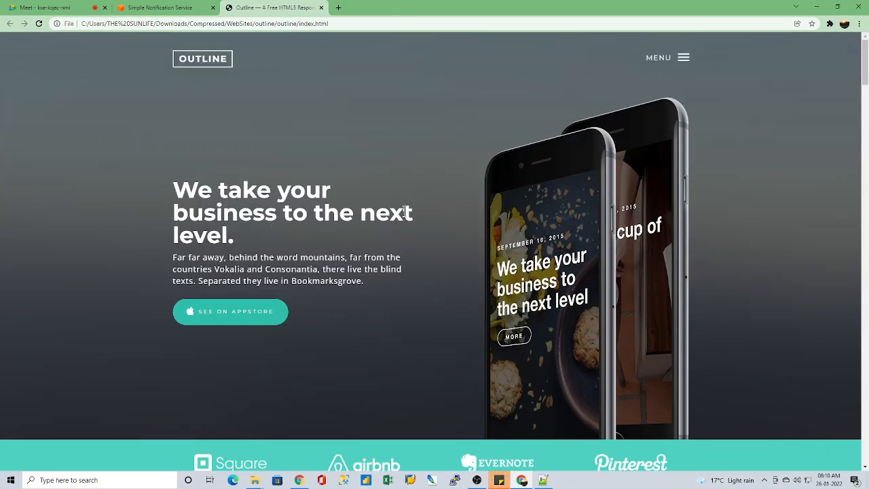
{"action": "left_click", "coordinate": [683, 61]}
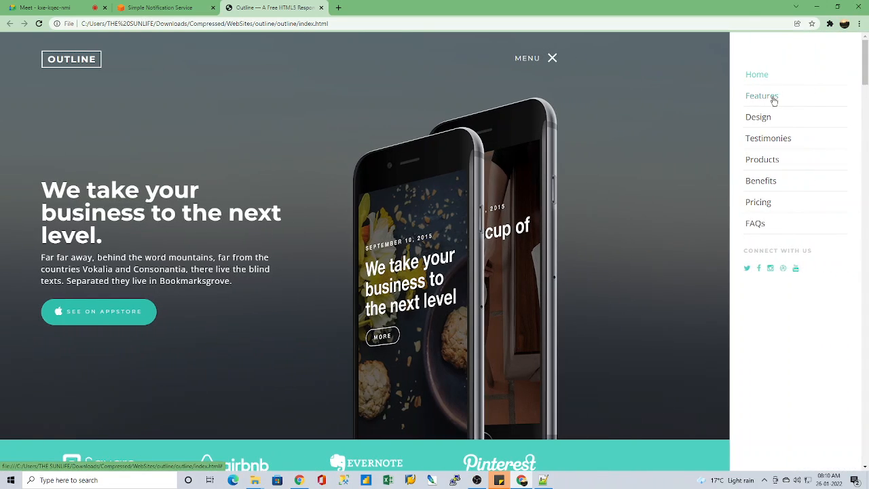
Step: Switch back to index.html in Notepad++ and replace the Home label in the navigation list with AWS
{"action": "left_click", "coordinate": [543, 480]}
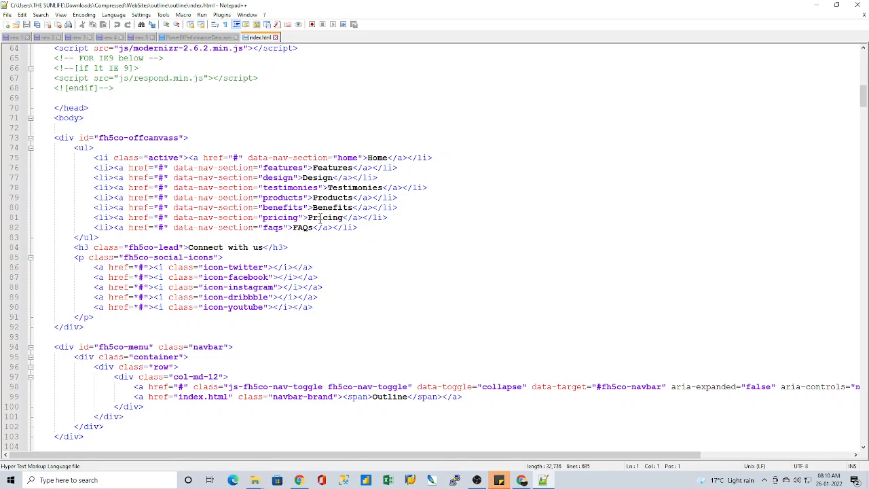
{"action": "left_click", "coordinate": [368, 157]}
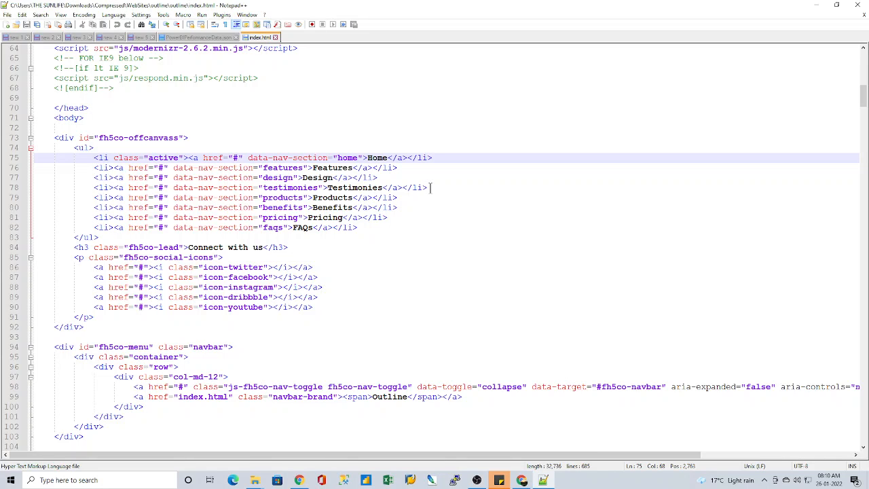
{"action": "key", "text": "Delete"}
{"action": "key", "text": "Delete"}
{"action": "key", "text": "Delete"}
{"action": "key", "text": "Delete"}
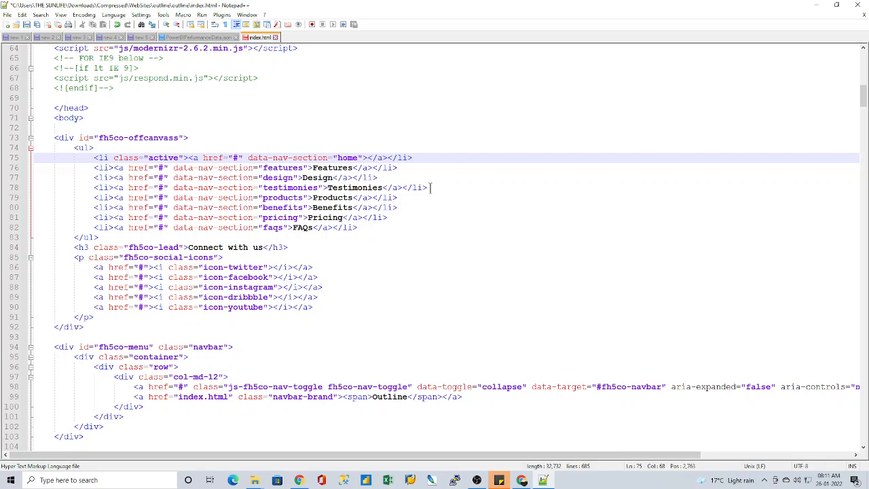
{"action": "type", "text": "AWS"}
Step: Replace the Features navigation label with Linux and the Design label with Terraform
{"action": "left_click_drag", "start_coordinate": [350, 167], "coordinate": [312, 167]}
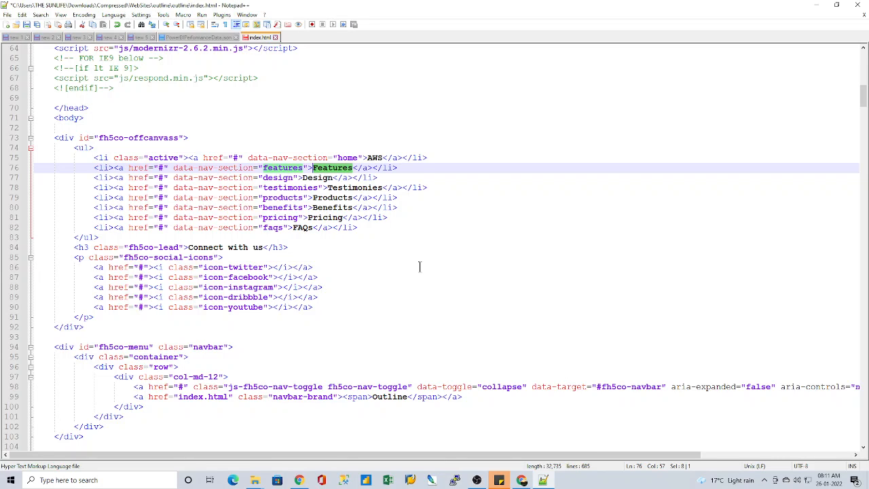
{"action": "type", "text": "Linuz"}
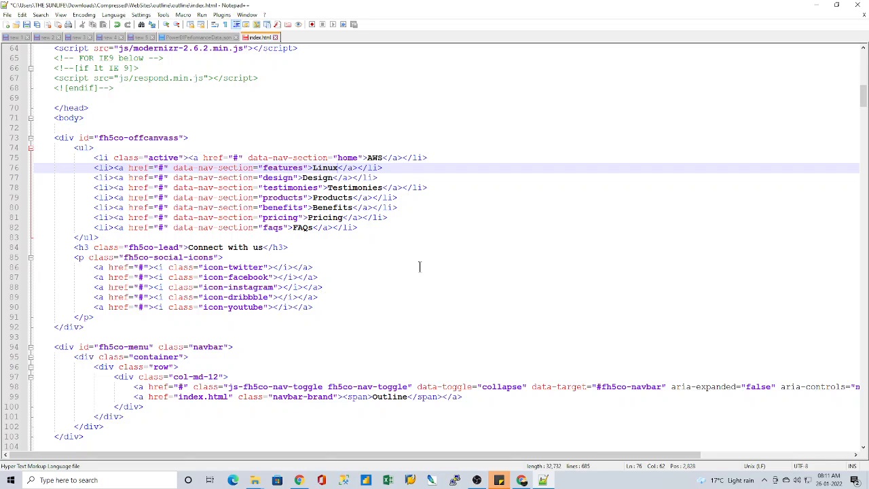
{"action": "key", "text": "Down"}
{"action": "key", "text": "Left"}
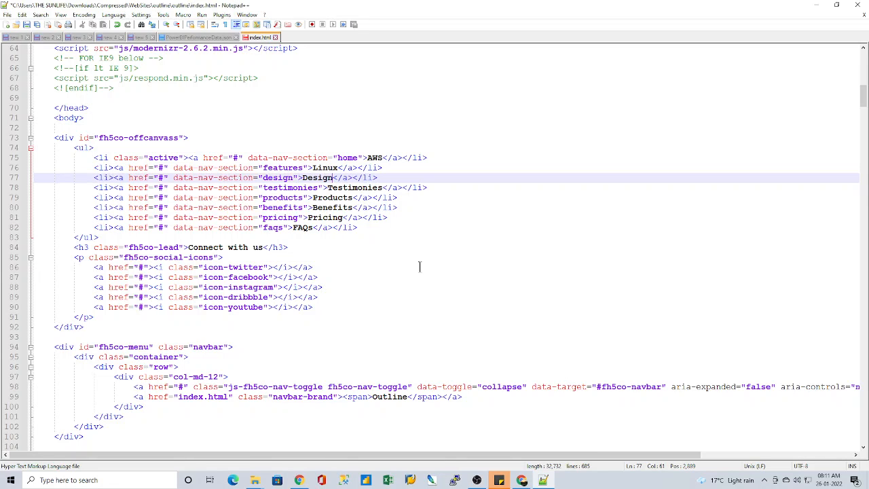
{"action": "key", "text": "BackSpace"}
{"action": "key", "text": "BackSpace"}
{"action": "key", "text": "BackSpace"}
{"action": "key", "text": "BackSpace"}
{"action": "key", "text": "BackSpace"}
{"action": "key", "text": "BackSpace"}
{"action": "type", "text": "Terraform"}
Step: Replace the Testimonies label in the navigation list with Packers
{"action": "key", "text": "Down"}
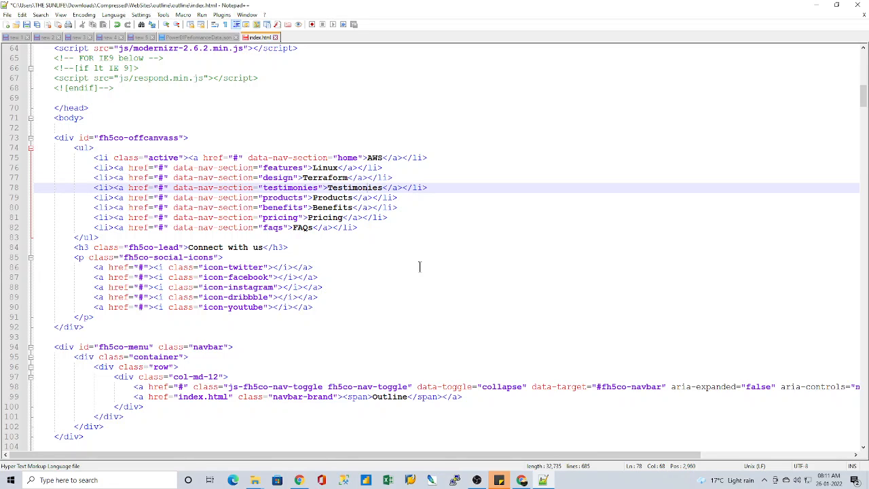
{"action": "key", "text": "BackSpace"}
{"action": "key", "text": "BackSpace"}
{"action": "key", "text": "BackSpace"}
{"action": "key", "text": "BackSpace"}
{"action": "key", "text": "BackSpace"}
{"action": "key", "text": "BackSpace"}
{"action": "key", "text": "BackSpace"}
{"action": "key", "text": "BackSpace"}
{"action": "key", "text": "BackSpace"}
{"action": "key", "text": "BackSpace"}
{"action": "key", "text": "BackSpace"}
{"action": "type", "text": "Pack"}
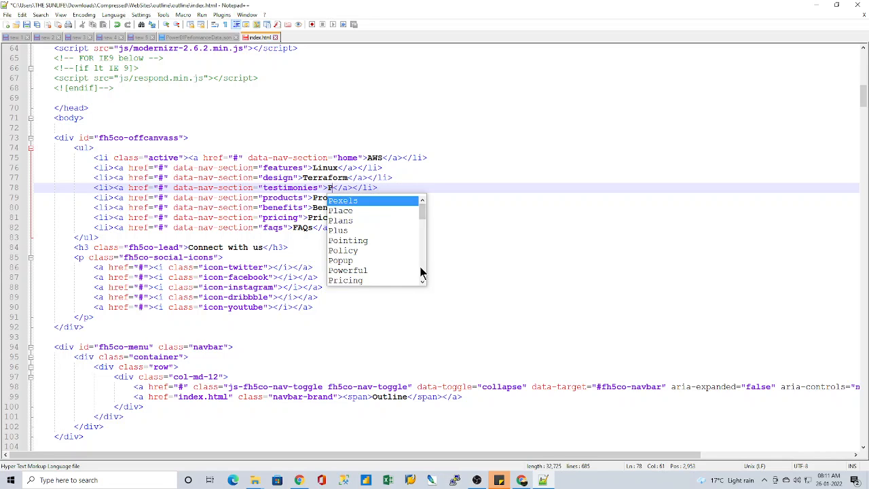
{"action": "type", "text": "ers"}
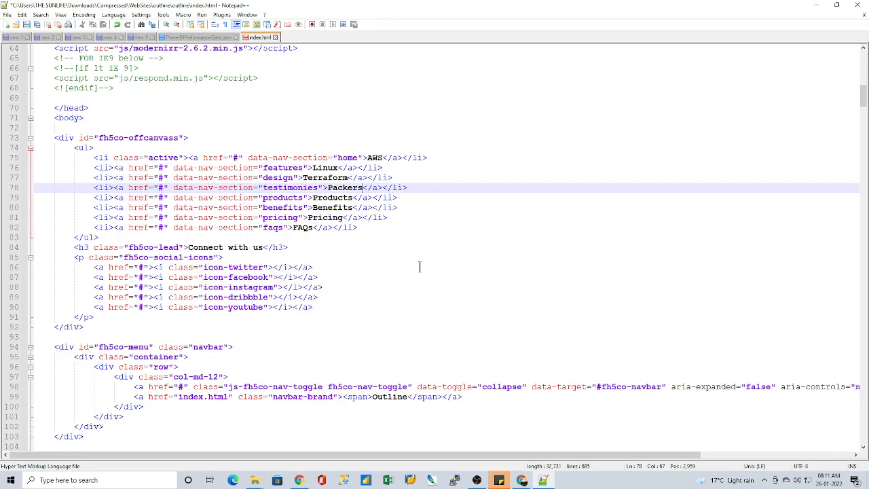
Step: Replace the Products label in the navigation list with Jenkins
{"action": "key", "text": "Down"}
{"action": "key", "text": "Left"}
{"action": "key", "text": "Left"}
{"action": "key", "text": "Left"}
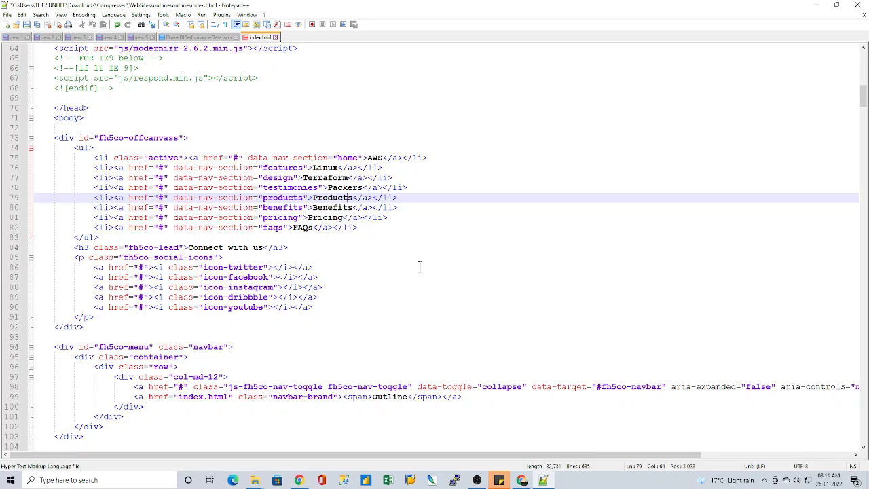
{"action": "key", "text": "BackSpace"}
{"action": "key", "text": "BackSpace"}
{"action": "key", "text": "BackSpace"}
{"action": "key", "text": "BackSpace"}
{"action": "key", "text": "BackSpace"}
{"action": "key", "text": "BackSpace"}
{"action": "key", "text": "BackSpace"}
{"action": "key", "text": "BackSpace"}
{"action": "type", "text": "Jenkins"}
Step: Replace the Benefits label in the navigation list with Dockers
{"action": "key", "text": "Down"}
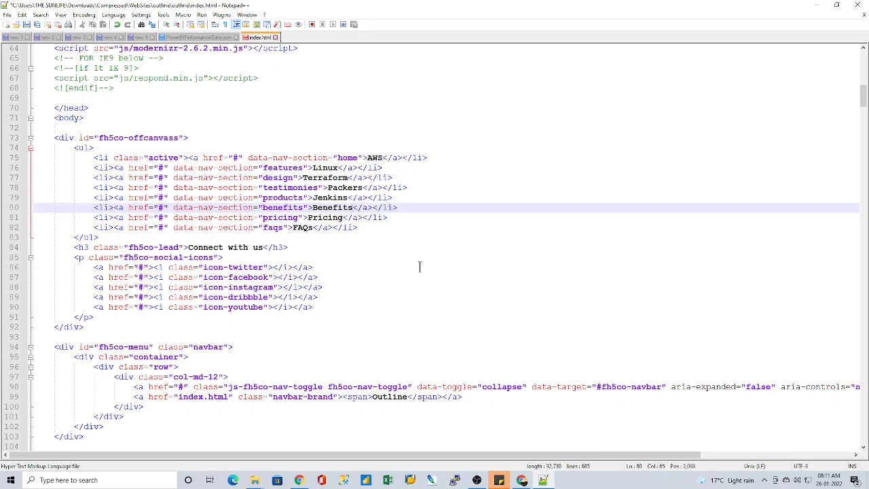
{"action": "key", "text": "BackSpace"}
{"action": "key", "text": "BackSpace"}
{"action": "key", "text": "BackSpace"}
{"action": "key", "text": "BackSpace"}
{"action": "key", "text": "BackSpace"}
{"action": "key", "text": "BackSpace"}
{"action": "key", "text": "BackSpace"}
{"action": "key", "text": "BackSpace"}
{"action": "type", "text": "Dockers"}
Step: Replace the Pricing label in the navigation list with Kubernetes
{"action": "key", "text": "Down"}
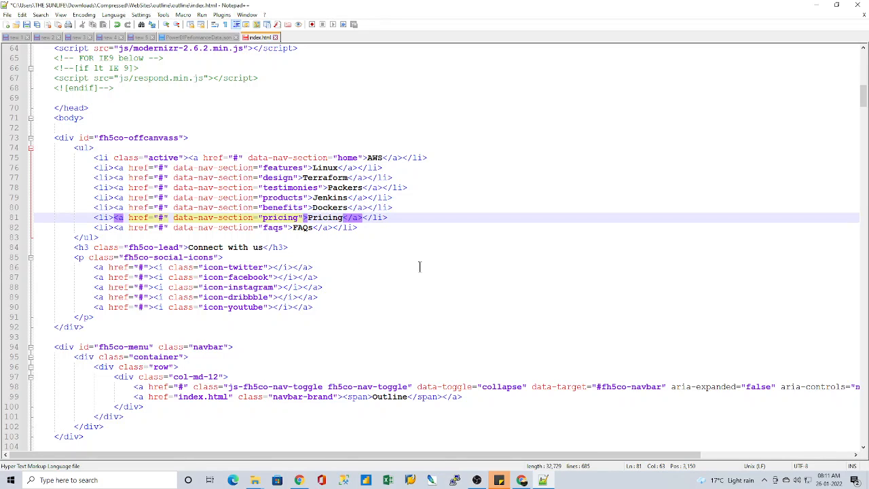
{"action": "key", "text": "BackSpace"}
{"action": "key", "text": "BackSpace"}
{"action": "key", "text": "BackSpace"}
{"action": "key", "text": "BackSpace"}
{"action": "key", "text": "BackSpace"}
{"action": "key", "text": "BackSpace"}
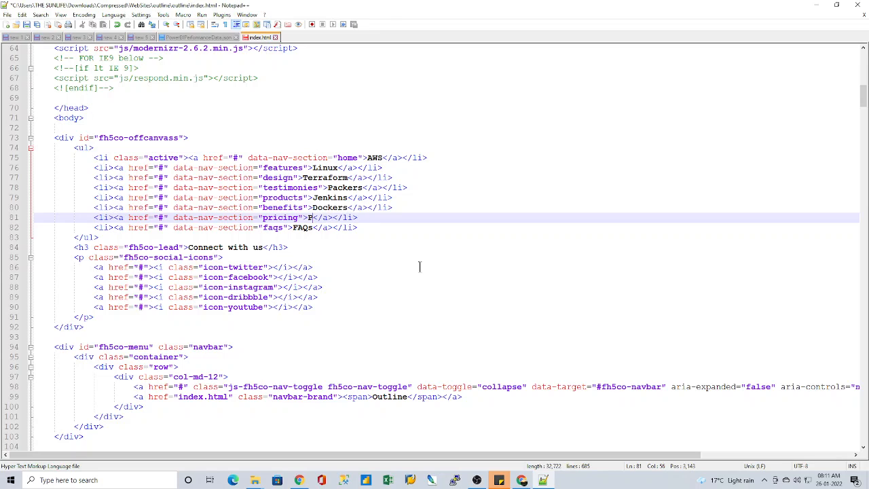
{"action": "type", "text": "k"}
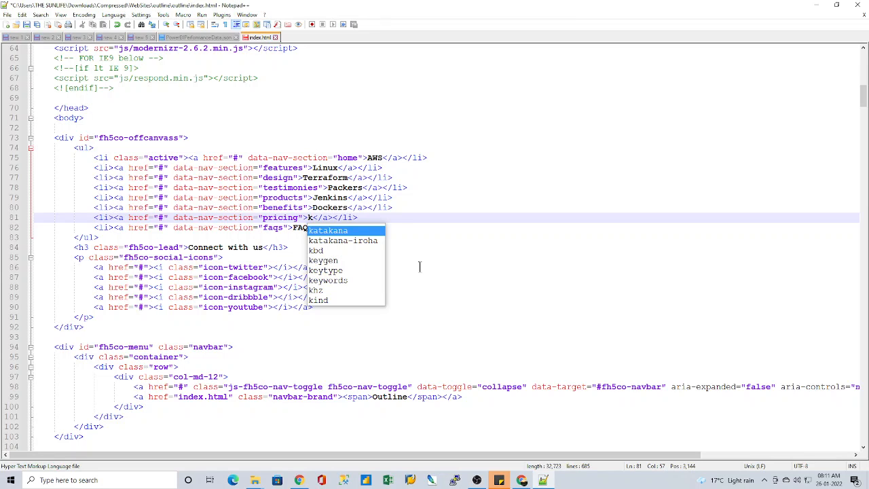
{"action": "key", "text": "BackSpace"}
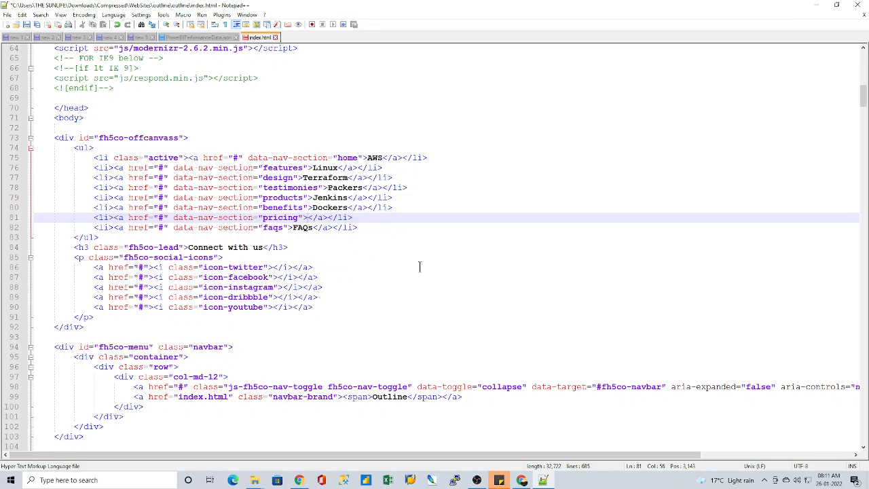
{"action": "type", "text": "K"}
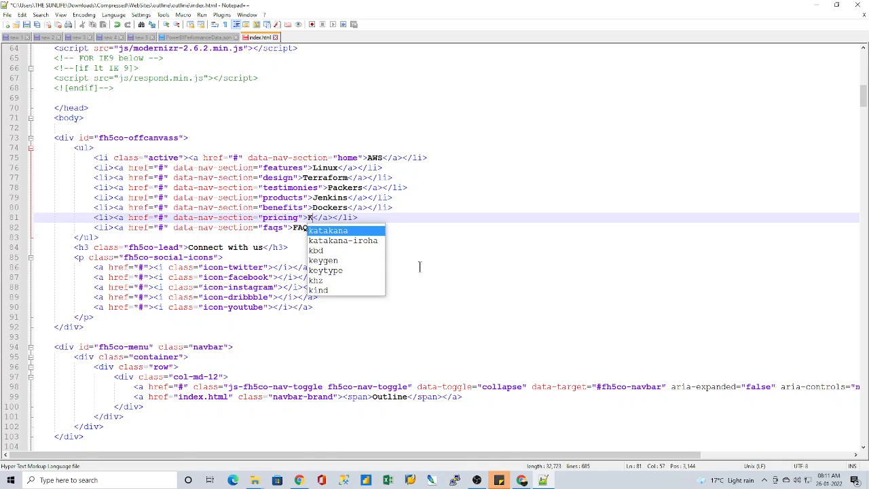
{"action": "type", "text": "U"}
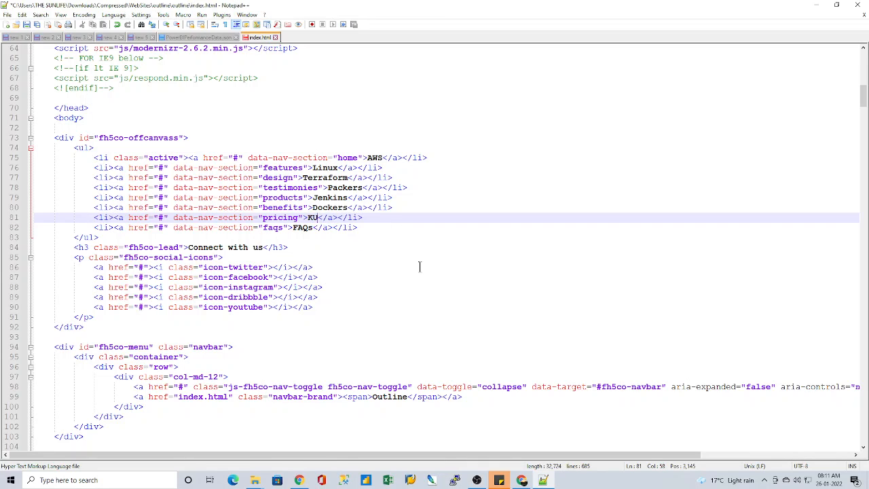
{"action": "key", "text": "BackSpace"}
{"action": "type", "text": "ubere"}
{"action": "key", "text": "BackSpace"}
{"action": "type", "text": "netes"}
Step: Replace the FAQs label in the navigation list with Ansible
{"action": "key", "text": "Down"}
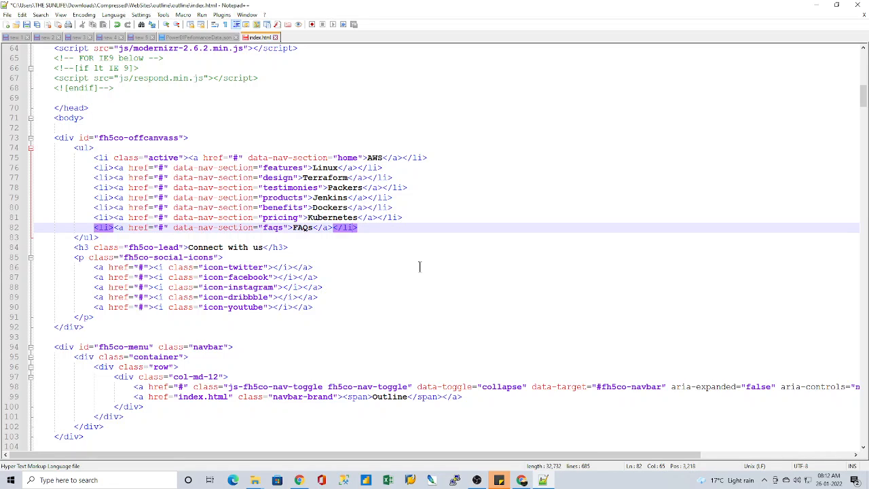
{"action": "key", "text": "Left"}
{"action": "key", "text": "Left"}
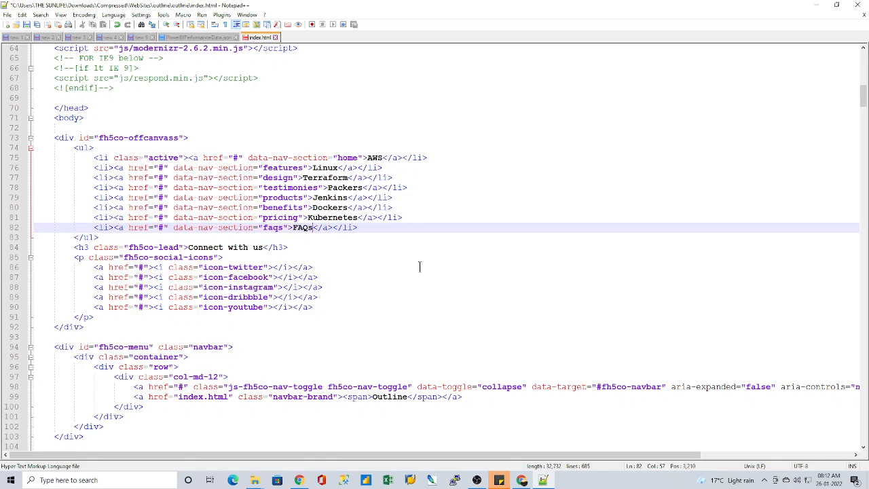
{"action": "key", "text": "BackSpace"}
{"action": "key", "text": "BackSpace"}
{"action": "key", "text": "BackSpace"}
{"action": "key", "text": "BackSpace"}
{"action": "type", "text": "Ansible"}
Step: Review the edited navigation list and the markup around it, and save index.html
{"action": "scroll", "coordinate": [195, 216], "scroll_direction": "up", "scroll_amount": 1}
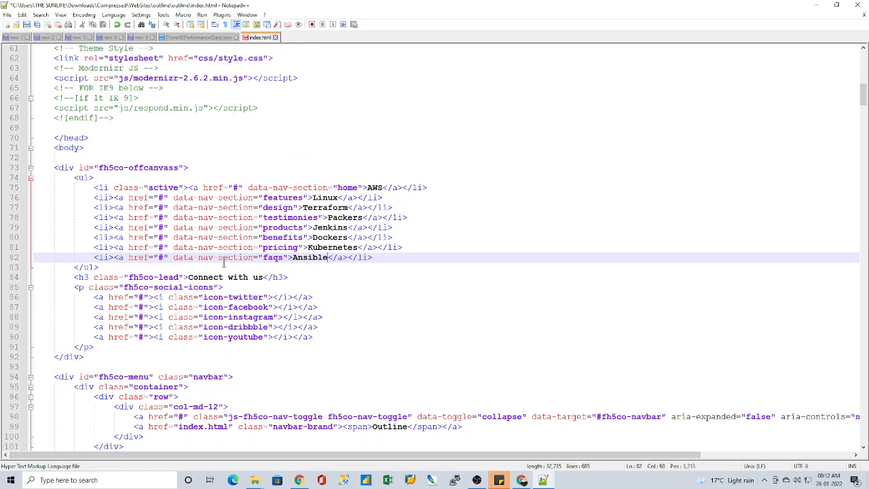
{"action": "scroll", "coordinate": [223, 262], "scroll_direction": "up", "scroll_amount": 2}
{"action": "scroll", "coordinate": [223, 262], "scroll_direction": "up", "scroll_amount": 2}
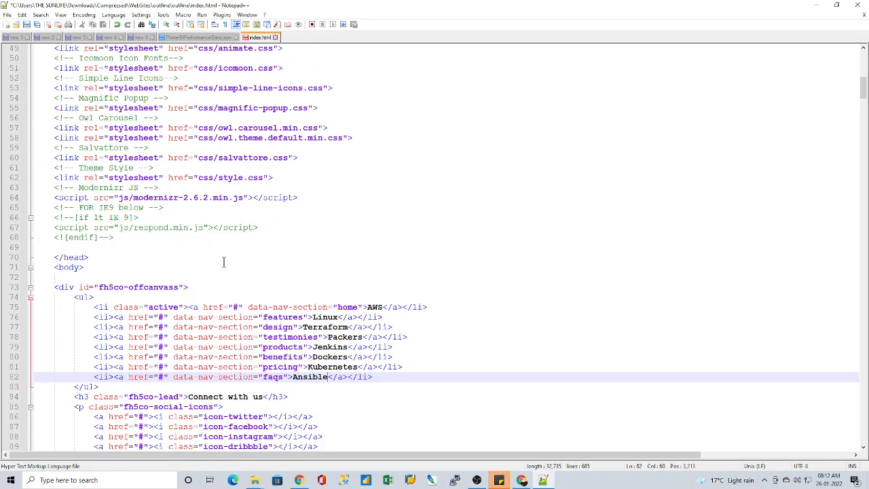
{"action": "scroll", "coordinate": [224, 262], "scroll_direction": "down", "scroll_amount": 6}
{"action": "scroll", "coordinate": [224, 262], "scroll_direction": "down", "scroll_amount": 1}
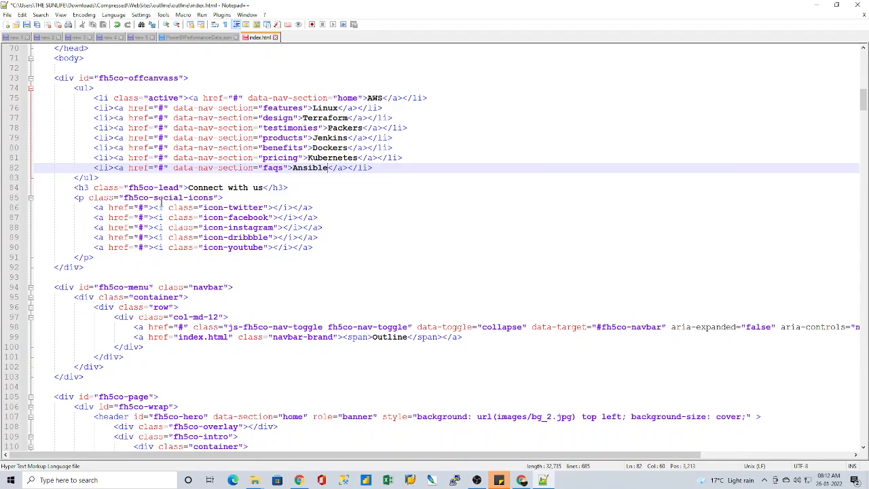
{"action": "scroll", "coordinate": [237, 247], "scroll_direction": "down", "scroll_amount": 2}
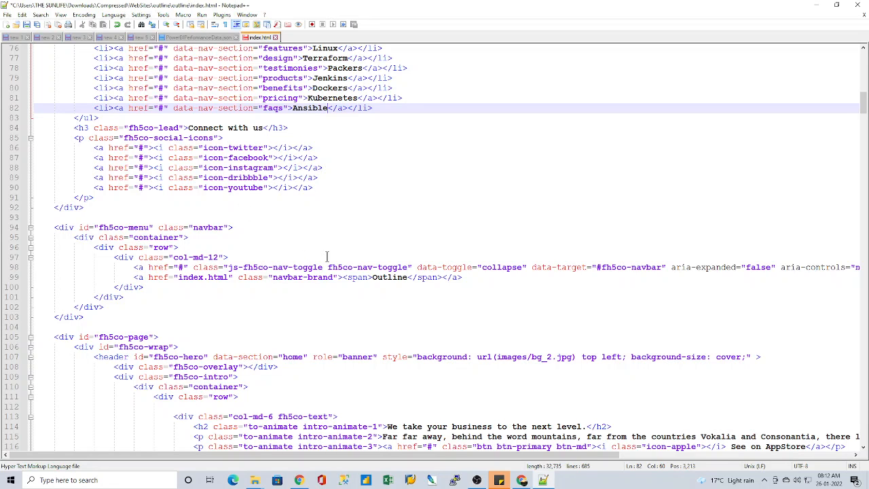
{"action": "scroll", "coordinate": [326, 256], "scroll_direction": "down", "scroll_amount": 2}
{"action": "scroll", "coordinate": [355, 293], "scroll_direction": "up", "scroll_amount": 5}
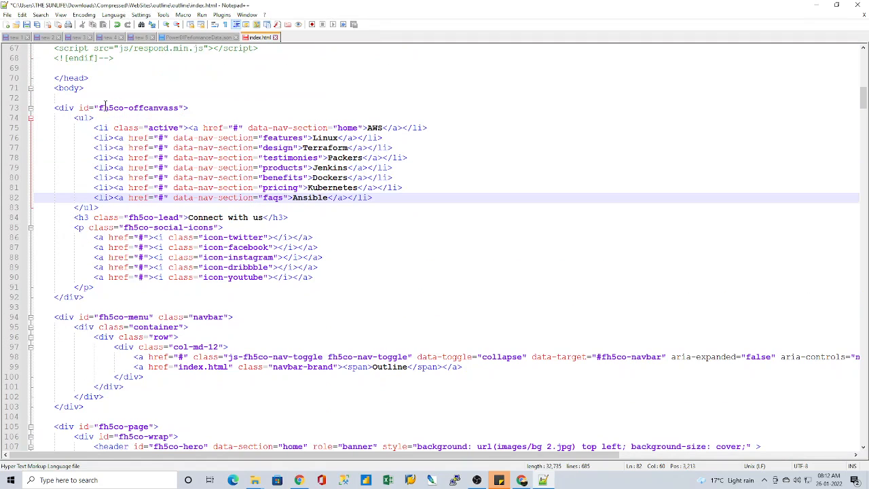
{"action": "left_click", "coordinate": [290, 159]}
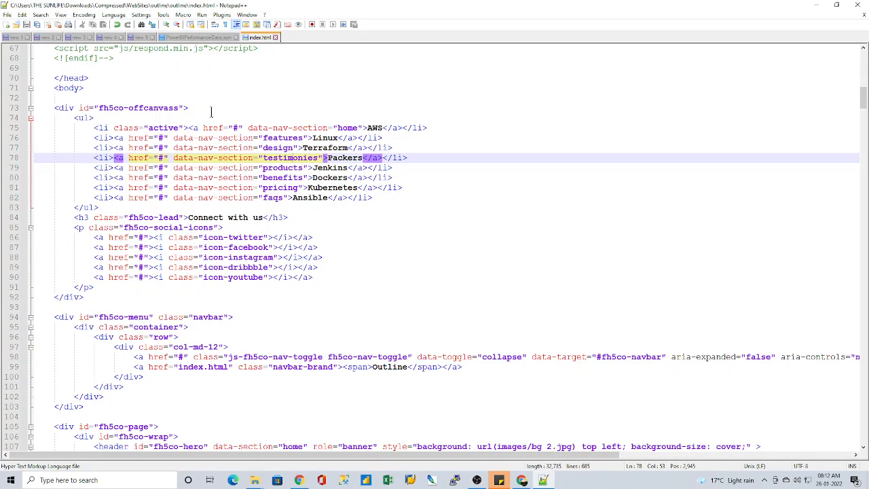
{"action": "left_click", "coordinate": [430, 197]}
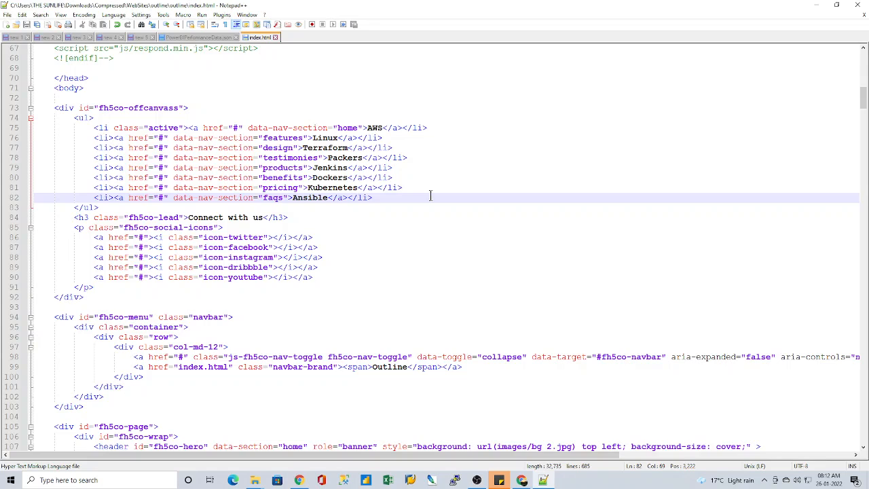
{"action": "key", "text": "ctrl+a"}
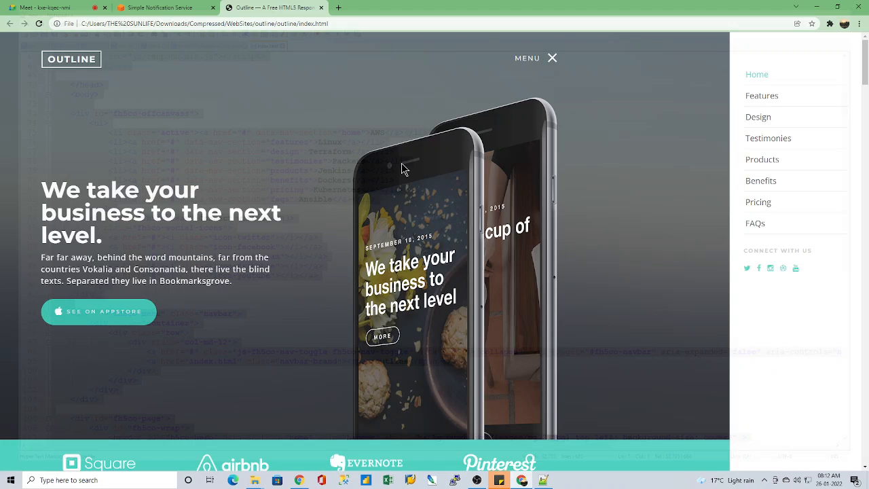
Step: Switch to the outline folder in File Explorer and open index.html with Notepad
{"action": "mouse_move", "coordinate": [256, 480]}
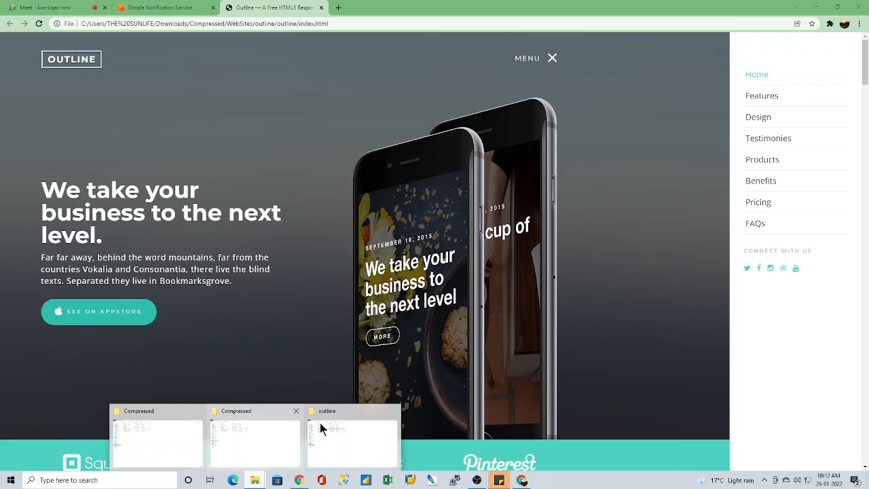
{"action": "left_click", "coordinate": [319, 422]}
{"action": "left_click", "coordinate": [121, 115]}
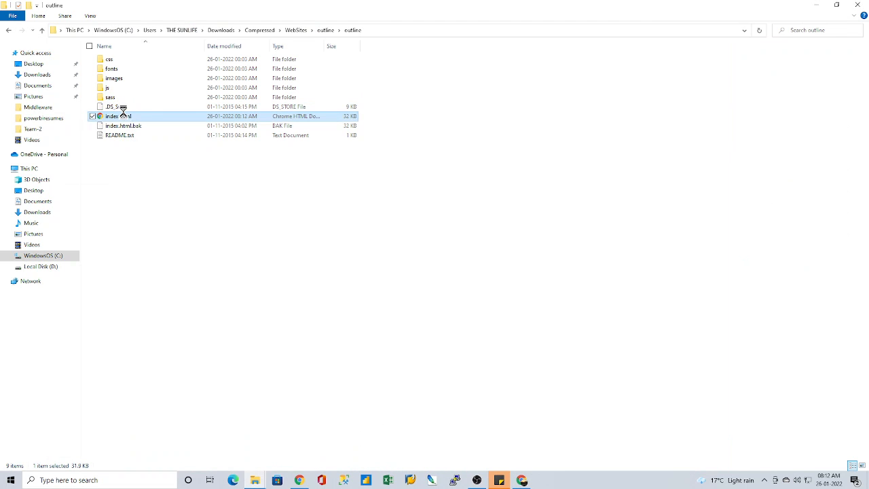
{"action": "right_click", "coordinate": [123, 114]}
{"action": "mouse_move", "coordinate": [214, 180]}
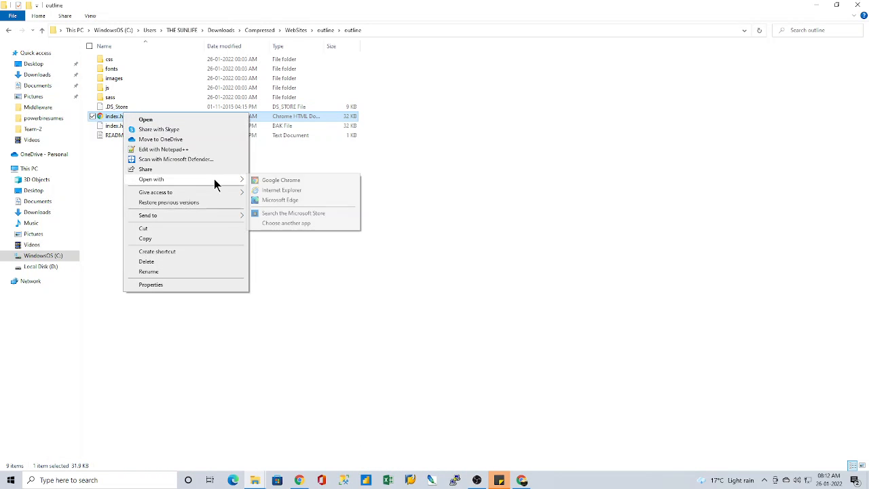
{"action": "left_click", "coordinate": [286, 223]}
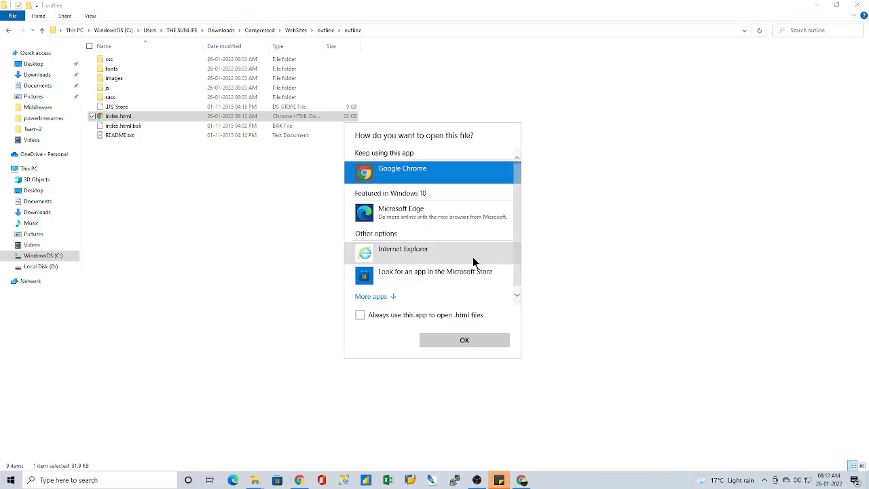
{"action": "left_click", "coordinate": [392, 297]}
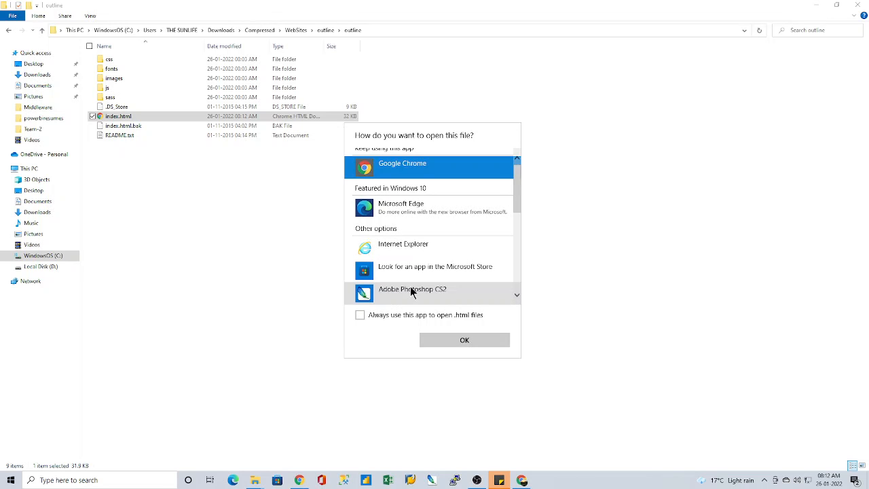
{"action": "scroll", "coordinate": [410, 286], "scroll_direction": "down", "scroll_amount": 3}
{"action": "scroll", "coordinate": [410, 286], "scroll_direction": "down", "scroll_amount": 1}
{"action": "left_click", "coordinate": [409, 224]}
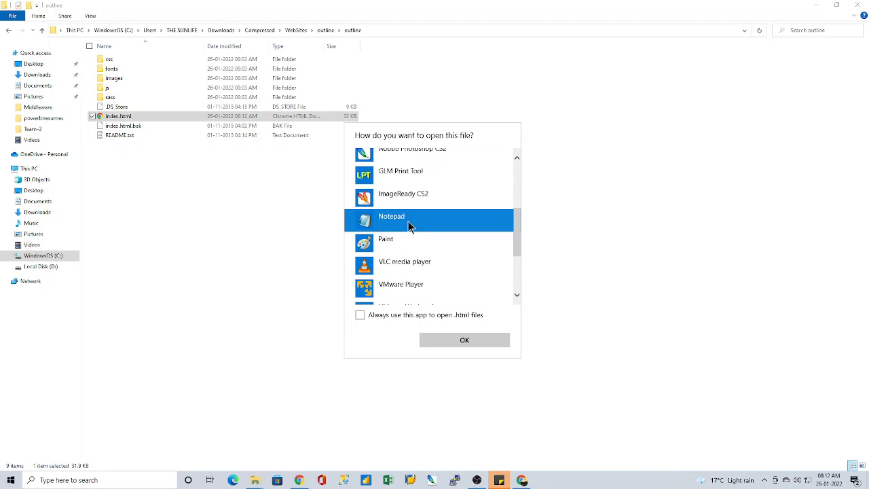
{"action": "left_click", "coordinate": [462, 344]}
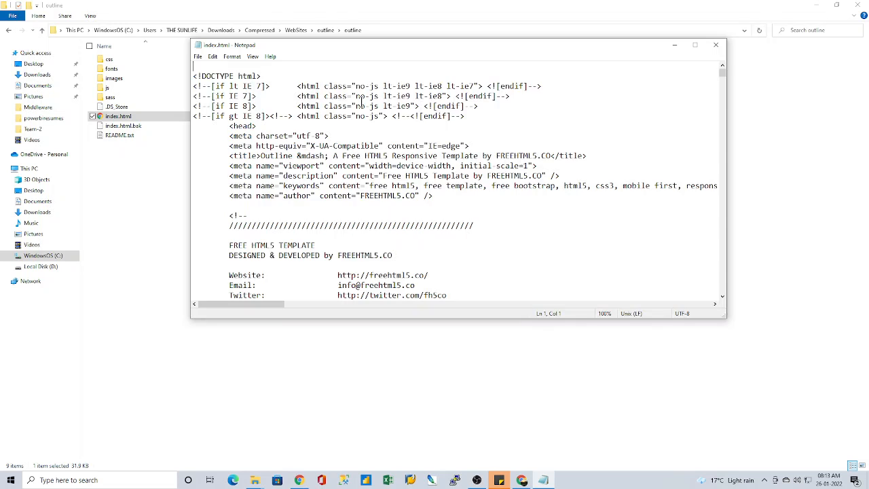
Step: Cut the entire content of index.html and paste it back into the file
{"action": "left_click", "coordinate": [361, 111]}
{"action": "key", "text": "ctrl+a"}
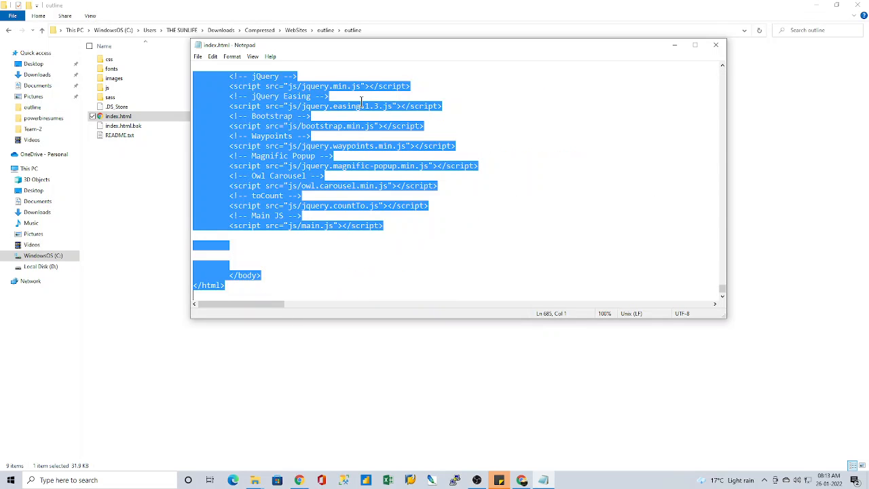
{"action": "key", "text": "ctrl+x"}
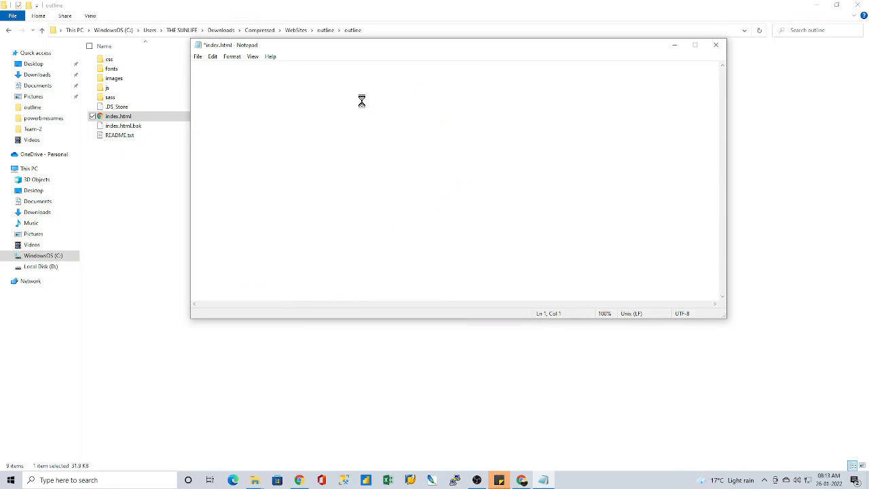
{"action": "key", "text": "ctrl+v"}
Step: Look through the pasted markup up to the head section, save index.html and close Notepad
{"action": "scroll", "coordinate": [589, 239], "scroll_direction": "up", "scroll_amount": 20}
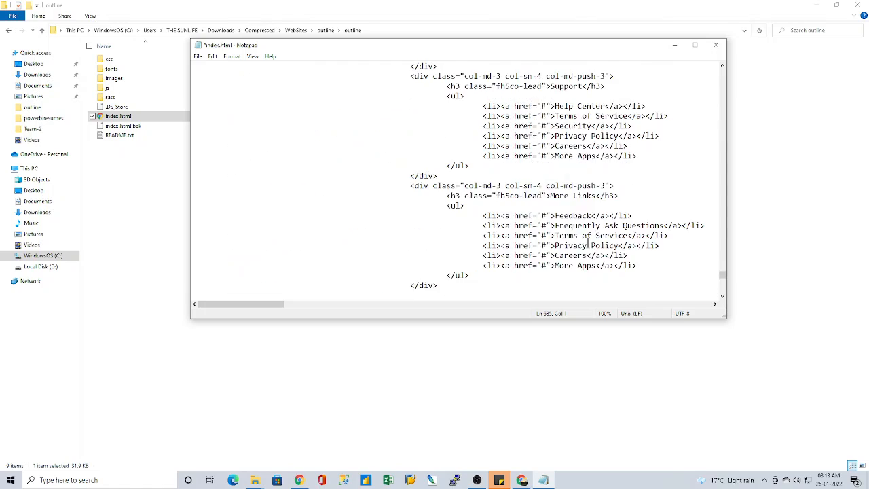
{"action": "scroll", "coordinate": [585, 247], "scroll_direction": "up", "scroll_amount": 20}
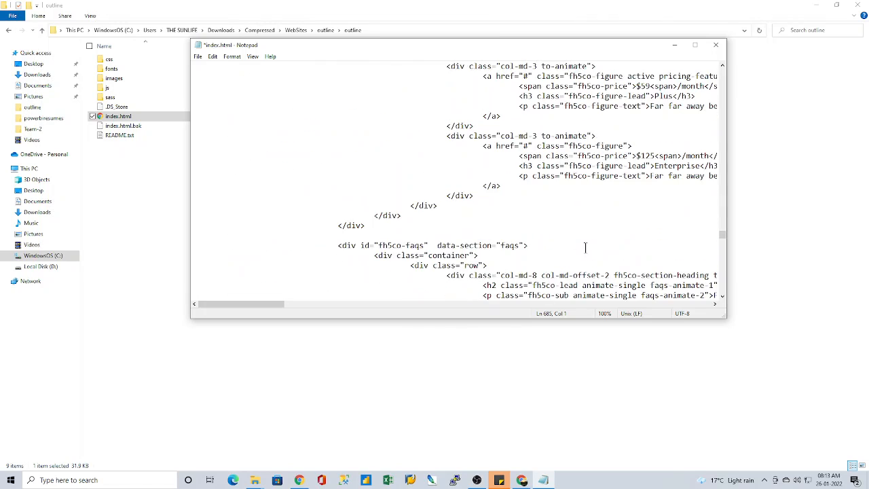
{"action": "scroll", "coordinate": [585, 248], "scroll_direction": "up", "scroll_amount": 20}
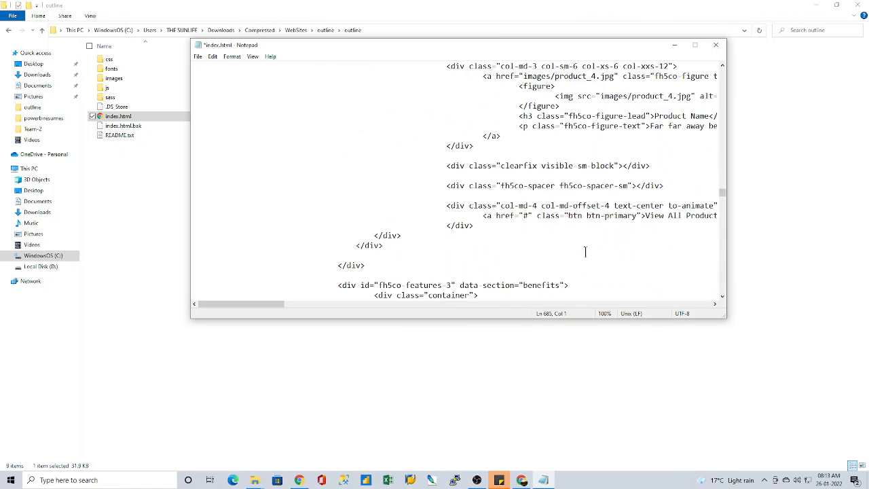
{"action": "scroll", "coordinate": [583, 253], "scroll_direction": "up", "scroll_amount": 20}
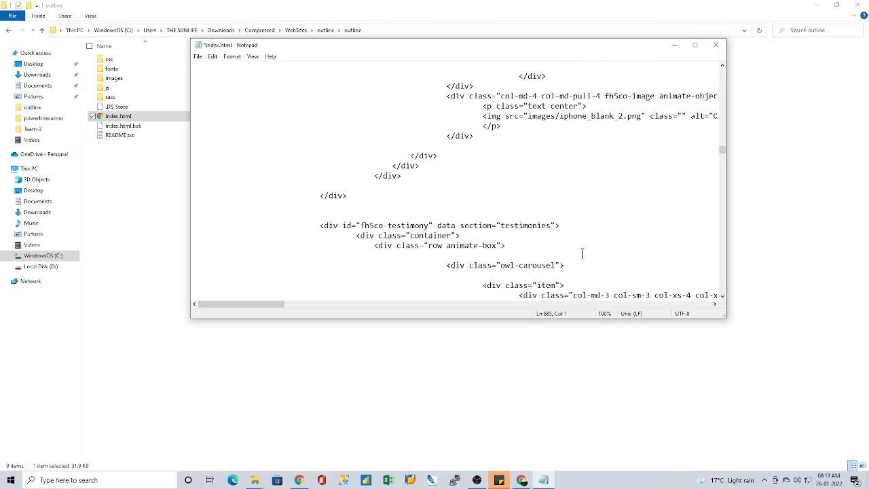
{"action": "scroll", "coordinate": [581, 255], "scroll_direction": "up", "scroll_amount": 20}
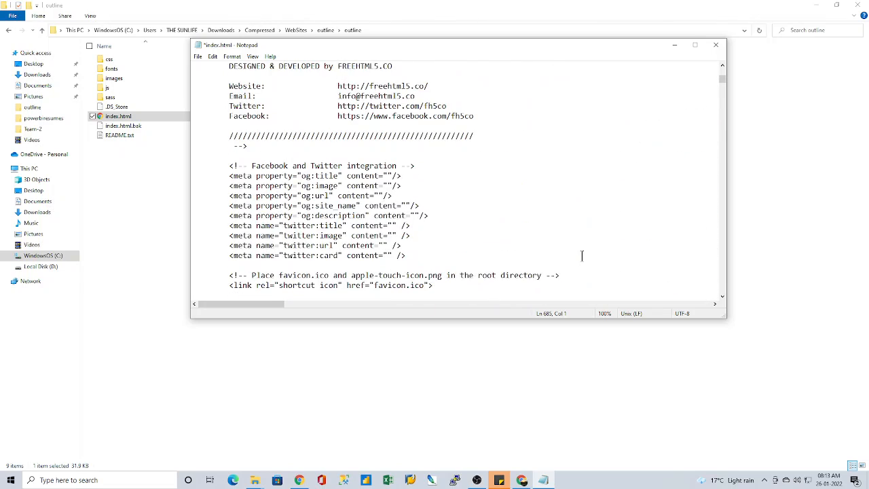
{"action": "scroll", "coordinate": [582, 255], "scroll_direction": "down", "scroll_amount": 9}
{"action": "left_click", "coordinate": [198, 57]}
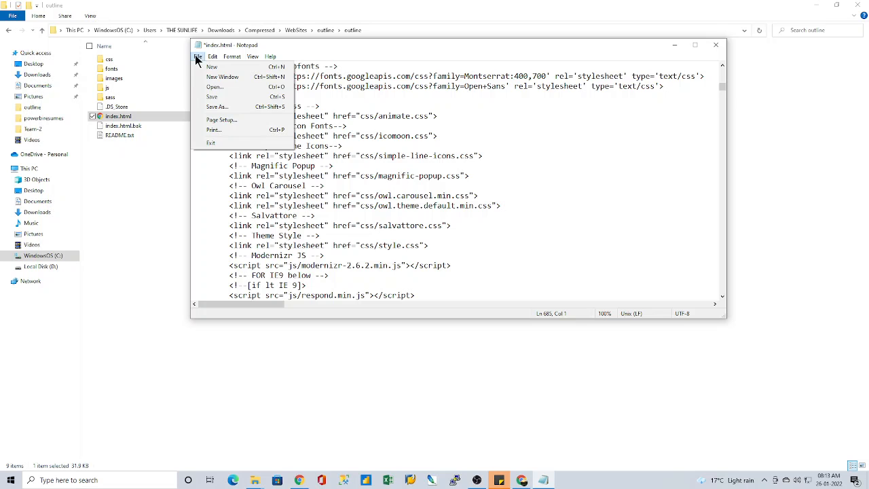
{"action": "left_click", "coordinate": [216, 97]}
{"action": "left_click", "coordinate": [717, 45]}
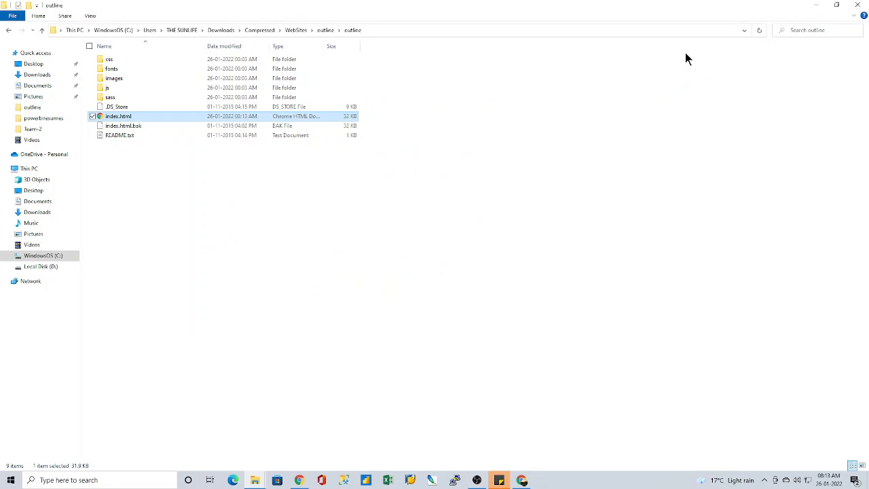
Step: Switch to the Outline page in Chrome, reload it and expand its navigation menu to check the labels
{"action": "key", "text": "Return"}
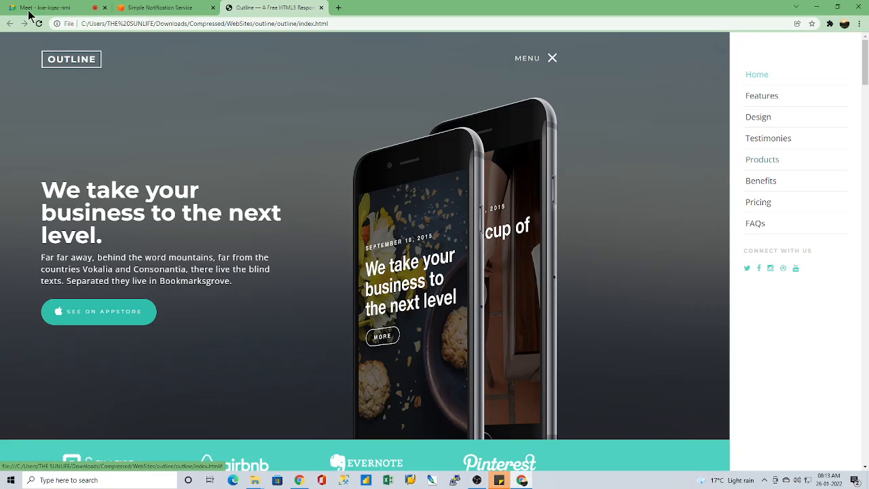
{"action": "left_click", "coordinate": [40, 24]}
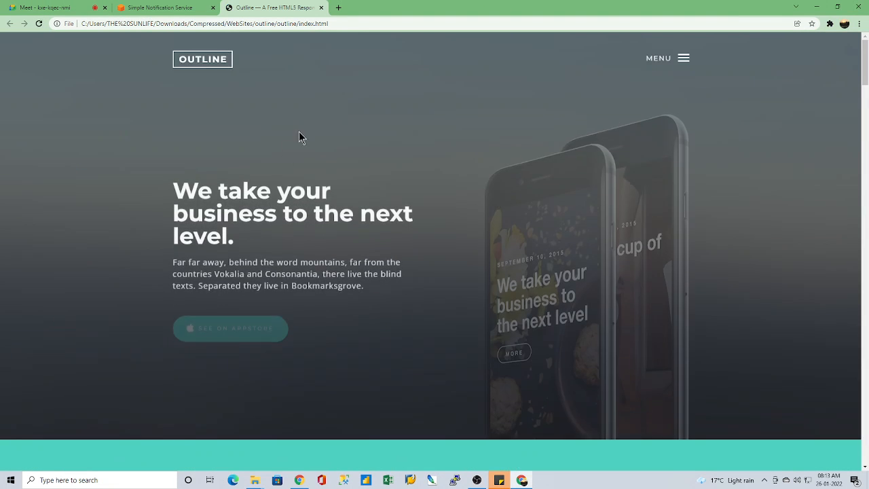
{"action": "left_click", "coordinate": [683, 57]}
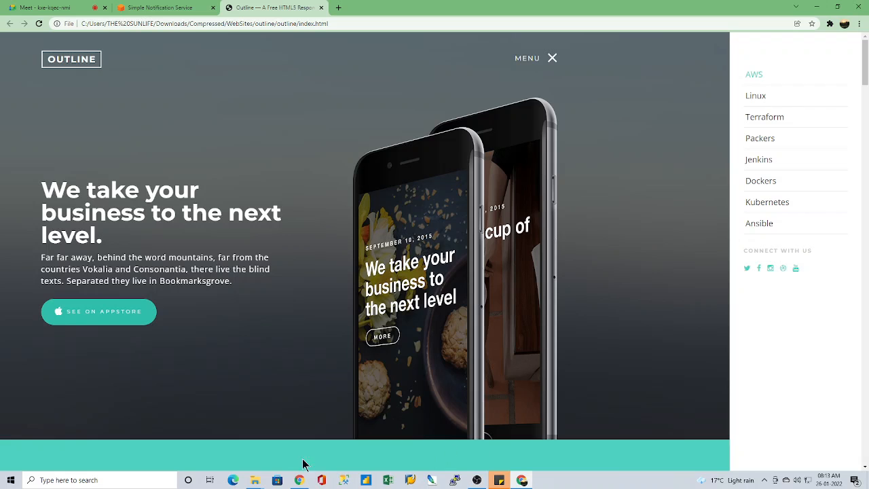
Step: Switch to the outline folder in File Explorer and open index.html for editing in Notepad++
{"action": "mouse_move", "coordinate": [251, 480]}
{"action": "left_click", "coordinate": [338, 434]}
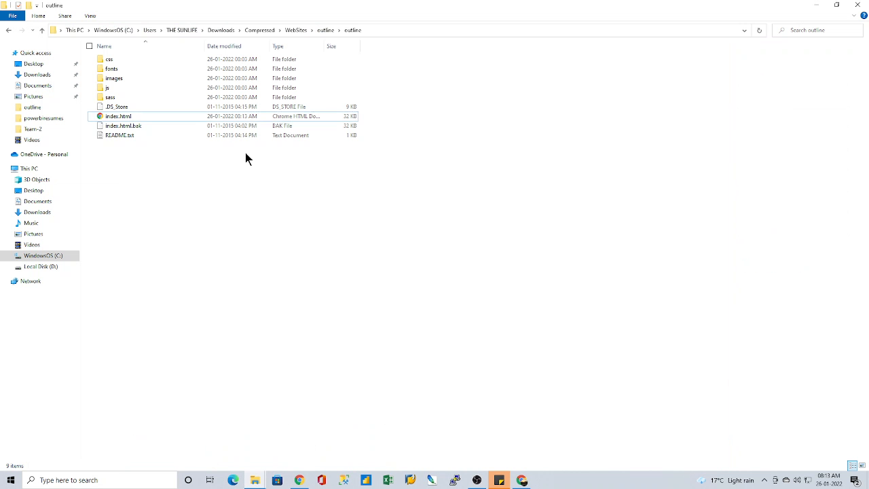
{"action": "right_click", "coordinate": [131, 112]}
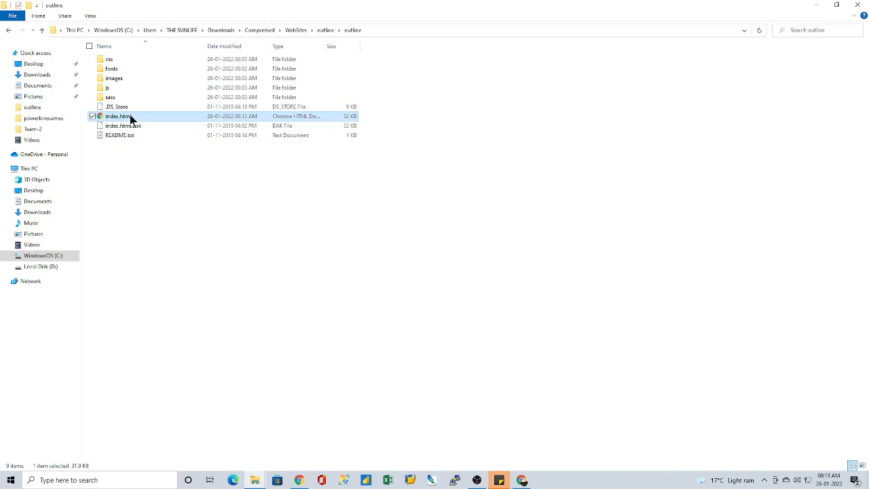
{"action": "left_click", "coordinate": [576, 245]}
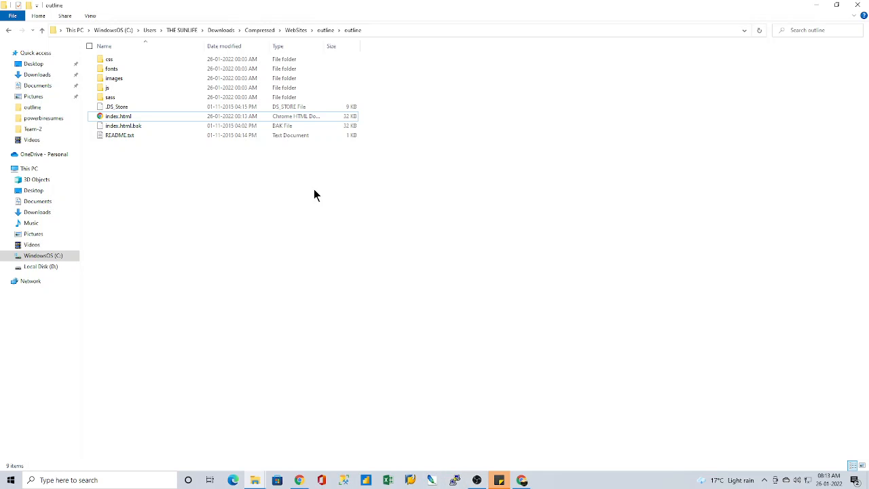
{"action": "right_click", "coordinate": [135, 126]}
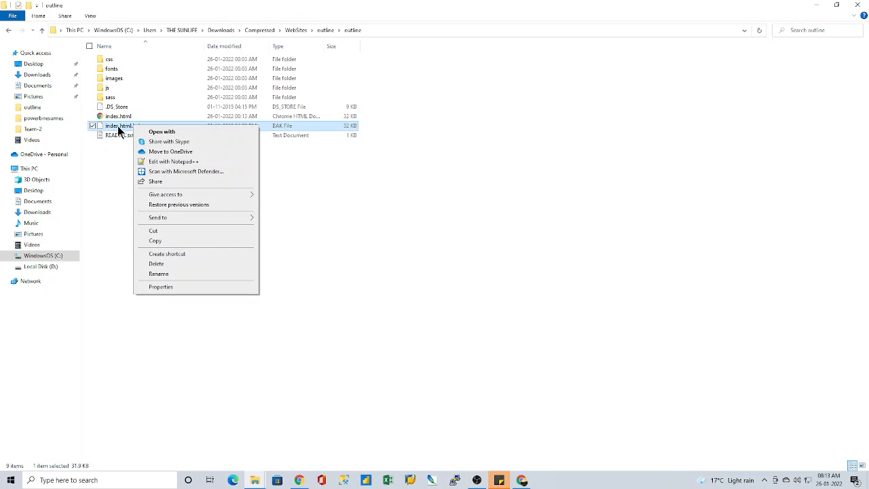
{"action": "left_click", "coordinate": [97, 139]}
{"action": "right_click", "coordinate": [120, 115]}
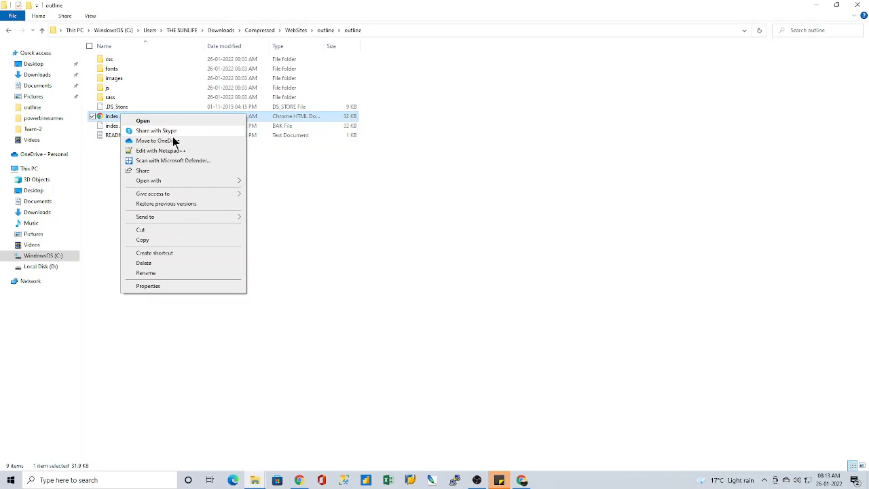
{"action": "left_click", "coordinate": [167, 152]}
Step: Examine the social icon links in the off-canvas menu and the stylesheet links in the head section of index.html
{"action": "key", "text": "ctrl+a"}
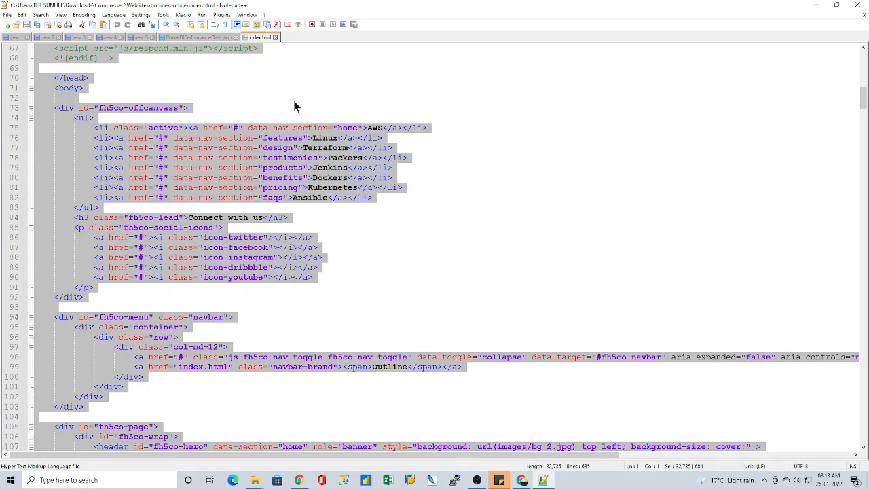
{"action": "left_click", "coordinate": [256, 198]}
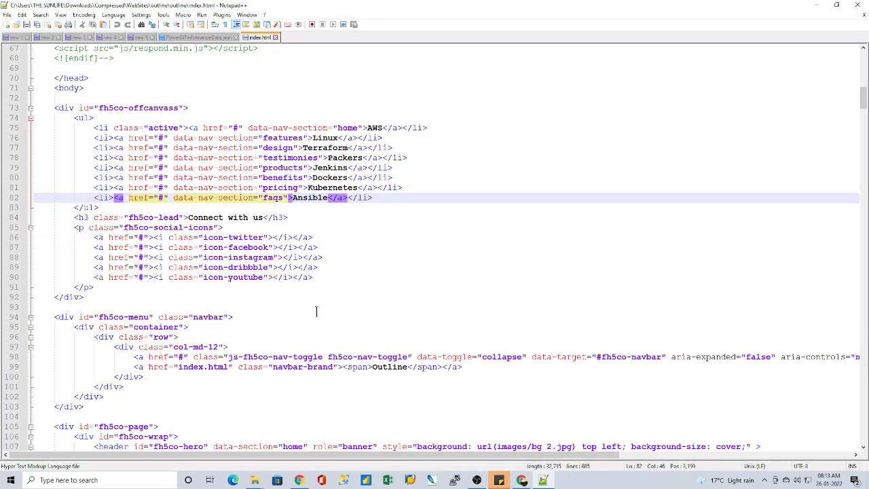
{"action": "scroll", "coordinate": [316, 311], "scroll_direction": "down", "scroll_amount": 1}
{"action": "left_click_drag", "start_coordinate": [202, 207], "coordinate": [257, 208]}
{"action": "left_click", "coordinate": [247, 219]}
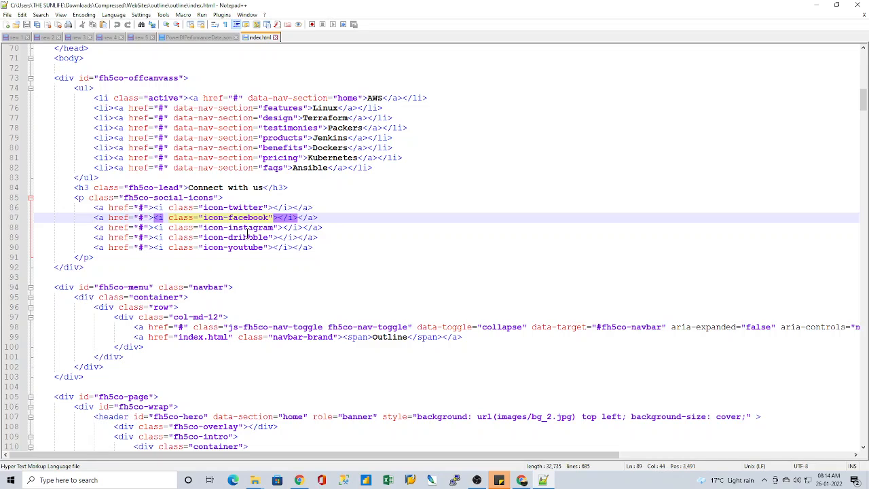
{"action": "left_click", "coordinate": [246, 237]}
{"action": "left_click", "coordinate": [245, 248]}
{"action": "left_click", "coordinate": [404, 238]}
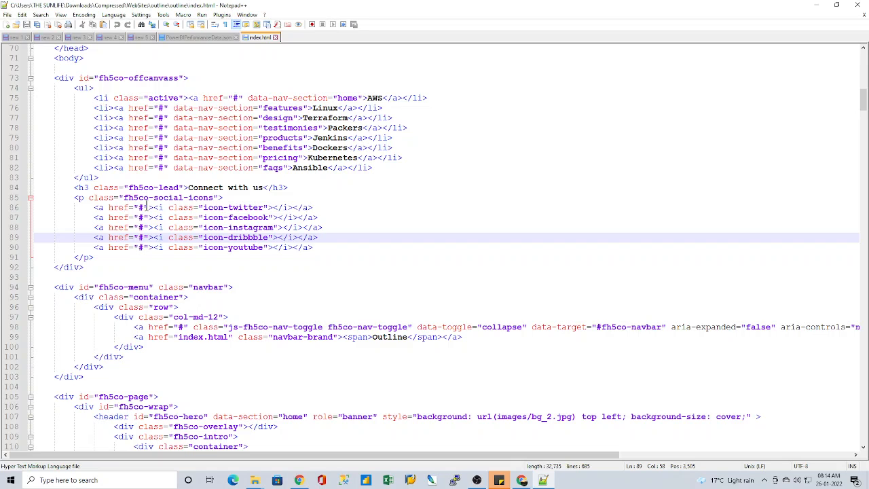
{"action": "scroll", "coordinate": [216, 224], "scroll_direction": "up", "scroll_amount": 8}
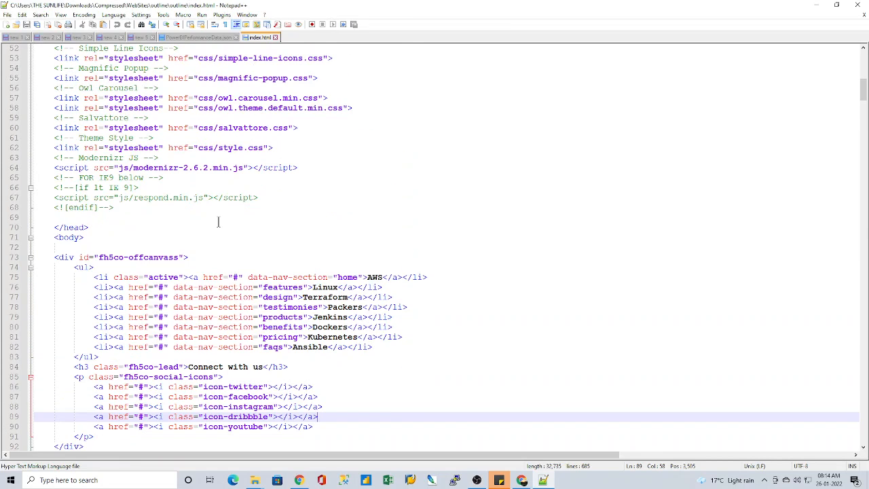
{"action": "scroll", "coordinate": [219, 228], "scroll_direction": "up", "scroll_amount": 3}
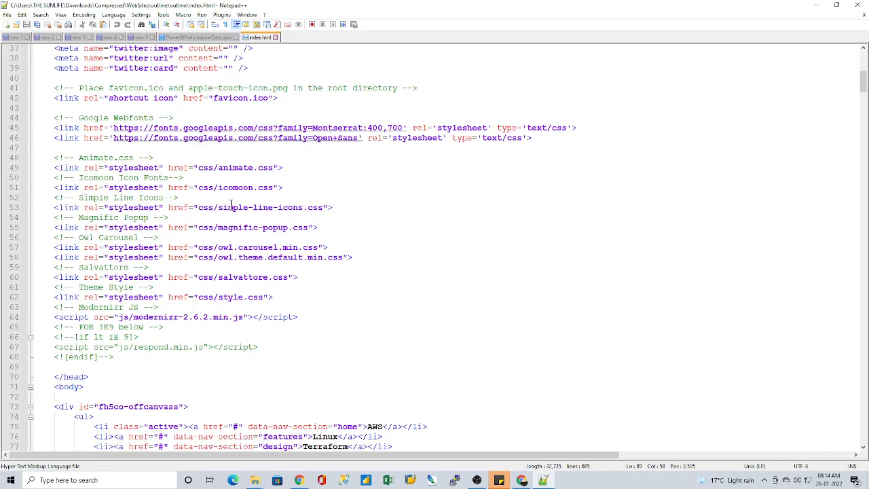
{"action": "left_click_drag", "start_coordinate": [218, 208], "coordinate": [324, 208]}
{"action": "left_click", "coordinate": [429, 255]}
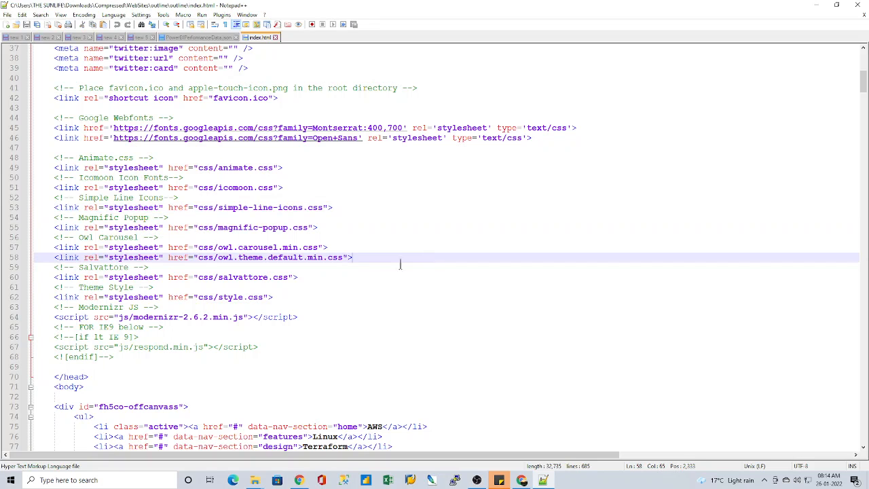
Step: Replace the navbar-brand text Outline with DevOps in the fh5co-menu block of index.html
{"action": "scroll", "coordinate": [354, 282], "scroll_direction": "down", "scroll_amount": 4}
{"action": "scroll", "coordinate": [347, 296], "scroll_direction": "down", "scroll_amount": 10}
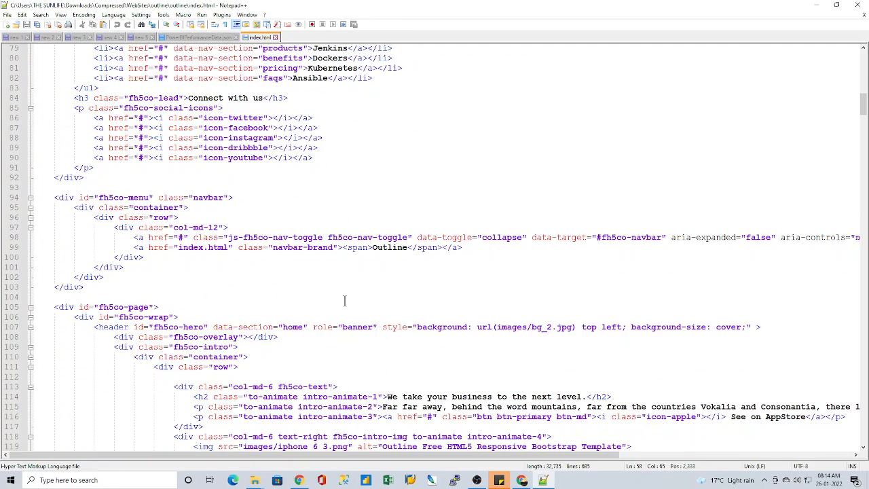
{"action": "scroll", "coordinate": [344, 300], "scroll_direction": "down", "scroll_amount": 1}
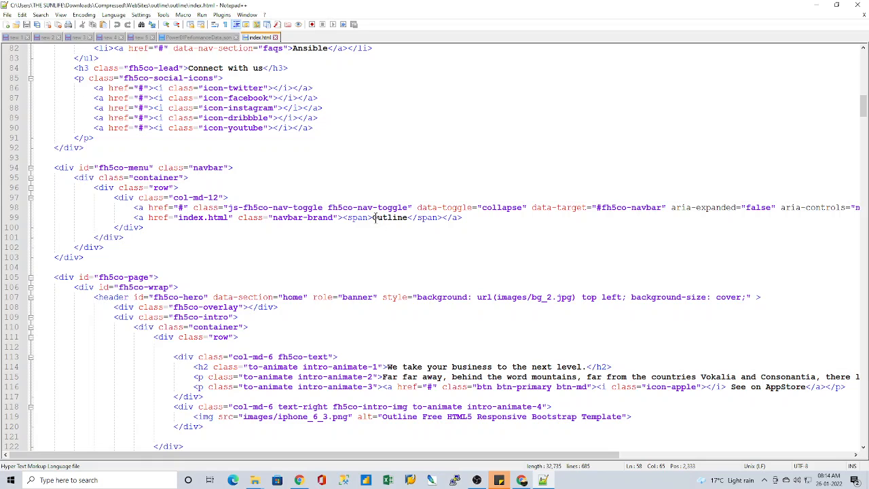
{"action": "left_click_drag", "start_coordinate": [372, 217], "coordinate": [407, 218]}
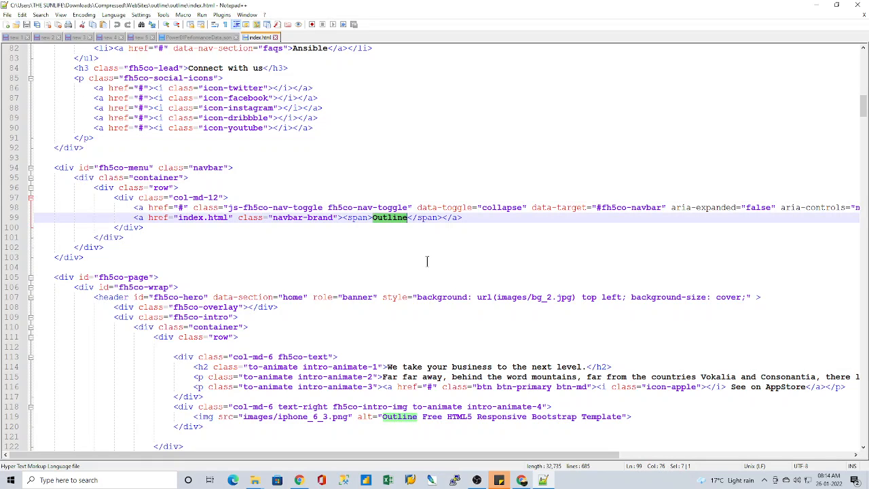
{"action": "type", "text": "DevOps"}
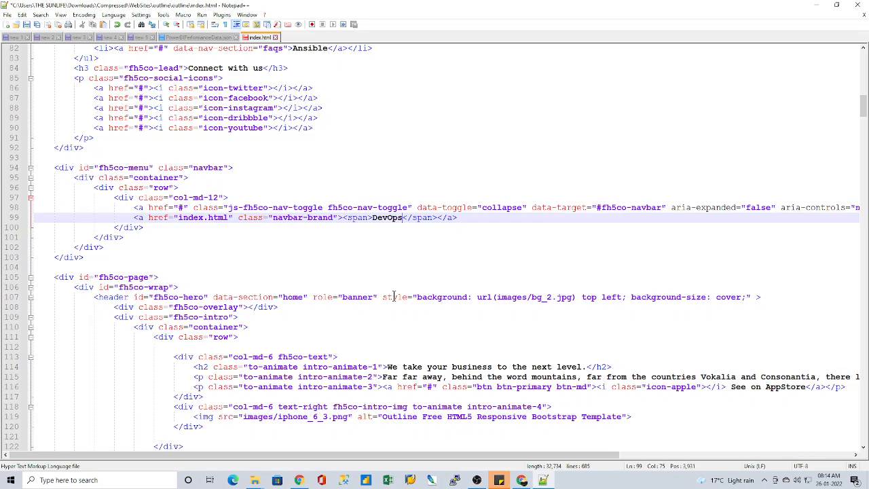
Step: Look through the header and clients markup around the navbar block, and close Notepad++
{"action": "scroll", "coordinate": [393, 296], "scroll_direction": "down", "scroll_amount": 1}
{"action": "scroll", "coordinate": [294, 320], "scroll_direction": "down", "scroll_amount": 4}
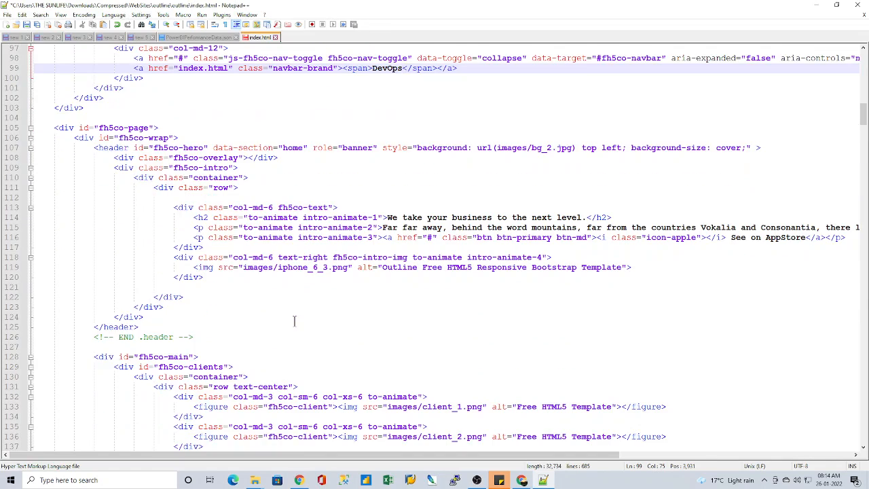
{"action": "scroll", "coordinate": [294, 321], "scroll_direction": "down", "scroll_amount": 2}
{"action": "scroll", "coordinate": [294, 320], "scroll_direction": "down", "scroll_amount": 2}
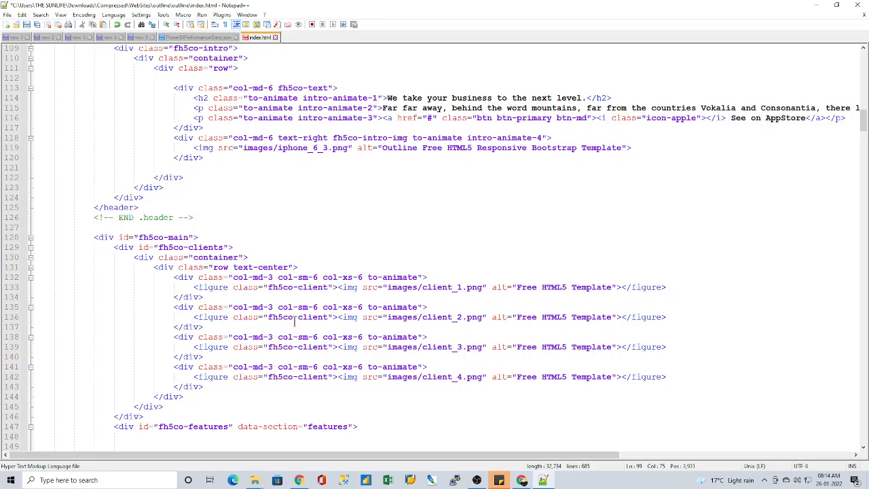
{"action": "scroll", "coordinate": [294, 322], "scroll_direction": "up", "scroll_amount": 7}
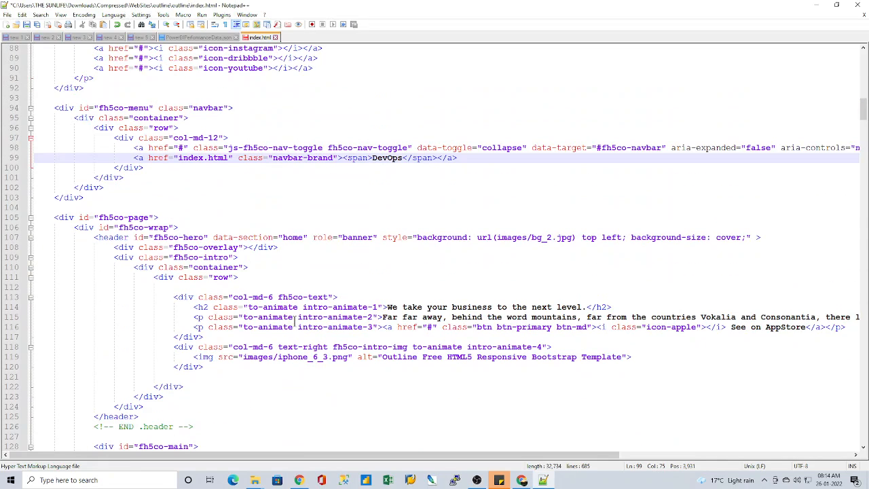
{"action": "scroll", "coordinate": [269, 255], "scroll_direction": "up", "scroll_amount": 3}
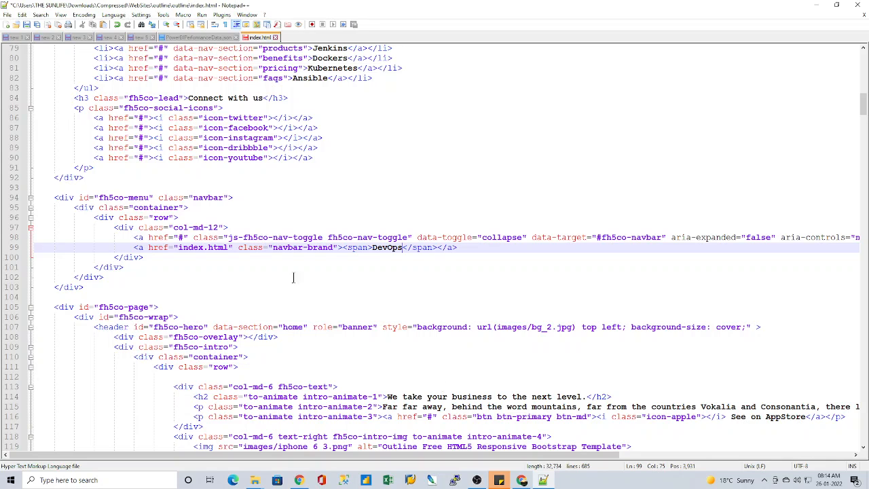
{"action": "scroll", "coordinate": [302, 233], "scroll_direction": "up", "scroll_amount": 2}
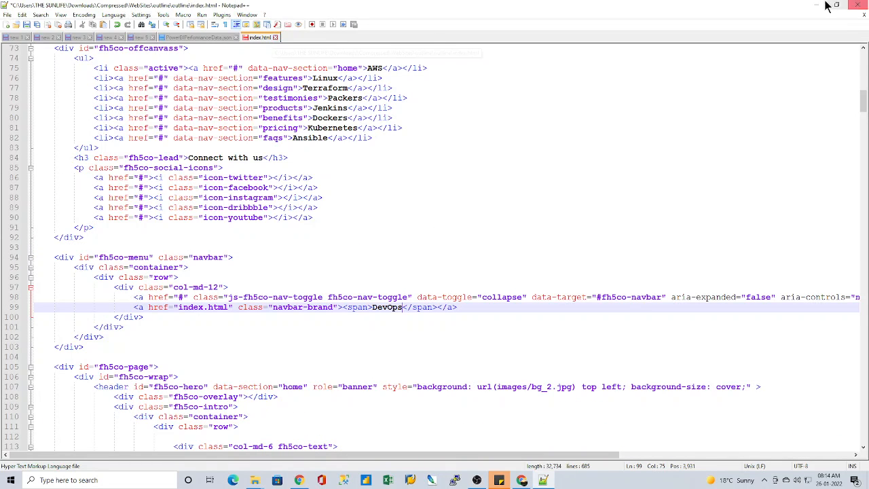
{"action": "left_click", "coordinate": [857, 6]}
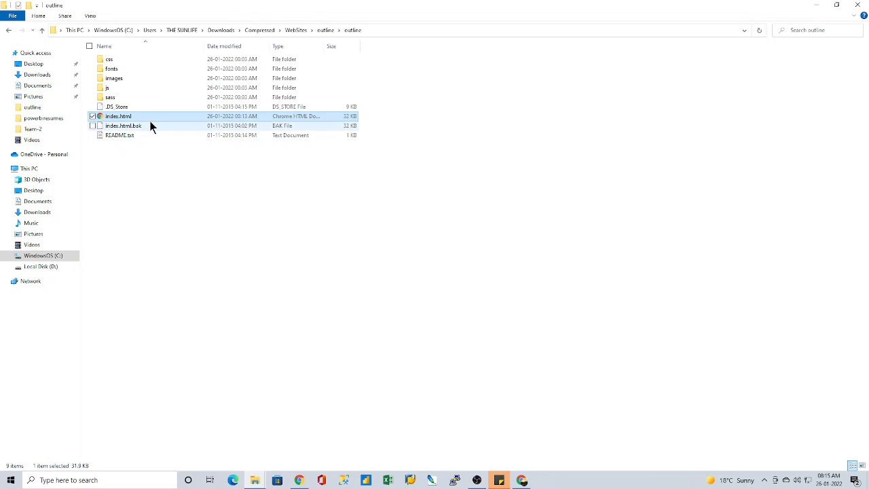
Step: Open index.html from the outline folder with Notepad
{"action": "right_click", "coordinate": [129, 117]}
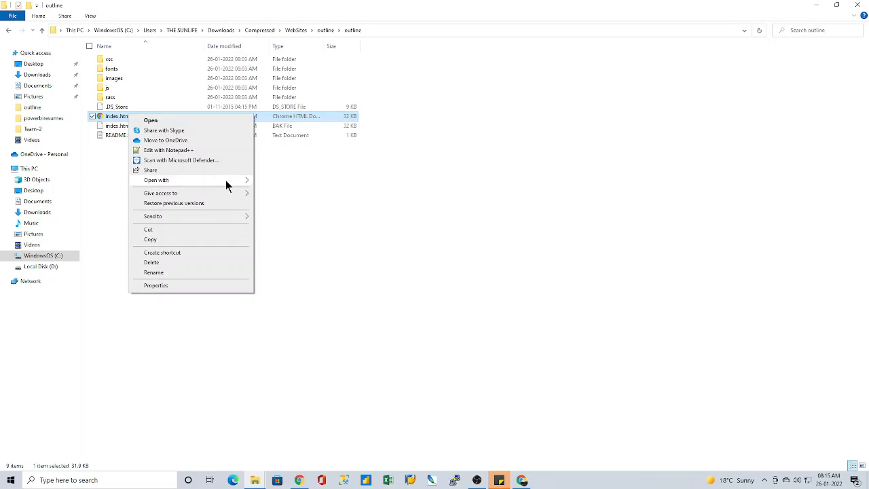
{"action": "mouse_move", "coordinate": [227, 184]}
{"action": "left_click", "coordinate": [277, 211]}
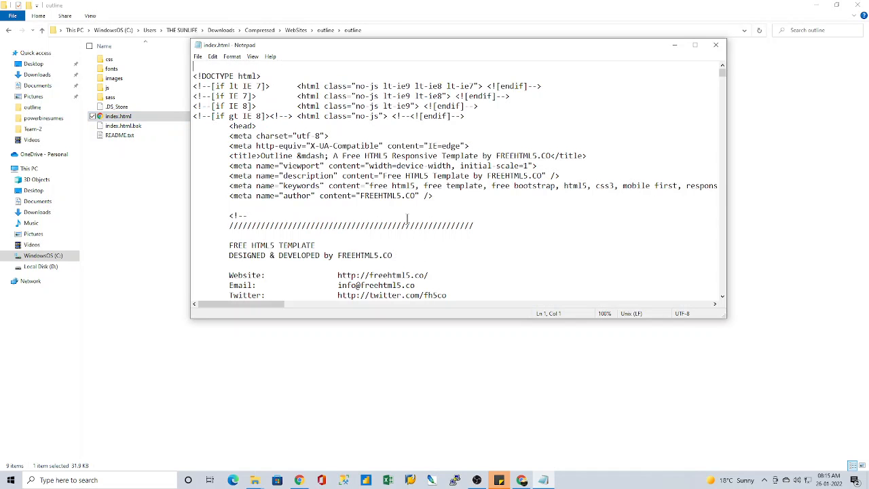
Step: Change the navbar-brand span text on line 99 from Outline to DevOps in Notepad
{"action": "scroll", "coordinate": [462, 233], "scroll_direction": "down", "scroll_amount": 8}
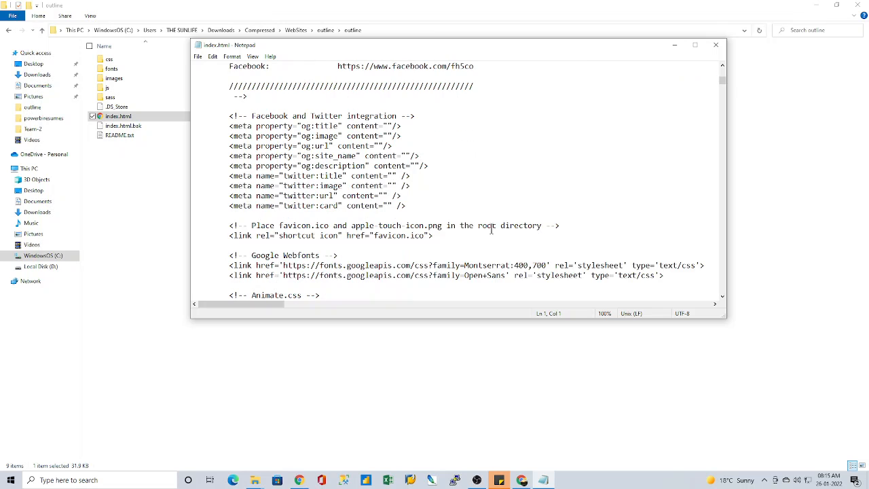
{"action": "scroll", "coordinate": [481, 200], "scroll_direction": "down", "scroll_amount": 12}
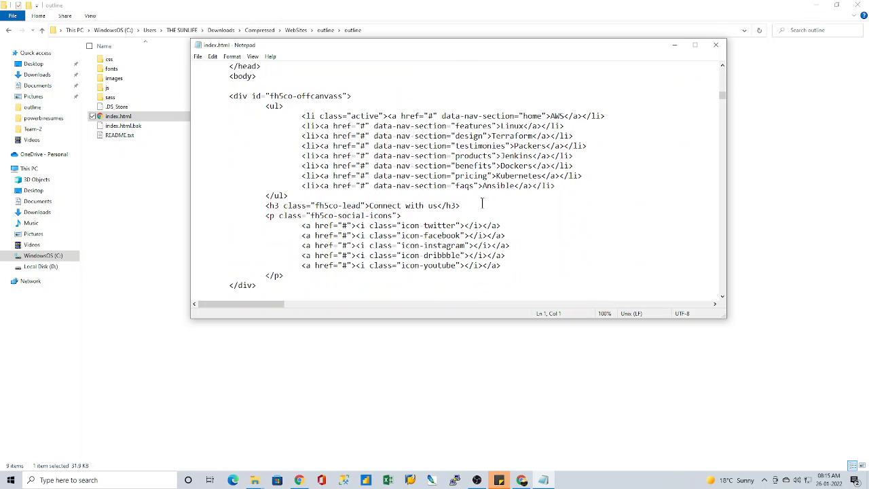
{"action": "scroll", "coordinate": [481, 202], "scroll_direction": "down", "scroll_amount": 5}
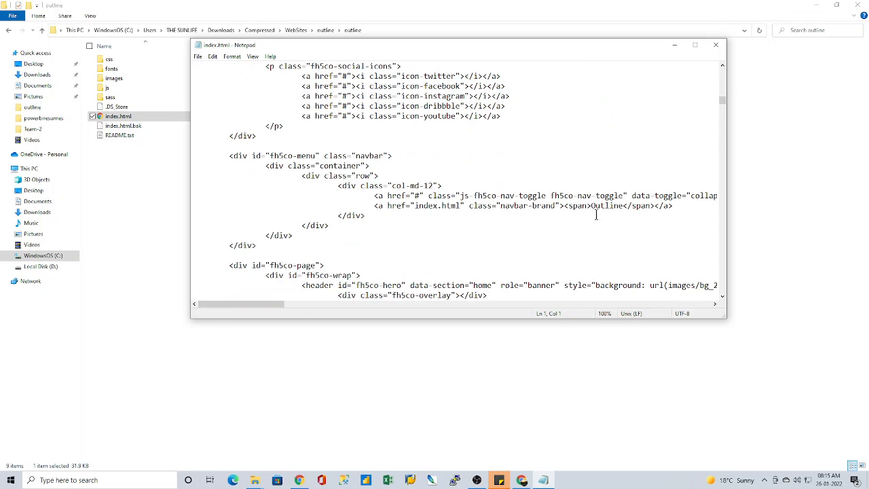
{"action": "left_click_drag", "start_coordinate": [591, 205], "coordinate": [623, 205]}
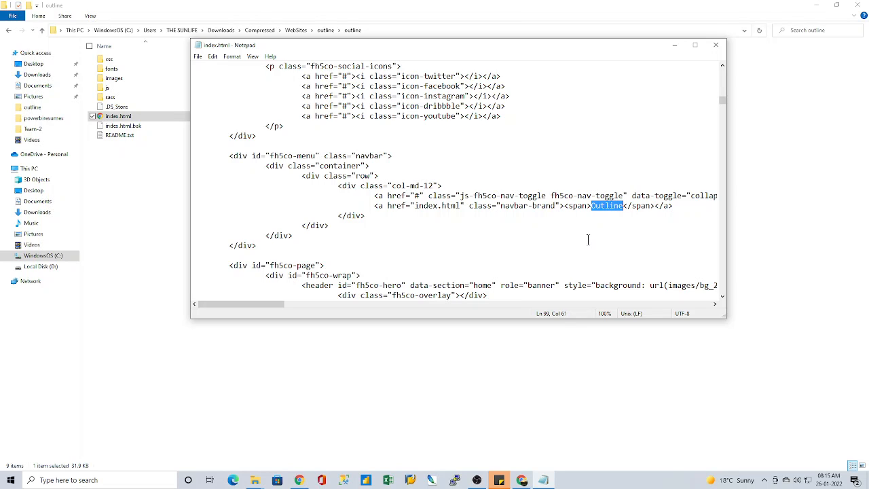
{"action": "type", "text": "DevOp"}
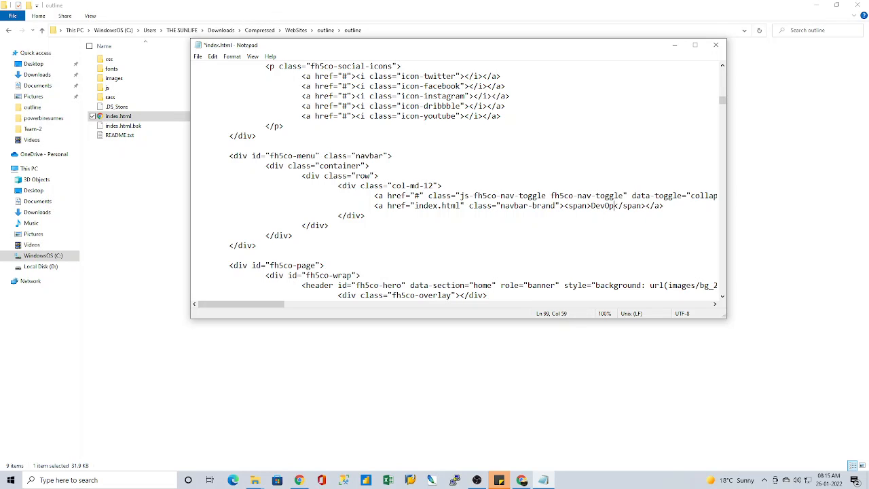
{"action": "type", "text": "s"}
Step: Save index.html and close Notepad
{"action": "left_click", "coordinate": [197, 57]}
{"action": "left_click", "coordinate": [217, 96]}
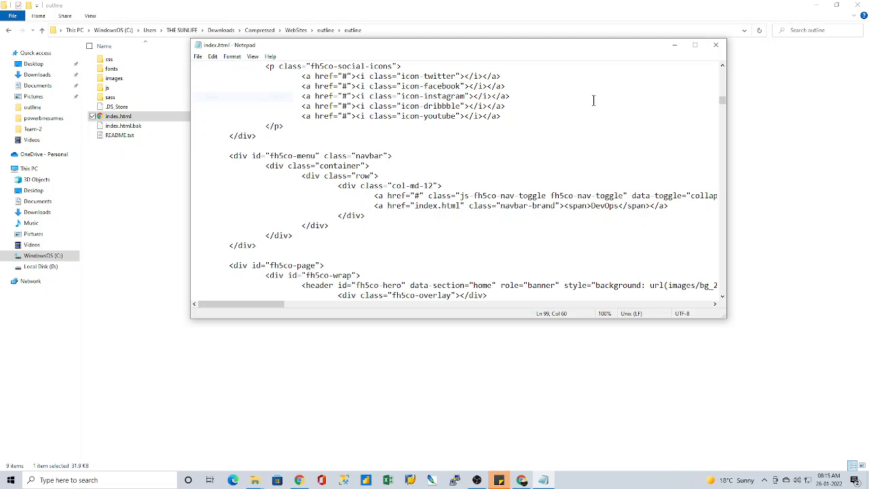
{"action": "left_click", "coordinate": [707, 46]}
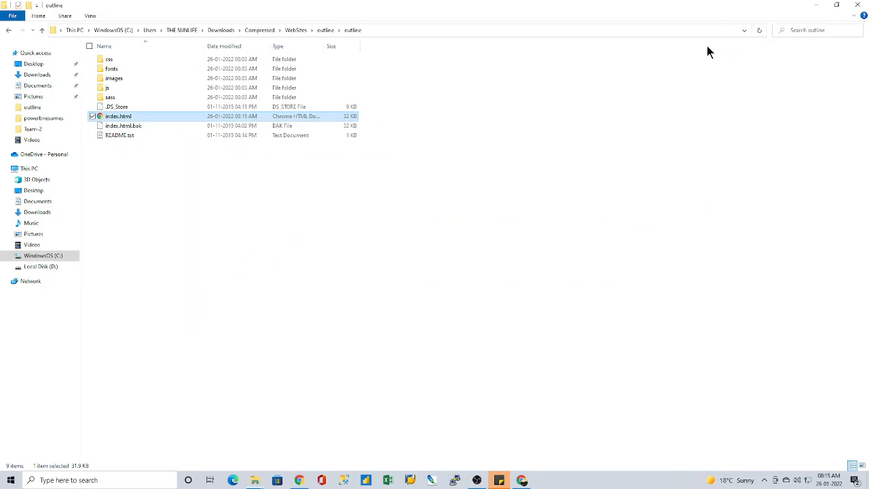
Step: Switch to the Outline page in Chrome, reload it and check the brand label and the expanded navigation menu
{"action": "left_click", "coordinate": [520, 480]}
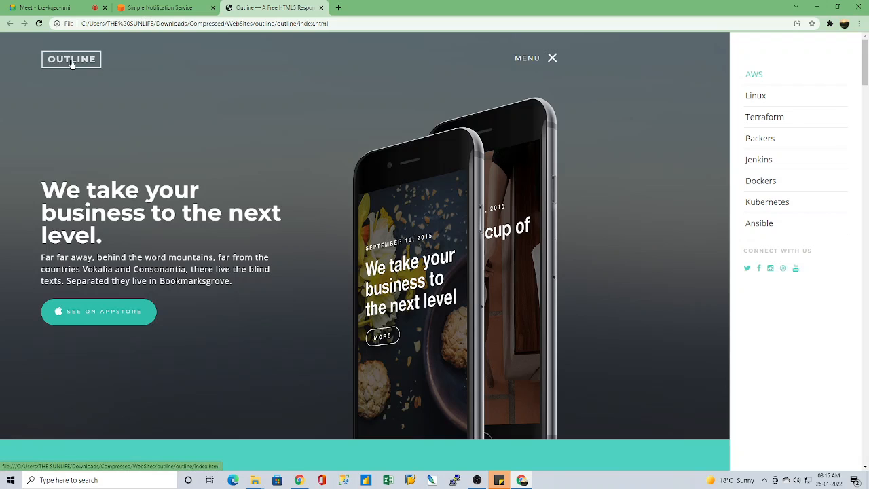
{"action": "left_click", "coordinate": [38, 24]}
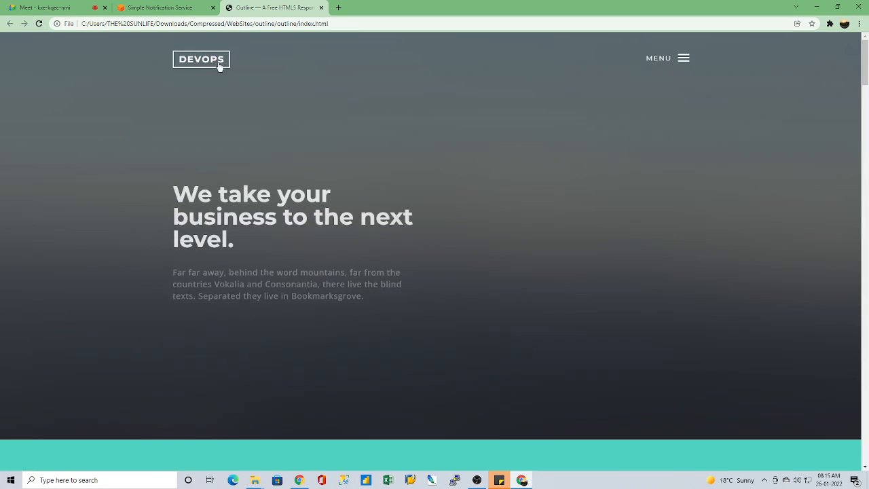
{"action": "left_click", "coordinate": [684, 59]}
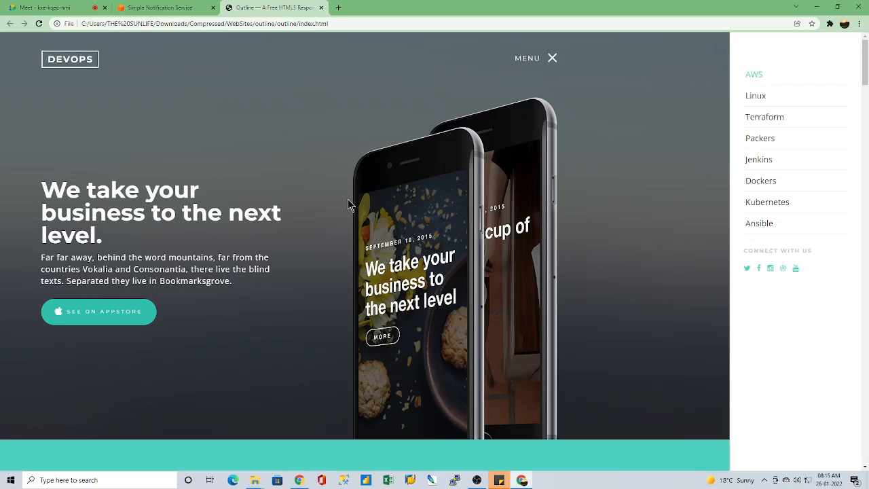
{"action": "scroll", "coordinate": [350, 204], "scroll_direction": "down", "scroll_amount": 8}
{"action": "scroll", "coordinate": [357, 213], "scroll_direction": "up", "scroll_amount": 8}
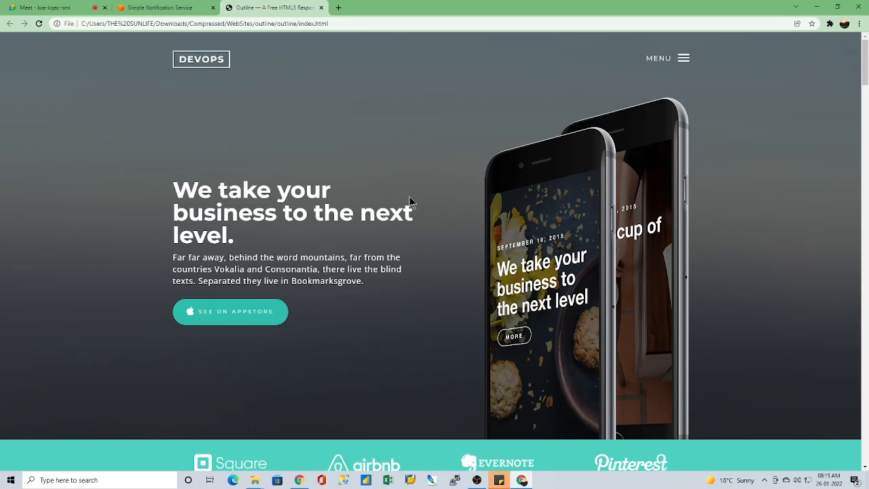
Step: Look through the Outline page's design, features and testimonial sections and return to its header
{"action": "scroll", "coordinate": [410, 204], "scroll_direction": "down", "scroll_amount": 12}
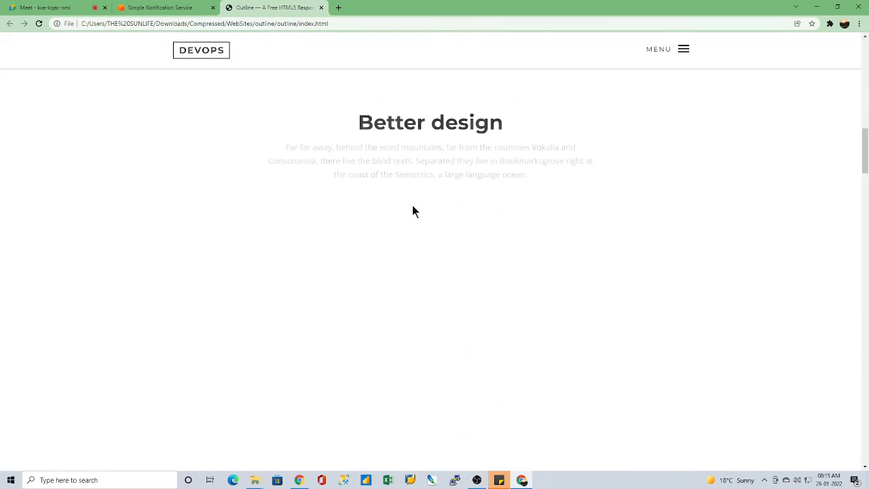
{"action": "scroll", "coordinate": [413, 207], "scroll_direction": "down", "scroll_amount": 2}
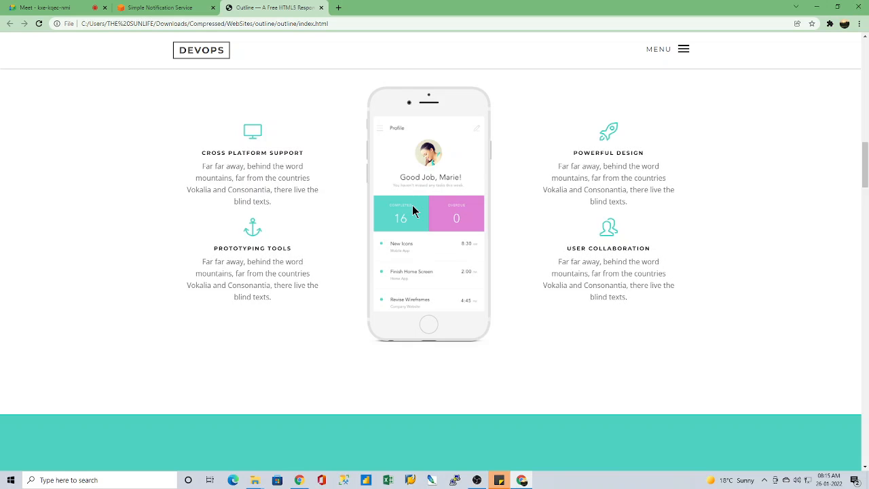
{"action": "scroll", "coordinate": [413, 211], "scroll_direction": "down", "scroll_amount": 7}
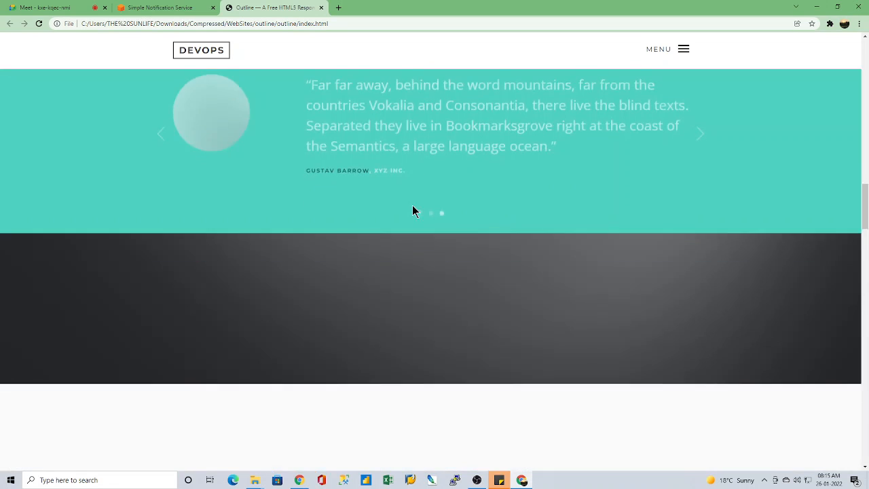
{"action": "scroll", "coordinate": [412, 209], "scroll_direction": "up", "scroll_amount": 5}
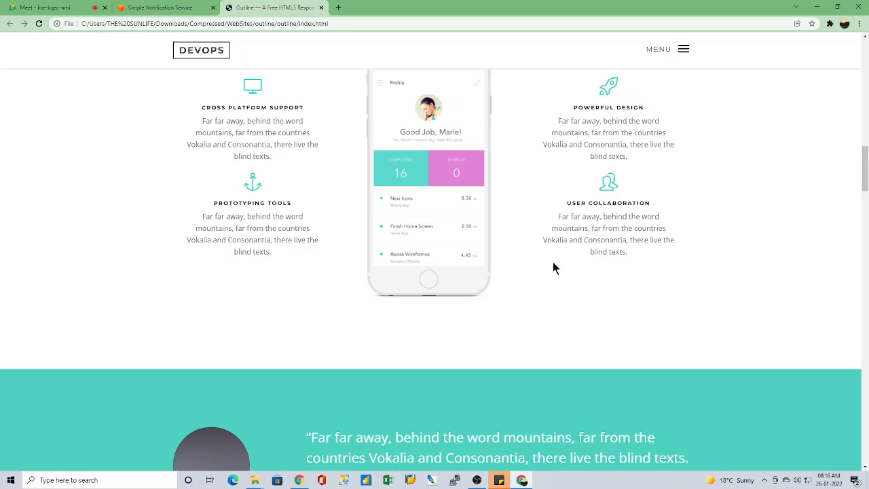
{"action": "scroll", "coordinate": [553, 299], "scroll_direction": "up", "scroll_amount": 10}
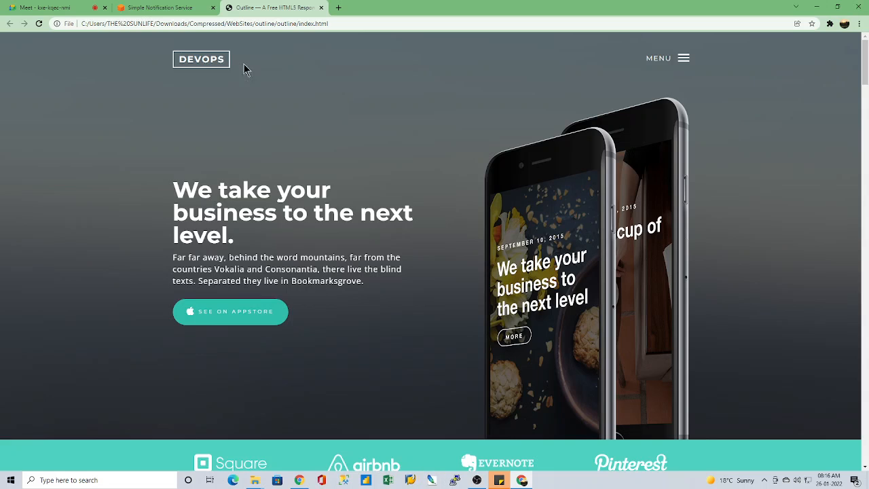
Step: Check the Google Meet call and view the topic's details on the Amazon SNS page
{"action": "left_click", "coordinate": [139, 8]}
{"action": "left_click", "coordinate": [37, 8]}
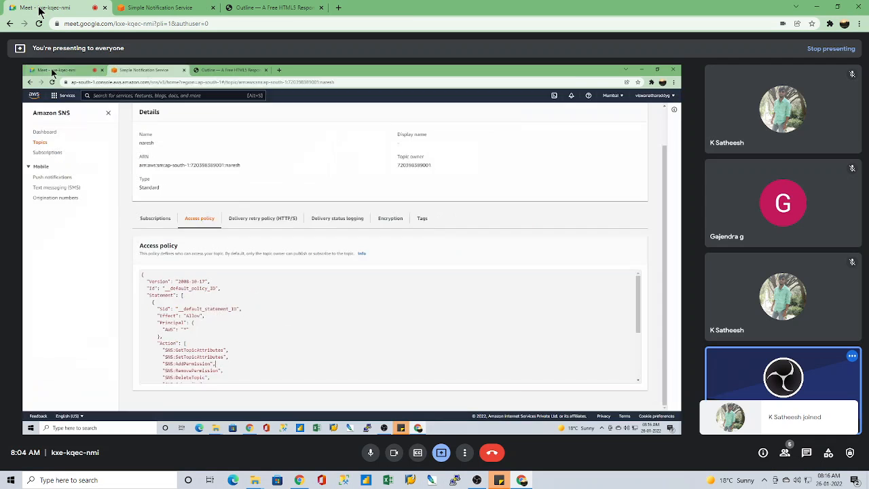
{"action": "scroll", "coordinate": [431, 296], "scroll_direction": "up", "scroll_amount": 1}
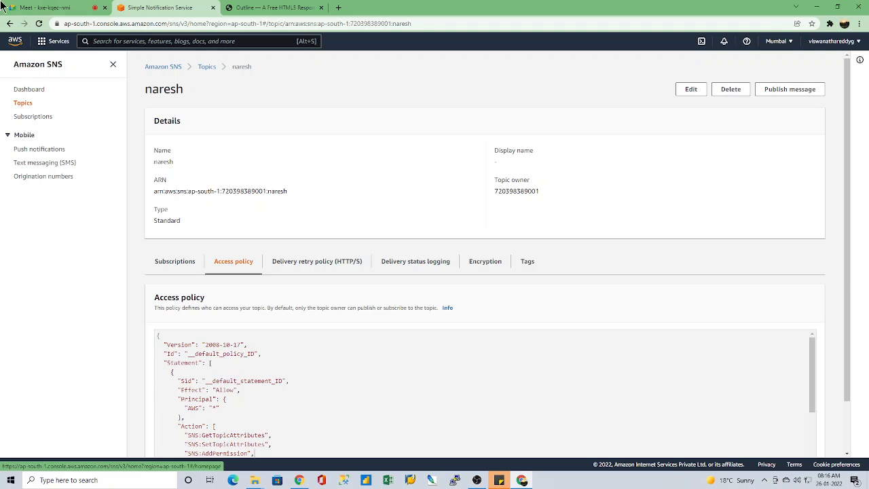
Step: Switch to the Google Meet call, mute the microphone and admit the waiting participant
{"action": "left_click", "coordinate": [42, 8]}
{"action": "left_click", "coordinate": [371, 455]}
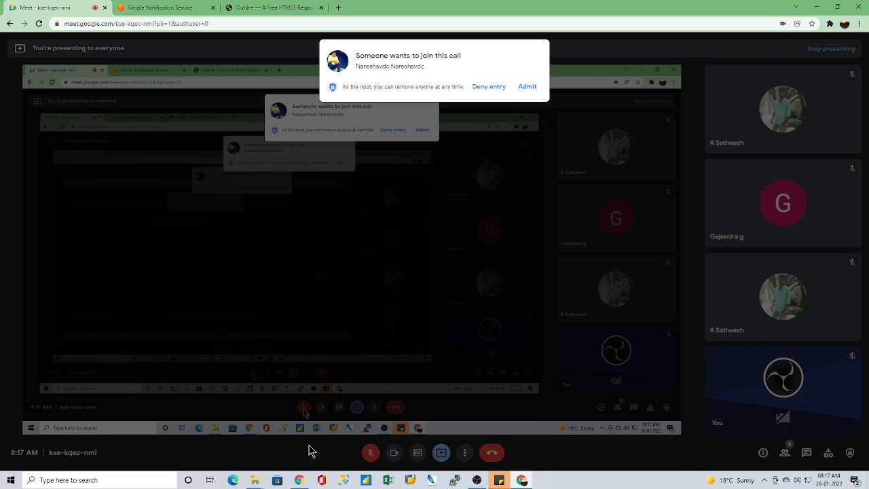
{"action": "left_click", "coordinate": [527, 87]}
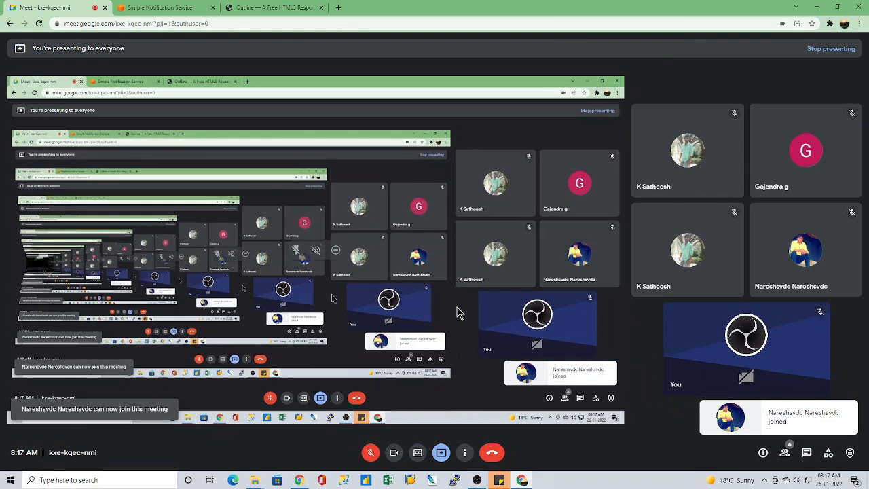
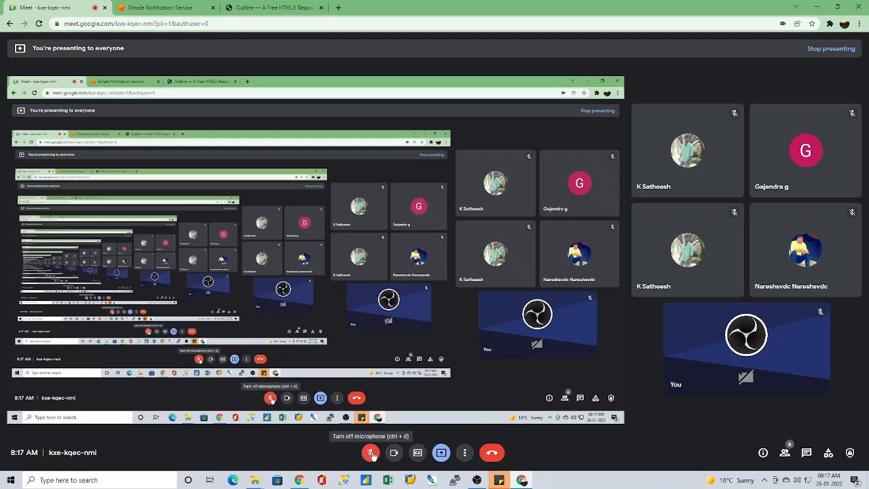
Step: Unmute the microphone in the Google Meet call and view the topic's details and access policy on the Amazon SNS page
{"action": "left_click", "coordinate": [372, 453]}
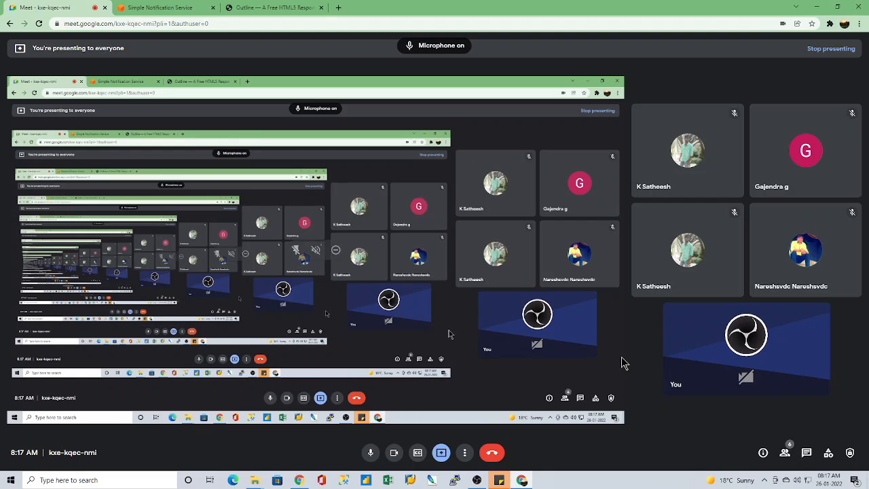
{"action": "left_click", "coordinate": [142, 8]}
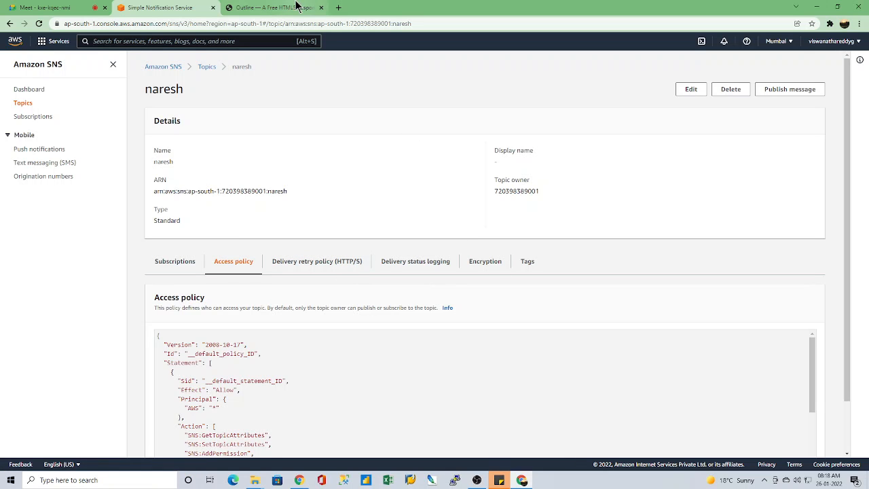
{"action": "left_click", "coordinate": [272, 7]}
{"action": "left_click", "coordinate": [163, 7]}
{"action": "scroll", "coordinate": [488, 324], "scroll_direction": "down", "scroll_amount": 4}
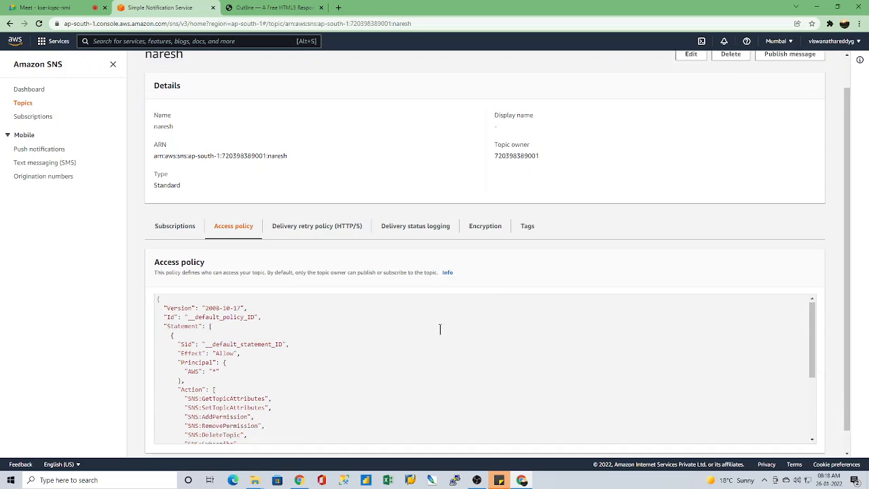
{"action": "scroll", "coordinate": [444, 357], "scroll_direction": "up", "scroll_amount": 4}
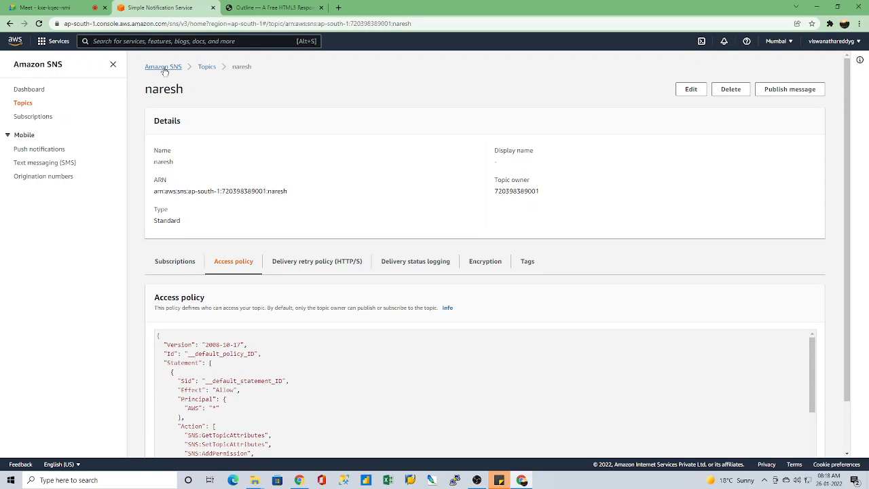
Step: Switch to the Outline page, expand and collapse its navigation menu, and close the page
{"action": "left_click", "coordinate": [250, 7]}
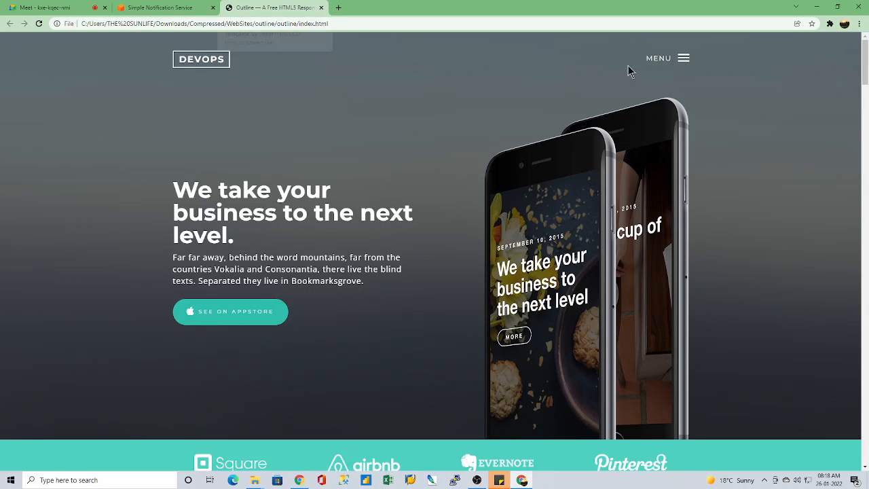
{"action": "left_click", "coordinate": [682, 58]}
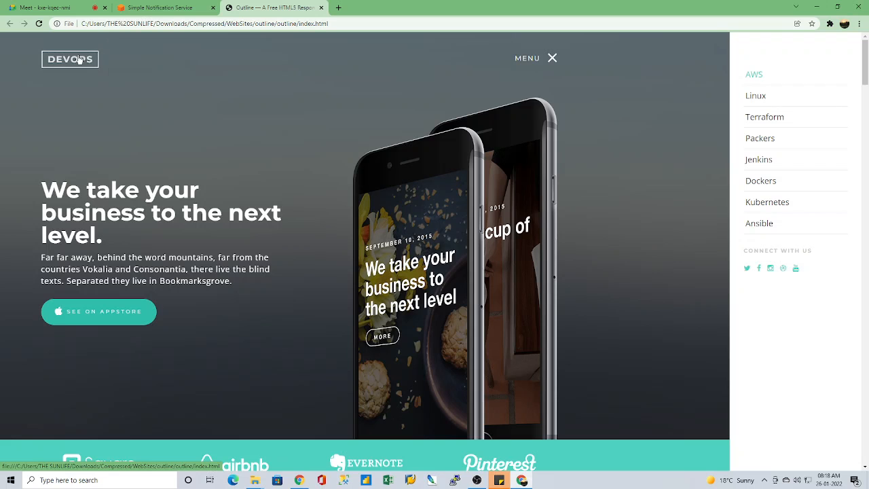
{"action": "left_click", "coordinate": [552, 59]}
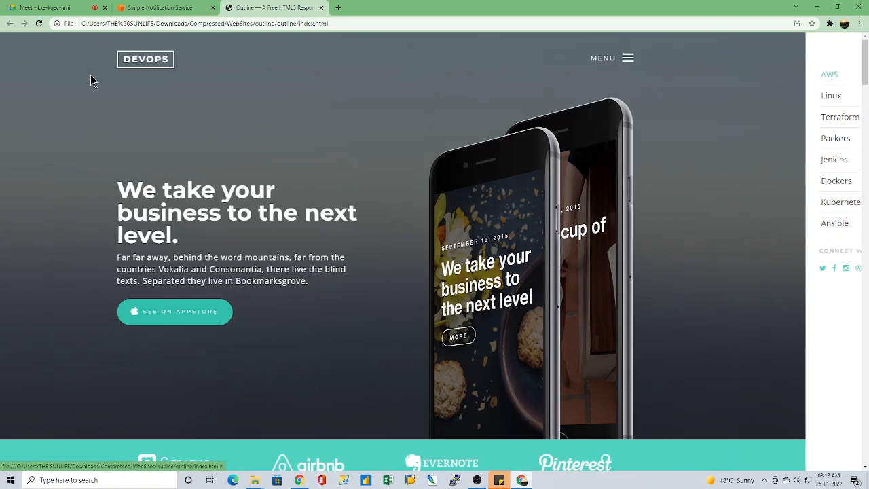
{"action": "left_click", "coordinate": [322, 7]}
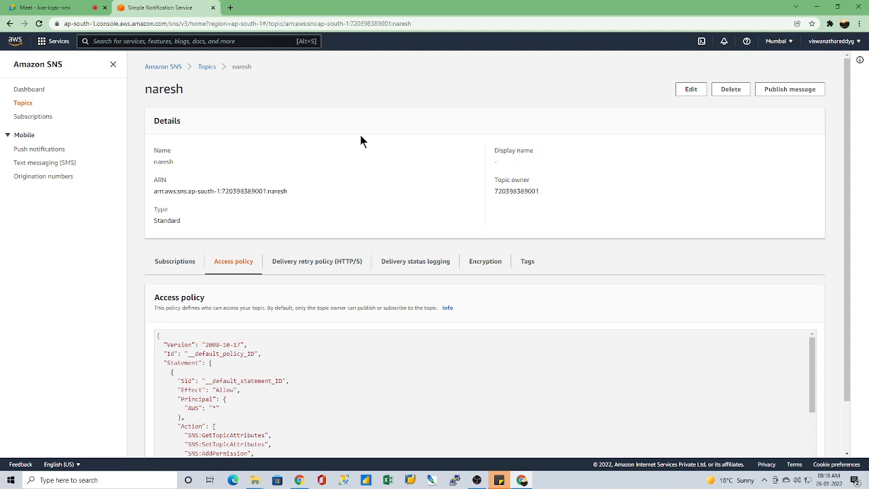
Step: Open the EC2 instances list in the AWS console, dismiss the welcome message and enlarge the instance details pane
{"action": "left_click", "coordinate": [44, 41]}
{"action": "left_click", "coordinate": [214, 144]}
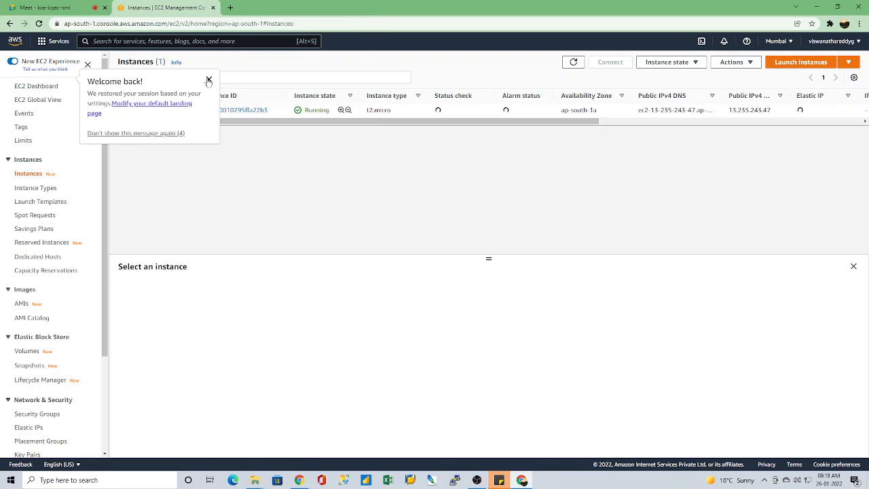
{"action": "left_click", "coordinate": [209, 79]}
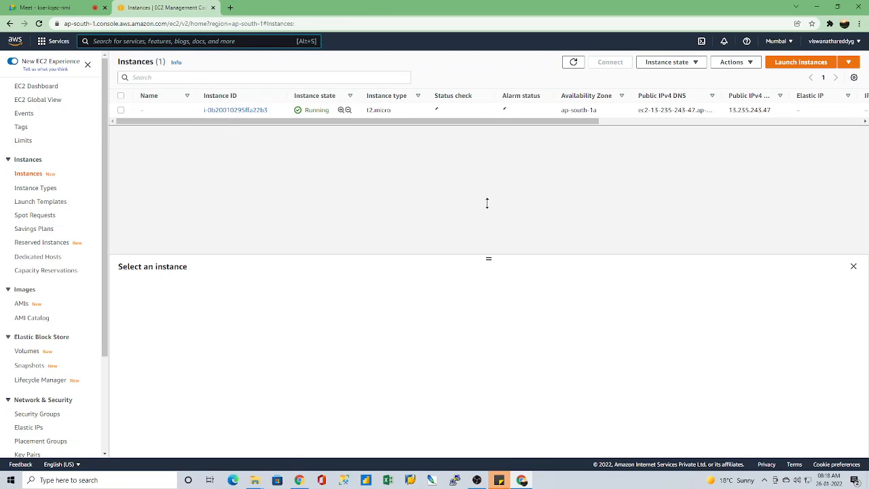
{"action": "left_click_drag", "start_coordinate": [492, 158], "coordinate": [488, 168]}
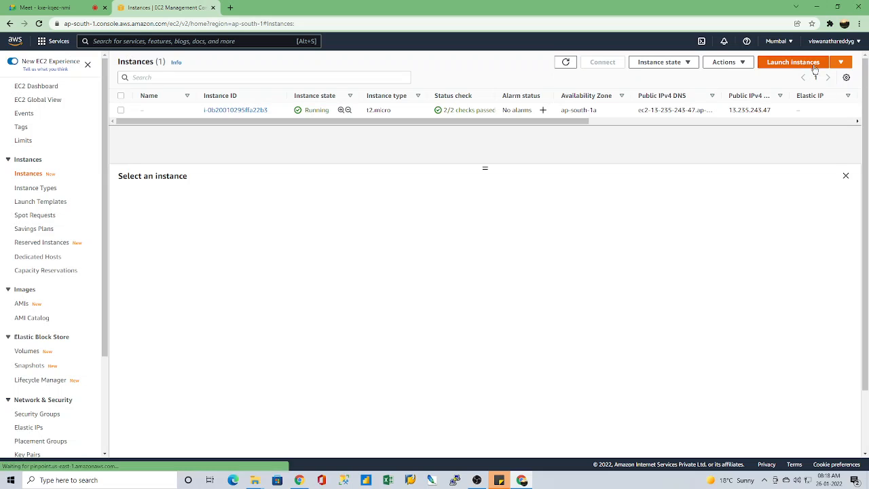
Step: Start launching a new EC2 instance and look through the Quick Start Amazon Machine Images
{"action": "left_click", "coordinate": [793, 63]}
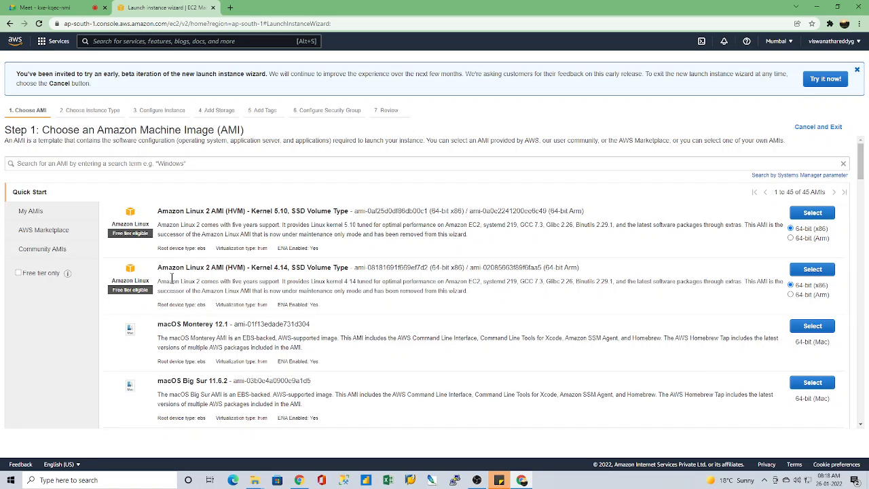
{"action": "scroll", "coordinate": [246, 337], "scroll_direction": "down", "scroll_amount": 3}
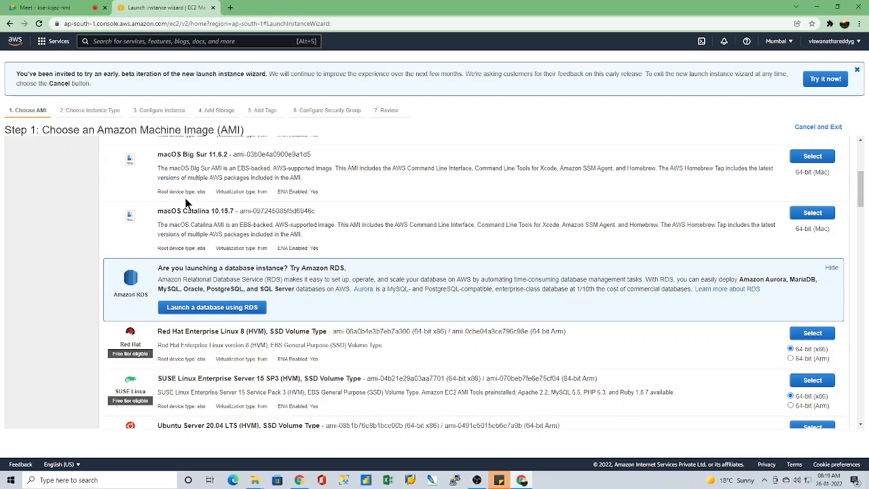
{"action": "scroll", "coordinate": [190, 272], "scroll_direction": "down", "scroll_amount": 1}
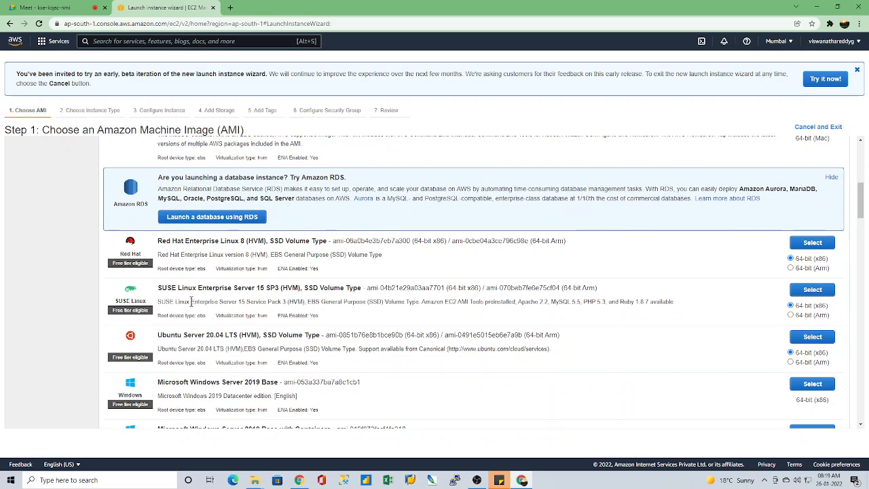
{"action": "scroll", "coordinate": [191, 301], "scroll_direction": "down", "scroll_amount": 1}
{"action": "scroll", "coordinate": [347, 351], "scroll_direction": "up", "scroll_amount": 4}
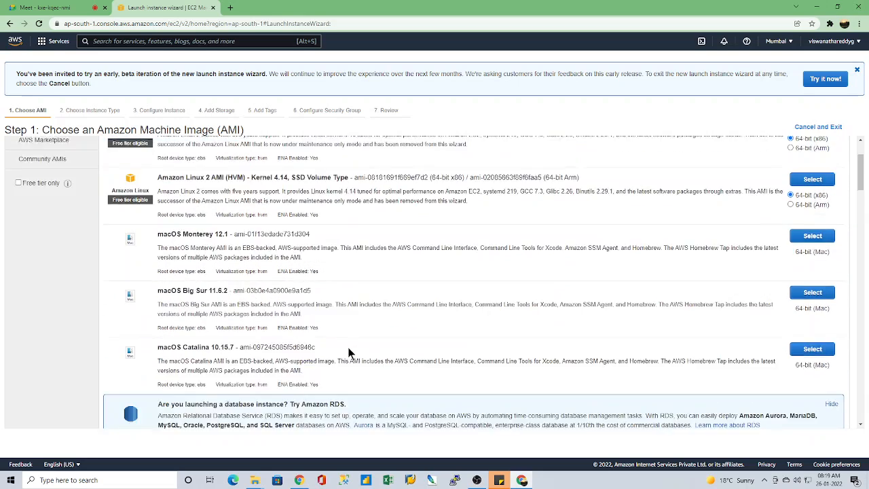
{"action": "scroll", "coordinate": [348, 351], "scroll_direction": "up", "scroll_amount": 3}
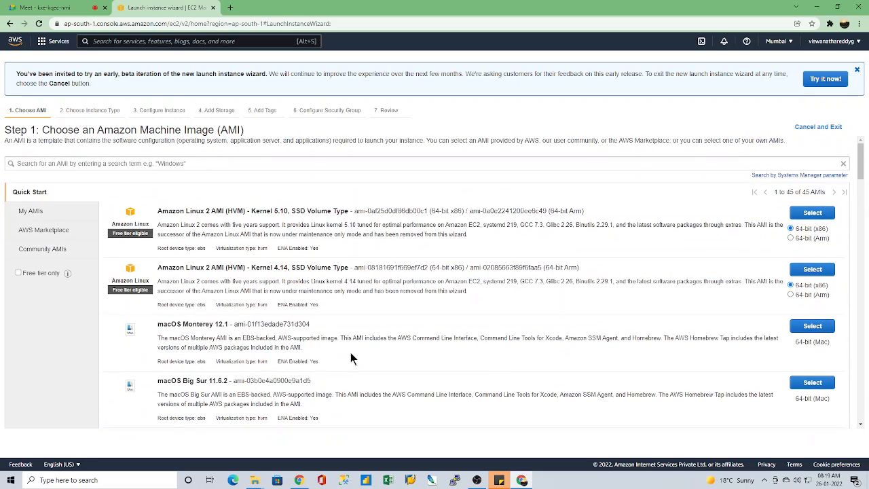
Step: View the account's own AMIs and highlight the notice about launching from other AMI sources
{"action": "left_click", "coordinate": [30, 214]}
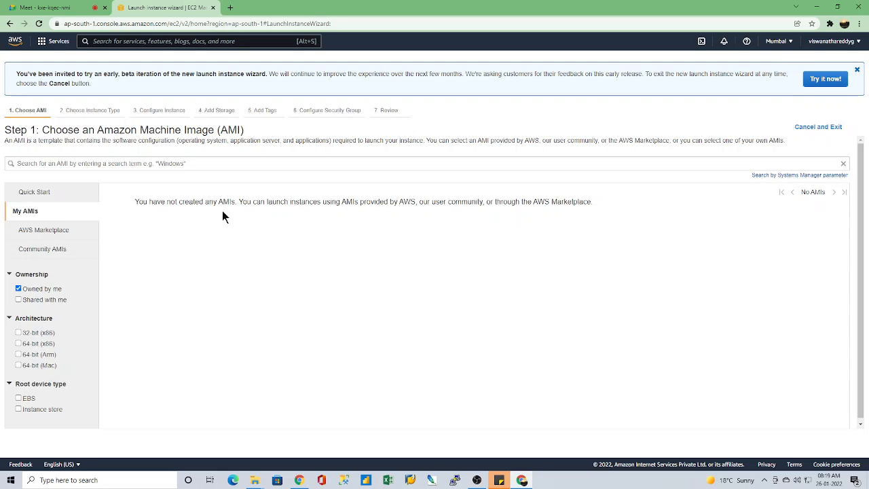
{"action": "left_click_drag", "start_coordinate": [139, 201], "coordinate": [563, 212]}
{"action": "left_click", "coordinate": [461, 229]}
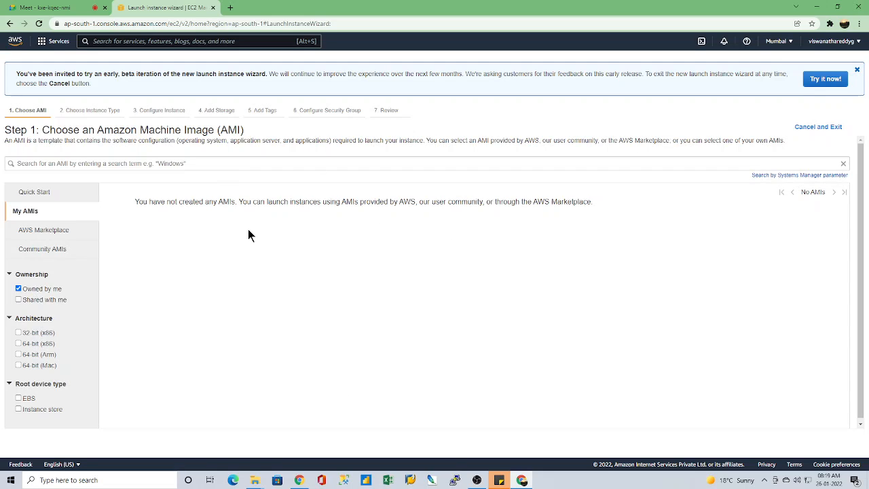
Step: Show the AWS Marketplace AMIs and look through the featured software, popular software and product categories
{"action": "left_click", "coordinate": [43, 231]}
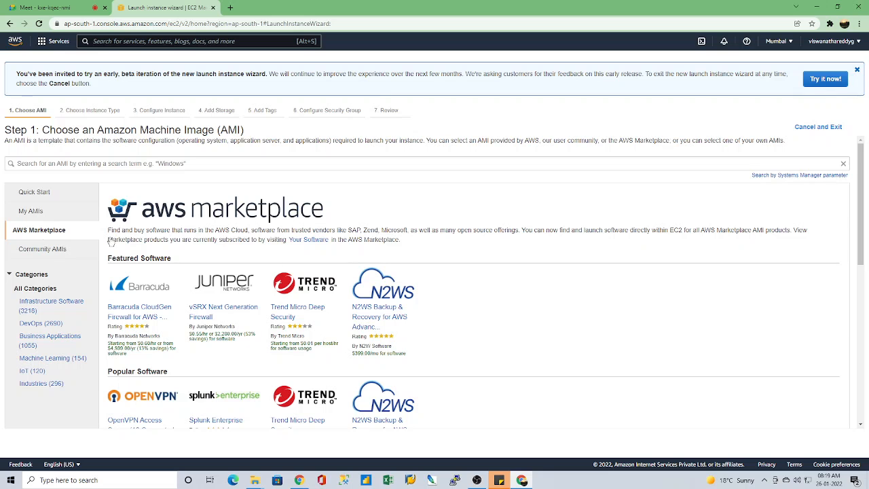
{"action": "scroll", "coordinate": [409, 337], "scroll_direction": "down", "scroll_amount": 3}
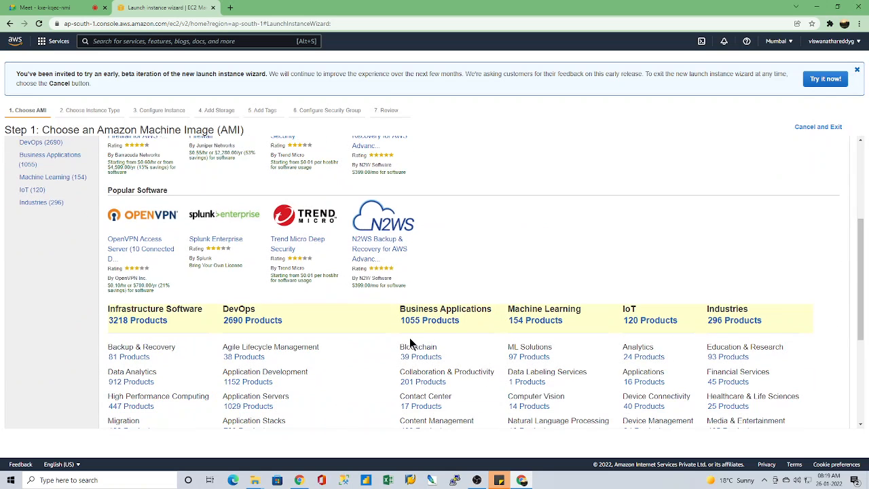
{"action": "scroll", "coordinate": [412, 349], "scroll_direction": "down", "scroll_amount": 3}
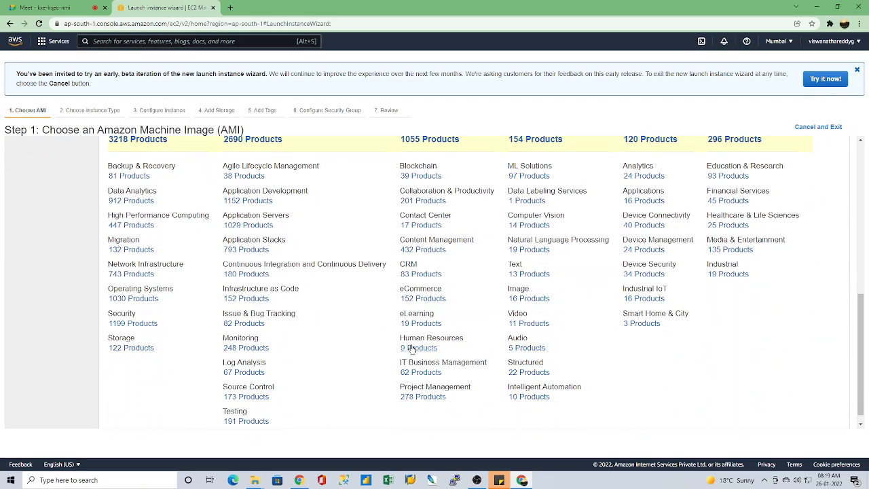
{"action": "scroll", "coordinate": [331, 332], "scroll_direction": "up", "scroll_amount": 1}
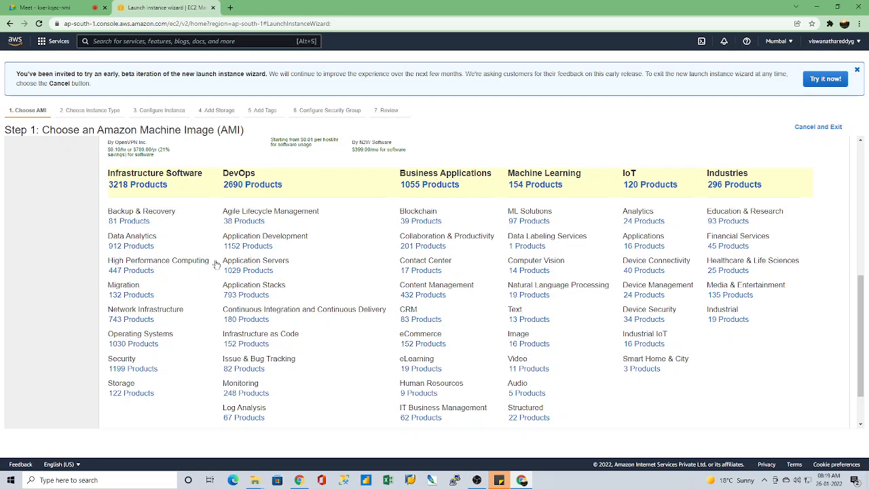
Step: List the Marketplace's Data Analytics products and highlight the SQL Server and Windows Server parts of the first product's title
{"action": "left_click", "coordinate": [137, 247]}
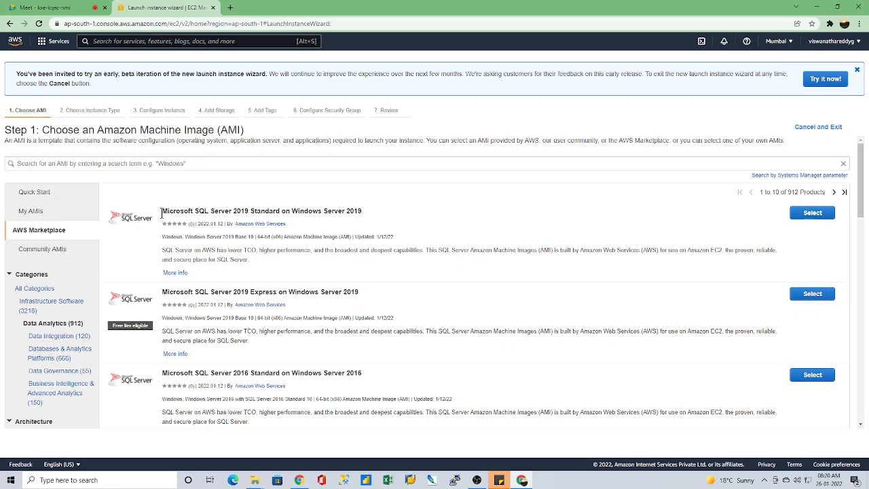
{"action": "left_click_drag", "start_coordinate": [163, 212], "coordinate": [249, 210]}
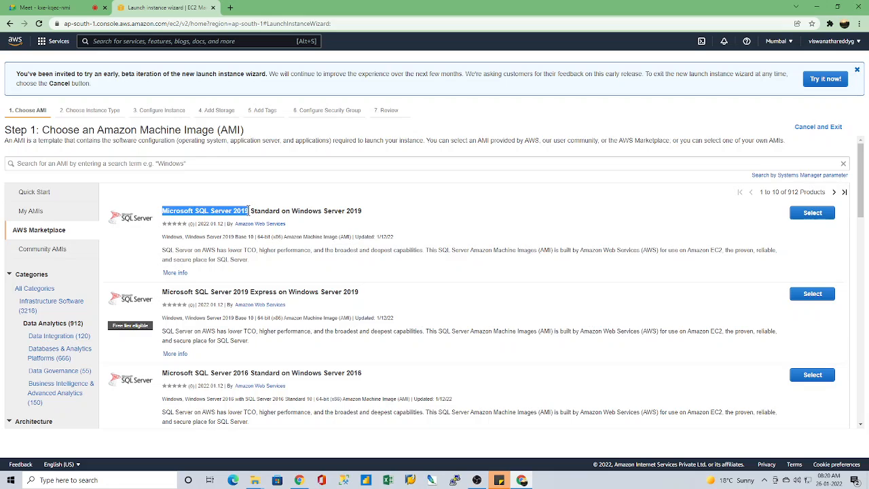
{"action": "left_click", "coordinate": [291, 213]}
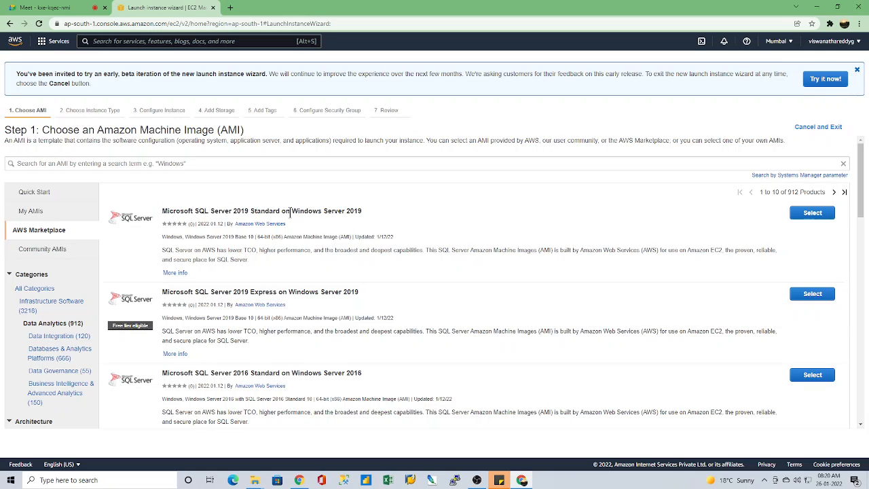
{"action": "left_click_drag", "start_coordinate": [293, 211], "coordinate": [354, 215]}
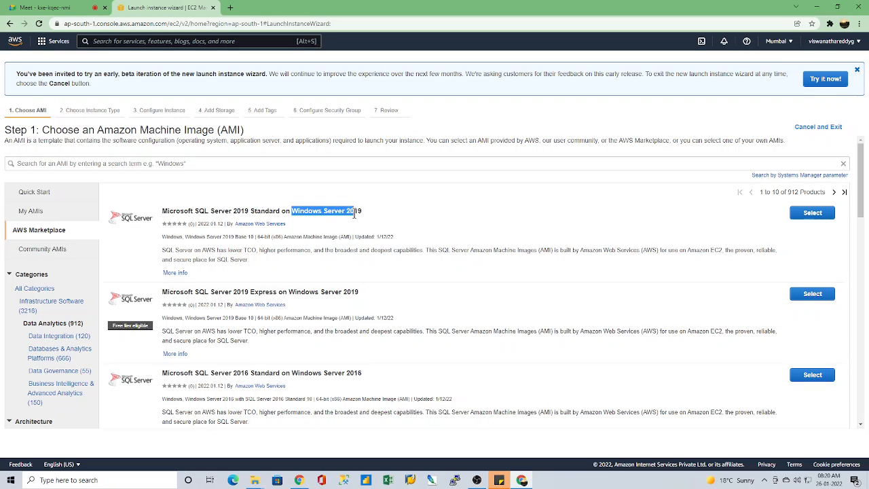
{"action": "left_click_drag", "start_coordinate": [163, 211], "coordinate": [279, 209]}
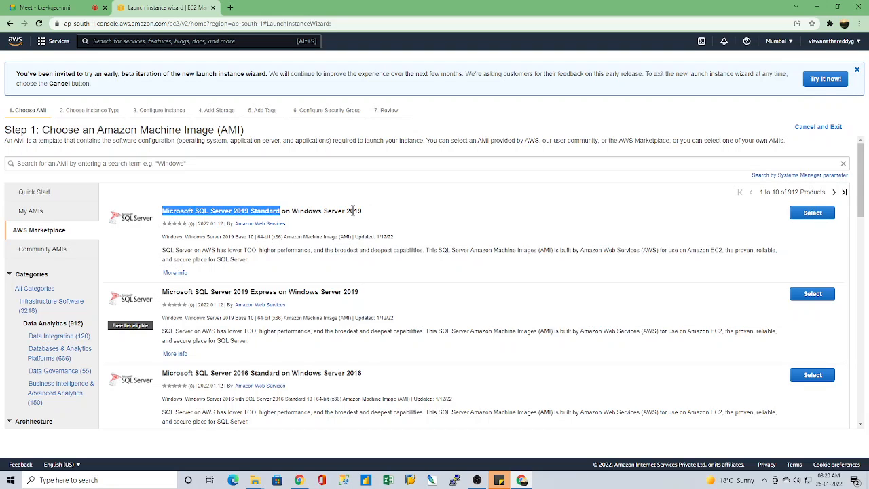
{"action": "left_click", "coordinate": [438, 207]}
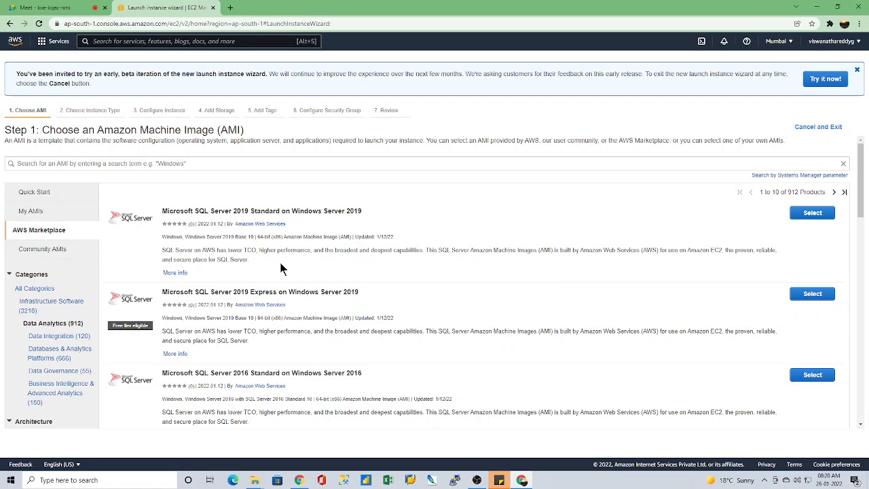
Step: Expand the additional information for Microsoft SQL Server 2019 Standard on Windows Server 2019 and read its product highlights
{"action": "left_click", "coordinate": [175, 272]}
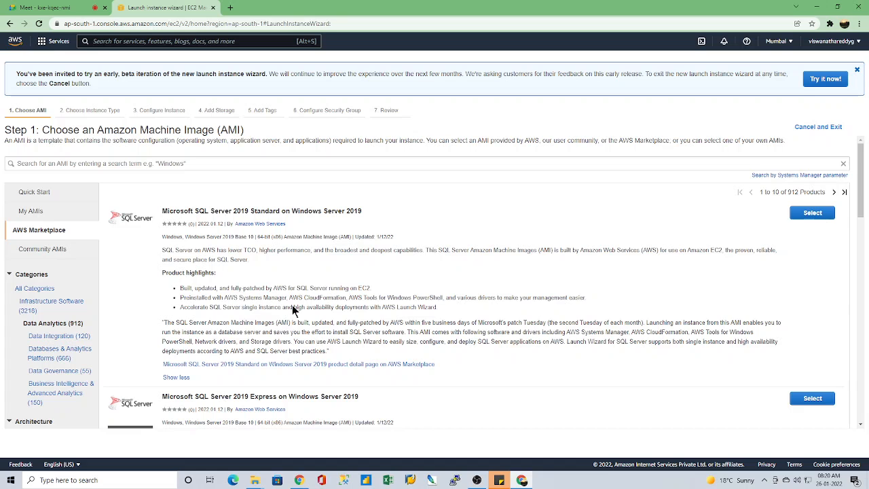
{"action": "scroll", "coordinate": [315, 326], "scroll_direction": "down", "scroll_amount": 1}
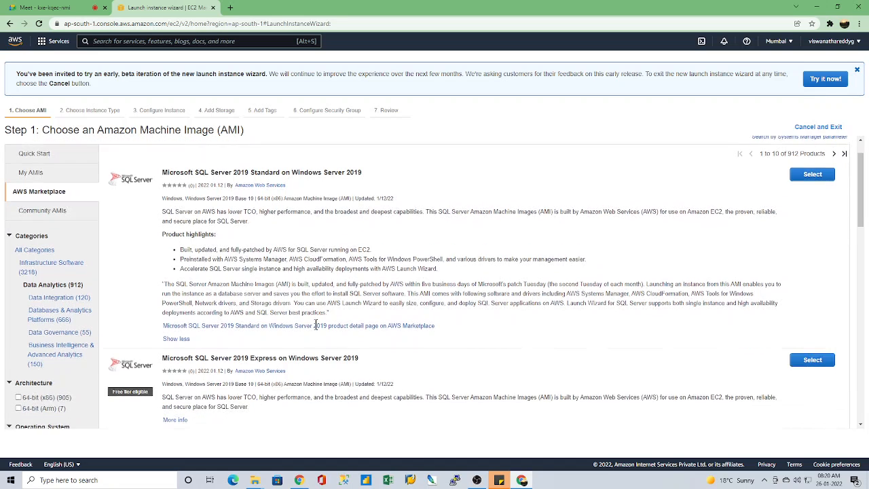
{"action": "scroll", "coordinate": [392, 336], "scroll_direction": "up", "scroll_amount": 1}
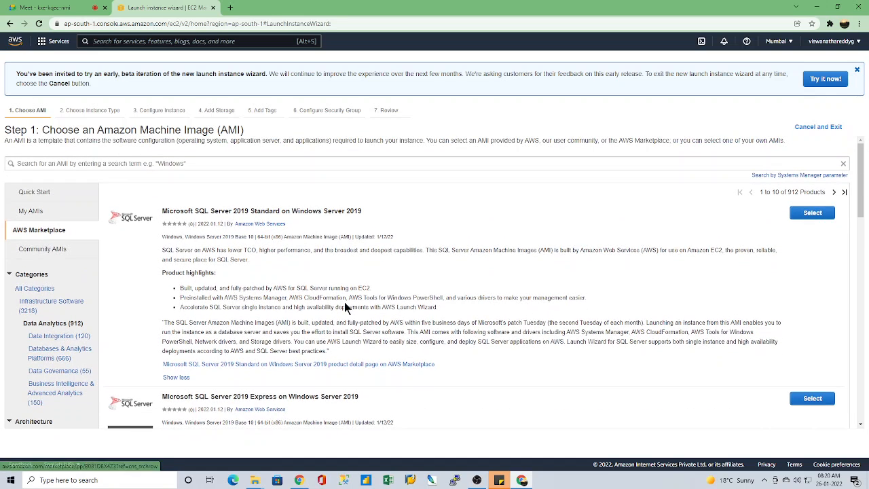
Step: Look through the remaining Data Analytics listings, including the SQL Server editions and Neo4j - Community Edition
{"action": "scroll", "coordinate": [332, 333], "scroll_direction": "down", "scroll_amount": 5}
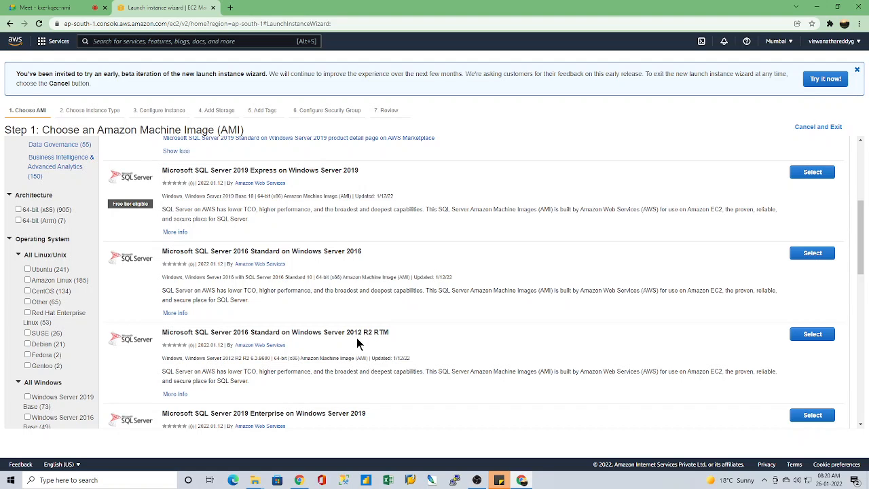
{"action": "scroll", "coordinate": [339, 340], "scroll_direction": "down", "scroll_amount": 2}
{"action": "scroll", "coordinate": [251, 305], "scroll_direction": "down", "scroll_amount": 3}
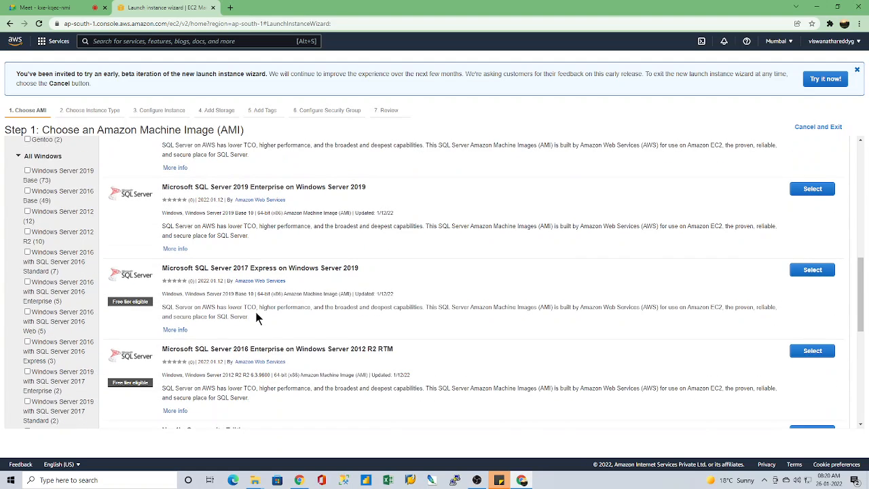
{"action": "scroll", "coordinate": [258, 316], "scroll_direction": "down", "scroll_amount": 3}
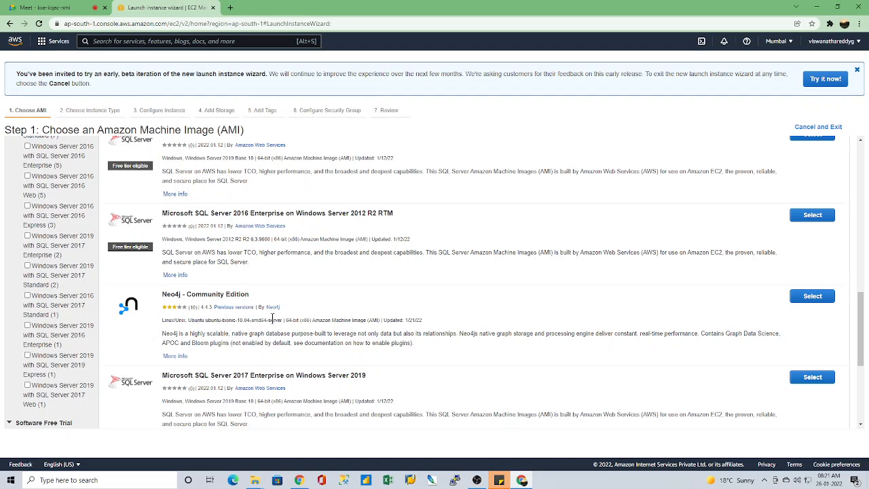
{"action": "scroll", "coordinate": [277, 320], "scroll_direction": "down", "scroll_amount": 2}
{"action": "scroll", "coordinate": [279, 325], "scroll_direction": "up", "scroll_amount": 1}
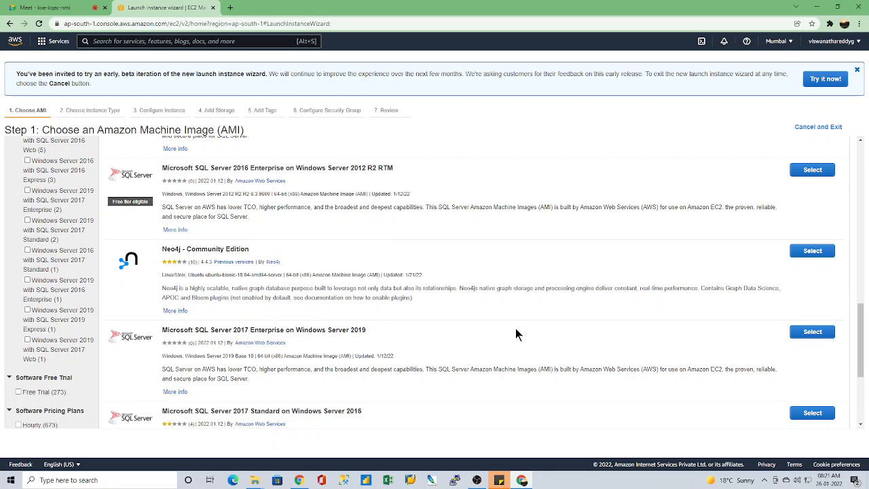
Step: List the Marketplace's Data Integration products and look through the listings, from Teradata and CData Sync to Tom Sawyer Graph Database Browser
{"action": "scroll", "coordinate": [483, 339], "scroll_direction": "down", "scroll_amount": 2}
{"action": "scroll", "coordinate": [302, 366], "scroll_direction": "up", "scroll_amount": 10}
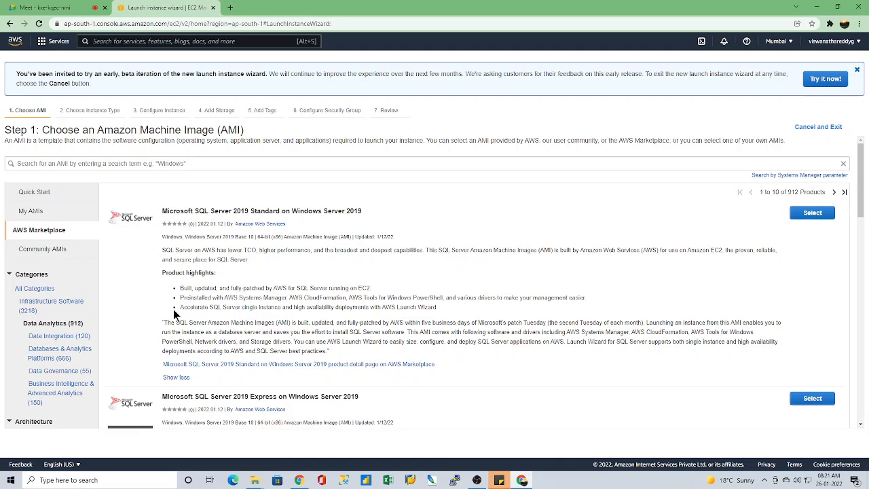
{"action": "scroll", "coordinate": [173, 309], "scroll_direction": "down", "scroll_amount": 1}
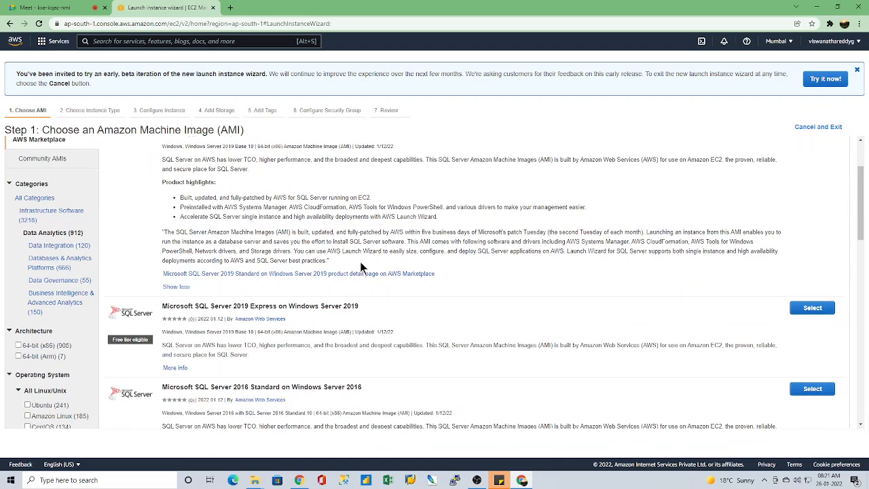
{"action": "left_click", "coordinate": [59, 246]}
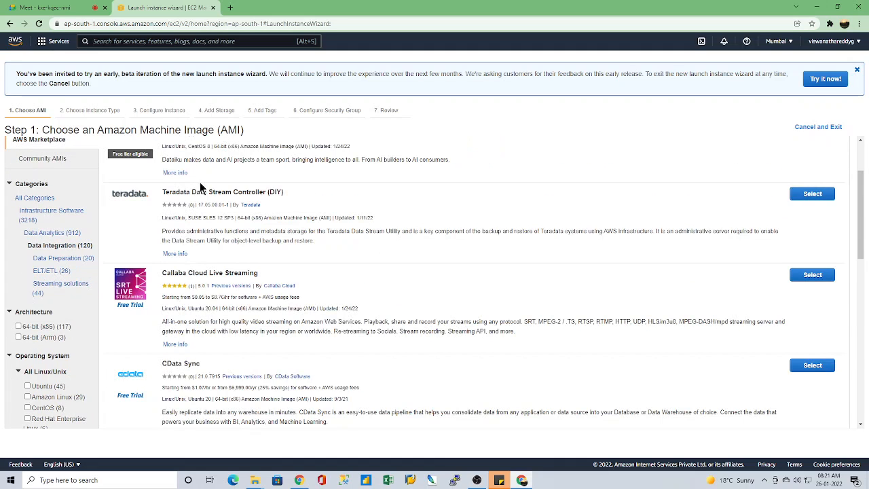
{"action": "scroll", "coordinate": [199, 298], "scroll_direction": "down", "scroll_amount": 1}
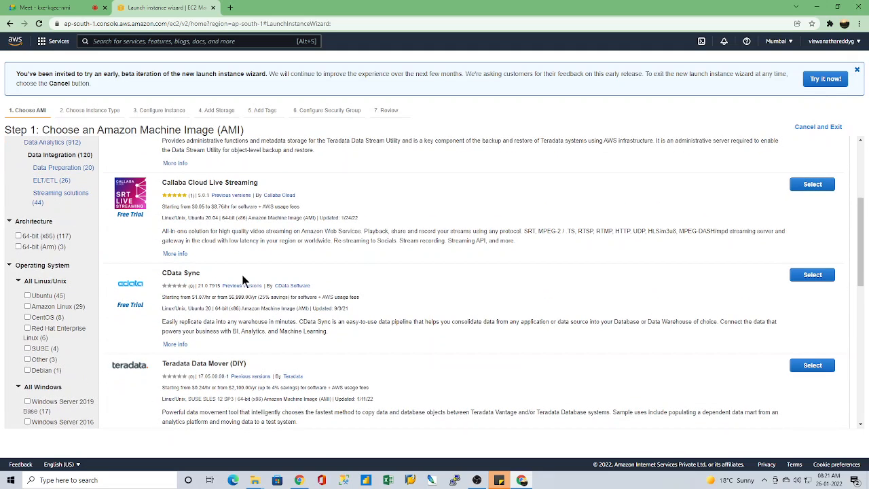
{"action": "scroll", "coordinate": [226, 309], "scroll_direction": "down", "scroll_amount": 2}
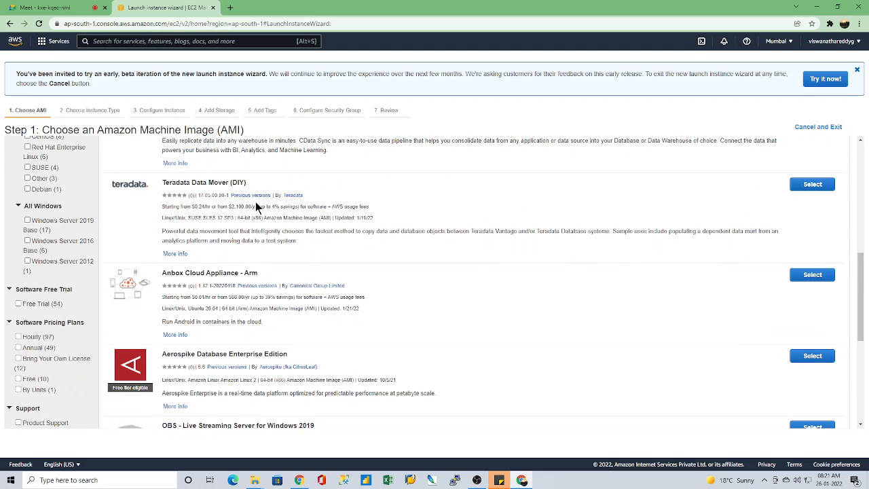
{"action": "scroll", "coordinate": [256, 201], "scroll_direction": "down", "scroll_amount": 2}
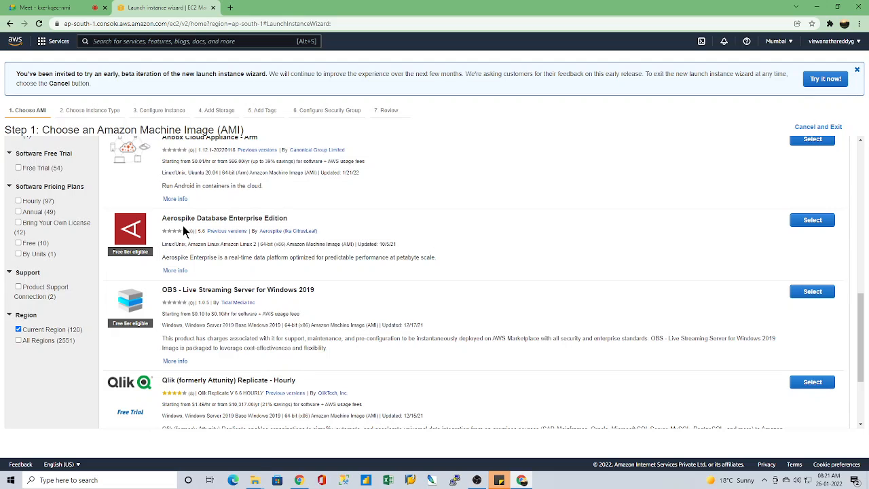
{"action": "scroll", "coordinate": [292, 336], "scroll_direction": "down", "scroll_amount": 2}
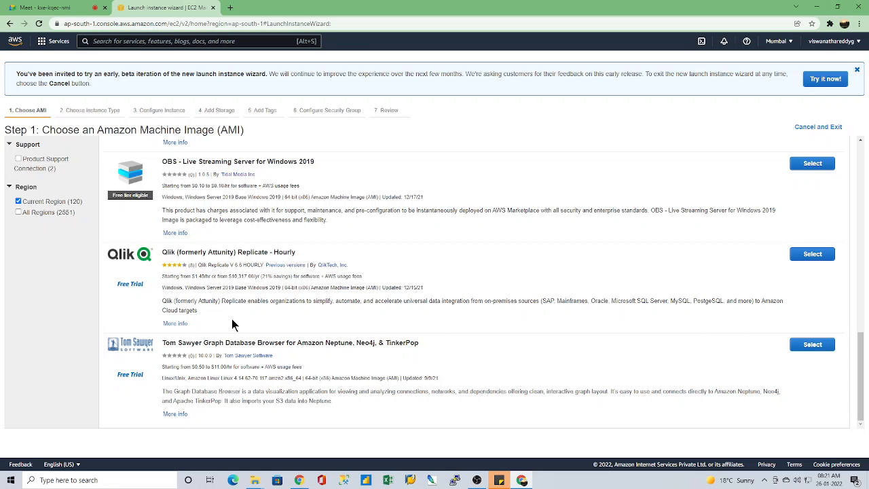
Step: Narrow the Data Integration products to the ELT/ETL subcategory and look through the StreamSets, Repstance, Apache Airflow and Datamaker listings
{"action": "scroll", "coordinate": [278, 369], "scroll_direction": "up", "scroll_amount": 3}
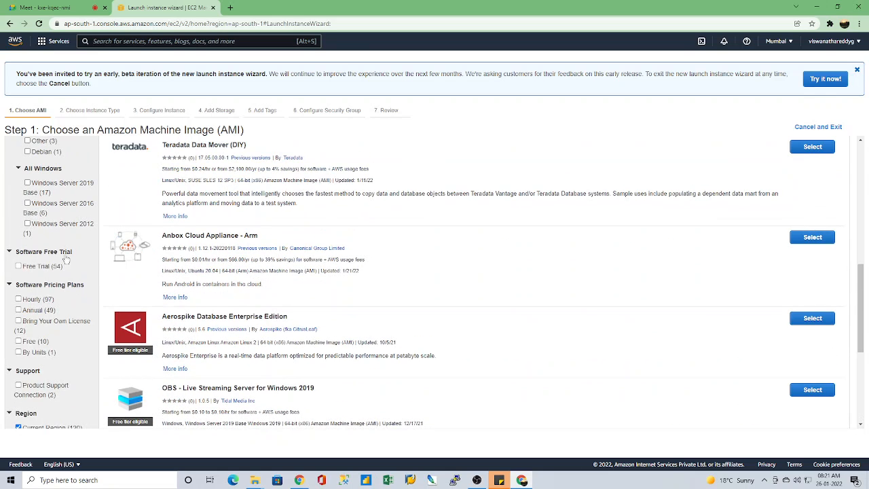
{"action": "scroll", "coordinate": [176, 326], "scroll_direction": "up", "scroll_amount": 5}
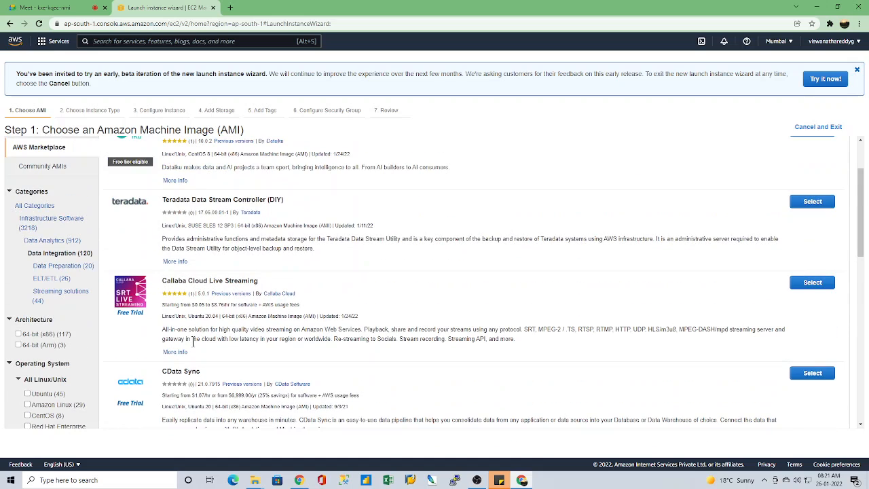
{"action": "left_click", "coordinate": [46, 279]}
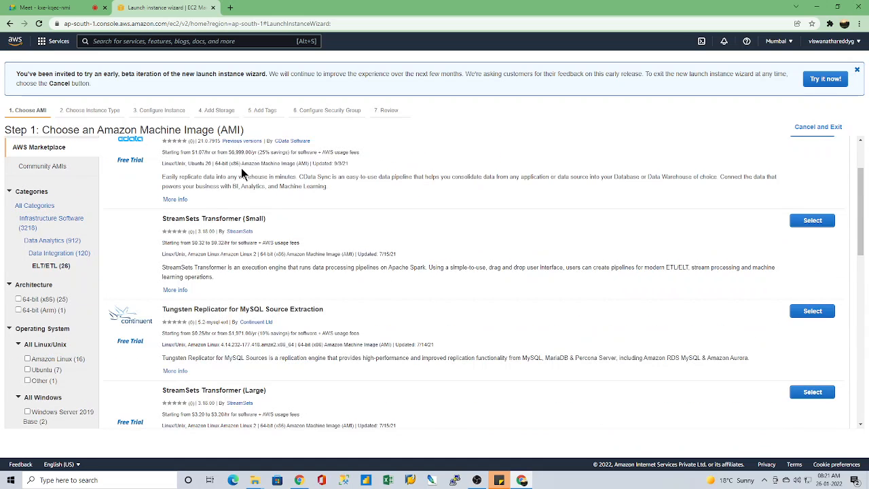
{"action": "scroll", "coordinate": [282, 324], "scroll_direction": "down", "scroll_amount": 3}
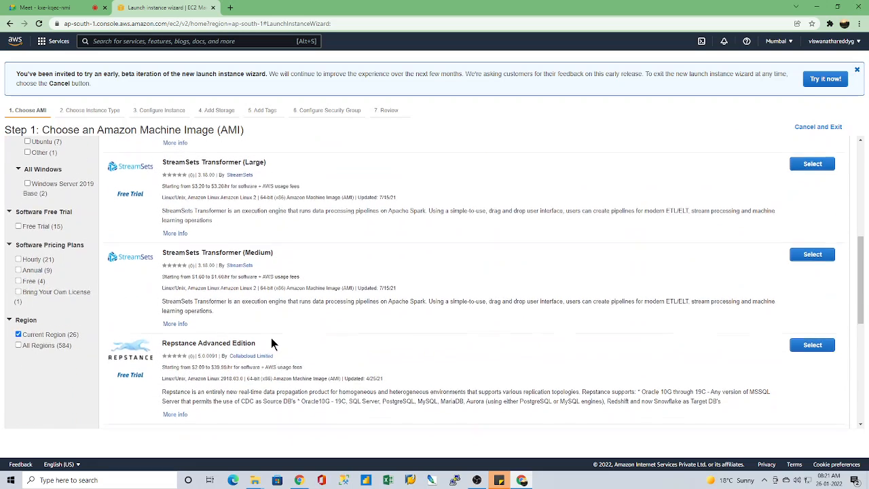
{"action": "scroll", "coordinate": [271, 343], "scroll_direction": "down", "scroll_amount": 3}
{"action": "scroll", "coordinate": [271, 342], "scroll_direction": "down", "scroll_amount": 2}
{"action": "scroll", "coordinate": [271, 337], "scroll_direction": "down", "scroll_amount": 1}
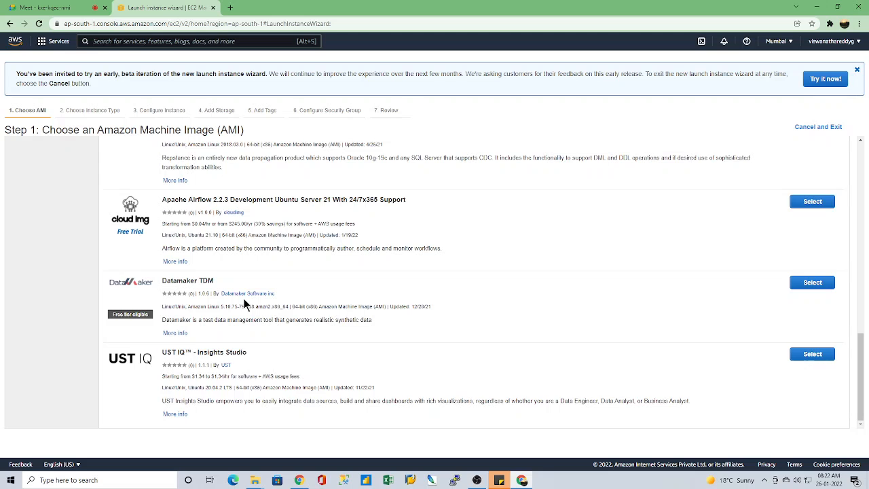
{"action": "scroll", "coordinate": [267, 312], "scroll_direction": "up", "scroll_amount": 10}
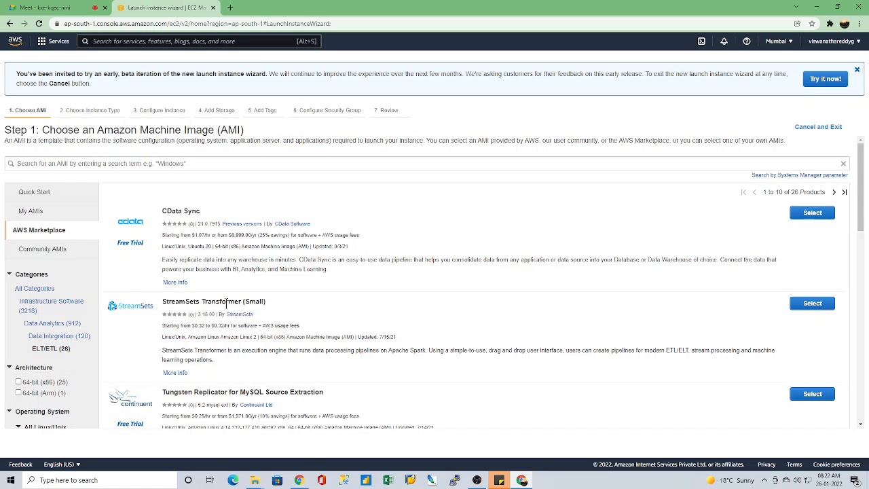
Step: Search for "jira" within the Marketplace's ELT/ETL subcategory
{"action": "left_click", "coordinate": [38, 231]}
{"action": "left_click", "coordinate": [135, 165]}
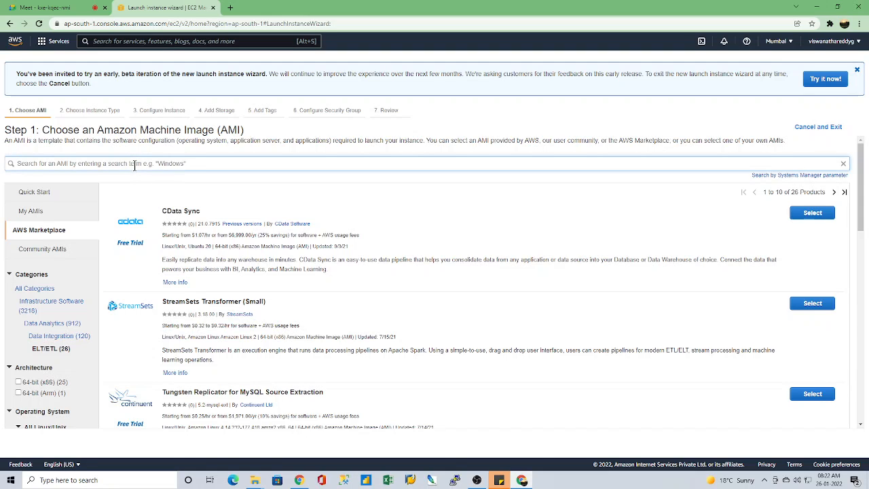
{"action": "type", "text": "jira"}
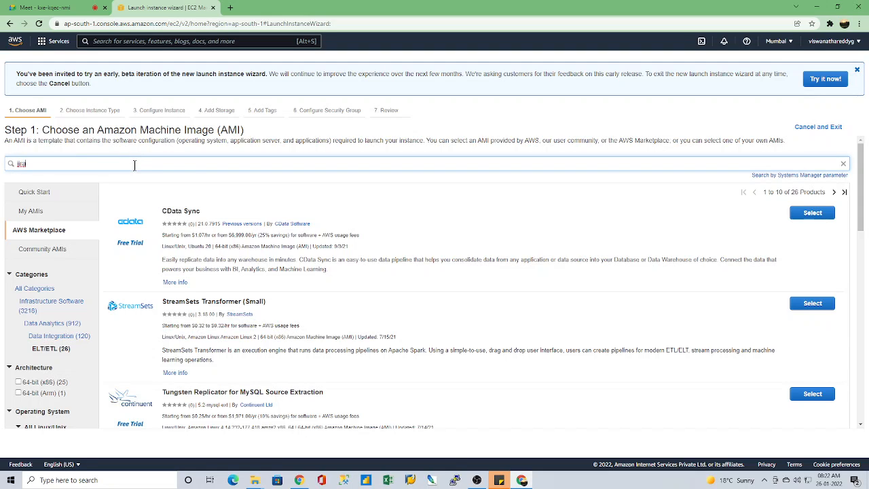
{"action": "key", "text": "Return"}
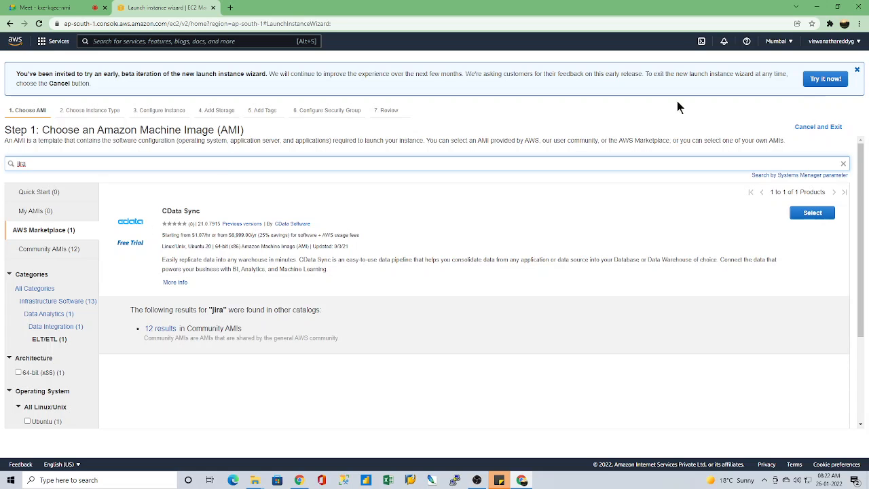
Step: Exit the launch wizard, start a new instance launch and search all AWS Marketplace AMIs for "jira"
{"action": "left_click", "coordinate": [822, 129]}
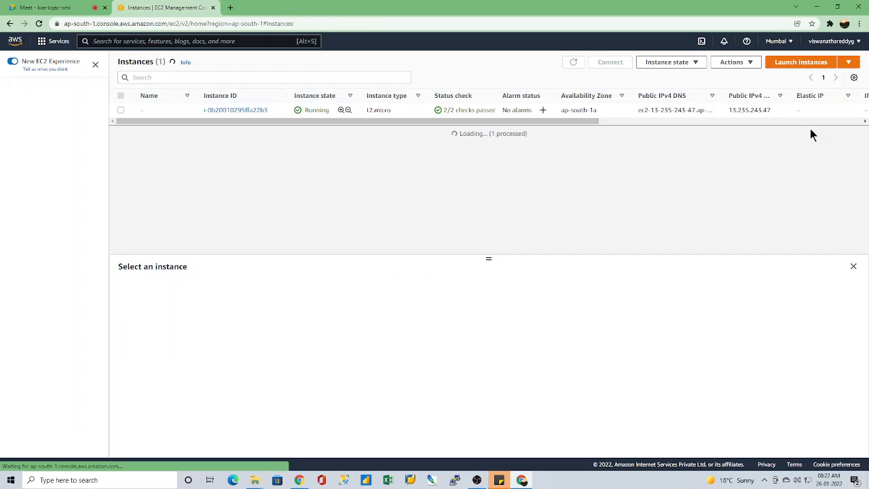
{"action": "left_click", "coordinate": [806, 66]}
{"action": "left_click", "coordinate": [43, 233]}
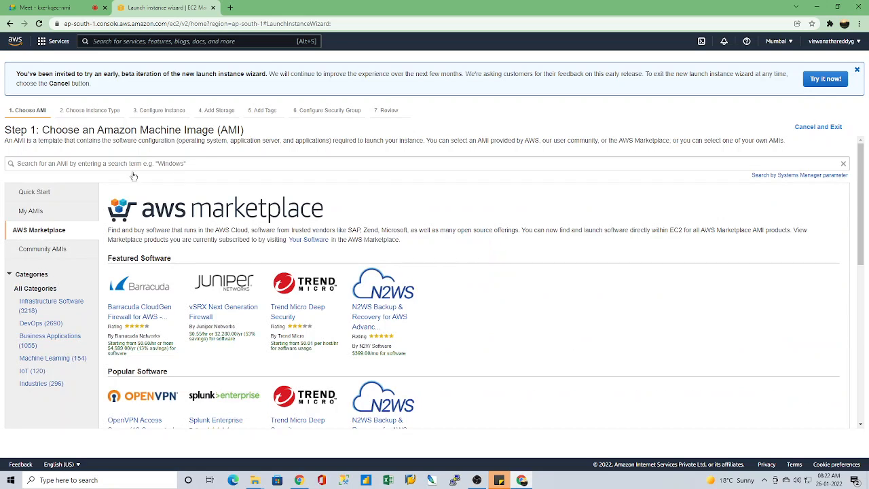
{"action": "left_click", "coordinate": [171, 163]}
{"action": "type", "text": "jira"}
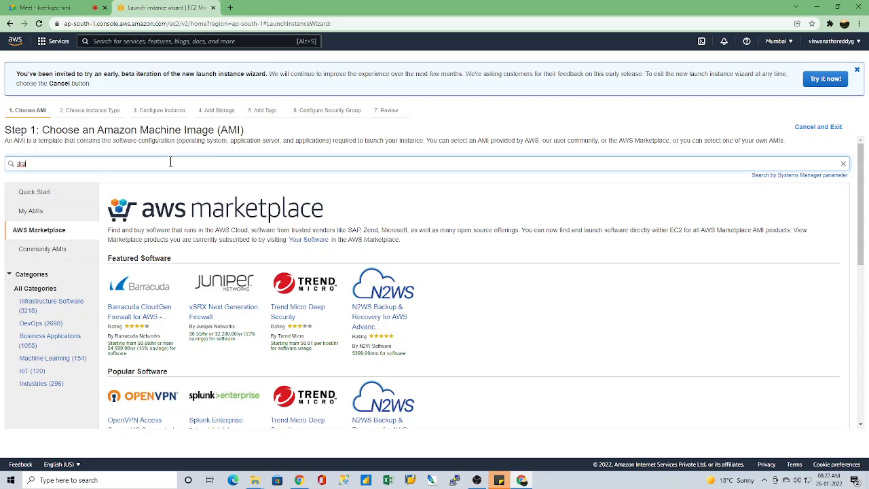
{"action": "key", "text": "Return"}
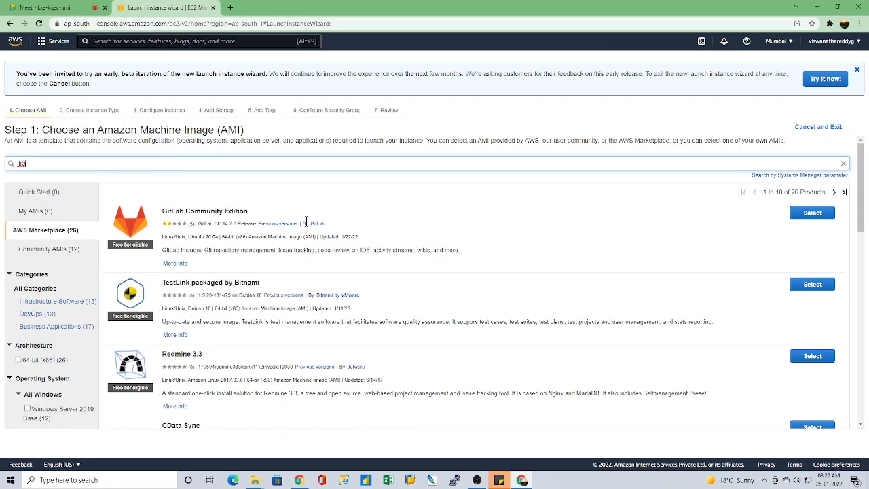
Step: Look through the Marketplace results for "jira", from TestLink and Redmine 3.3 to the GitLab editions and Jenkins Server
{"action": "scroll", "coordinate": [238, 305], "scroll_direction": "down", "scroll_amount": 3}
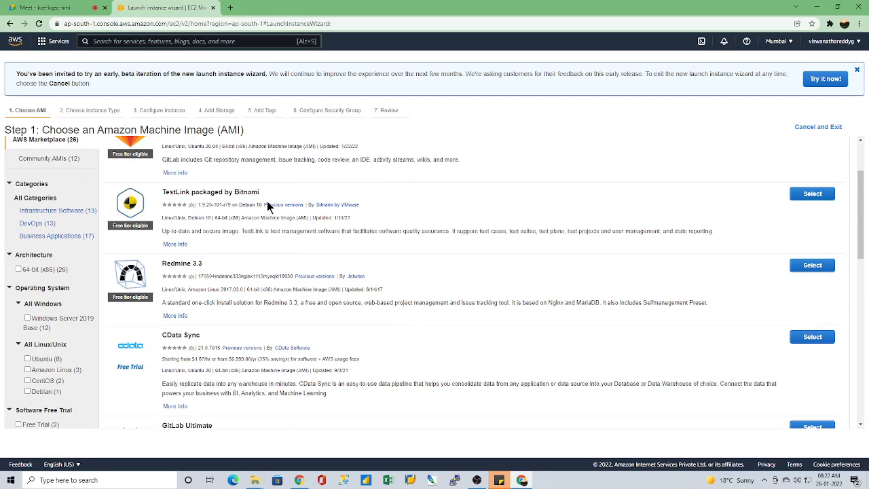
{"action": "scroll", "coordinate": [268, 207], "scroll_direction": "down", "scroll_amount": 3}
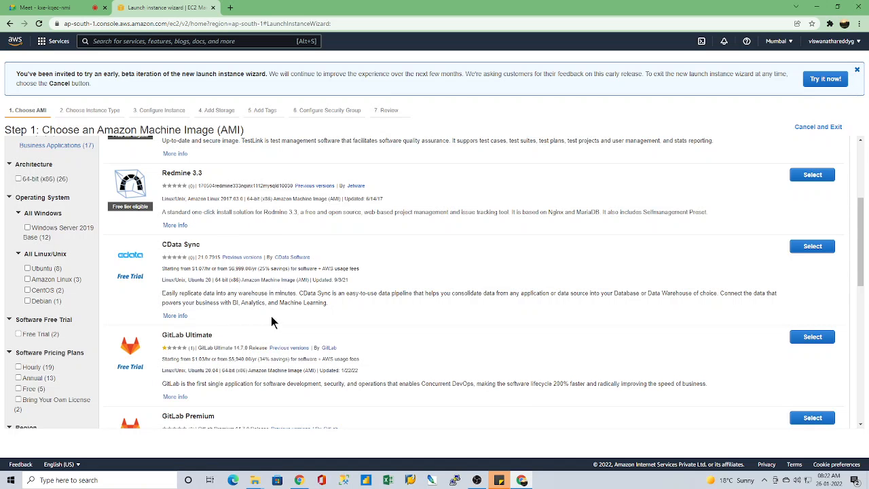
{"action": "scroll", "coordinate": [292, 335], "scroll_direction": "down", "scroll_amount": 4}
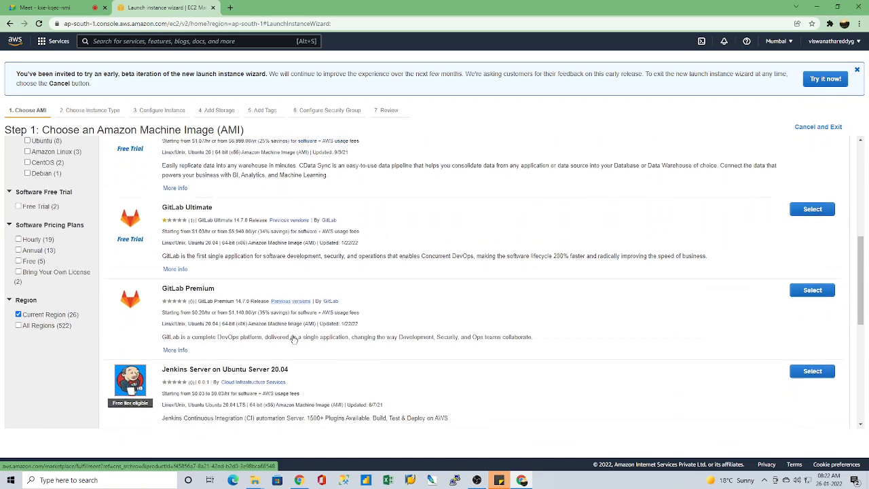
{"action": "scroll", "coordinate": [293, 338], "scroll_direction": "down", "scroll_amount": 6}
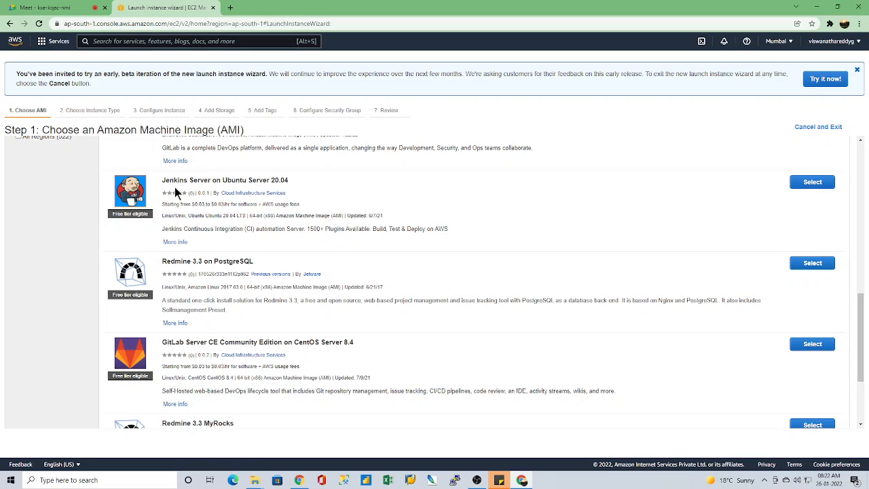
Step: Highlight the title of Jenkins Server on Ubuntu Server 20.04, expand its additional information and read the product highlights and neighbouring listings
{"action": "left_click_drag", "start_coordinate": [163, 181], "coordinate": [290, 178]}
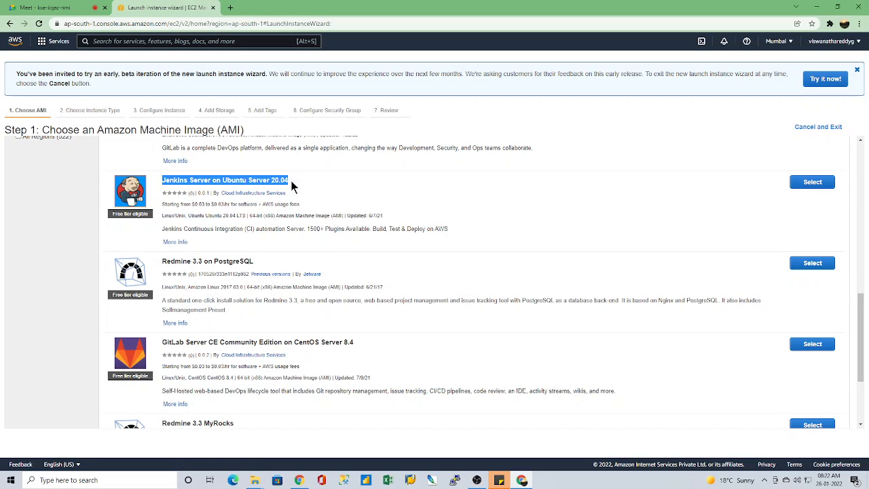
{"action": "left_click", "coordinate": [489, 215]}
{"action": "left_click", "coordinate": [170, 242]}
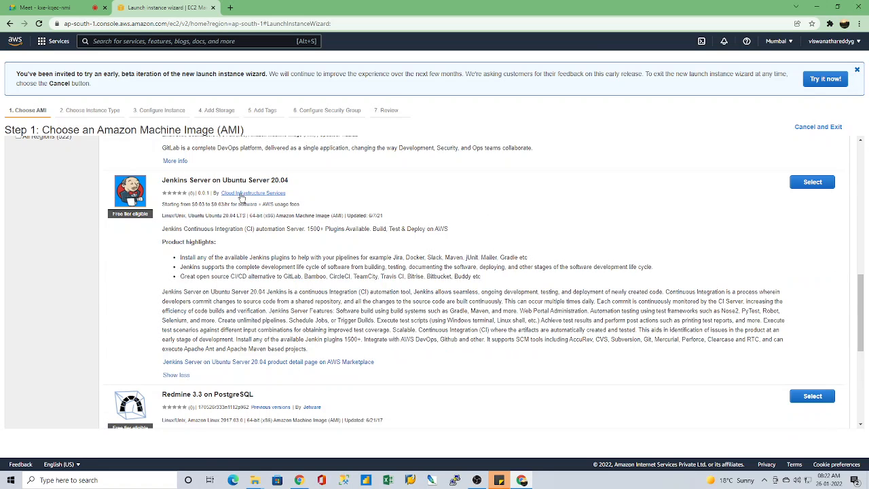
{"action": "scroll", "coordinate": [269, 319], "scroll_direction": "down", "scroll_amount": 2}
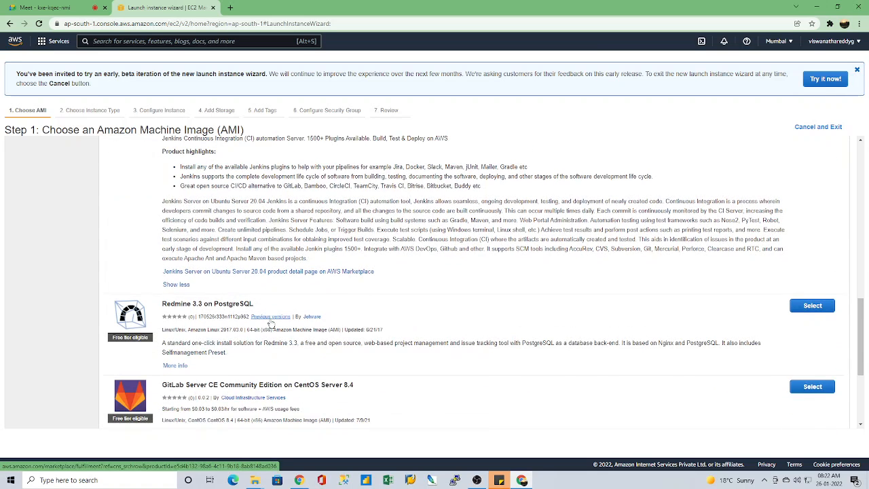
{"action": "scroll", "coordinate": [270, 322], "scroll_direction": "down", "scroll_amount": 3}
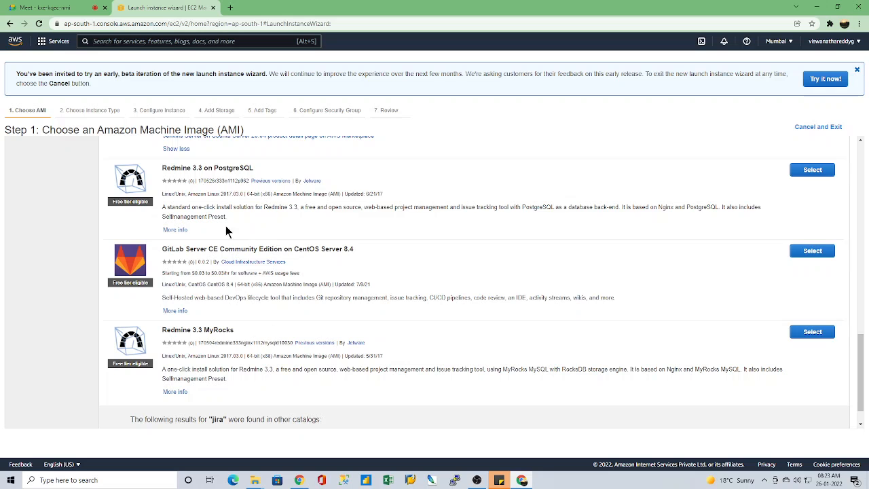
{"action": "scroll", "coordinate": [249, 303], "scroll_direction": "up", "scroll_amount": 5}
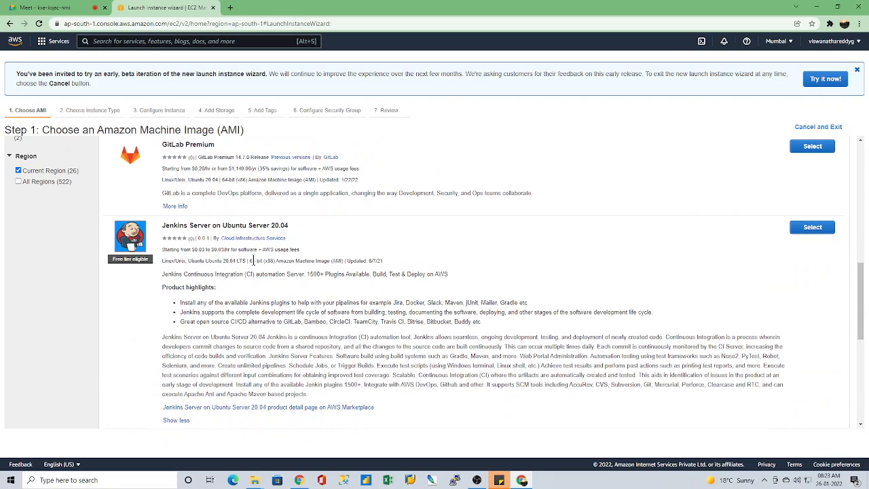
{"action": "scroll", "coordinate": [255, 287], "scroll_direction": "down", "scroll_amount": 1}
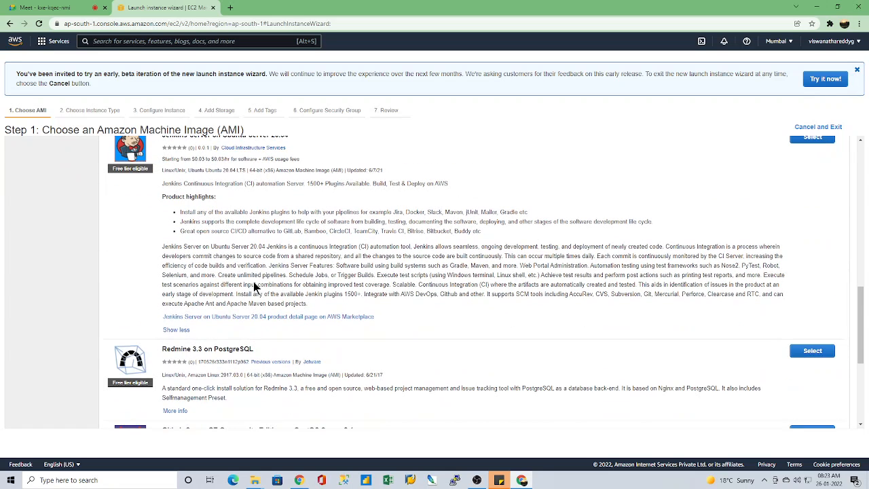
{"action": "scroll", "coordinate": [170, 266], "scroll_direction": "up", "scroll_amount": 1}
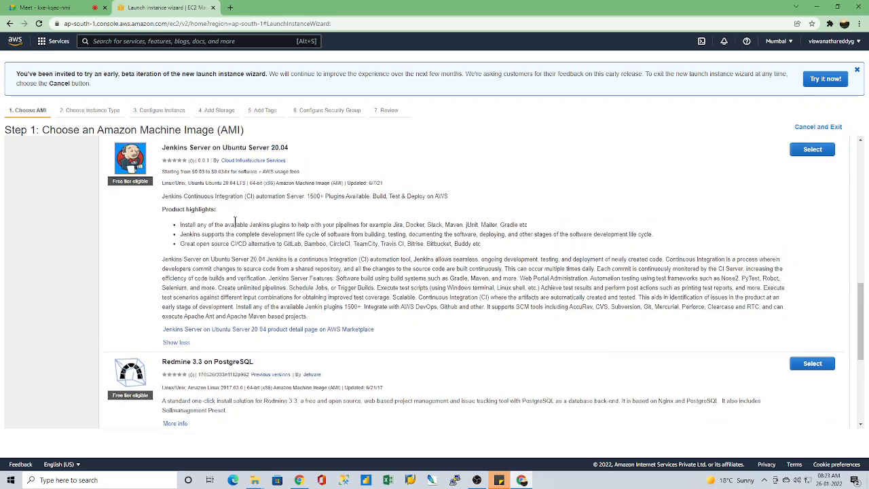
Step: Highlight the pricing line of Jenkins Server on Ubuntu Server 20.04, and only its starting hourly price
{"action": "left_click_drag", "start_coordinate": [163, 249], "coordinate": [302, 252]}
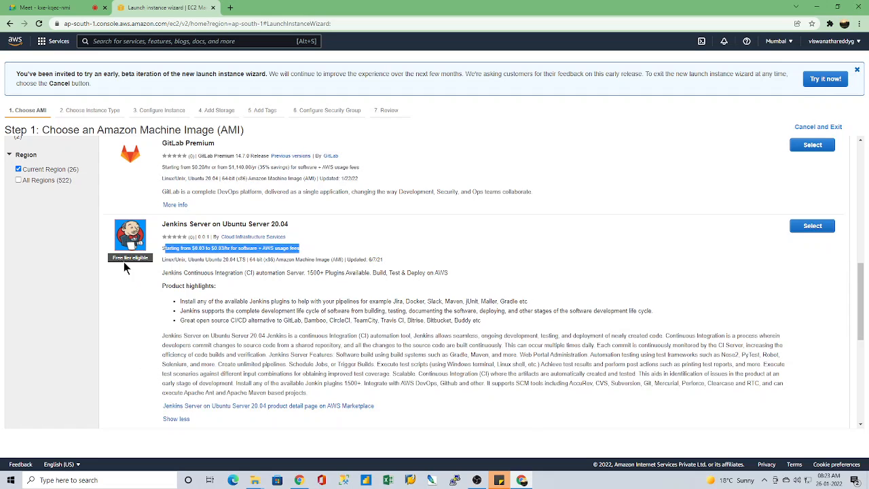
{"action": "left_click", "coordinate": [192, 252]}
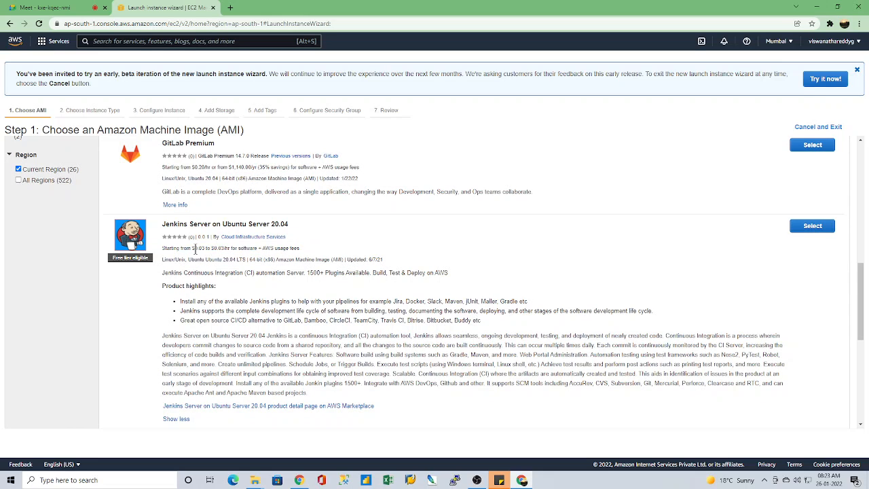
{"action": "left_click_drag", "start_coordinate": [193, 249], "coordinate": [206, 253]}
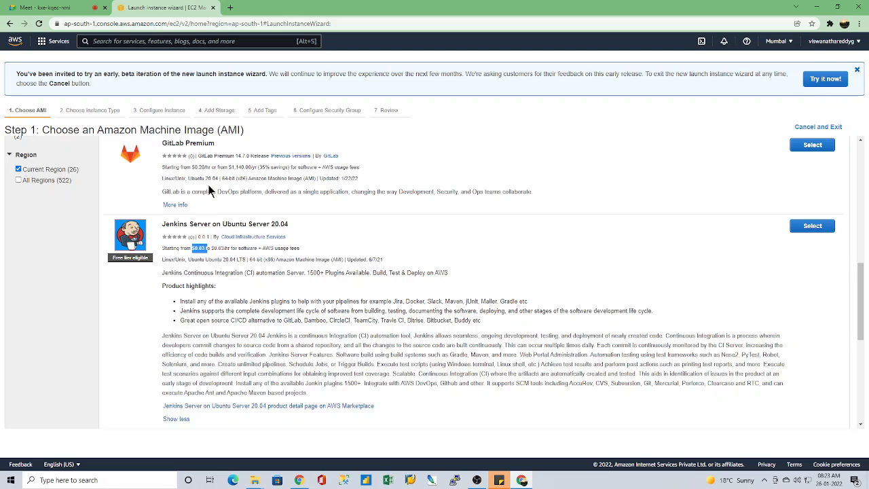
Step: Highlight the pricing line of GitLab Premium and look through the remaining "jira" results down to Redmine 3.3 MyRocks
{"action": "left_click_drag", "start_coordinate": [162, 167], "coordinate": [326, 167]}
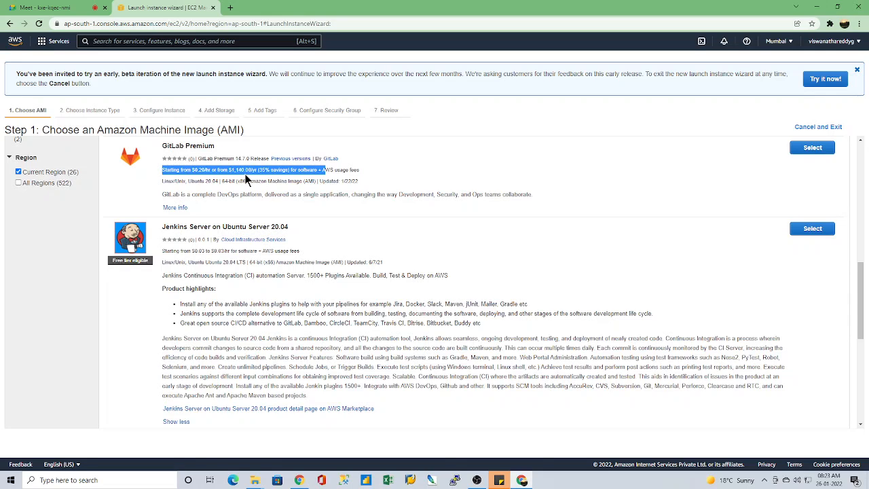
{"action": "scroll", "coordinate": [288, 279], "scroll_direction": "down", "scroll_amount": 3}
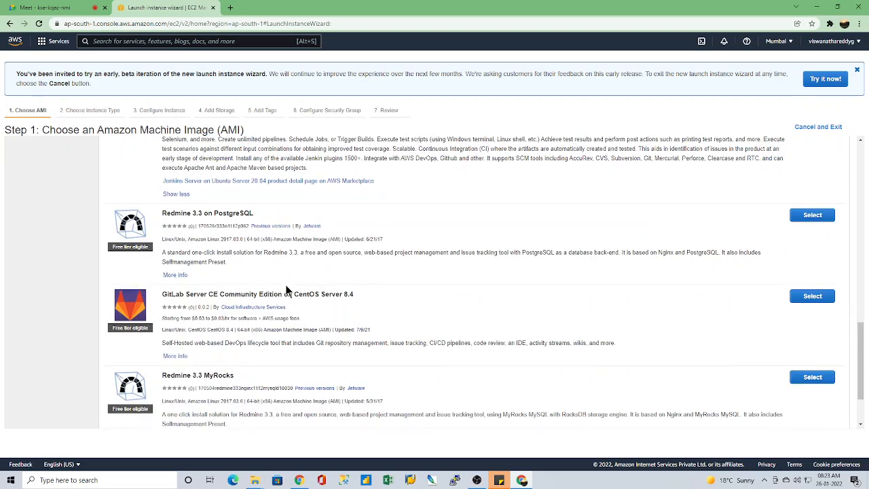
{"action": "scroll", "coordinate": [285, 289], "scroll_direction": "down", "scroll_amount": 2}
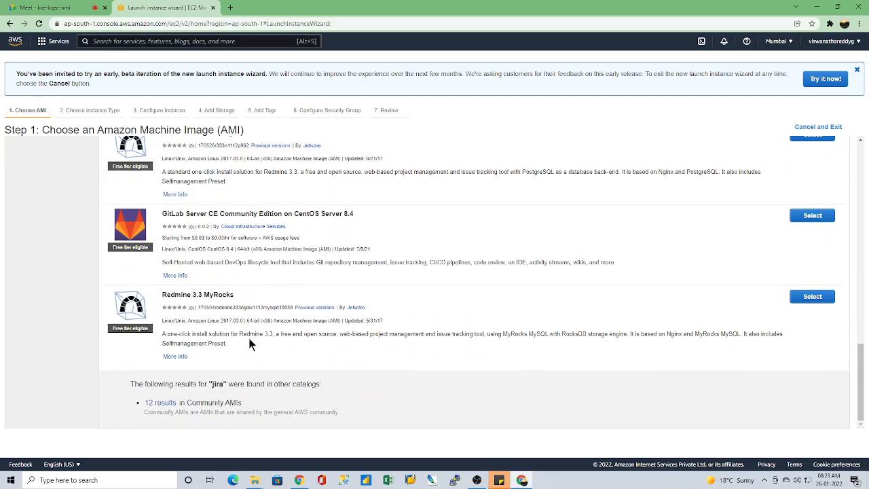
Step: Replace the AMI search term with "dockers" and run the search in AWS Marketplace
{"action": "scroll", "coordinate": [249, 344], "scroll_direction": "up", "scroll_amount": 10}
{"action": "left_click_drag", "start_coordinate": [27, 163], "coordinate": [1, 170]}
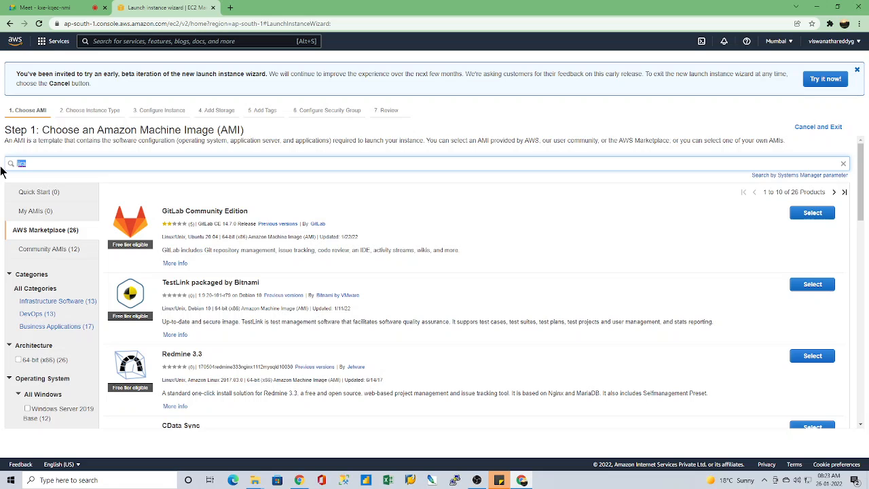
{"action": "type", "text": "dockers"}
{"action": "key", "text": "Return"}
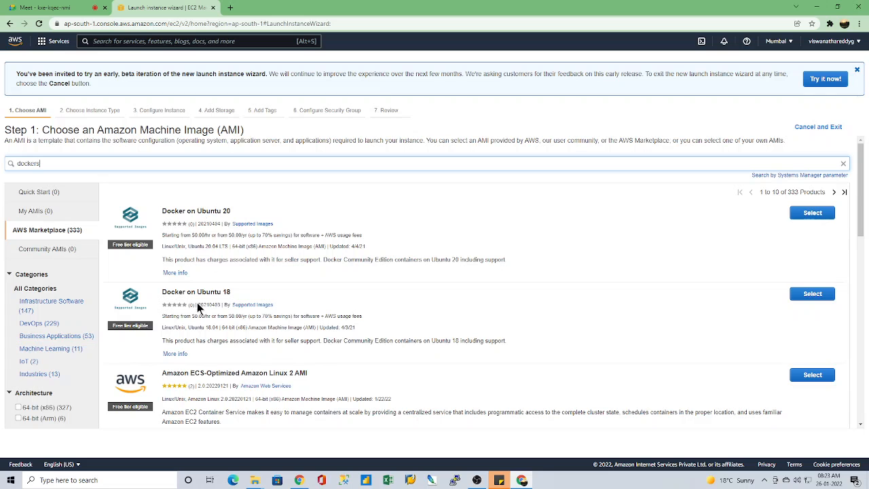
Step: Look through the first "dockers" results and highlight the title of Docker on CentOS 7
{"action": "scroll", "coordinate": [232, 346], "scroll_direction": "down", "scroll_amount": 2}
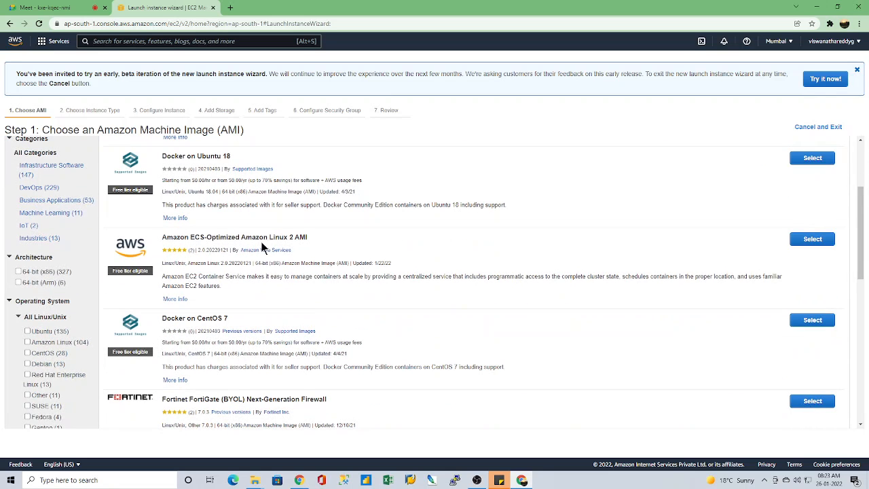
{"action": "scroll", "coordinate": [276, 333], "scroll_direction": "down", "scroll_amount": 2}
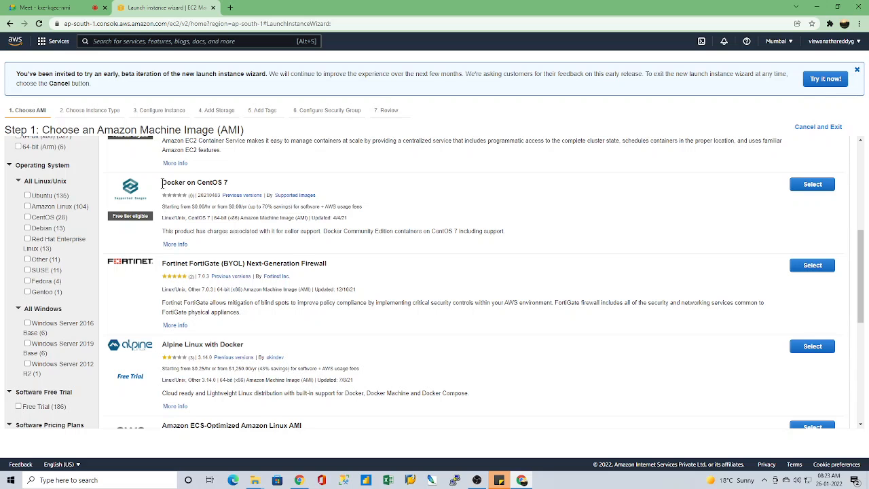
{"action": "left_click_drag", "start_coordinate": [162, 184], "coordinate": [235, 187]}
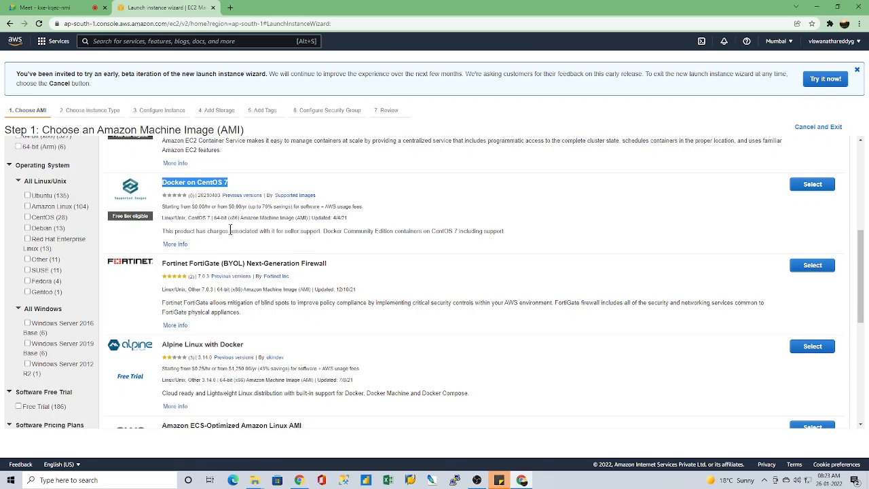
Step: Highlight the title of Alpine Linux with Docker among the results, and only its words "Alpine Linux"
{"action": "scroll", "coordinate": [254, 381], "scroll_direction": "down", "scroll_amount": 1}
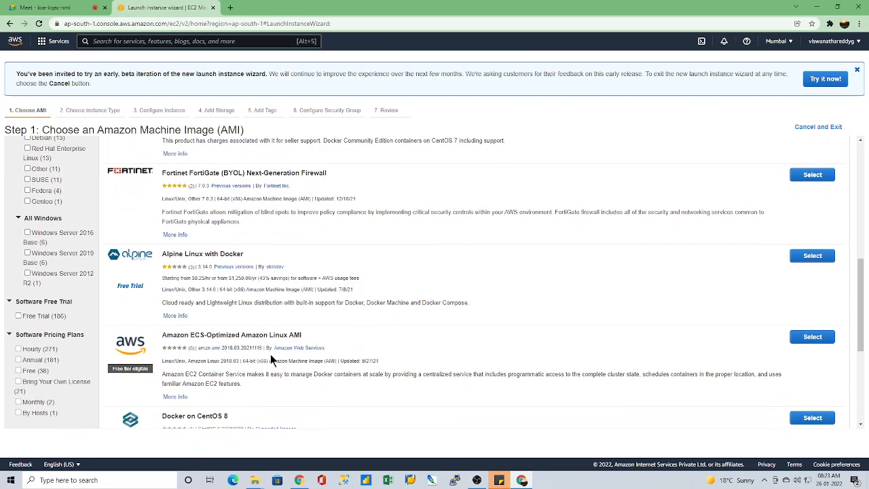
{"action": "scroll", "coordinate": [270, 357], "scroll_direction": "down", "scroll_amount": 2}
{"action": "scroll", "coordinate": [270, 360], "scroll_direction": "up", "scroll_amount": 3}
{"action": "scroll", "coordinate": [270, 359], "scroll_direction": "down", "scroll_amount": 1}
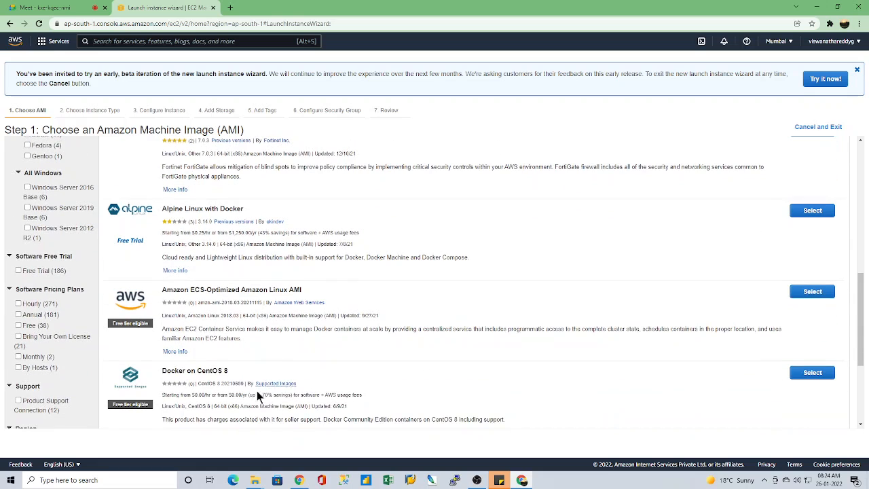
{"action": "left_click_drag", "start_coordinate": [162, 208], "coordinate": [245, 210]}
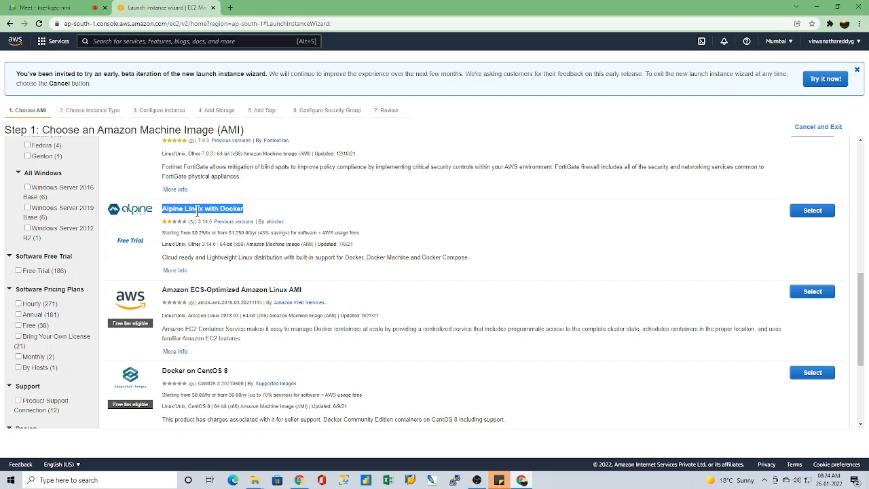
{"action": "left_click", "coordinate": [173, 206]}
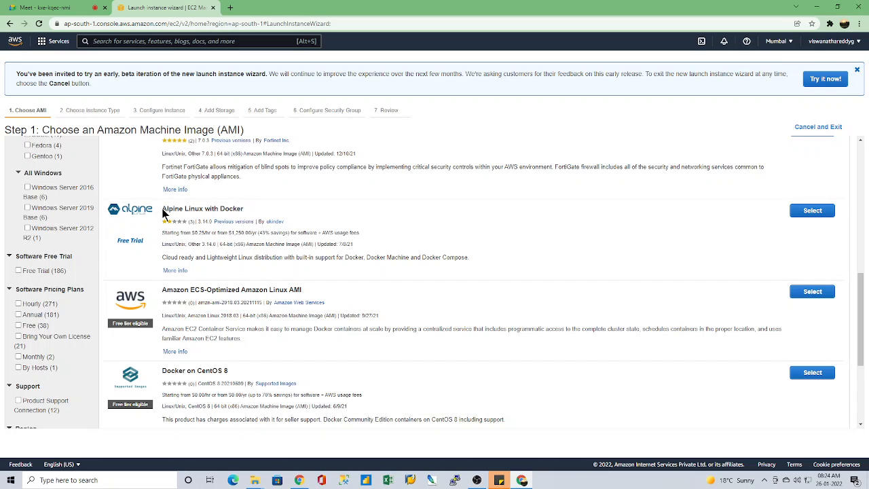
{"action": "left_click_drag", "start_coordinate": [163, 209], "coordinate": [203, 209]}
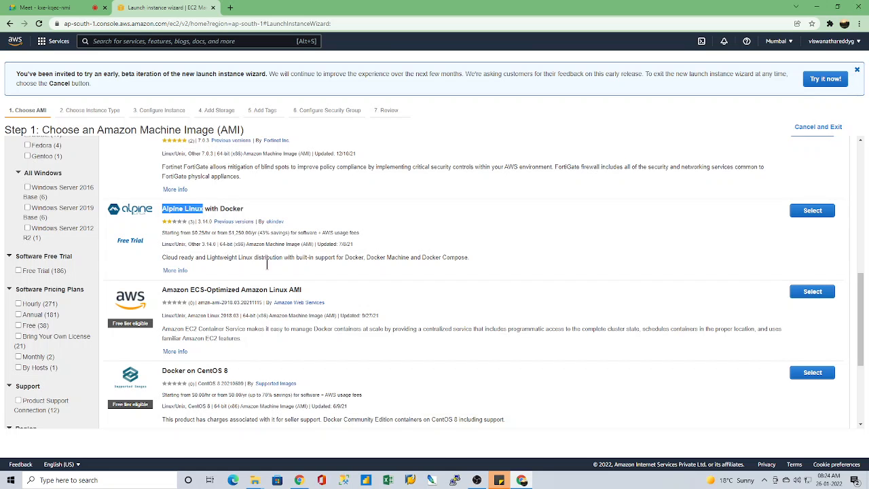
Step: Look over the last "dockers" results, exit the launch wizard and open AWS Marketplace in a new instance launch
{"action": "scroll", "coordinate": [400, 365], "scroll_direction": "down", "scroll_amount": 3}
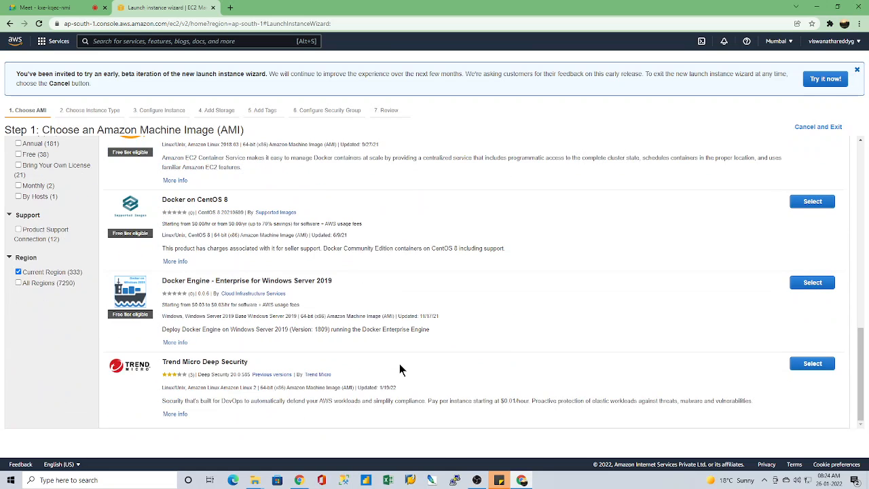
{"action": "scroll", "coordinate": [394, 372], "scroll_direction": "up", "scroll_amount": 10}
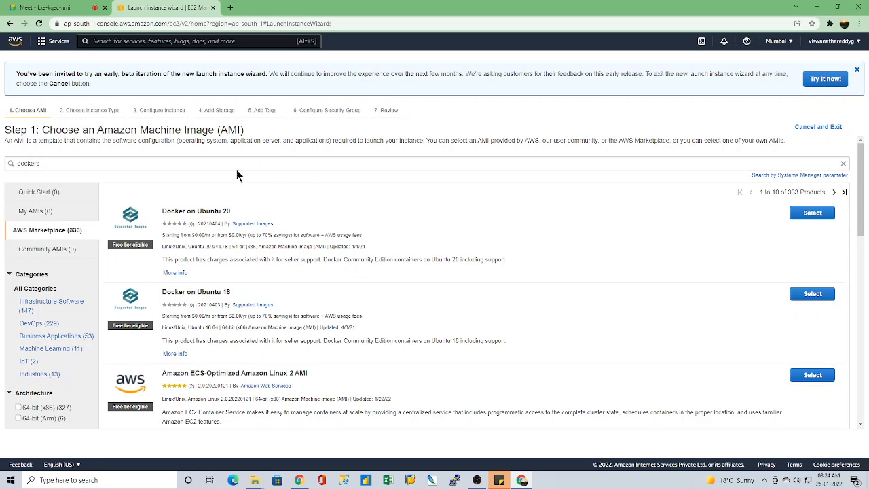
{"action": "left_click", "coordinate": [833, 129]}
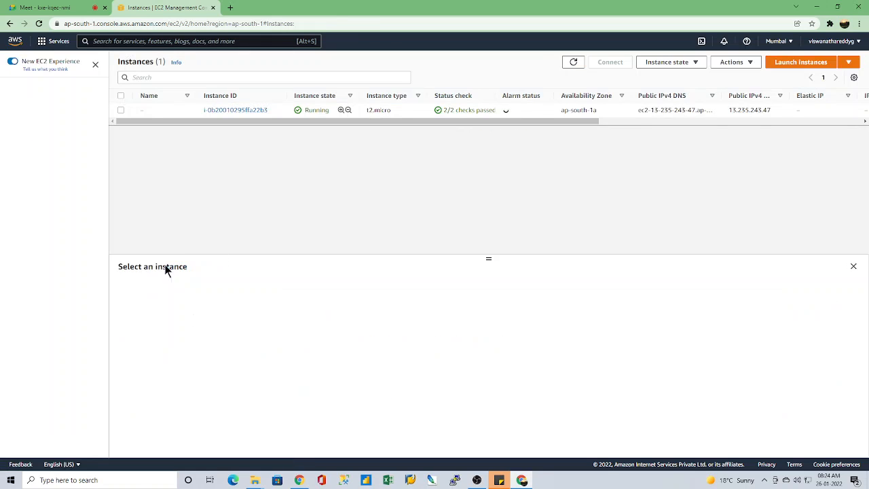
{"action": "left_click_drag", "start_coordinate": [490, 258], "coordinate": [490, 150]}
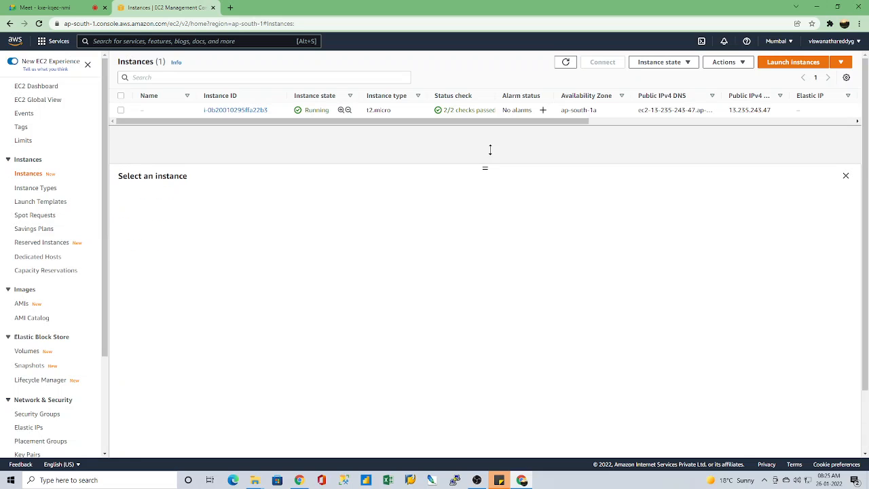
{"action": "left_click", "coordinate": [786, 61]}
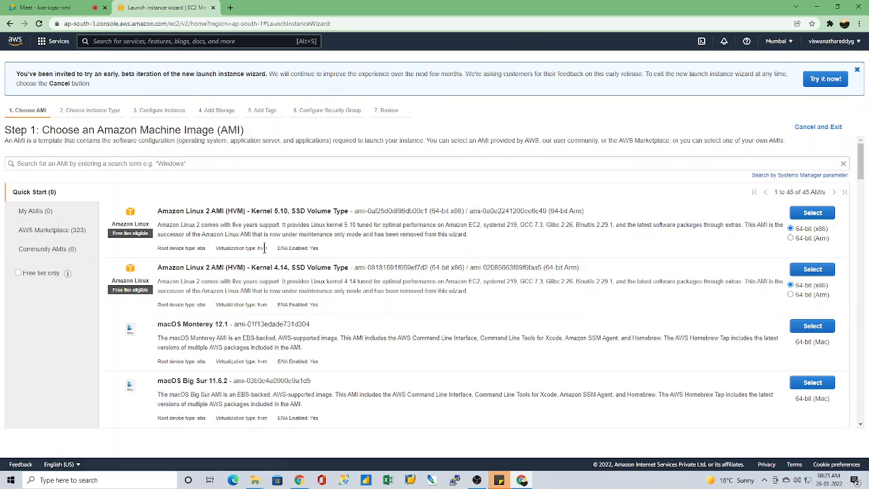
{"action": "left_click", "coordinate": [42, 231]}
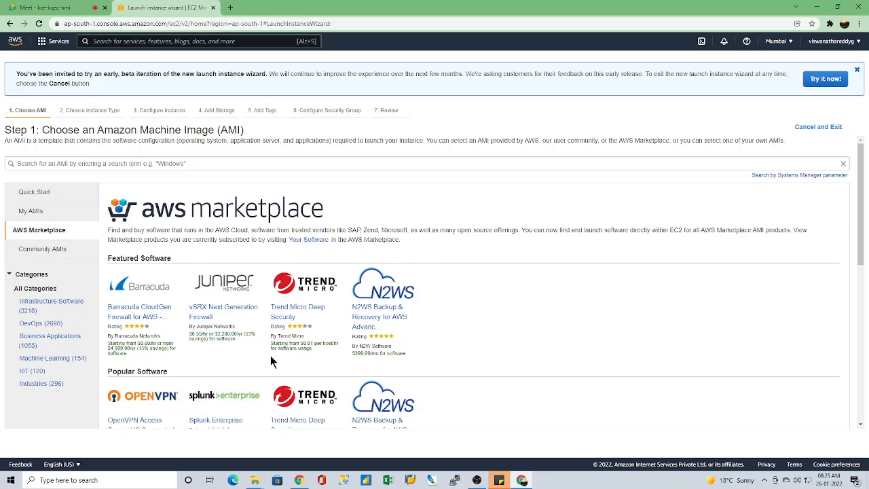
Step: Browse the Marketplace category overview and open the eCommerce products under Business Applications
{"action": "scroll", "coordinate": [271, 356], "scroll_direction": "down", "scroll_amount": 3}
{"action": "scroll", "coordinate": [273, 360], "scroll_direction": "down", "scroll_amount": 2}
{"action": "scroll", "coordinate": [311, 365], "scroll_direction": "up", "scroll_amount": 3}
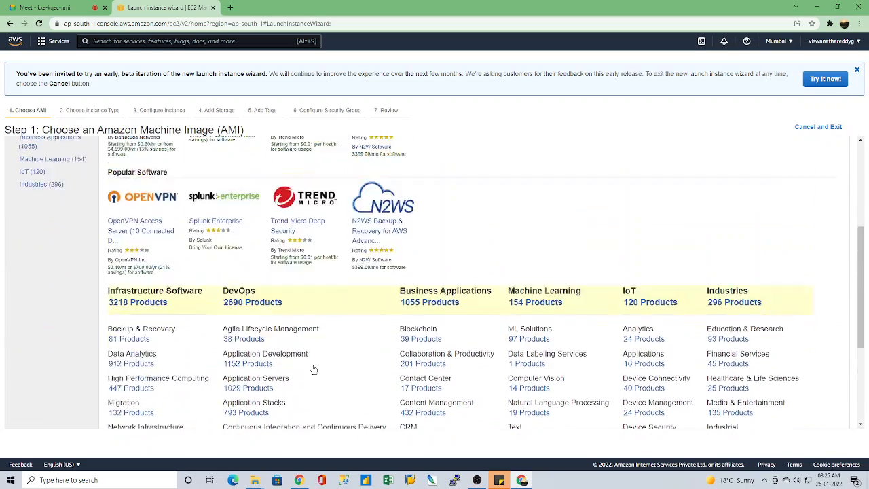
{"action": "scroll", "coordinate": [313, 370], "scroll_direction": "down", "scroll_amount": 3}
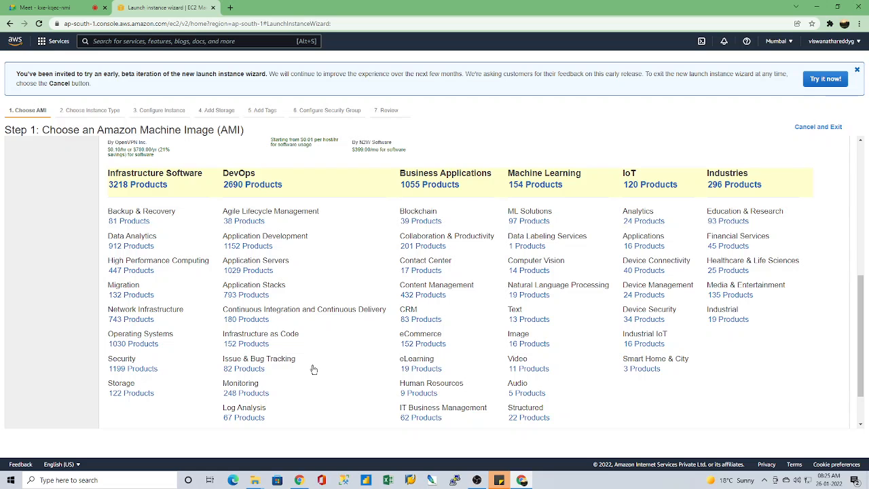
{"action": "scroll", "coordinate": [494, 333], "scroll_direction": "down", "scroll_amount": 1}
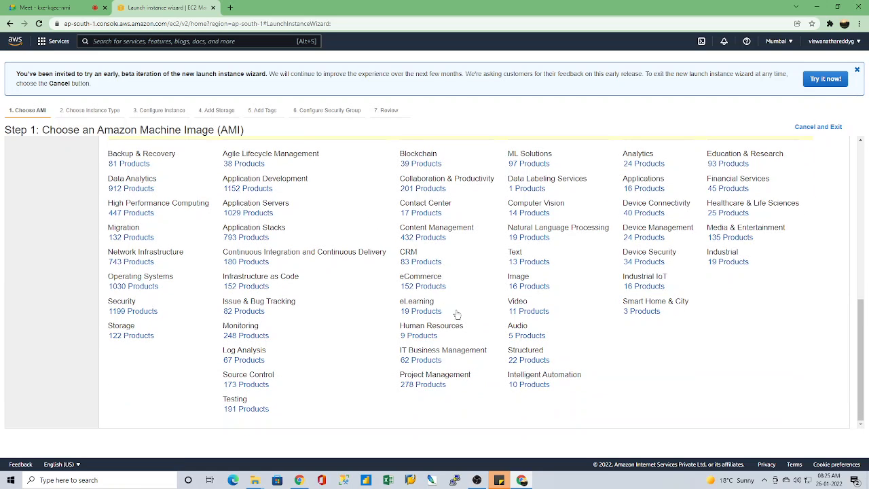
{"action": "scroll", "coordinate": [458, 315], "scroll_direction": "up", "scroll_amount": 1}
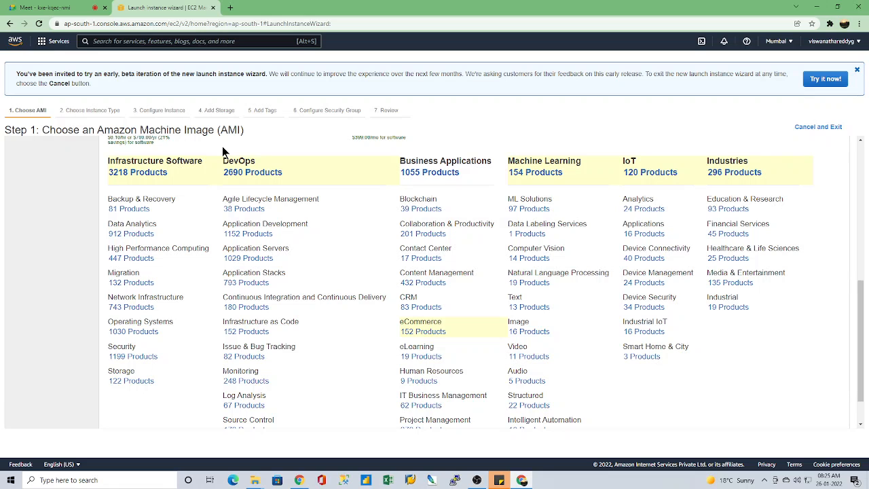
{"action": "left_click", "coordinate": [437, 331]}
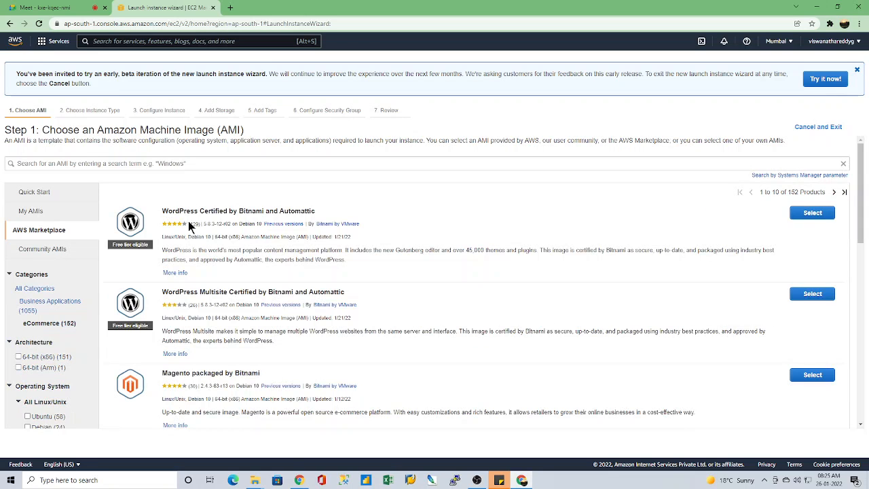
Step: Look through the first page of eCommerce AMIs, from WordPress and Magento to Pulse Secure Virtual Traffic Manager
{"action": "scroll", "coordinate": [265, 333], "scroll_direction": "down", "scroll_amount": 3}
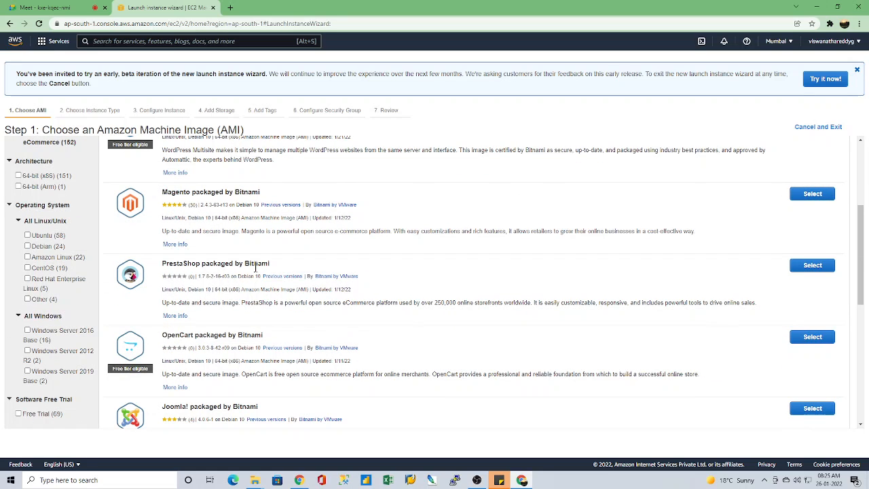
{"action": "scroll", "coordinate": [252, 359], "scroll_direction": "down", "scroll_amount": 3}
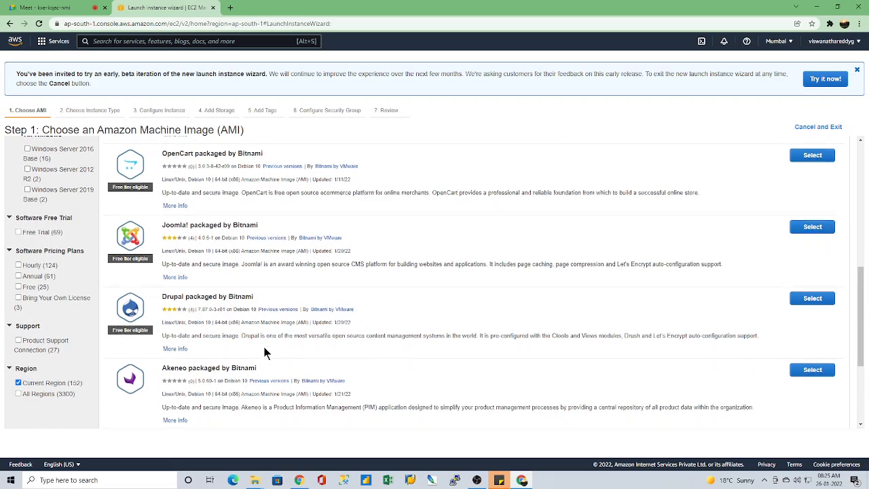
{"action": "scroll", "coordinate": [191, 266], "scroll_direction": "down", "scroll_amount": 3}
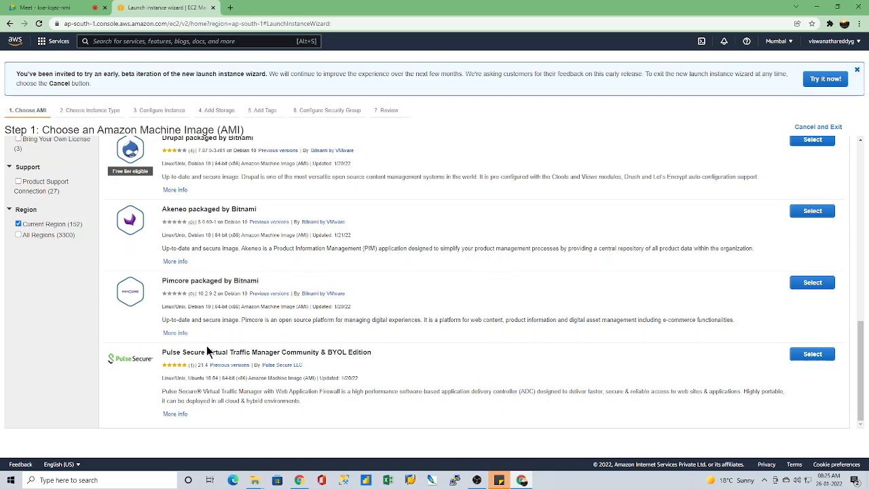
{"action": "scroll", "coordinate": [320, 363], "scroll_direction": "up", "scroll_amount": 10}
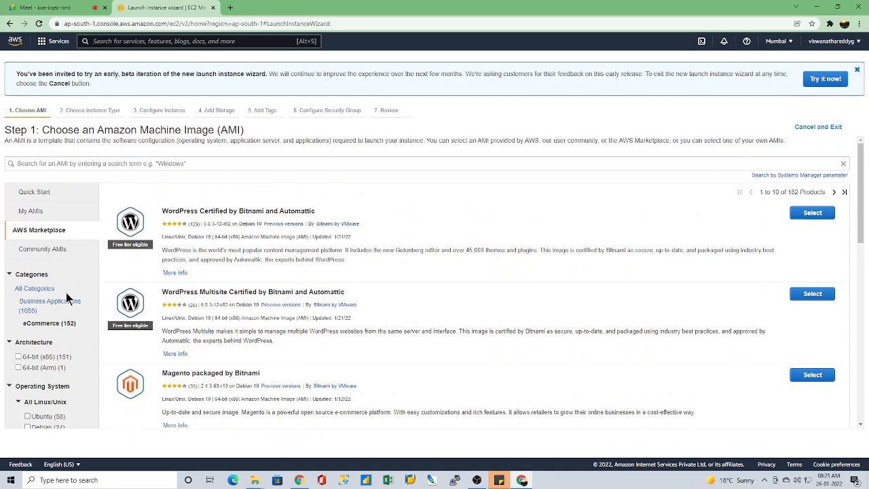
Step: Leave the eCommerce listing by exiting the launch wizard, and open AWS Marketplace in a fresh instance launch
{"action": "left_click", "coordinate": [825, 128]}
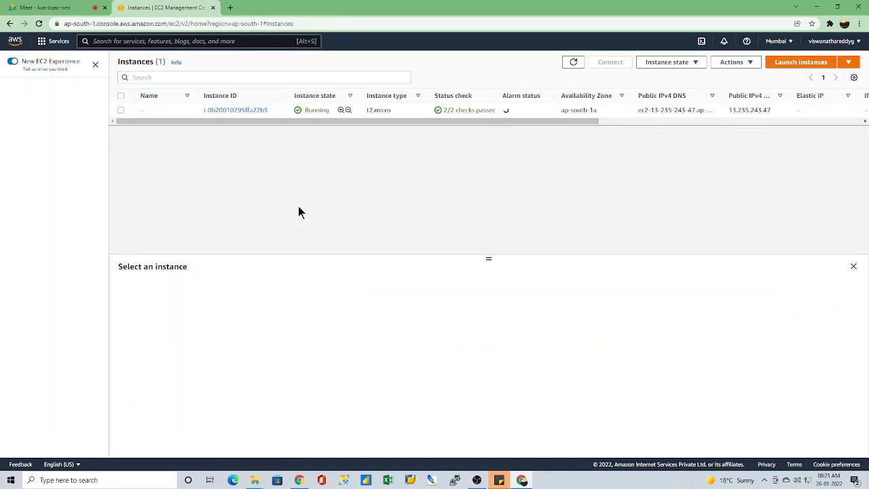
{"action": "left_click_drag", "start_coordinate": [489, 258], "coordinate": [485, 169]}
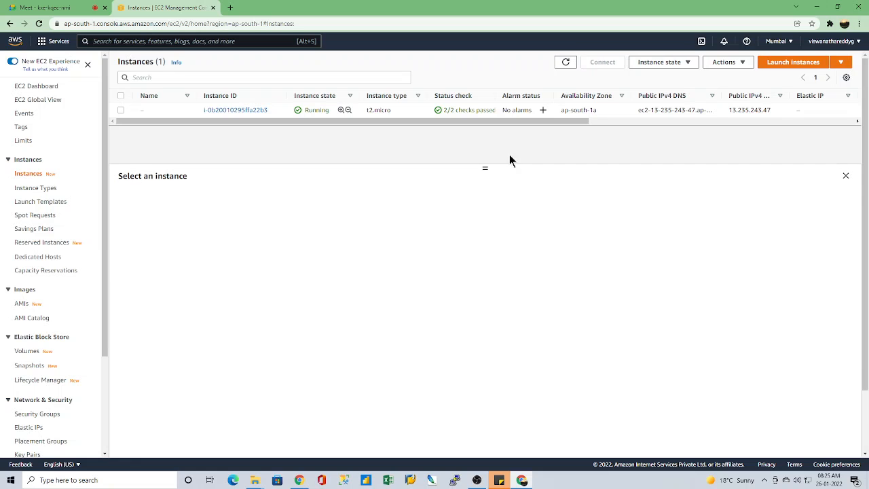
{"action": "left_click", "coordinate": [794, 61]}
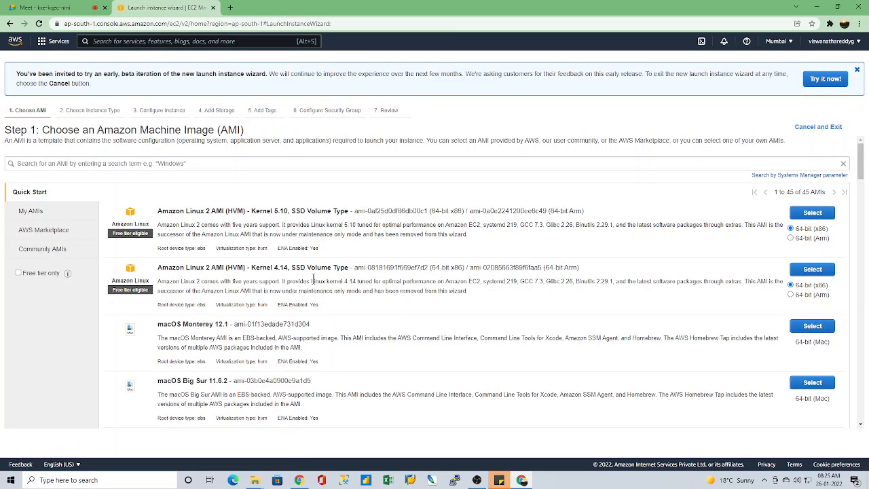
{"action": "left_click", "coordinate": [38, 235]}
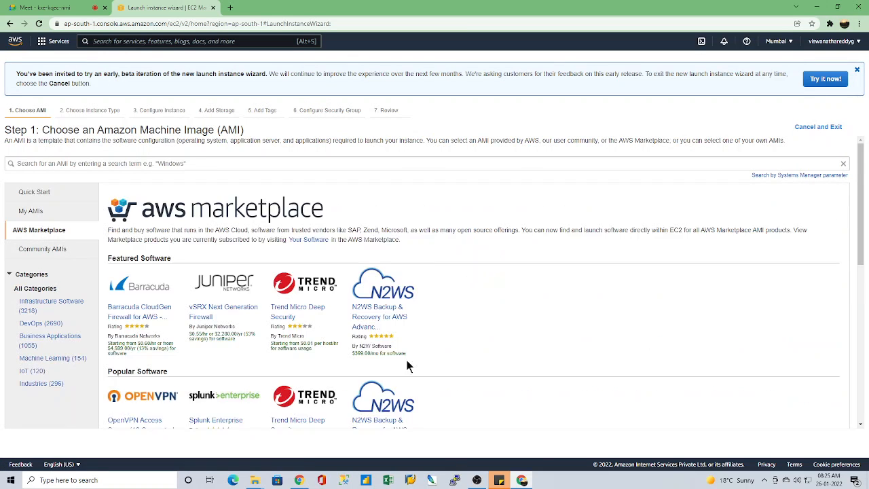
Step: Examine the Marketplace's featured and popular software and its category overview, from Infrastructure Software to Industries
{"action": "scroll", "coordinate": [305, 327], "scroll_direction": "down", "scroll_amount": 6}
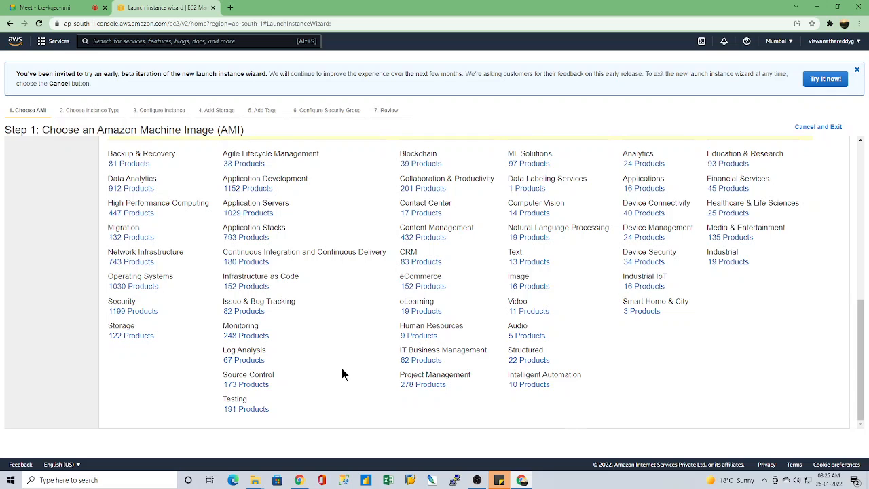
{"action": "scroll", "coordinate": [341, 373], "scroll_direction": "up", "scroll_amount": 4}
{"action": "scroll", "coordinate": [342, 371], "scroll_direction": "up", "scroll_amount": 2}
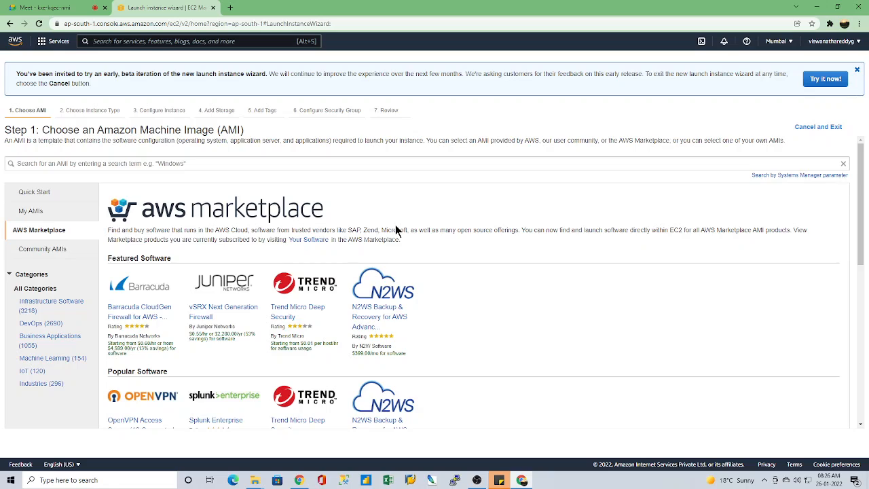
{"action": "scroll", "coordinate": [303, 330], "scroll_direction": "down", "scroll_amount": 3}
{"action": "scroll", "coordinate": [310, 340], "scroll_direction": "up", "scroll_amount": 1}
{"action": "scroll", "coordinate": [310, 338], "scroll_direction": "up", "scroll_amount": 2}
{"action": "scroll", "coordinate": [327, 304], "scroll_direction": "down", "scroll_amount": 4}
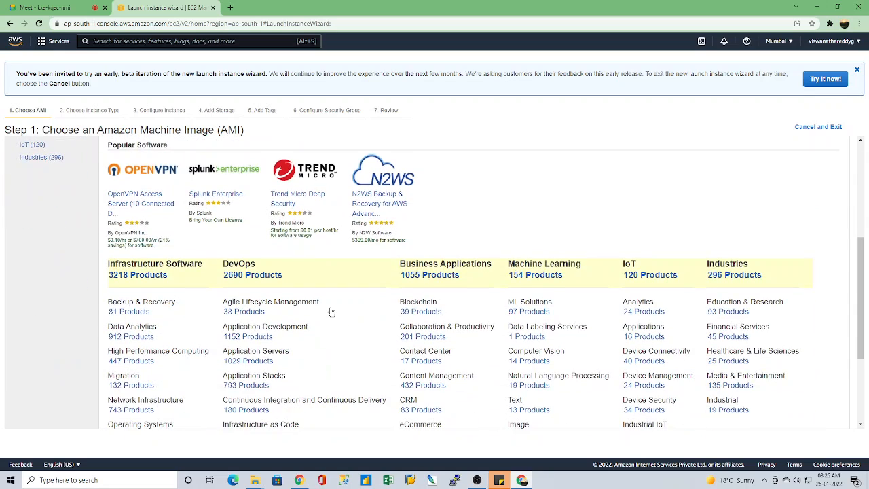
Step: Look through the first page of Community AMIs, from Amazon Linux and Windows Server to Deep Learning images, and return to AWS Marketplace
{"action": "scroll", "coordinate": [330, 313], "scroll_direction": "down", "scroll_amount": 2}
{"action": "scroll", "coordinate": [331, 313], "scroll_direction": "up", "scroll_amount": 5}
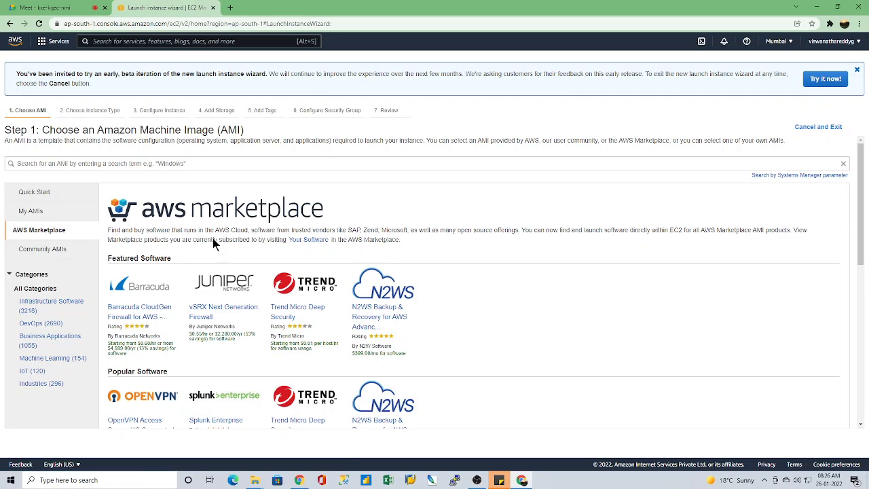
{"action": "left_click", "coordinate": [40, 251]}
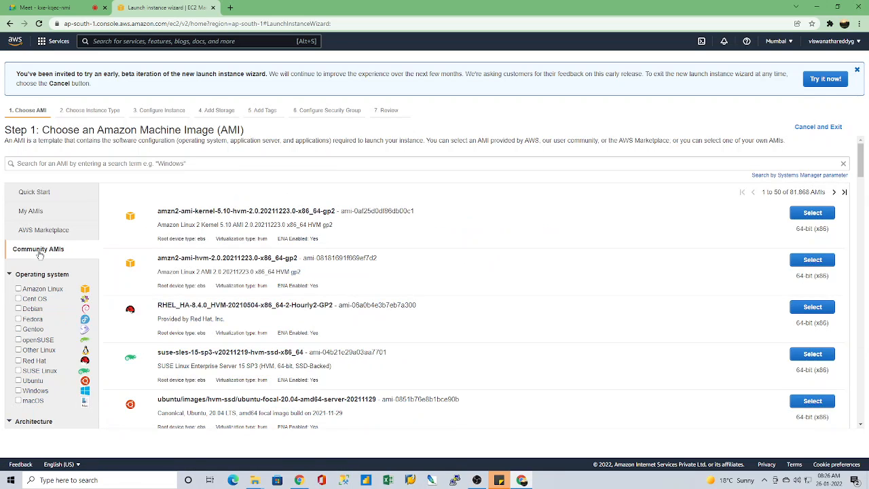
{"action": "scroll", "coordinate": [412, 296], "scroll_direction": "down", "scroll_amount": 4}
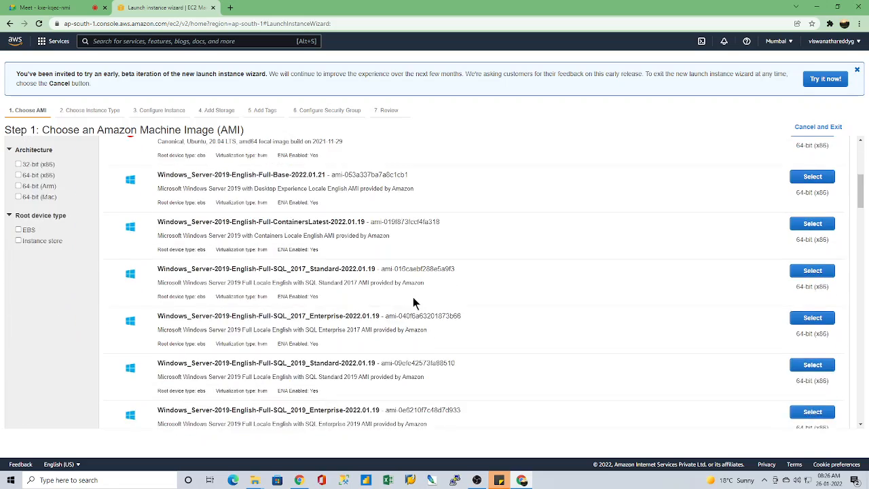
{"action": "scroll", "coordinate": [413, 297], "scroll_direction": "up", "scroll_amount": 4}
{"action": "scroll", "coordinate": [412, 297], "scroll_direction": "down", "scroll_amount": 9}
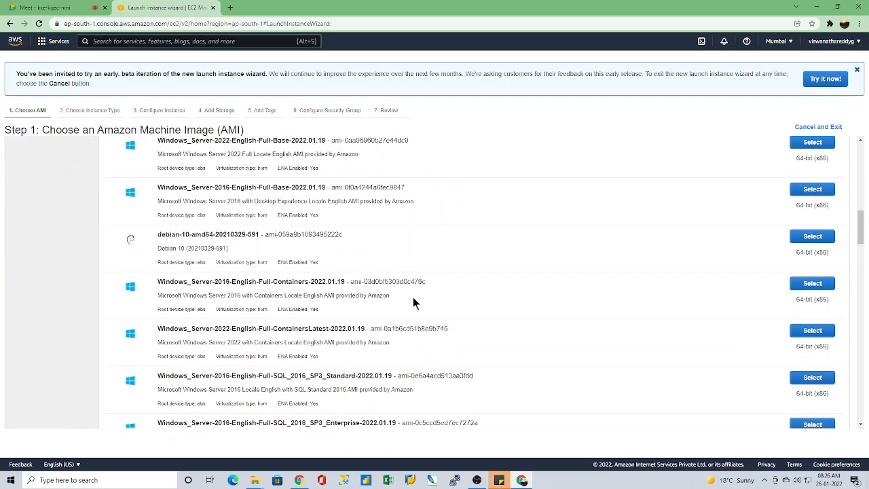
{"action": "scroll", "coordinate": [413, 297], "scroll_direction": "down", "scroll_amount": 3}
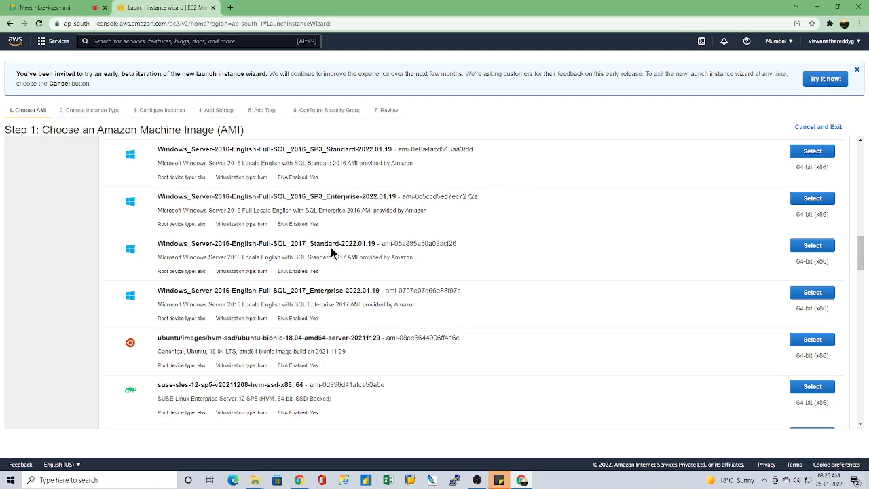
{"action": "scroll", "coordinate": [322, 352], "scroll_direction": "down", "scroll_amount": 10}
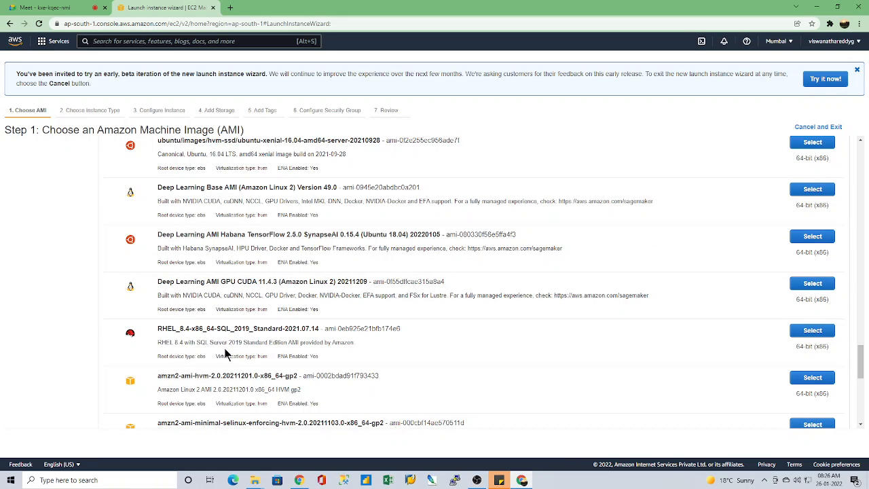
{"action": "scroll", "coordinate": [197, 322], "scroll_direction": "down", "scroll_amount": 3}
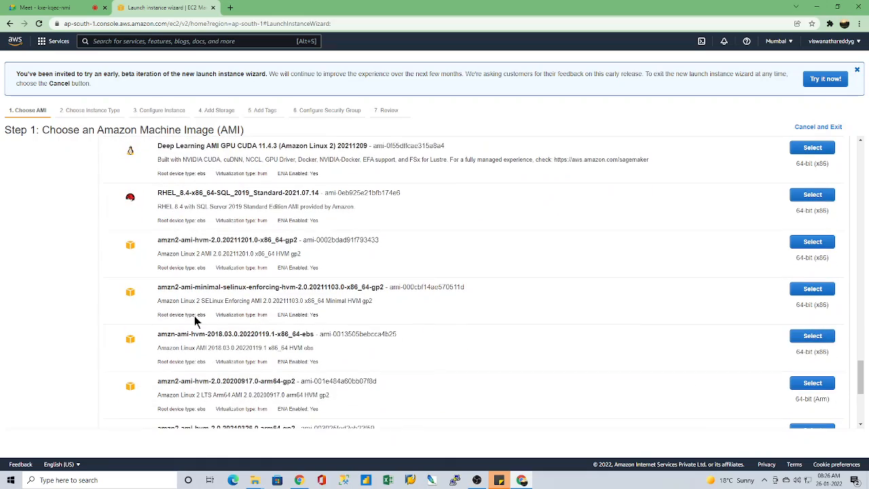
{"action": "scroll", "coordinate": [290, 356], "scroll_direction": "down", "scroll_amount": 1}
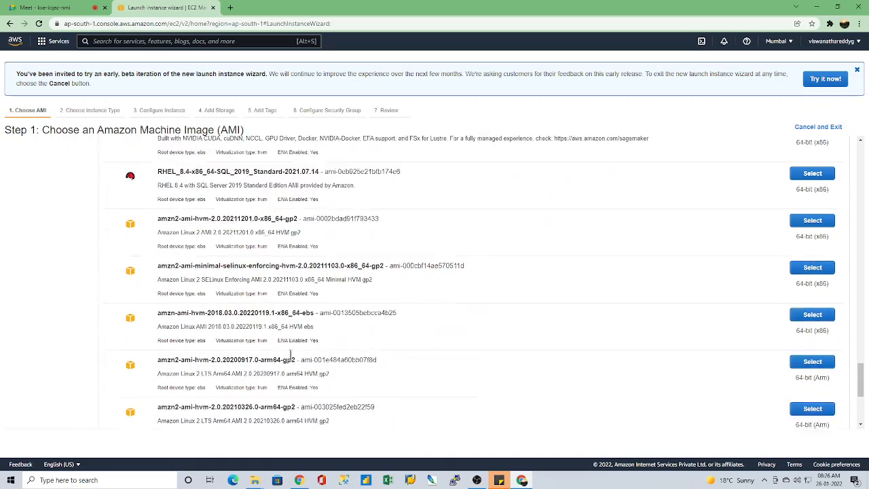
{"action": "scroll", "coordinate": [290, 356], "scroll_direction": "down", "scroll_amount": 4}
{"action": "scroll", "coordinate": [291, 356], "scroll_direction": "down", "scroll_amount": 1}
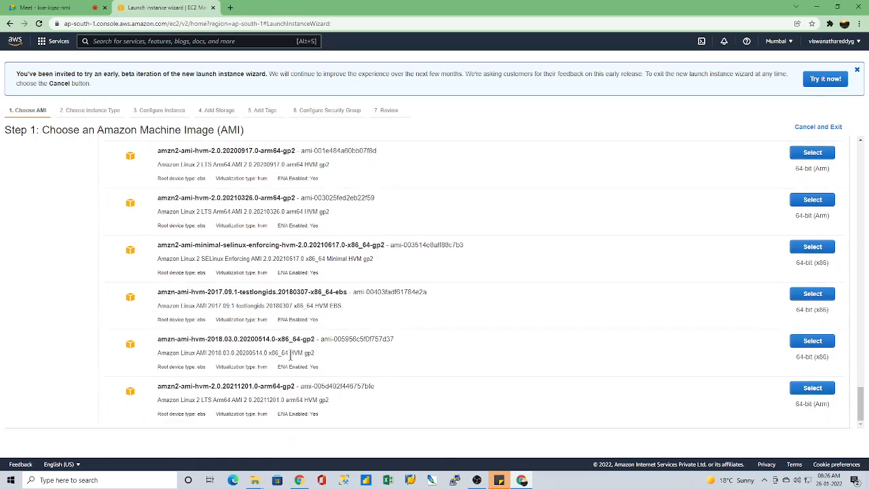
{"action": "scroll", "coordinate": [290, 356], "scroll_direction": "up", "scroll_amount": 15}
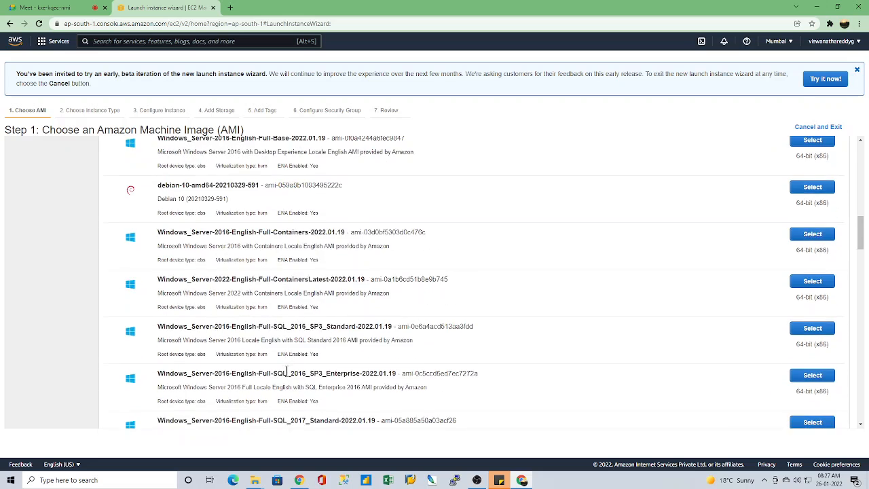
{"action": "scroll", "coordinate": [287, 372], "scroll_direction": "up", "scroll_amount": 10}
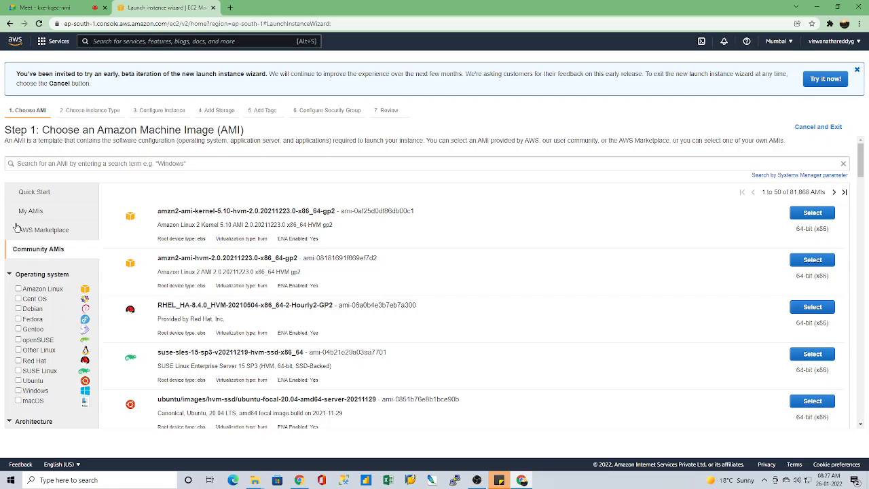
{"action": "left_click", "coordinate": [41, 231]}
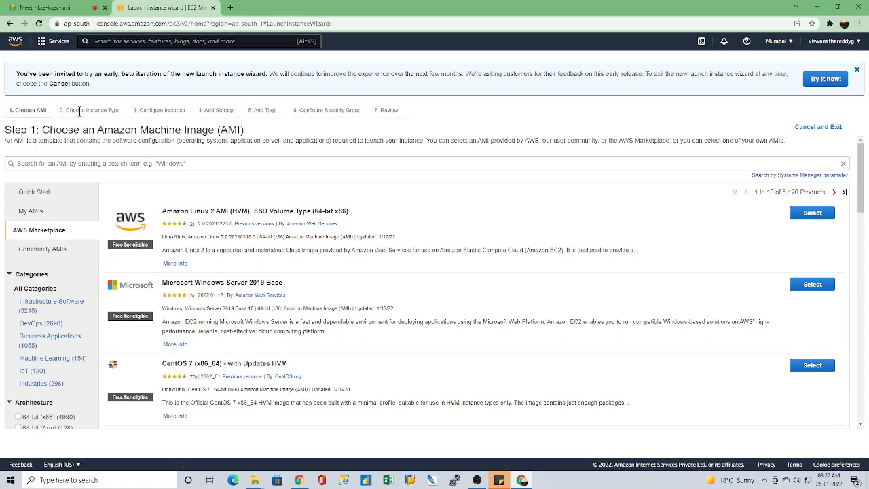
Step: Open the EC2 instances list, enlarge the details area, select the t2.micro instance and copy its public IPv4 address
{"action": "left_click", "coordinate": [42, 40]}
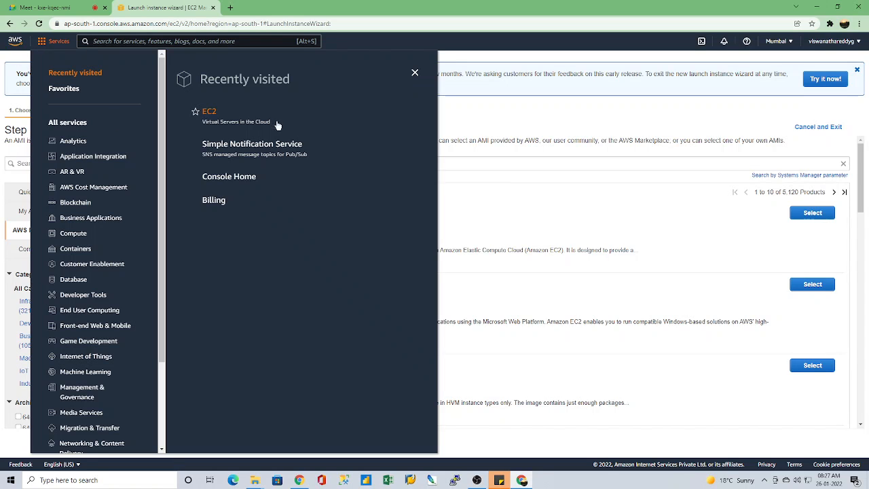
{"action": "left_click", "coordinate": [213, 113]}
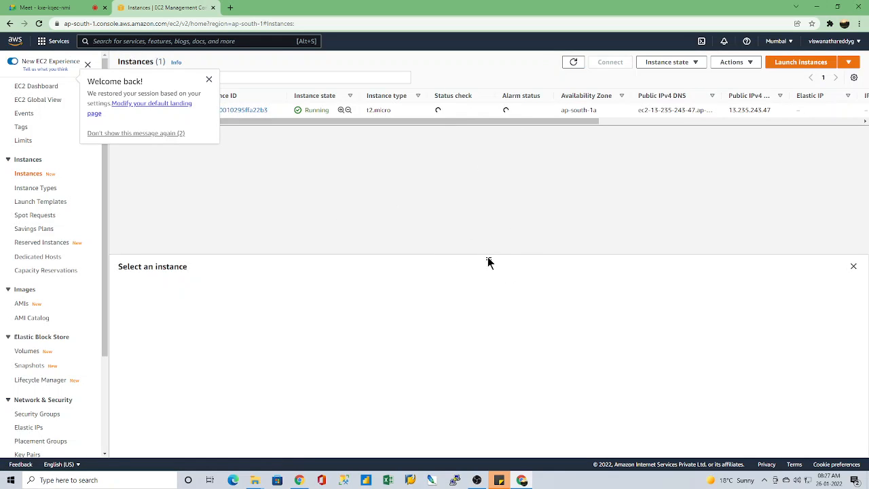
{"action": "left_click_drag", "start_coordinate": [487, 254], "coordinate": [495, 151]}
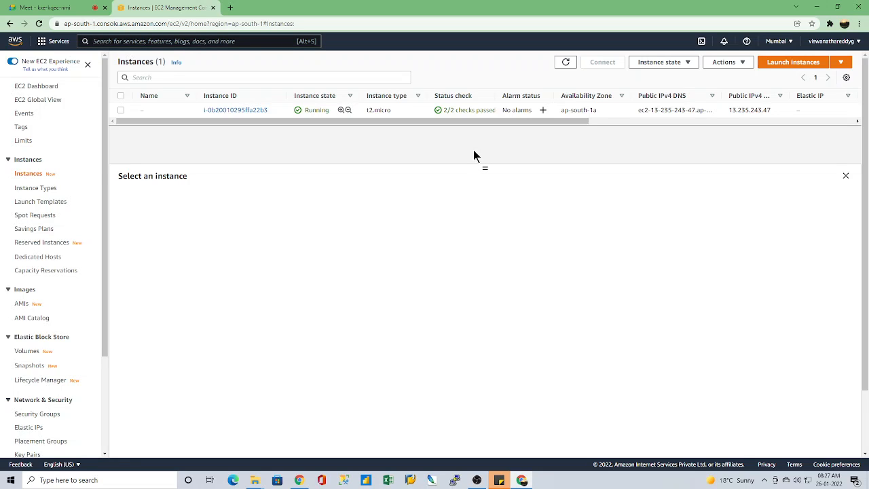
{"action": "left_click", "coordinate": [120, 109]}
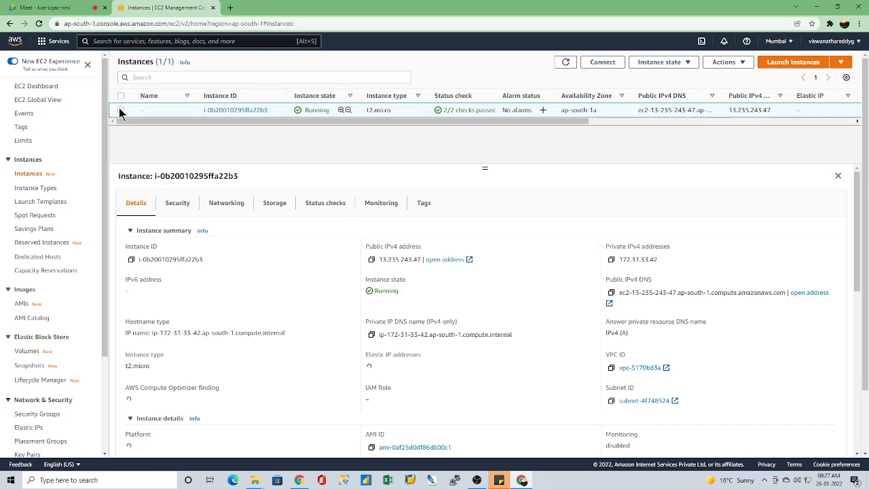
{"action": "left_click", "coordinate": [371, 259]}
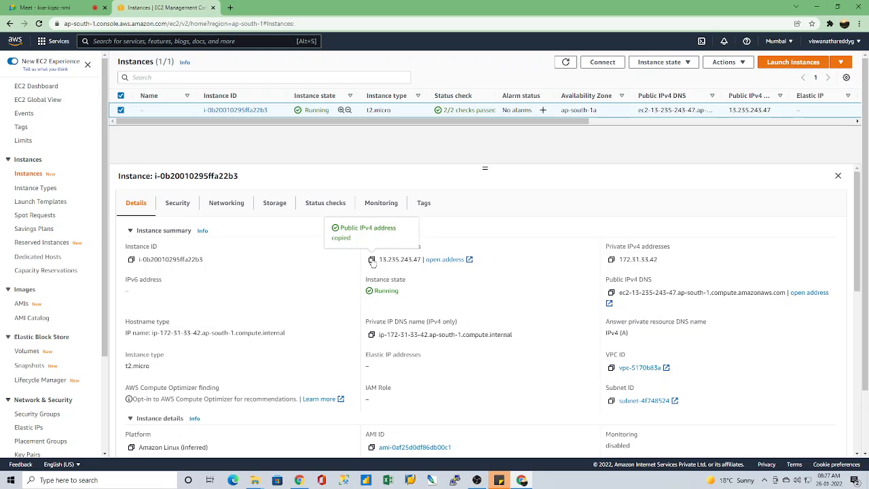
Step: Switch to PuTTY, open an SSH session on port 22 to the copied address, accept the host key and maximize the terminal
{"action": "left_click", "coordinate": [453, 481]}
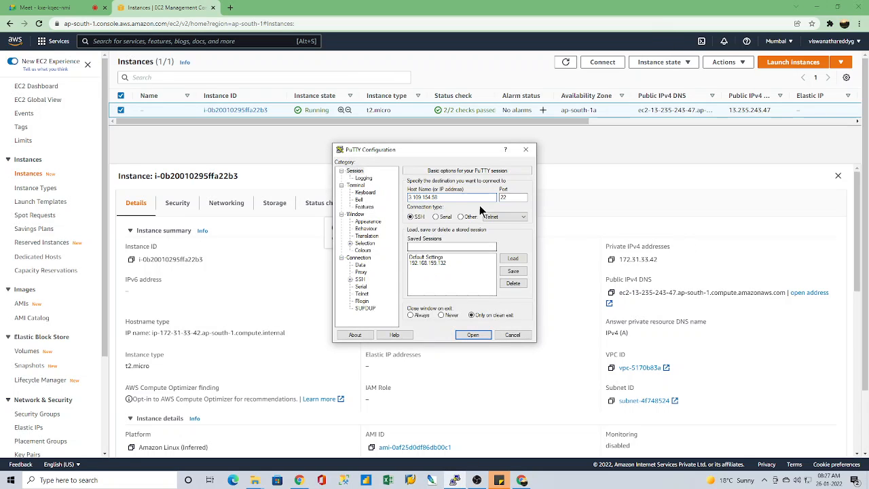
{"action": "left_click_drag", "start_coordinate": [454, 197], "coordinate": [341, 194]}
{"action": "key", "text": "ctrl+v"}
{"action": "left_click", "coordinate": [471, 335]}
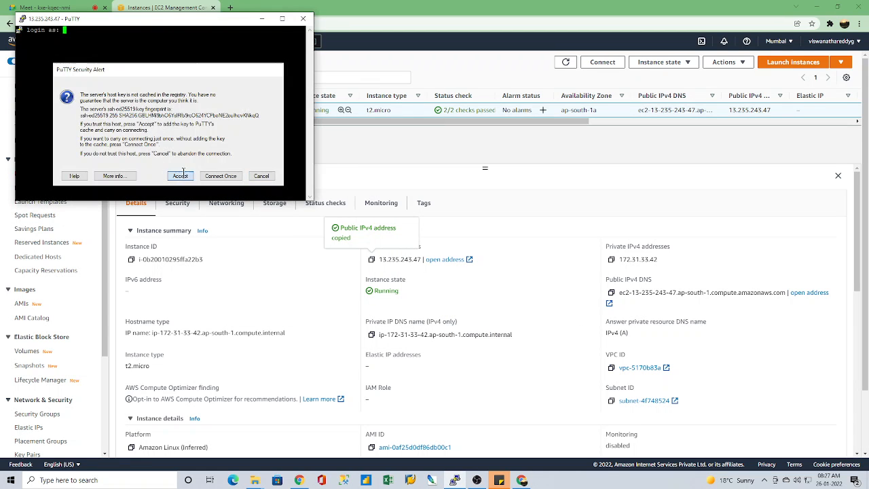
{"action": "left_click", "coordinate": [181, 175]}
{"action": "left_click", "coordinate": [281, 19]}
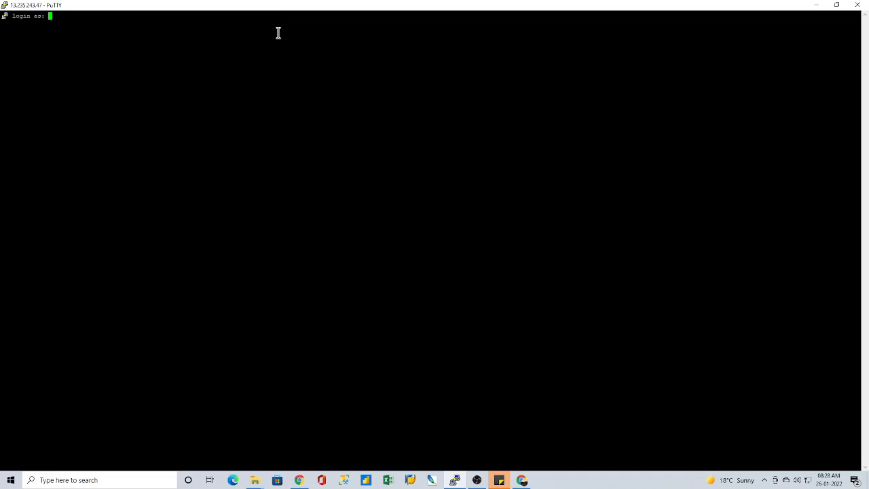
Step: Log in to the instance as ec2-user and start a root shell with sudo bash
{"action": "type", "text": "ec2-user"}
{"action": "key", "text": "Return"}
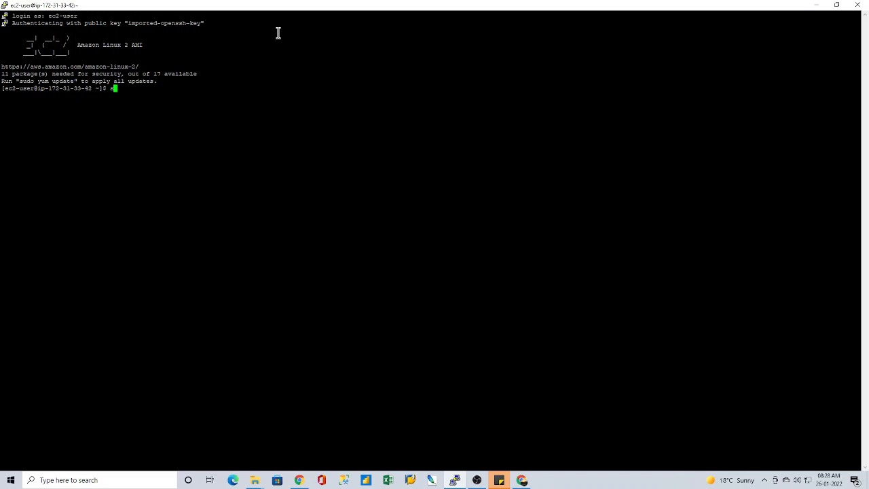
{"action": "type", "text": "sudo bash"}
{"action": "key", "text": "Return"}
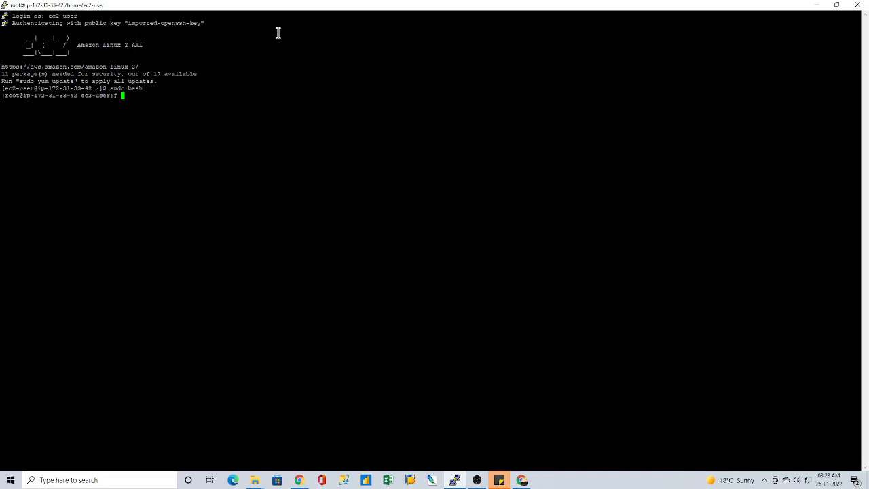
Step: Change the terminal font of the current session to Courier New, Bold, size 20, and apply it
{"action": "right_click", "coordinate": [332, 5]}
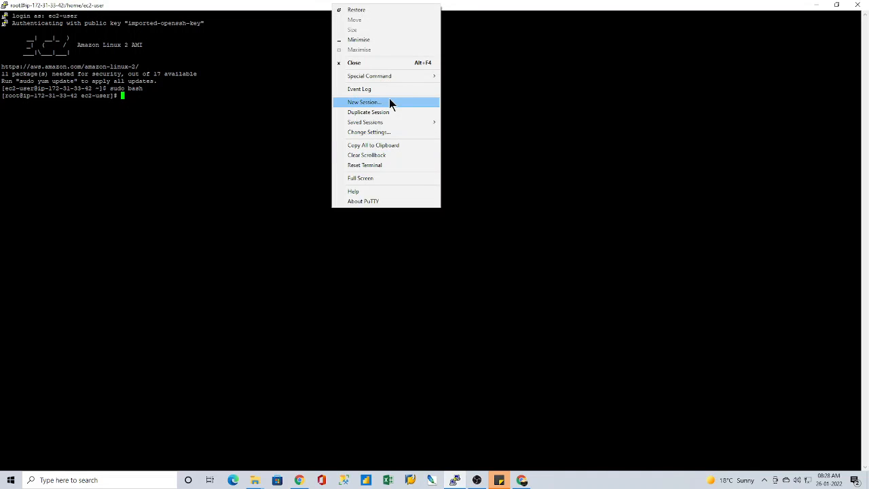
{"action": "left_click", "coordinate": [381, 131]}
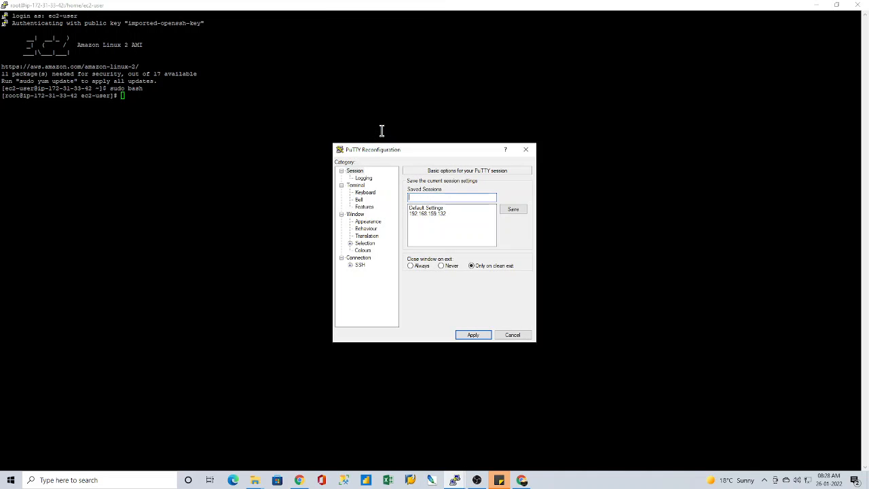
{"action": "left_click", "coordinate": [367, 222]}
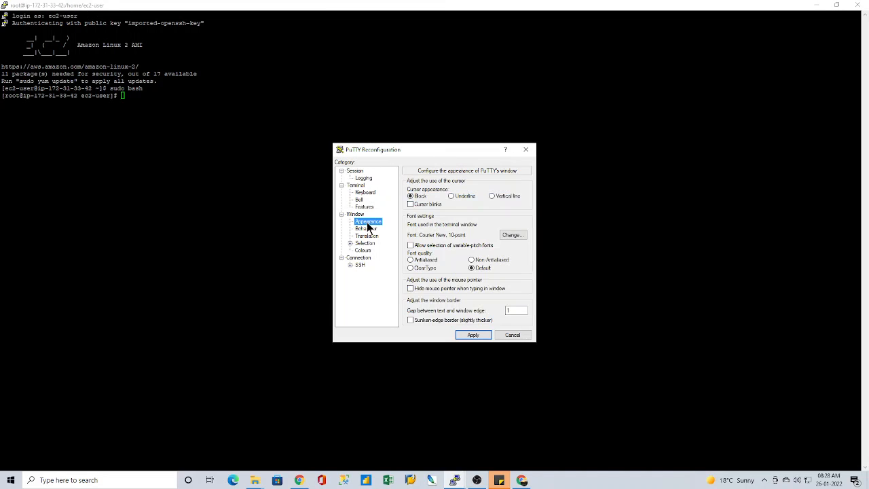
{"action": "left_click", "coordinate": [514, 236]}
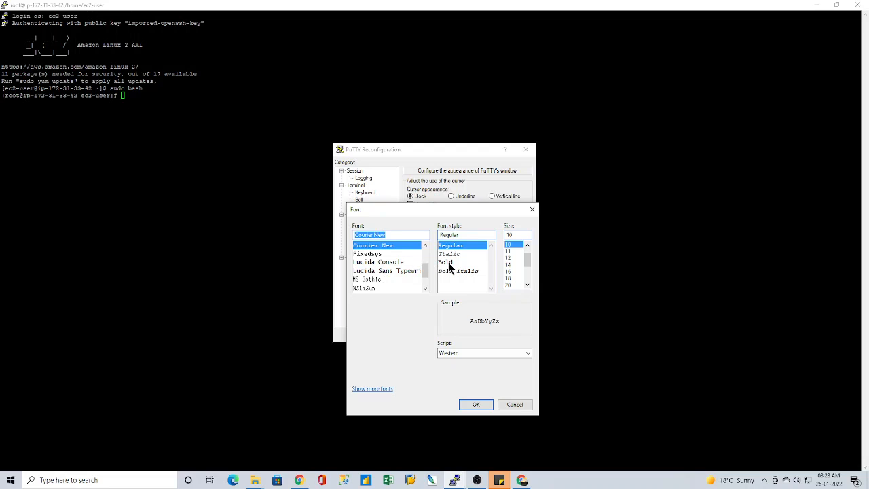
{"action": "left_click", "coordinate": [446, 262]}
{"action": "left_click", "coordinate": [510, 285]}
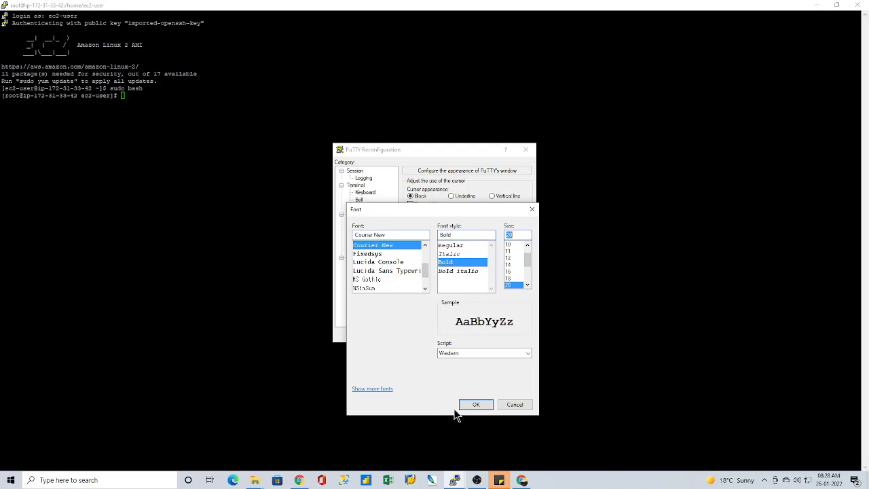
{"action": "left_click", "coordinate": [475, 404]}
{"action": "left_click", "coordinate": [473, 335]}
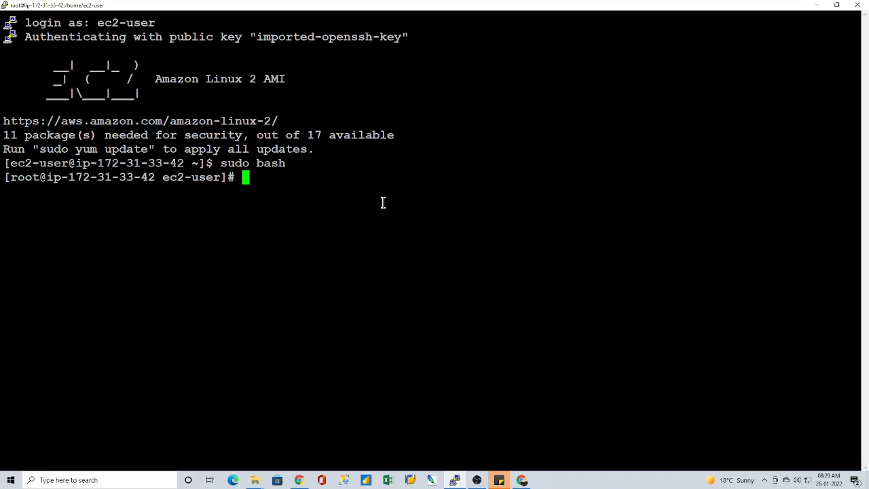
Step: Install the Apache web server on the instance with yum install httpd -y
{"action": "type", "text": "yum install "}
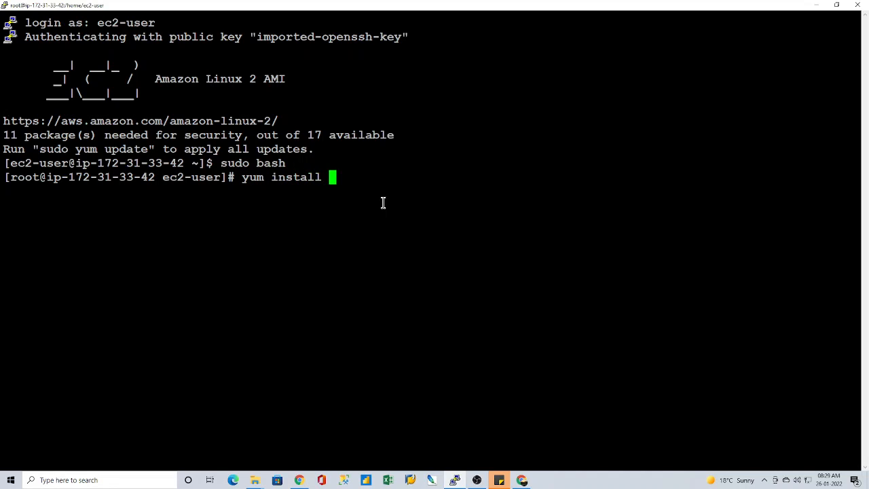
{"action": "type", "text": "httpd -y"}
{"action": "key", "text": "Return"}
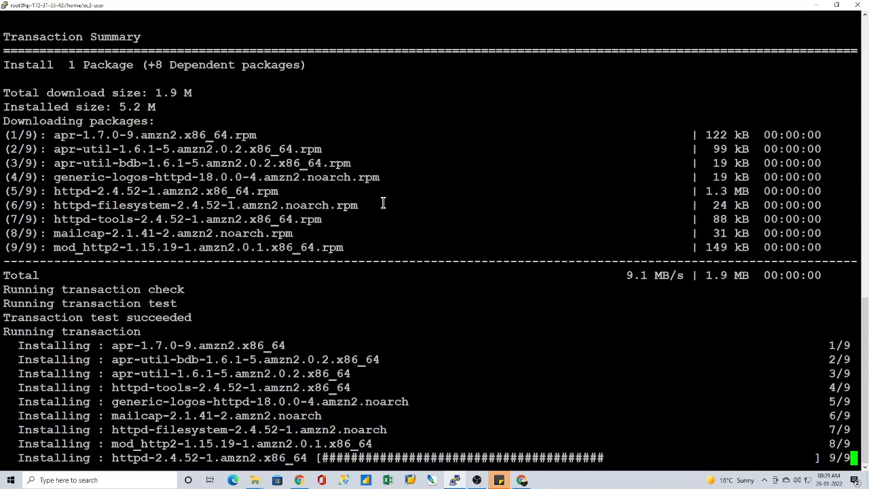
Step: Start the Apache web server with service httpd start
{"action": "type", "text": "s"}
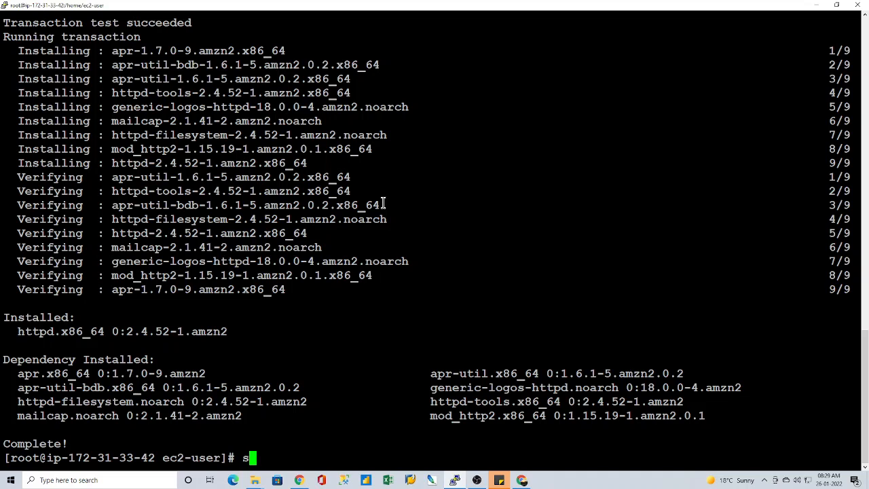
{"action": "type", "text": "ervice ht"}
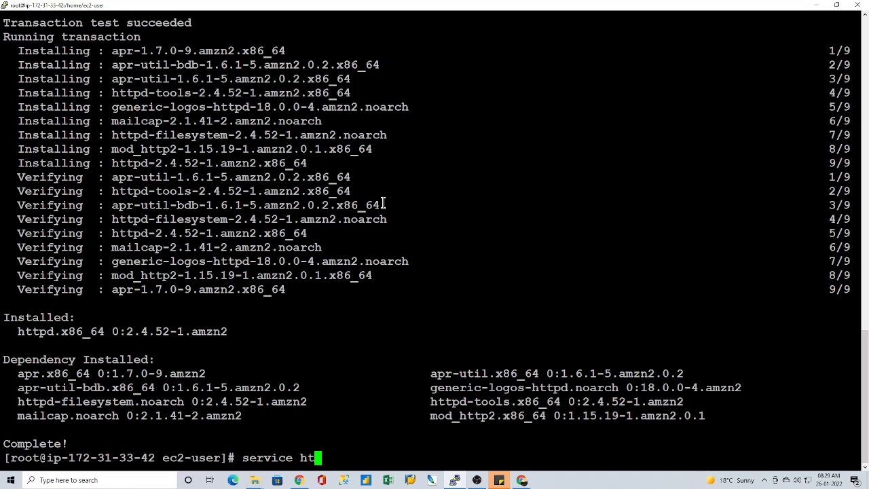
{"action": "type", "text": "tpd start"}
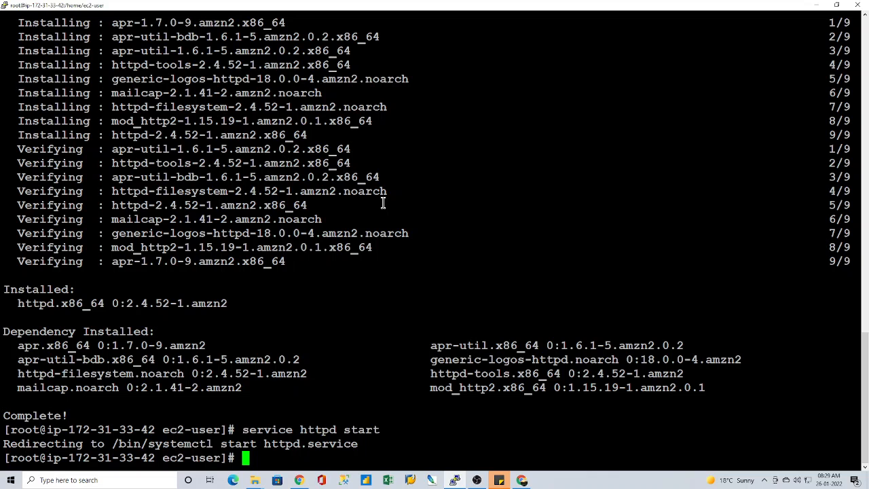
Step: Check the state of the Apache web server with service httpd status
{"action": "key", "text": "Up"}
{"action": "key", "text": "BackSpace"}
{"action": "key", "text": "BackSpace"}
{"action": "key", "text": "BackSpace"}
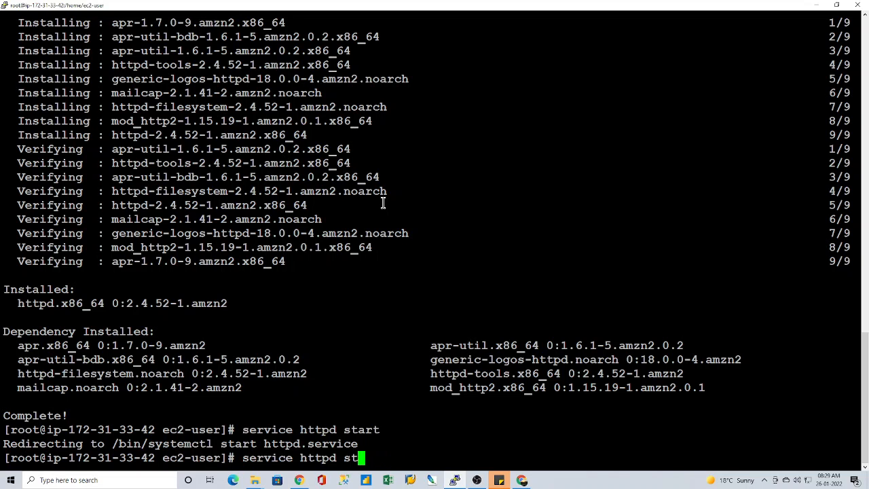
{"action": "type", "text": "atus"}
{"action": "key", "text": "Return"}
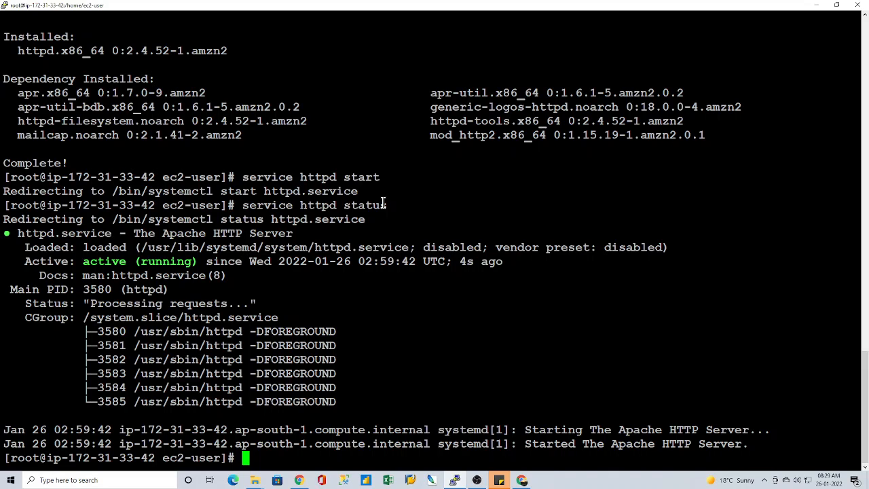
Step: Enable the Apache web server to start at boot with chkconfig httpd on
{"action": "type", "text": "chkconfi"}
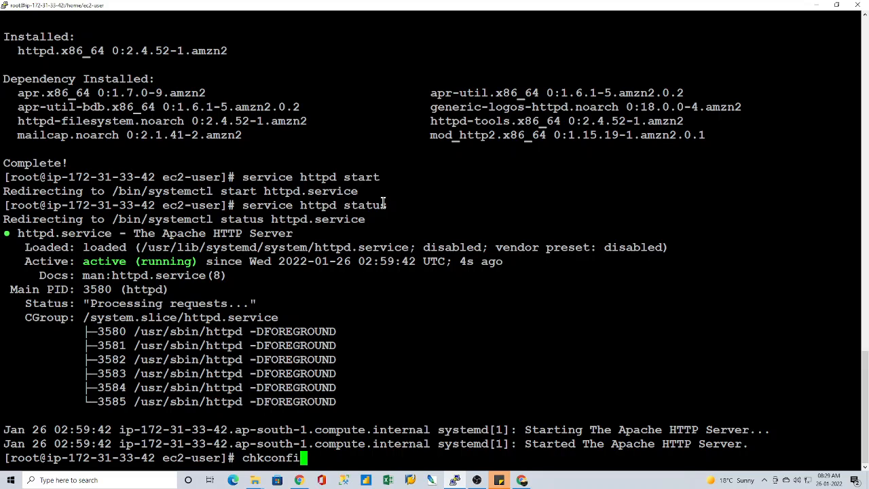
{"action": "type", "text": "g httpd on"}
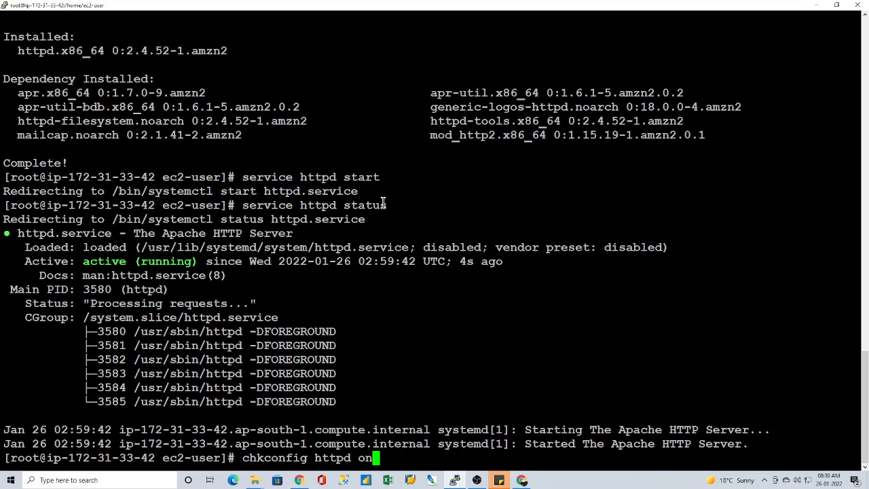
{"action": "key", "text": "Return"}
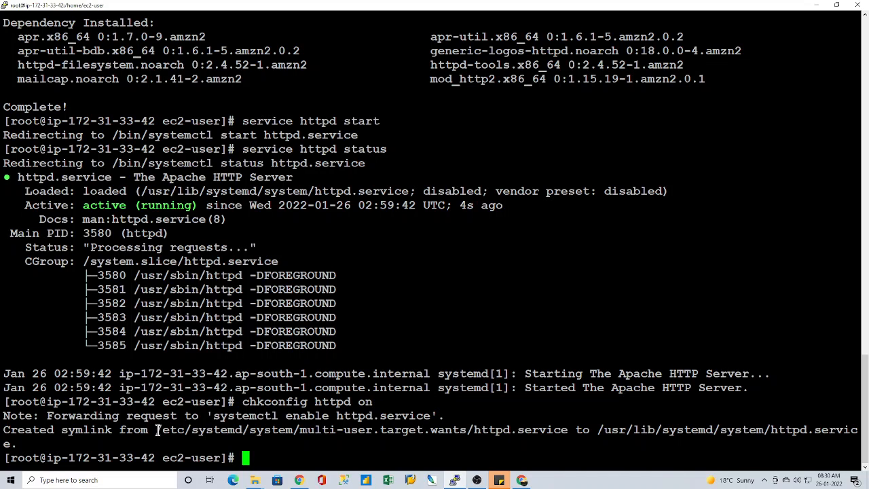
Step: Change to the symlink's directory, /etc/systemd/system/multi-user.target.wants/, and list its contents with ll
{"action": "left_click_drag", "start_coordinate": [158, 429], "coordinate": [565, 431]}
{"action": "left_click", "coordinate": [300, 428]}
{"action": "left_click_drag", "start_coordinate": [156, 429], "coordinate": [473, 432]}
{"action": "key", "text": "ctrl+c"}
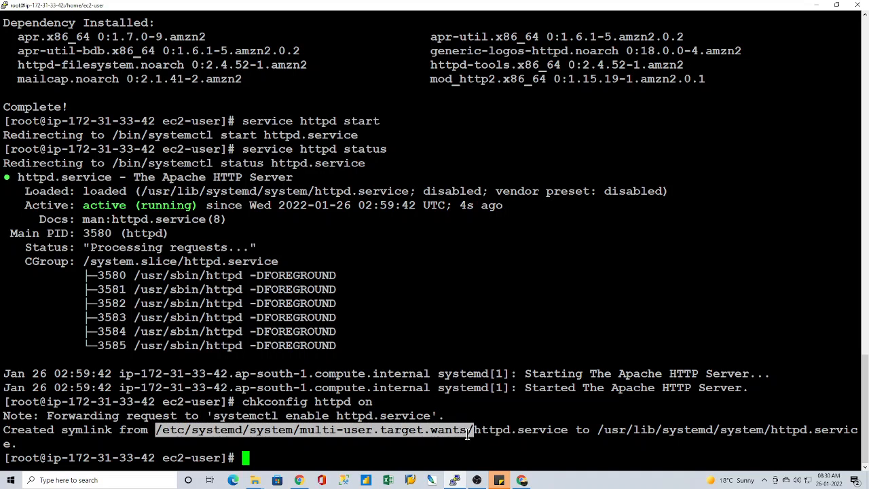
{"action": "type", "text": "cd"}
{"action": "right_click", "coordinate": [442, 321]}
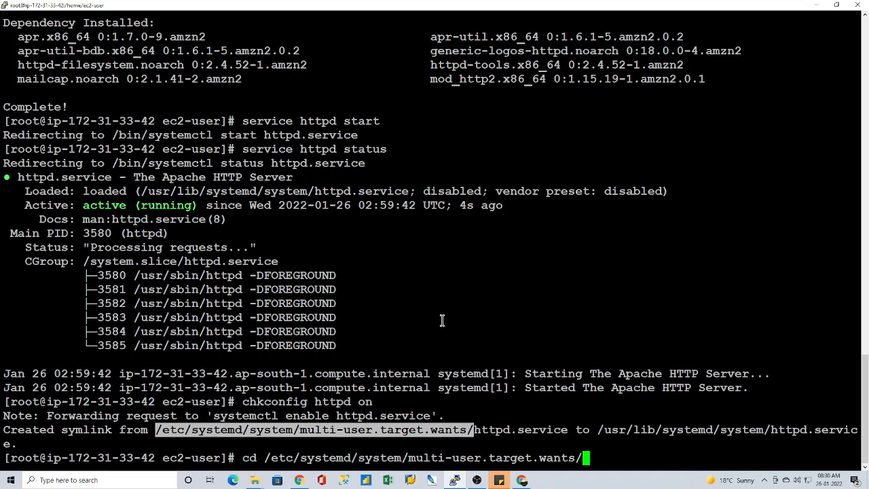
{"action": "key", "text": "Return"}
{"action": "left_click", "coordinate": [426, 406]}
{"action": "type", "text": "ll"}
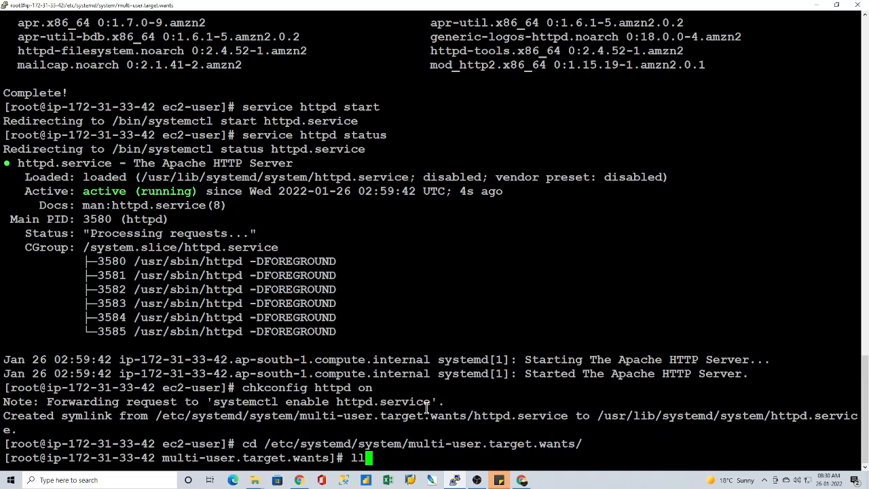
{"action": "key", "text": "Return"}
Step: Examine the httpd.service entry in the listing against the symlink paths reported by the chkconfig command
{"action": "scroll", "coordinate": [393, 253], "scroll_direction": "up", "scroll_amount": 6}
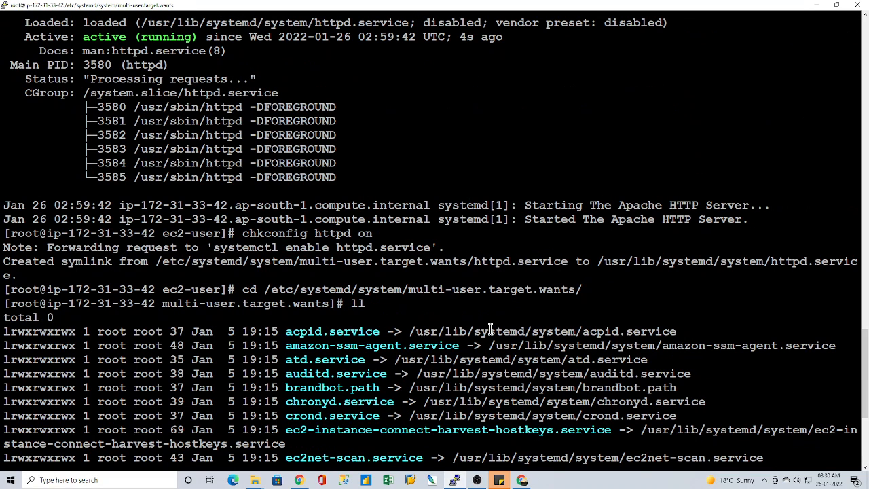
{"action": "scroll", "coordinate": [377, 351], "scroll_direction": "down", "scroll_amount": 6}
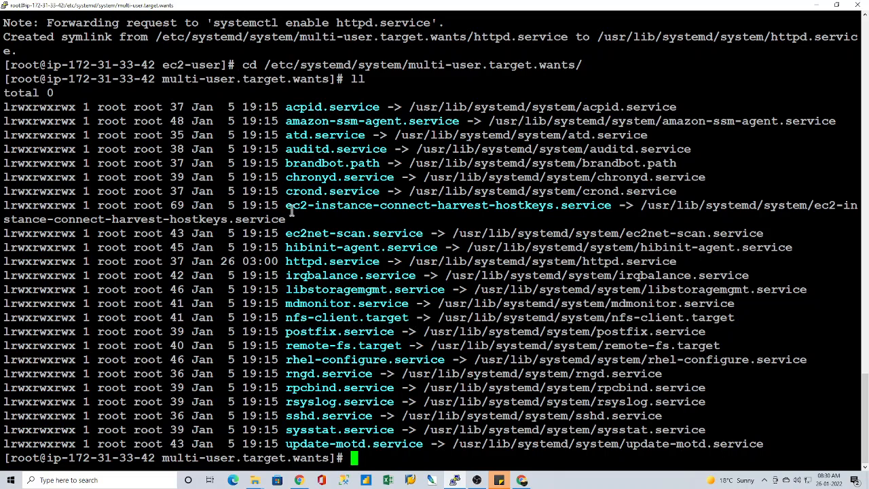
{"action": "left_click_drag", "start_coordinate": [286, 261], "coordinate": [379, 261]}
{"action": "scroll", "coordinate": [443, 306], "scroll_direction": "up", "scroll_amount": 5}
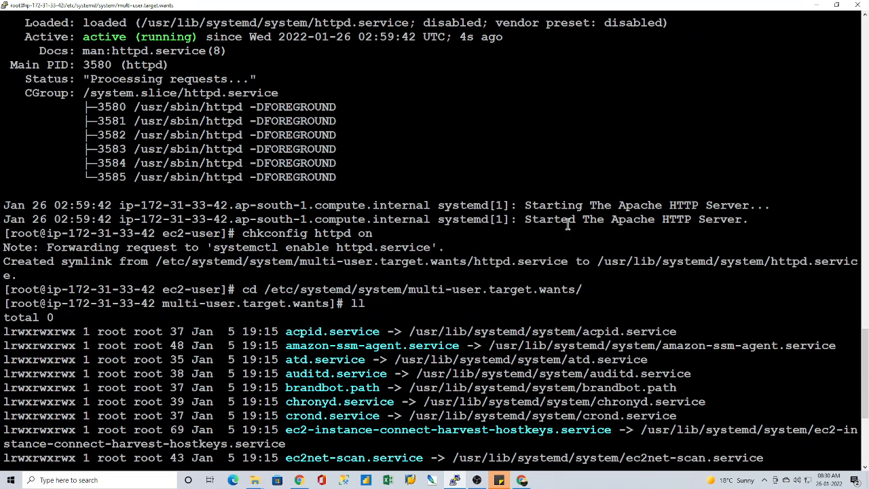
{"action": "left_click_drag", "start_coordinate": [598, 262], "coordinate": [760, 263]}
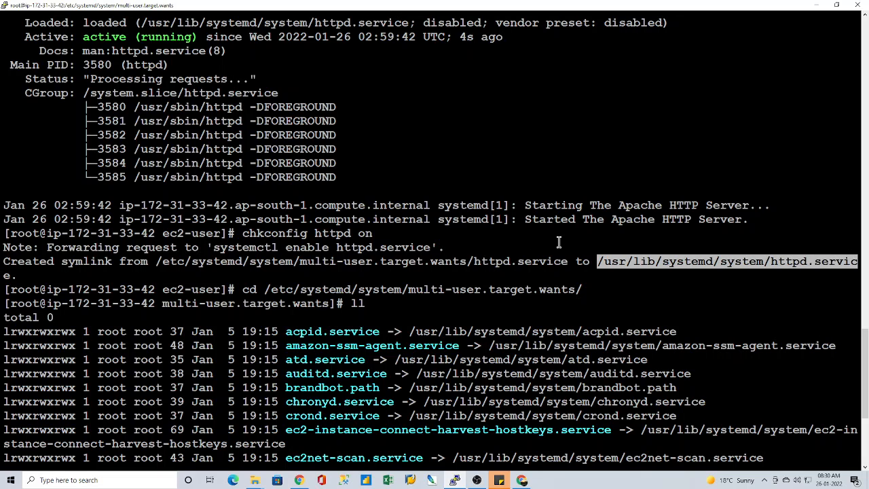
{"action": "left_click", "coordinate": [558, 243]}
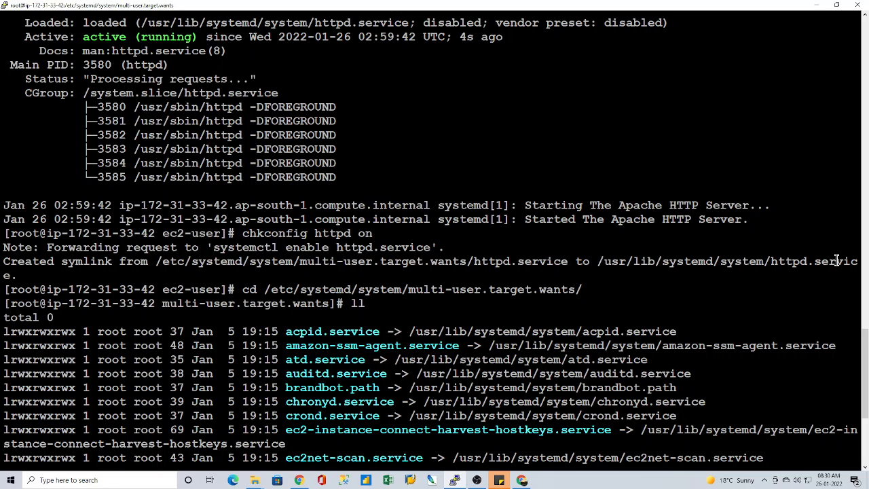
{"action": "scroll", "coordinate": [469, 306], "scroll_direction": "down", "scroll_amount": 5}
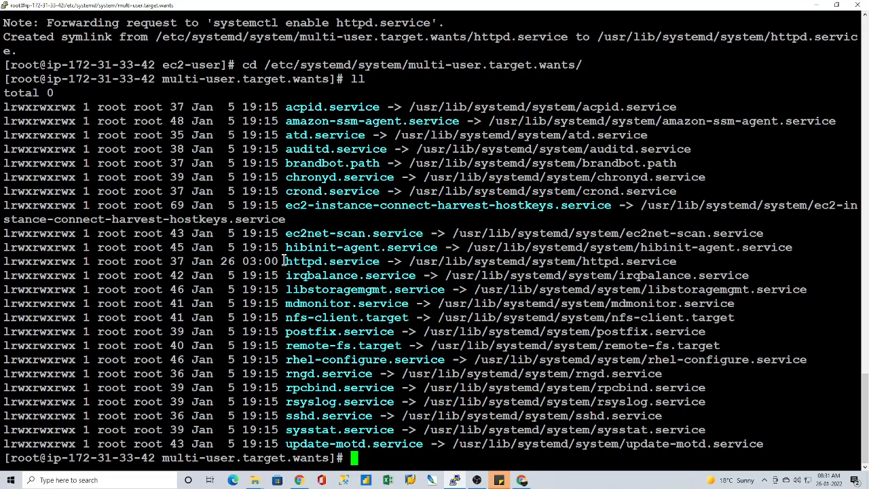
{"action": "left_click_drag", "start_coordinate": [285, 260], "coordinate": [675, 262]}
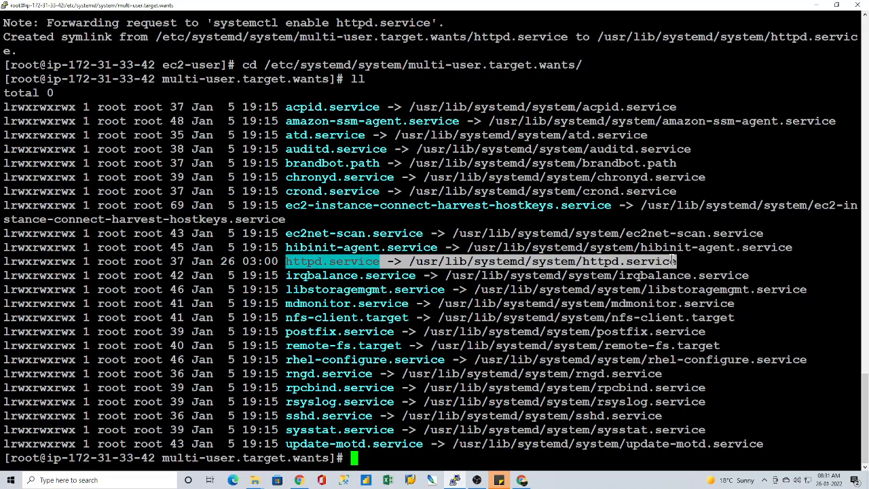
{"action": "left_click", "coordinate": [475, 290]}
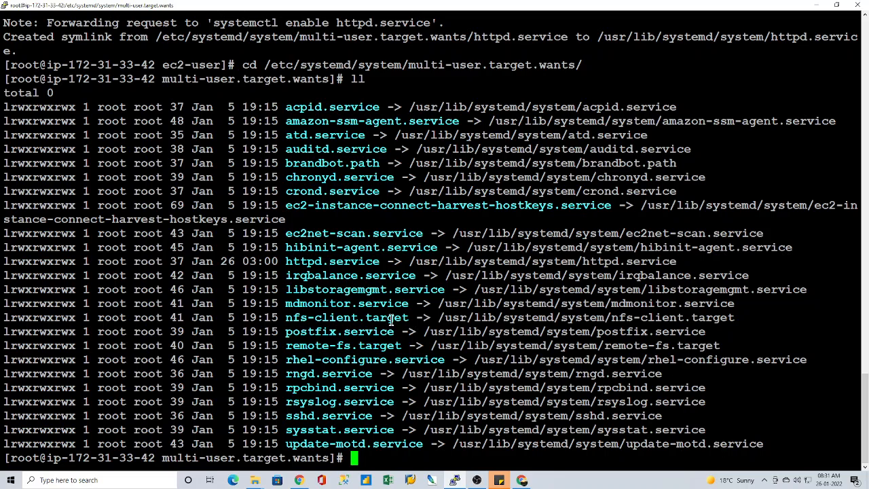
Step: Review the chkconfig httpd on command in the terminal output, including its httpd service name
{"action": "scroll", "coordinate": [371, 183], "scroll_direction": "up", "scroll_amount": 5}
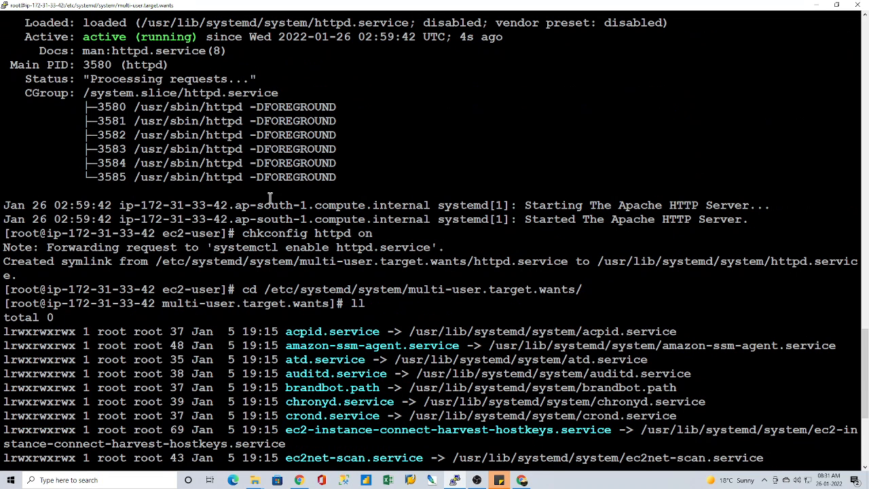
{"action": "left_click_drag", "start_coordinate": [242, 233], "coordinate": [373, 234]}
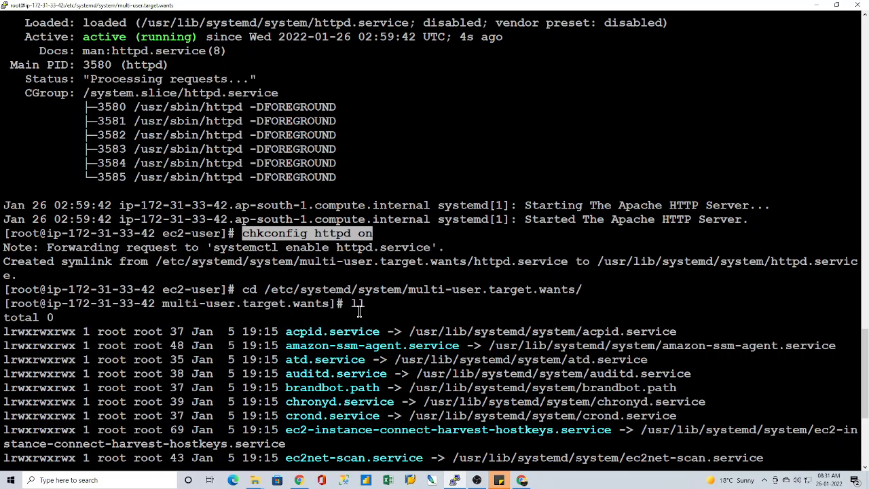
{"action": "left_click", "coordinate": [335, 252]}
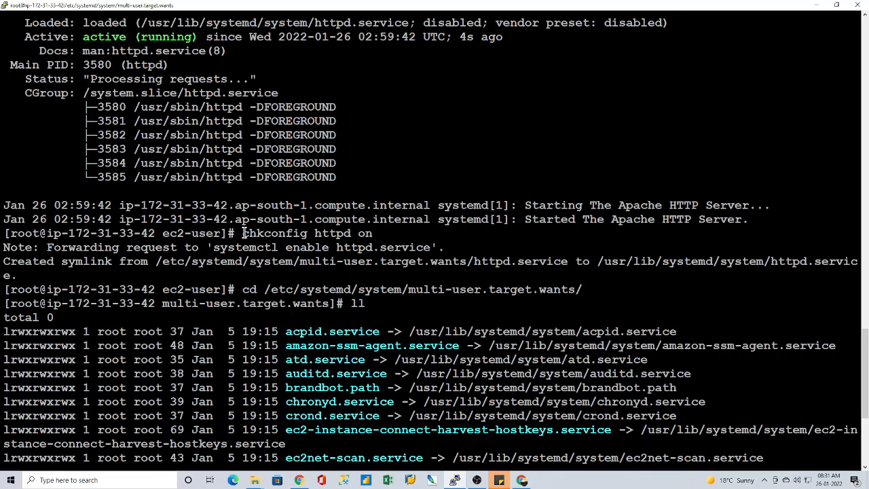
{"action": "left_click_drag", "start_coordinate": [242, 232], "coordinate": [373, 233]}
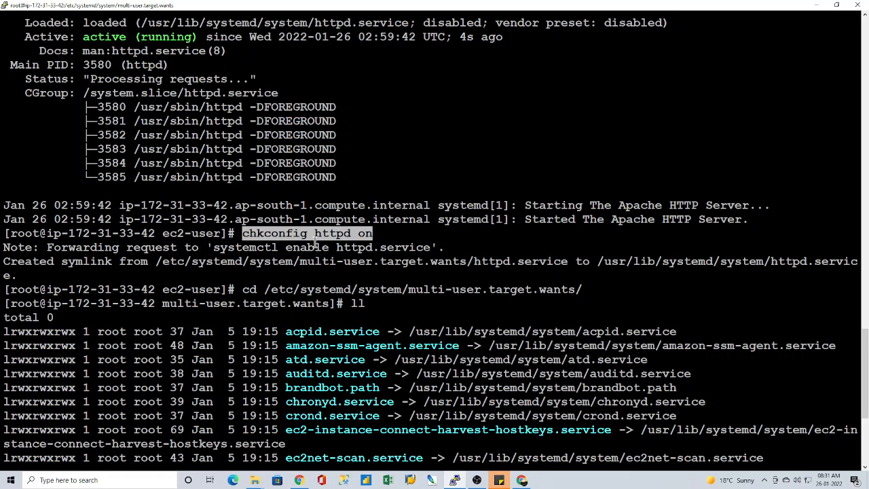
{"action": "left_click", "coordinate": [332, 232]}
{"action": "left_click_drag", "start_coordinate": [316, 232], "coordinate": [348, 233]}
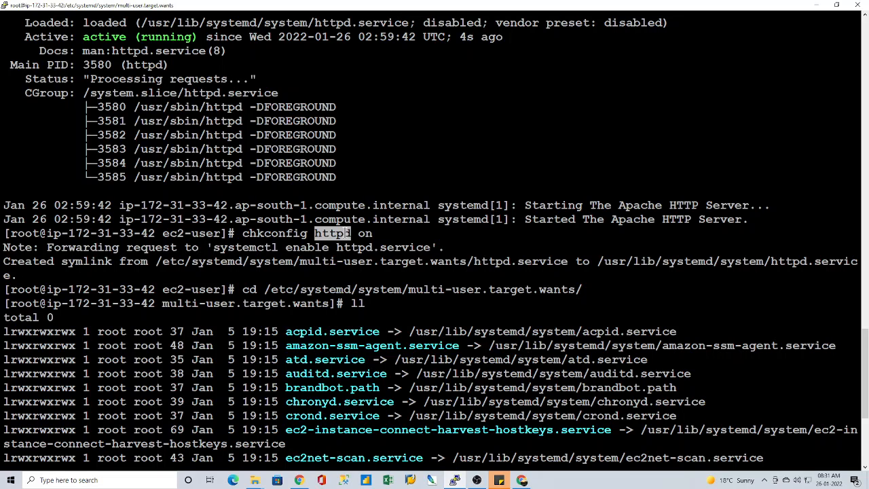
{"action": "left_click", "coordinate": [385, 292]}
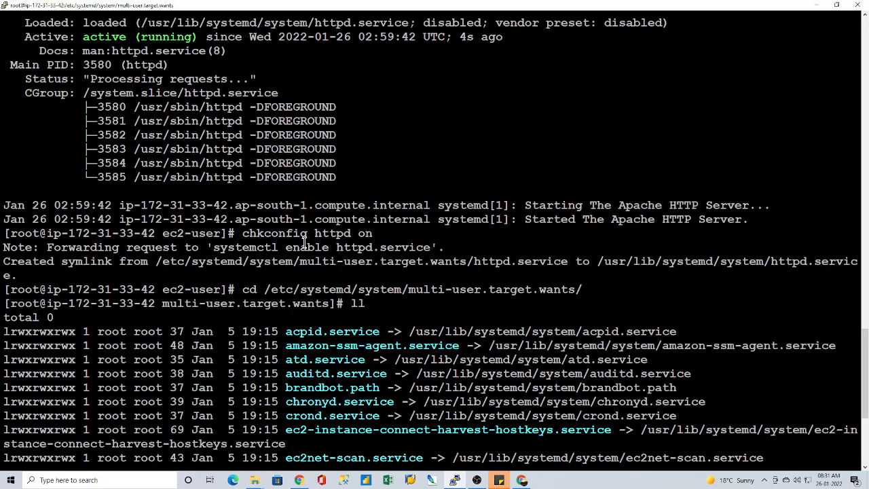
{"action": "left_click_drag", "start_coordinate": [243, 234], "coordinate": [377, 235]}
{"action": "left_click", "coordinate": [410, 359]}
Step: Clear the terminal screen with the clear command
{"action": "scroll", "coordinate": [409, 360], "scroll_direction": "down", "scroll_amount": 5}
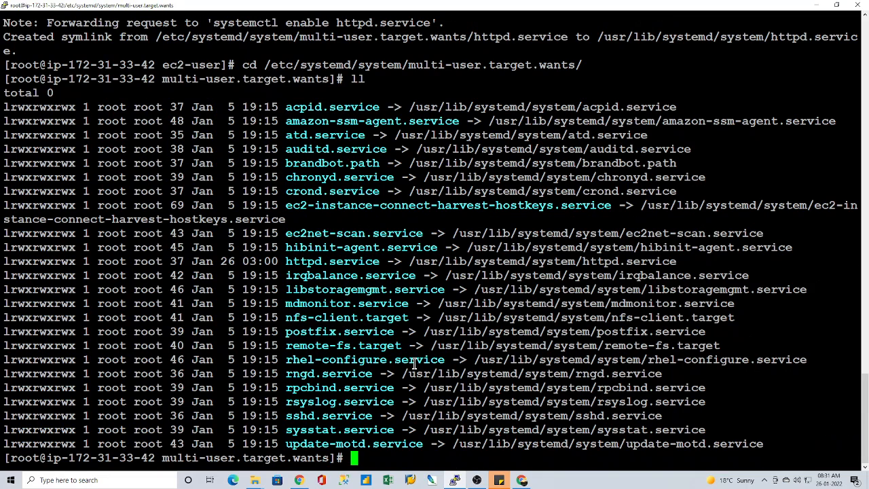
{"action": "type", "text": "clear"}
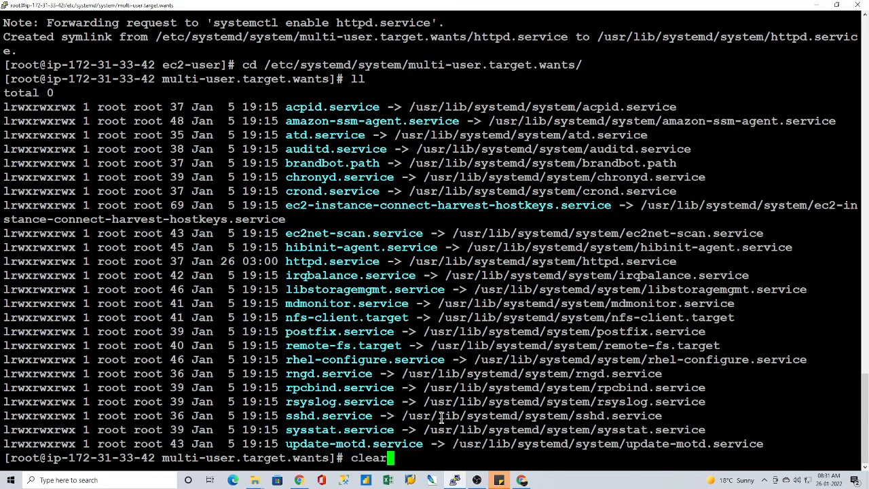
{"action": "key", "text": "Return"}
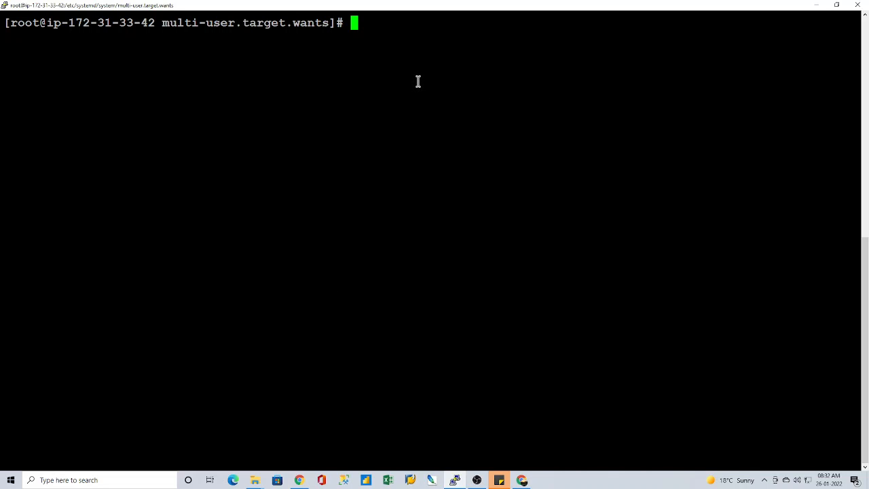
Step: Change to the web root directory /var/www/html/ and list its contents with ll
{"action": "type", "text": "cd /var/ww"}
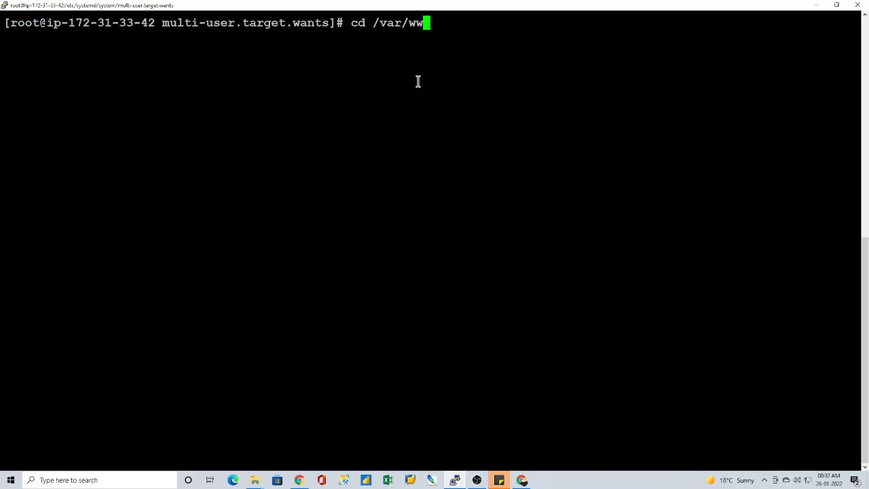
{"action": "type", "text": "w/h"}
{"action": "key", "text": "Tab"}
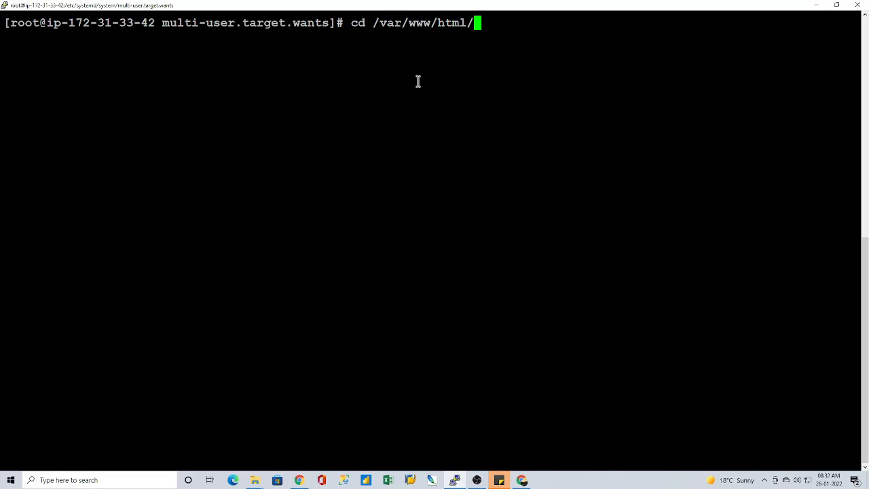
{"action": "key", "text": "Return"}
{"action": "type", "text": "ll"}
{"action": "key", "text": "Return"}
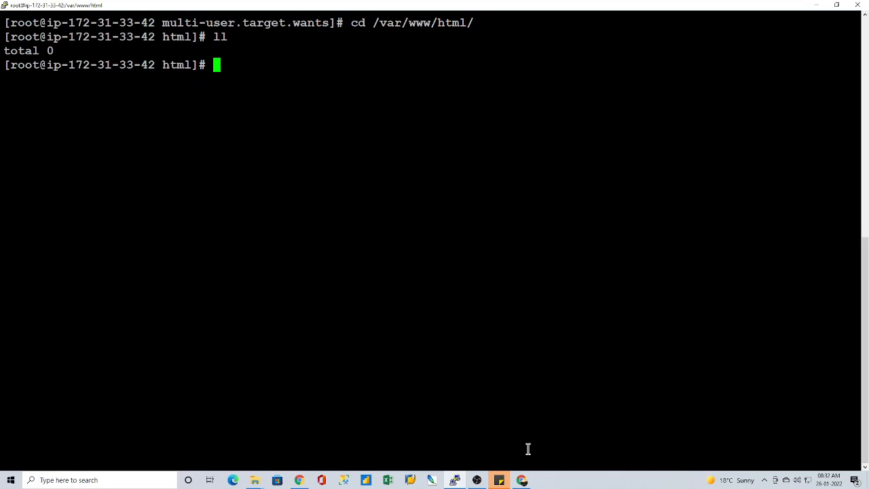
Step: Switch to the EC2 console in Chrome, copy the instance's public IPv4 DNS, and load it in a new tab to inspect the served page
{"action": "left_click", "coordinate": [521, 480]}
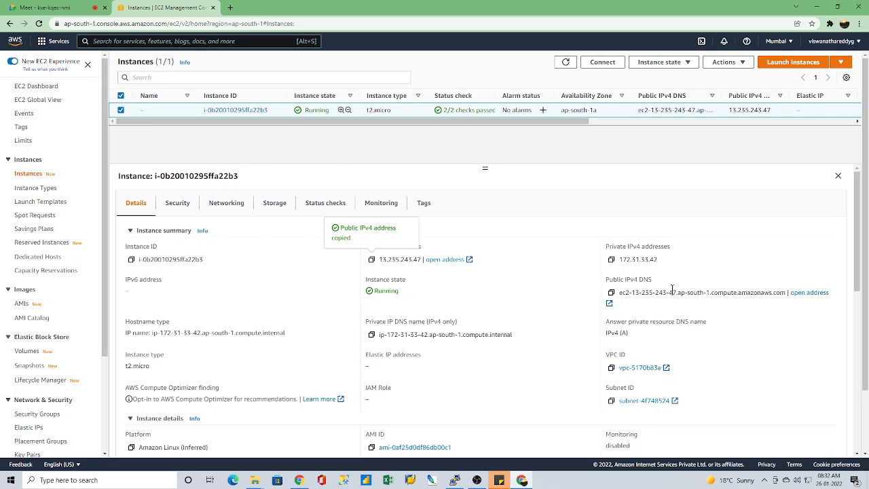
{"action": "left_click", "coordinate": [611, 293]}
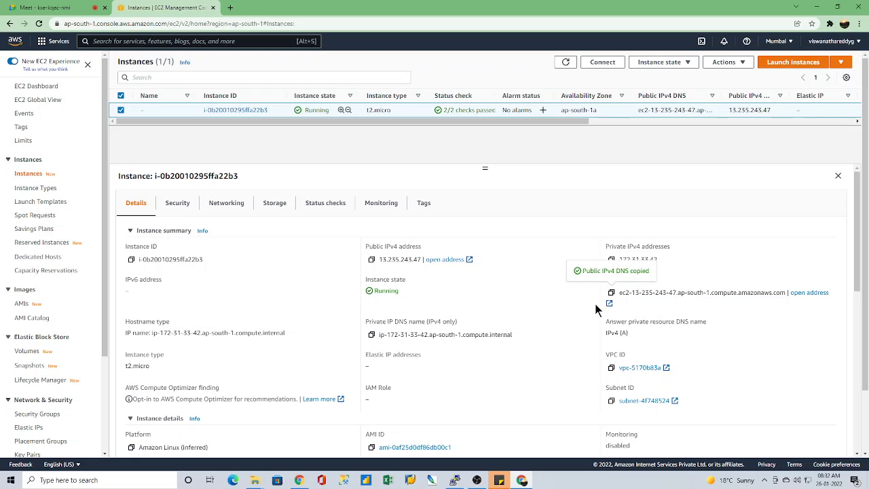
{"action": "left_click", "coordinate": [229, 8]}
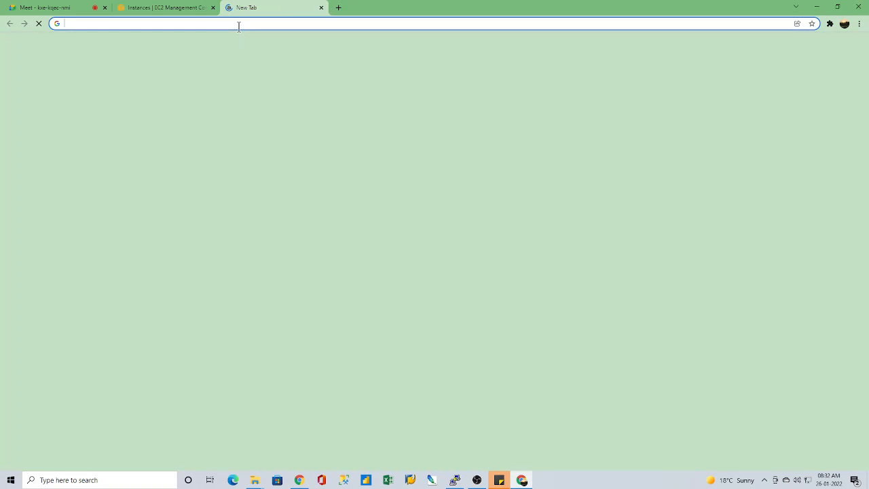
{"action": "key", "text": "ctrl+v"}
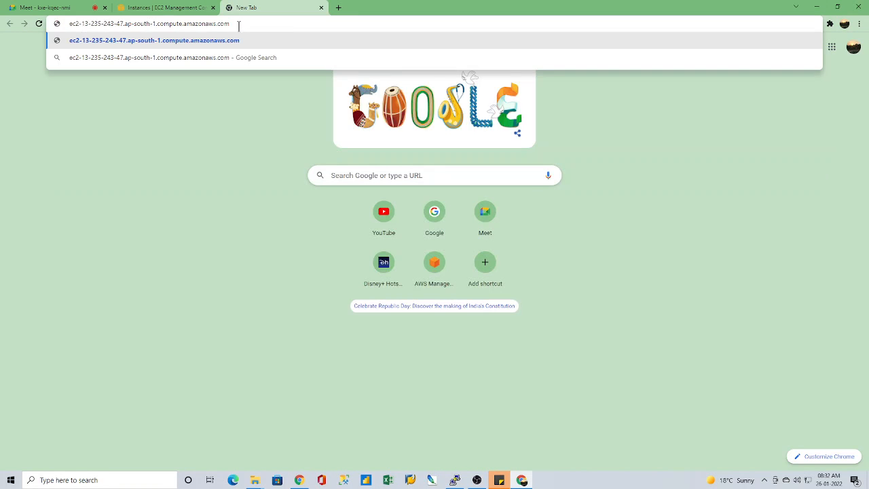
{"action": "key", "text": "Return"}
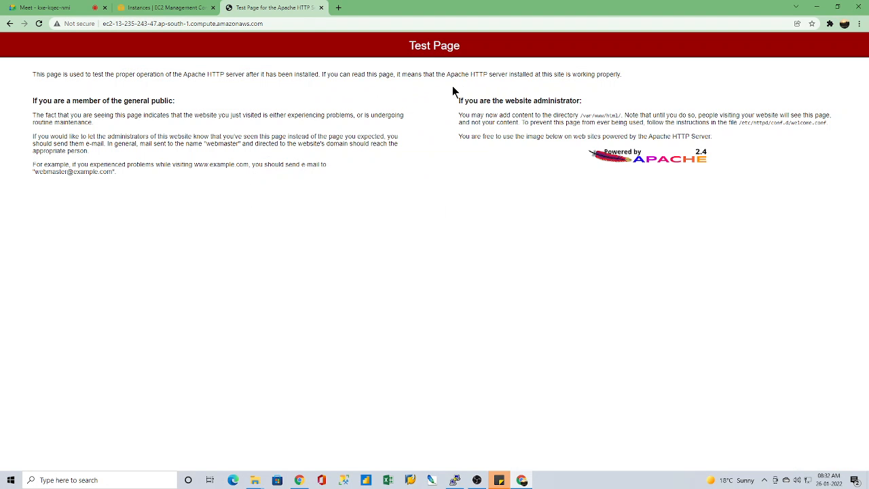
{"action": "left_click_drag", "start_coordinate": [409, 45], "coordinate": [465, 50]}
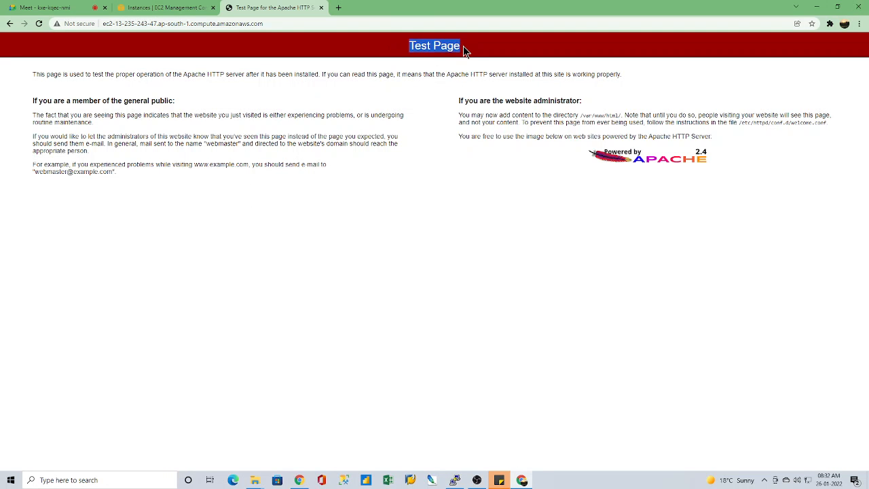
{"action": "left_click", "coordinate": [450, 74]}
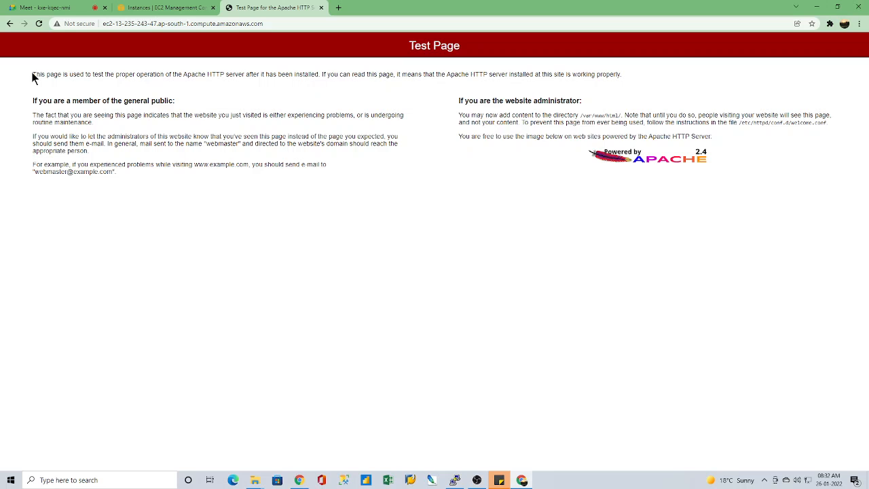
{"action": "left_click_drag", "start_coordinate": [32, 75], "coordinate": [623, 170]}
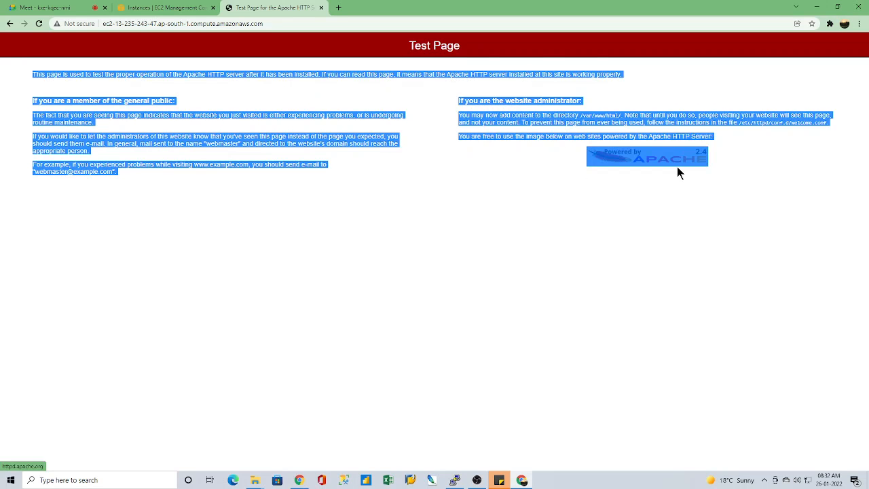
{"action": "left_click", "coordinate": [363, 211]}
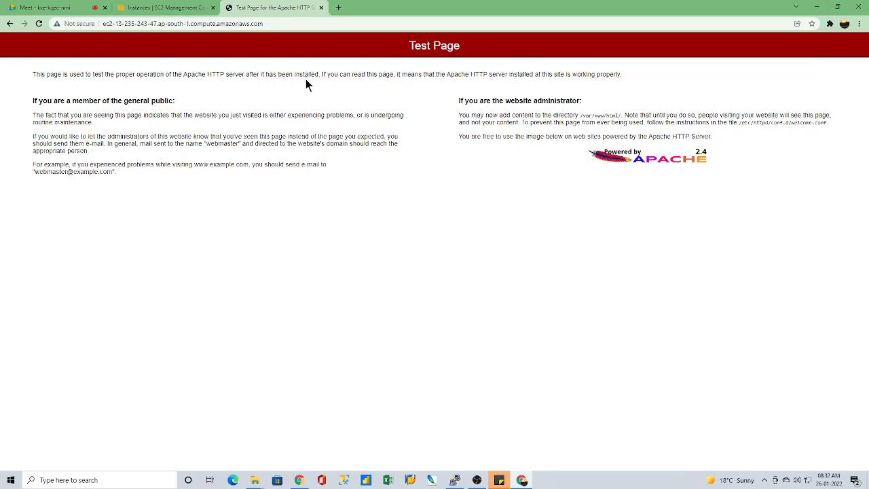
Step: Return to the EC2 instance details and launch WinSCP
{"action": "left_click", "coordinate": [170, 11]}
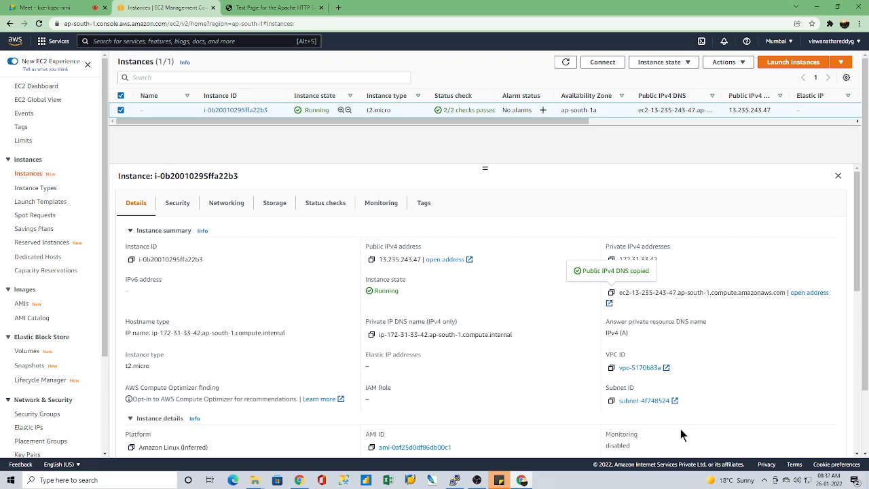
{"action": "left_click", "coordinate": [127, 484]}
{"action": "type", "text": "winscp"}
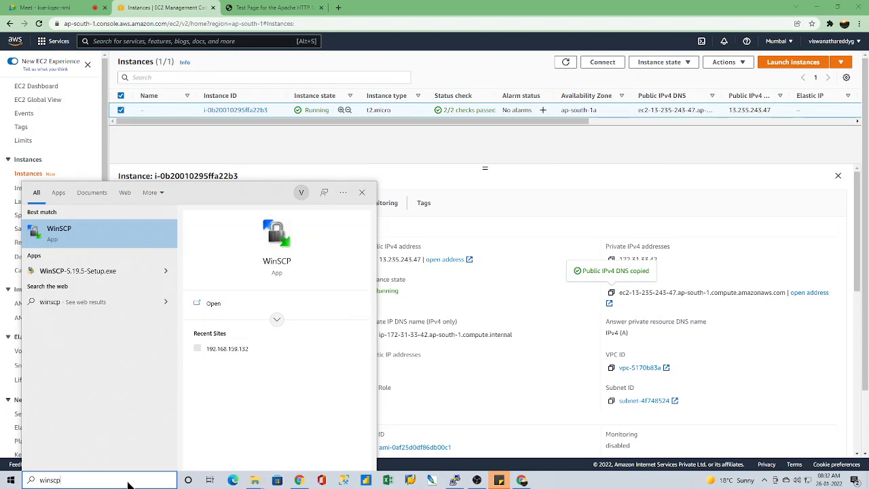
{"action": "key", "text": "Return"}
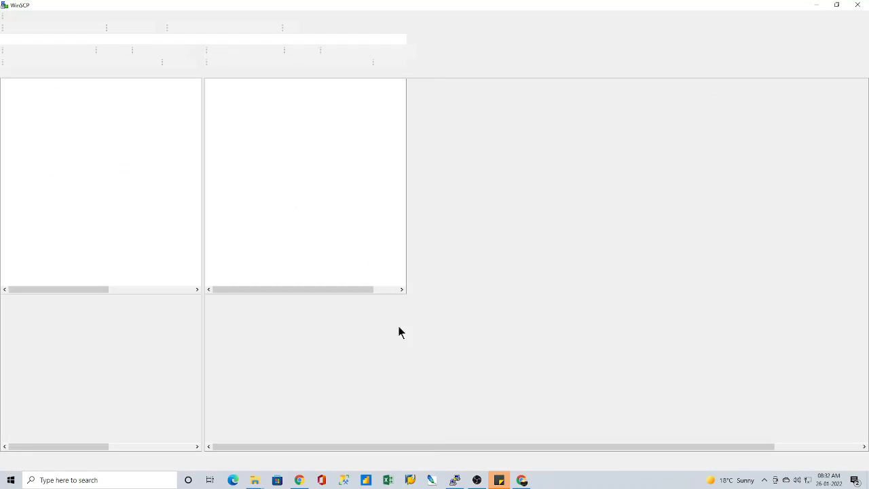
Step: Copy the instance's public IPv4 address from the EC2 console and fill in the WinSCP login with host 13.235.243.47 and user ec2-user
{"action": "left_click", "coordinate": [522, 481]}
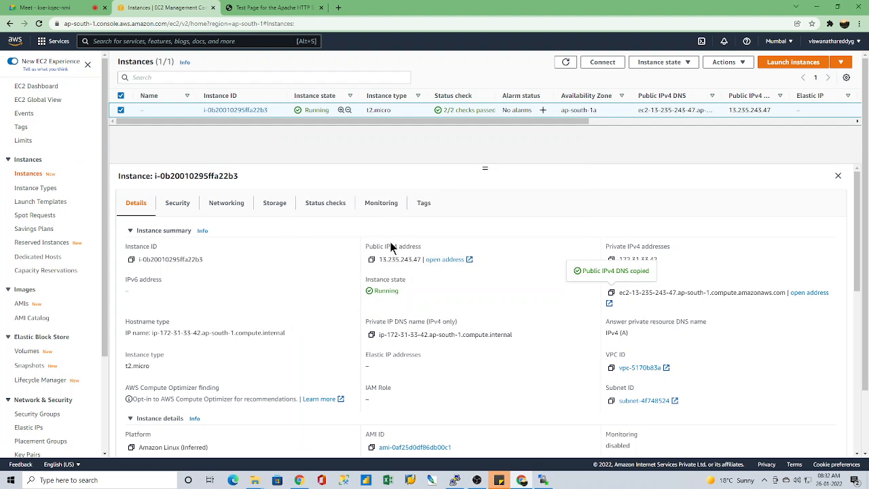
{"action": "left_click", "coordinate": [372, 259]}
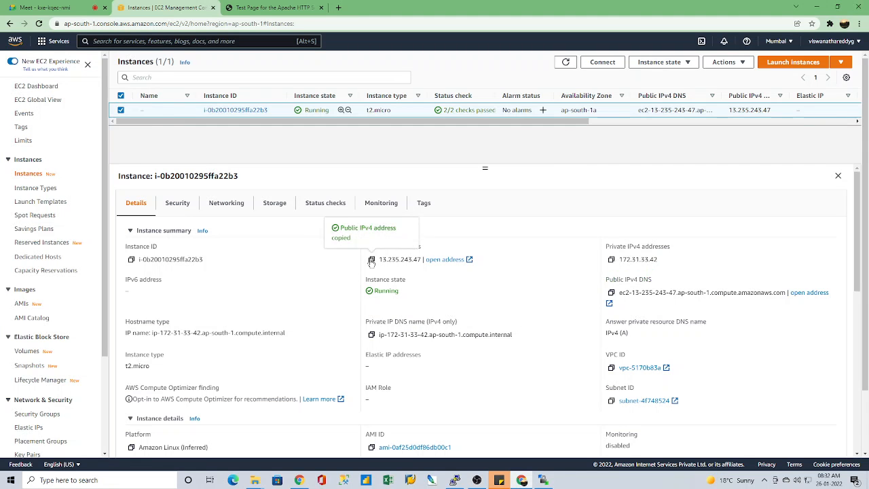
{"action": "left_click", "coordinate": [543, 480]}
{"action": "left_click", "coordinate": [460, 202]}
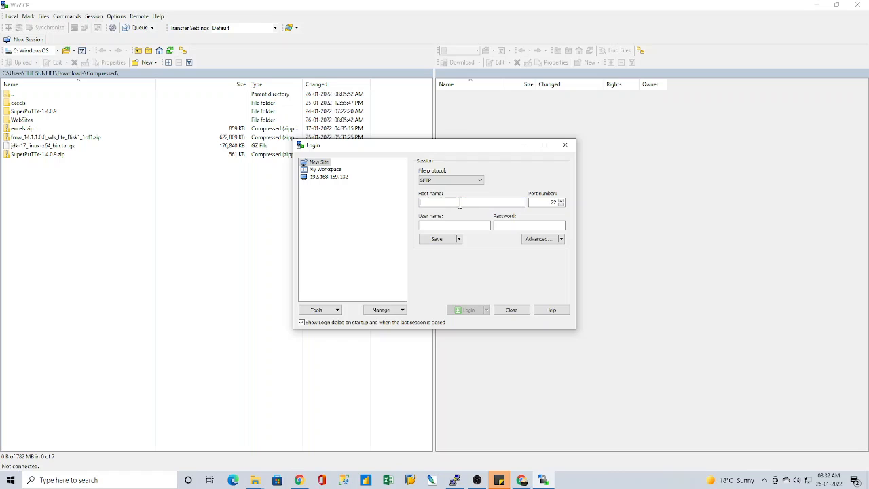
{"action": "key", "text": "ctrl+v"}
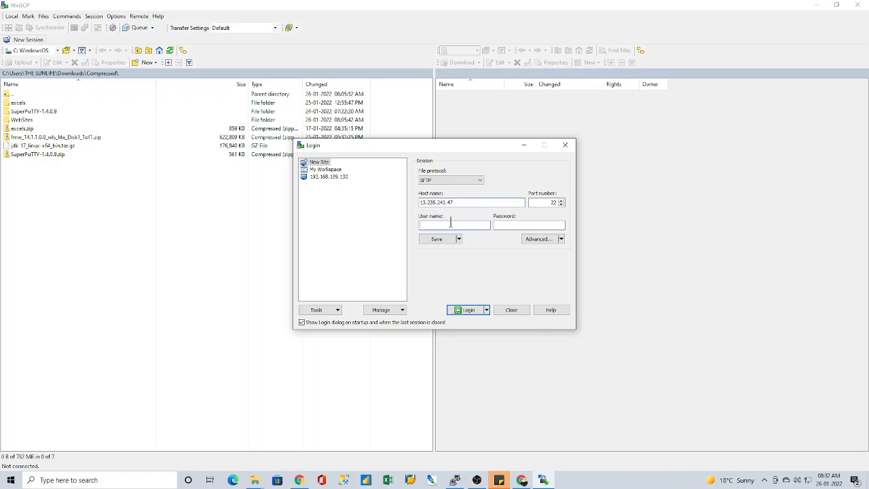
{"action": "left_click", "coordinate": [450, 224]}
{"action": "type", "text": "ec2-user"}
Step: Set extended..ppk from Downloads as the SSH authentication private key file, and log in to the server, accepting its host key
{"action": "left_click", "coordinate": [551, 239]}
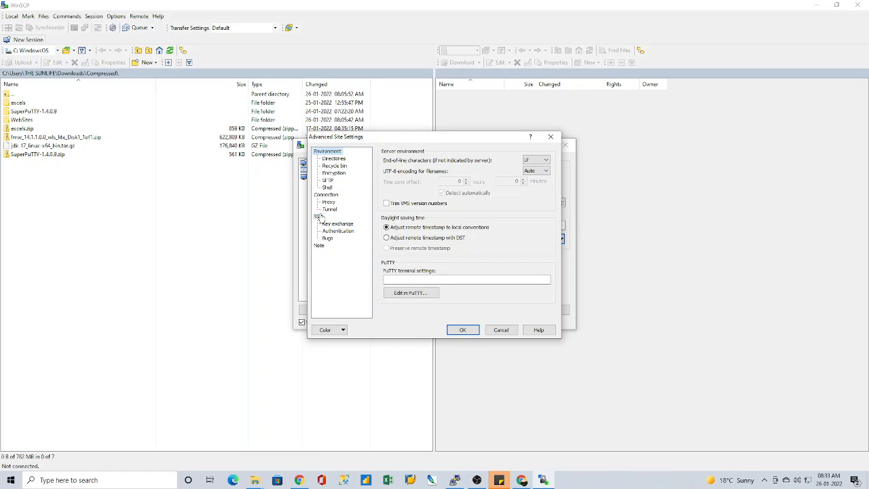
{"action": "left_click", "coordinate": [337, 232]}
{"action": "left_click", "coordinate": [544, 246]}
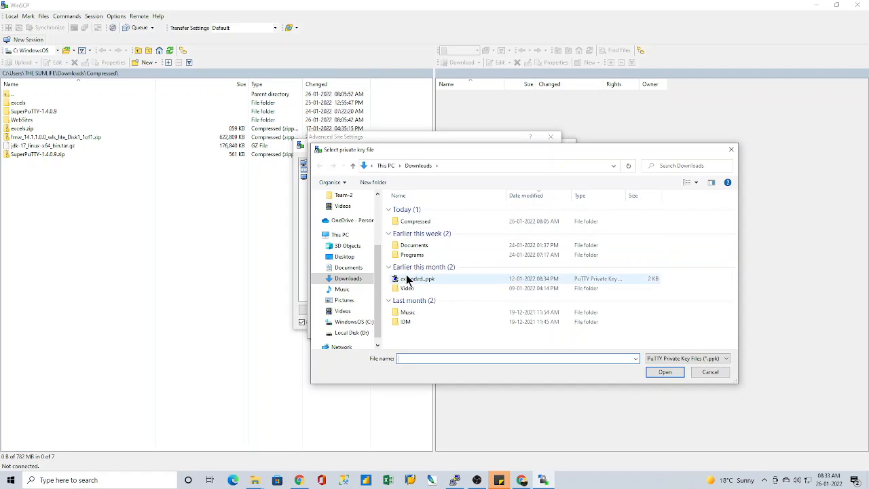
{"action": "left_click", "coordinate": [407, 280]}
{"action": "left_click", "coordinate": [665, 372]}
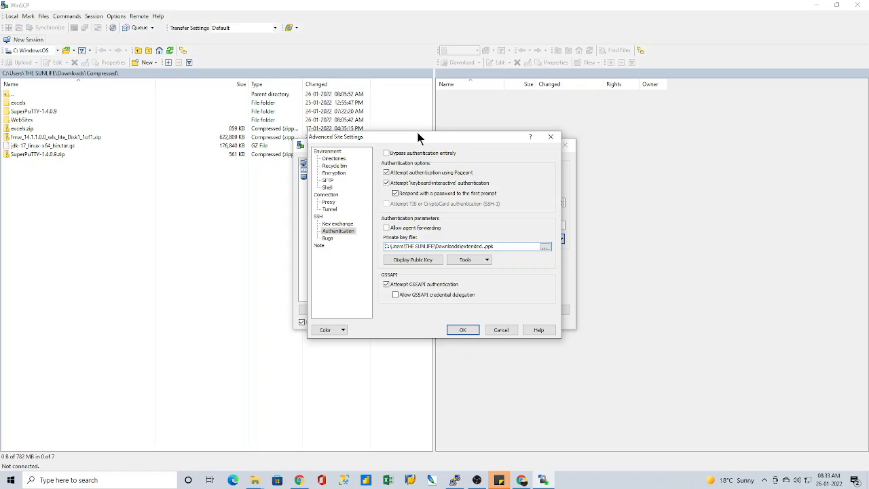
{"action": "left_click", "coordinate": [464, 331]}
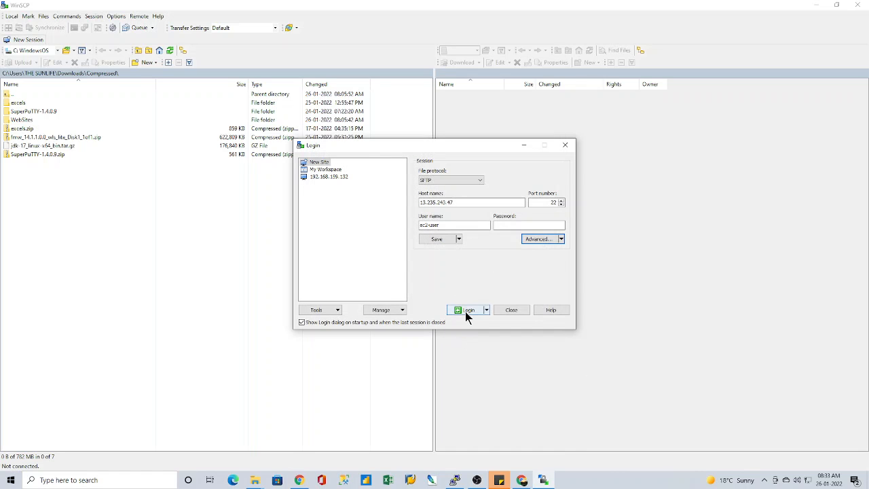
{"action": "left_click", "coordinate": [465, 313]}
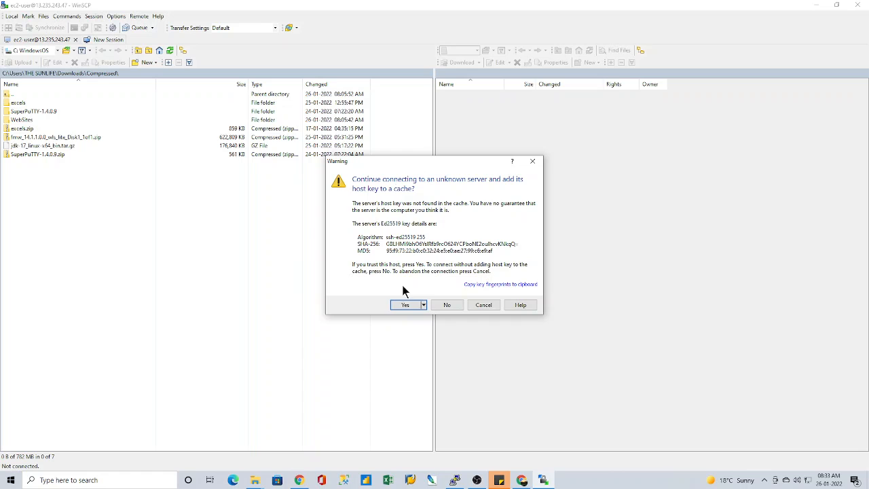
{"action": "left_click", "coordinate": [408, 304]}
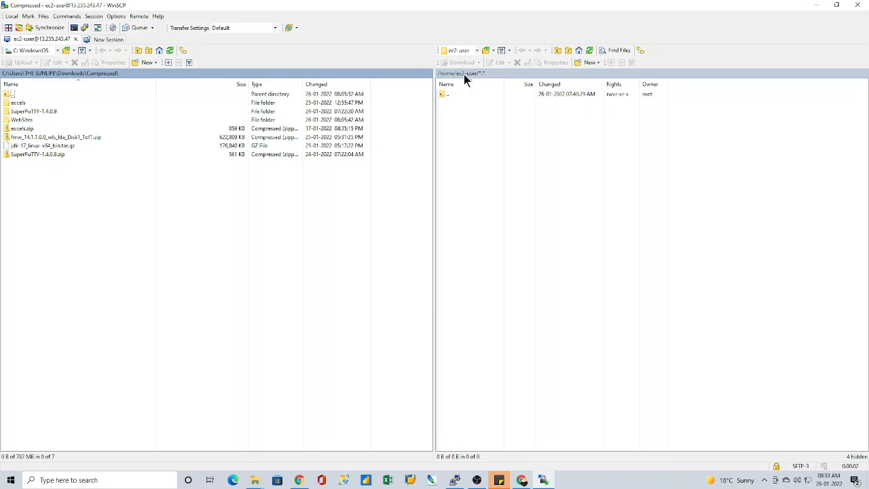
Step: Browse the local files to the WebSites\outline\outline folder
{"action": "double_click", "coordinate": [24, 121]}
{"action": "left_click", "coordinate": [21, 112]}
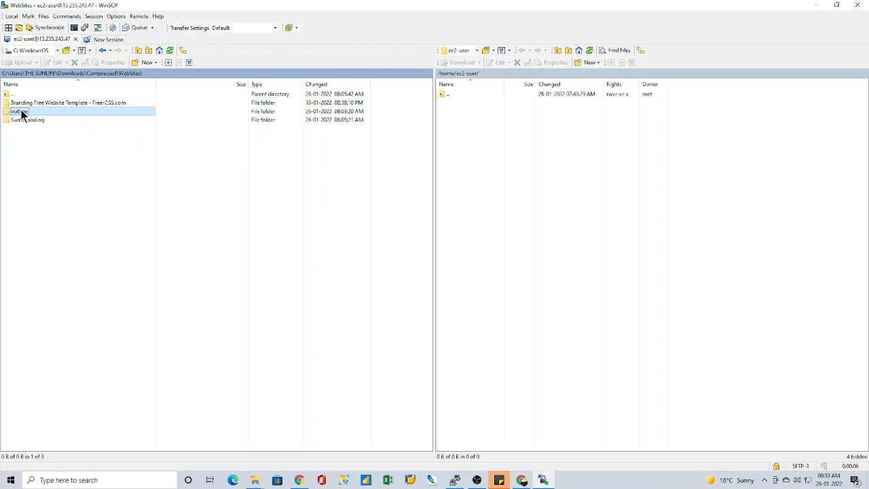
{"action": "double_click", "coordinate": [22, 113]}
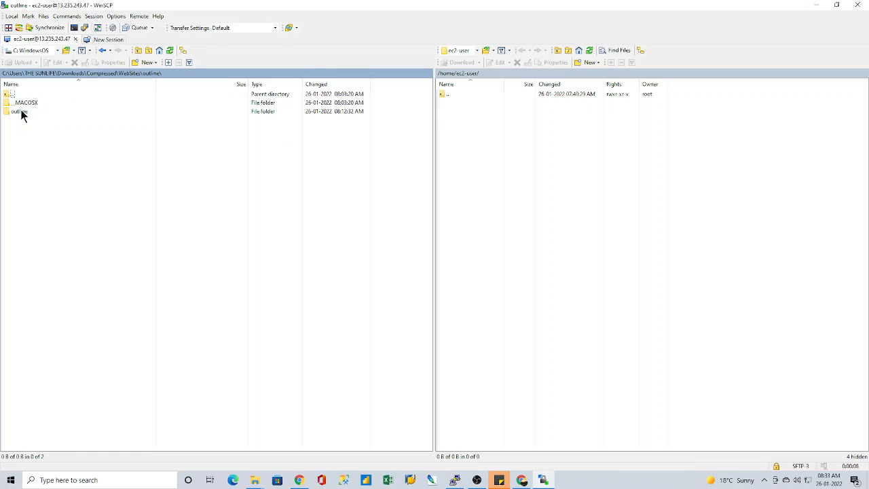
{"action": "double_click", "coordinate": [21, 112]}
Step: Upload all files and folders of the local outline site to /home/ec2-user/, and close WinSCP with its session terminated
{"action": "left_click_drag", "start_coordinate": [57, 213], "coordinate": [35, 105]}
{"action": "right_click", "coordinate": [28, 107]}
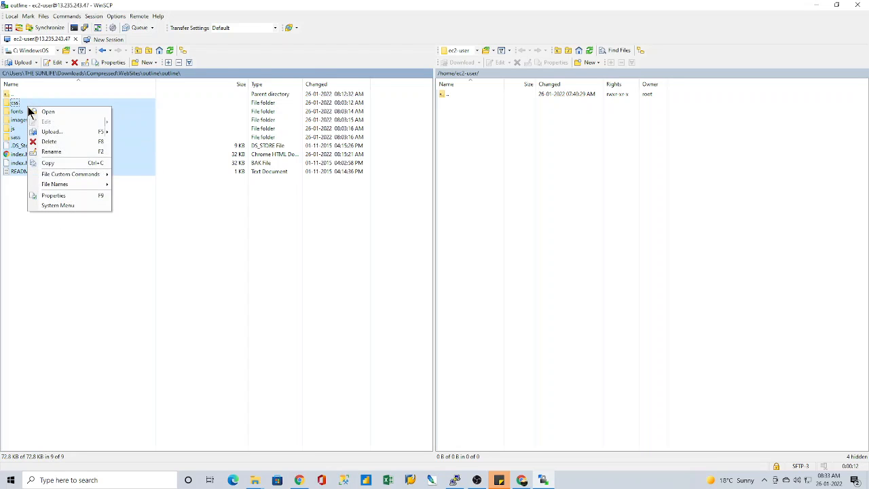
{"action": "mouse_move", "coordinate": [47, 133]}
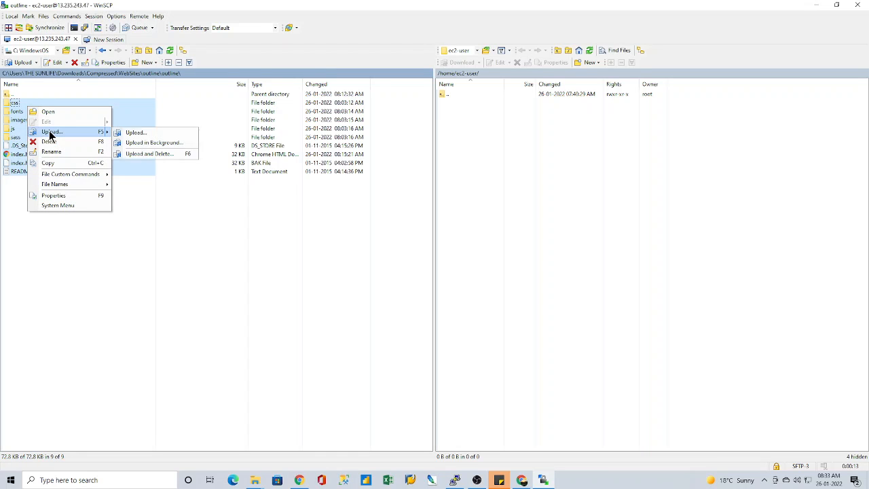
{"action": "left_click", "coordinate": [136, 133]}
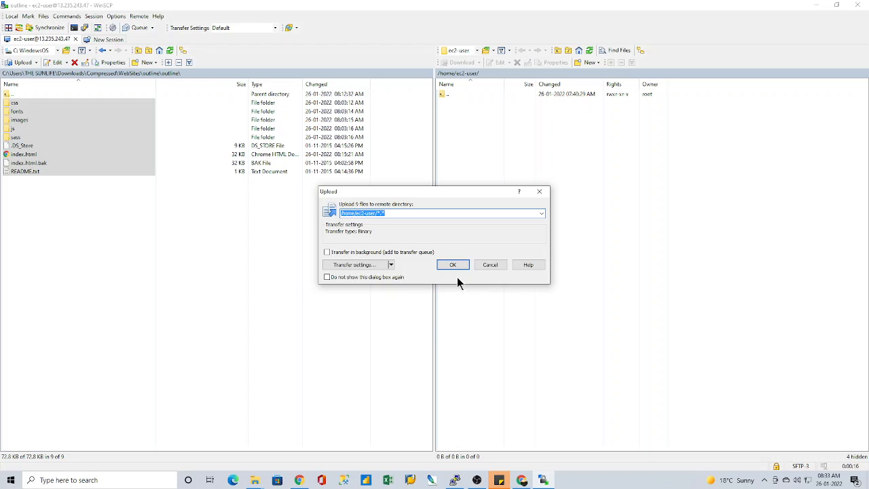
{"action": "left_click", "coordinate": [453, 265]}
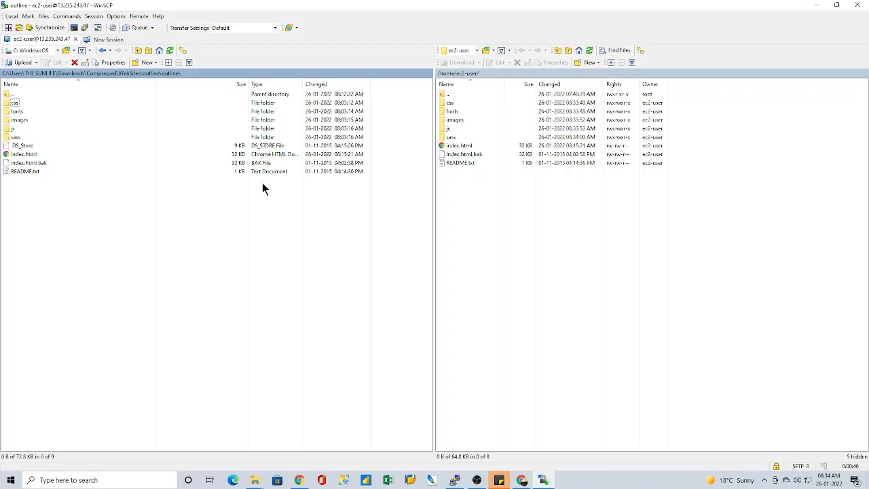
{"action": "left_click", "coordinate": [859, 7]}
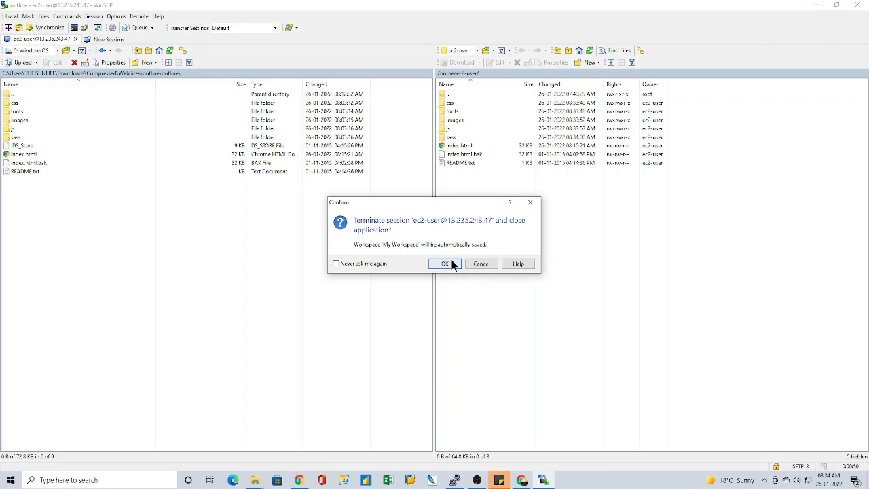
{"action": "left_click", "coordinate": [451, 265]}
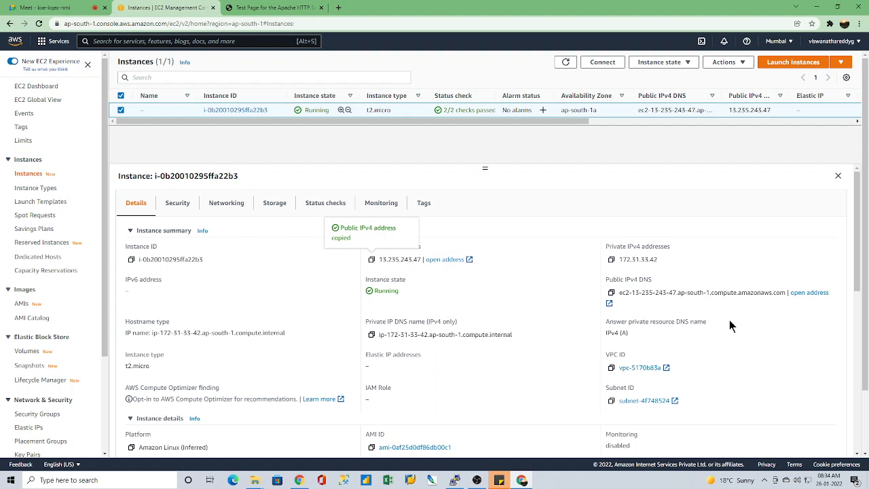
Step: Switch to the PuTTY terminal, change to the /home/ec2-user/ directory and list its contents with ll
{"action": "left_click", "coordinate": [454, 480]}
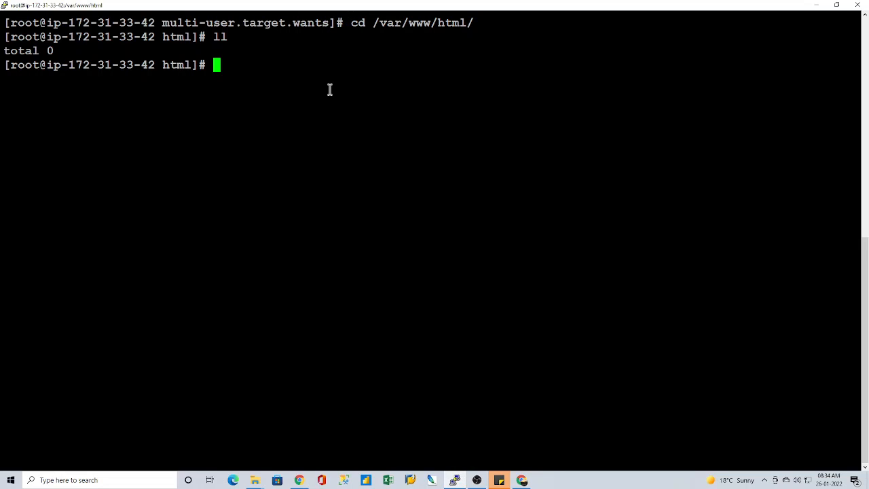
{"action": "type", "text": "cd /hom"}
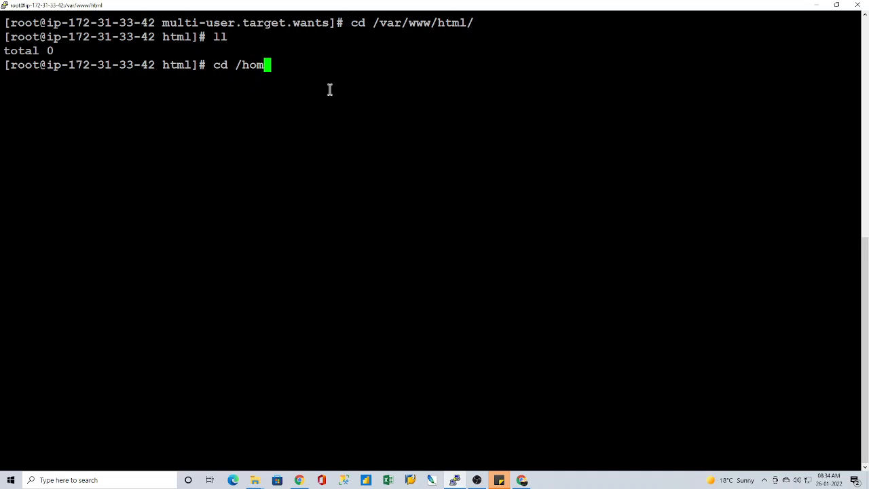
{"action": "type", "text": "e/ec"}
{"action": "key", "text": "Tab"}
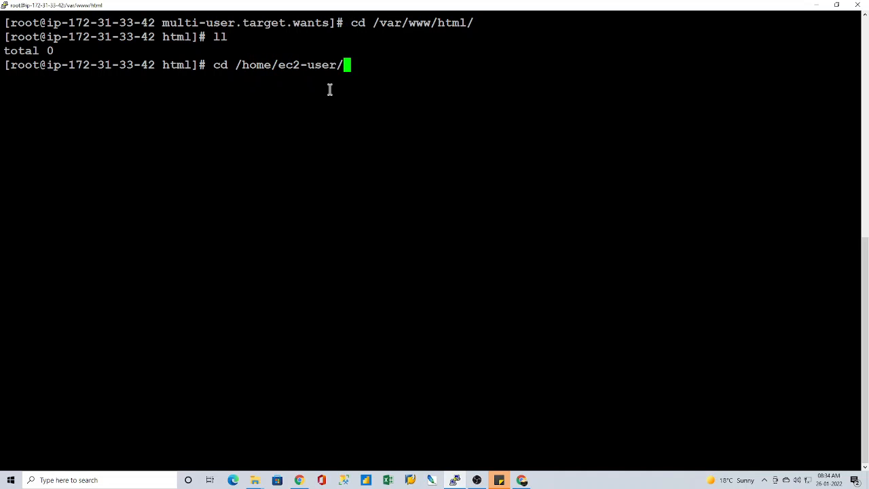
{"action": "key", "text": "Return"}
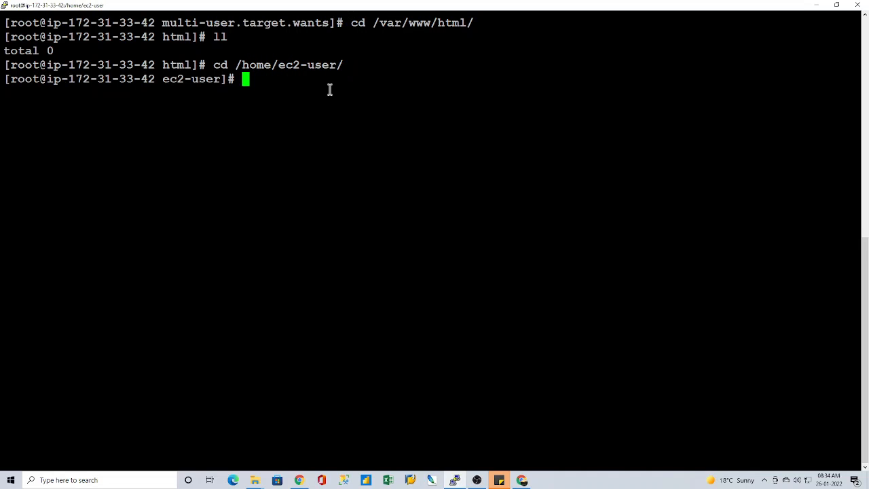
{"action": "type", "text": "ll"}
{"action": "key", "text": "Return"}
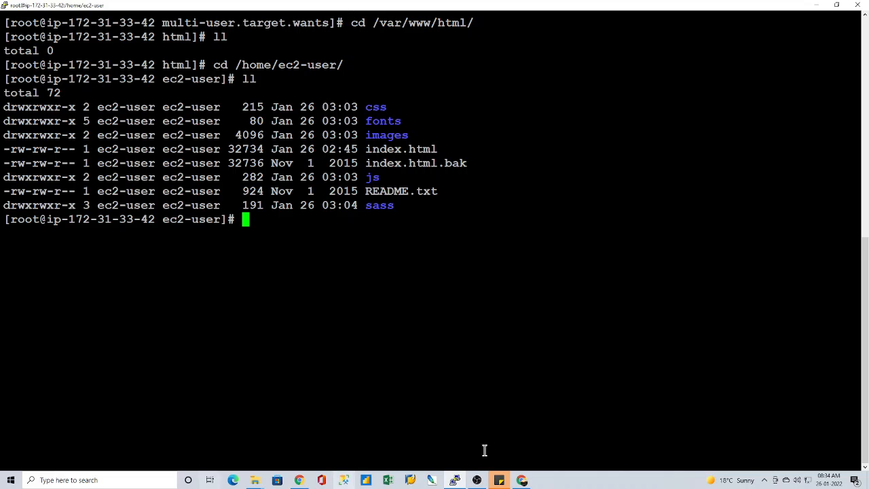
Step: Reopen WinSCP and log in to the instance through the saved My Workspace entry
{"action": "left_click", "coordinate": [113, 481]}
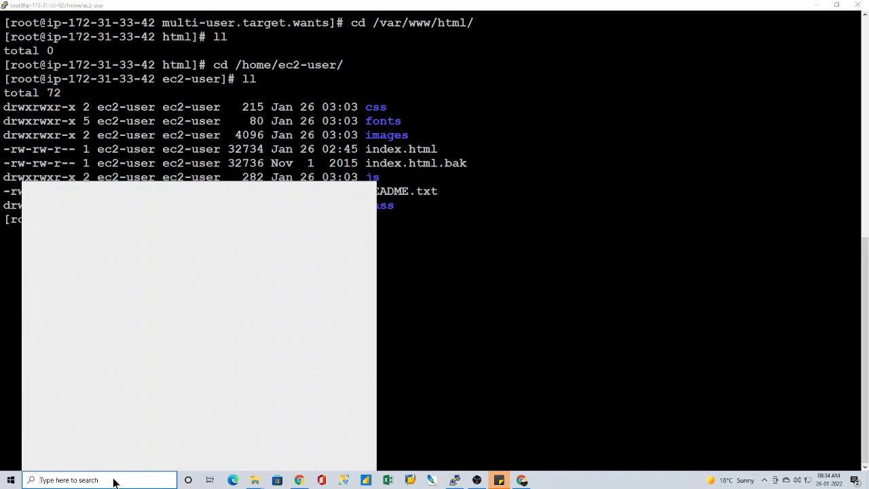
{"action": "type", "text": "win"}
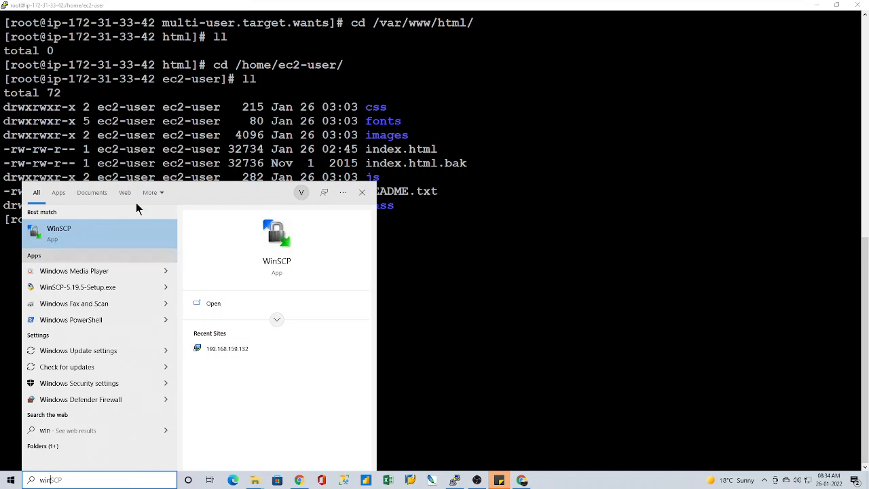
{"action": "left_click", "coordinate": [61, 232]}
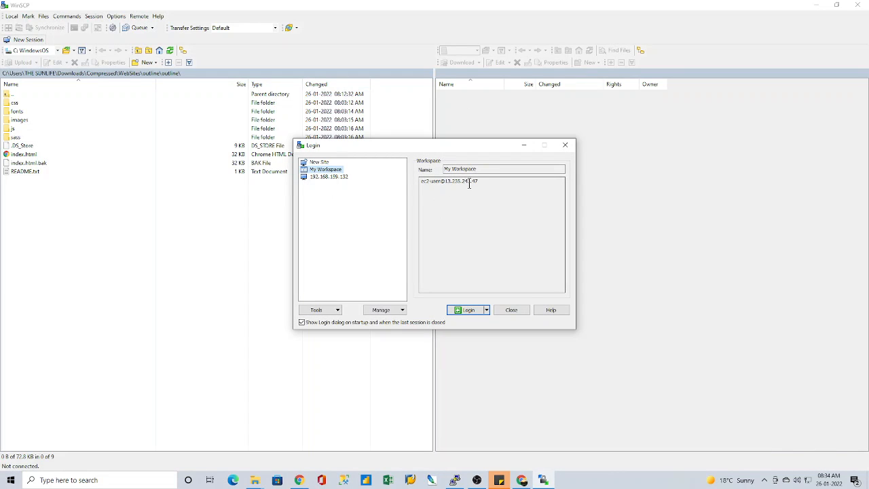
{"action": "left_click", "coordinate": [319, 162]}
{"action": "left_click", "coordinate": [521, 480]}
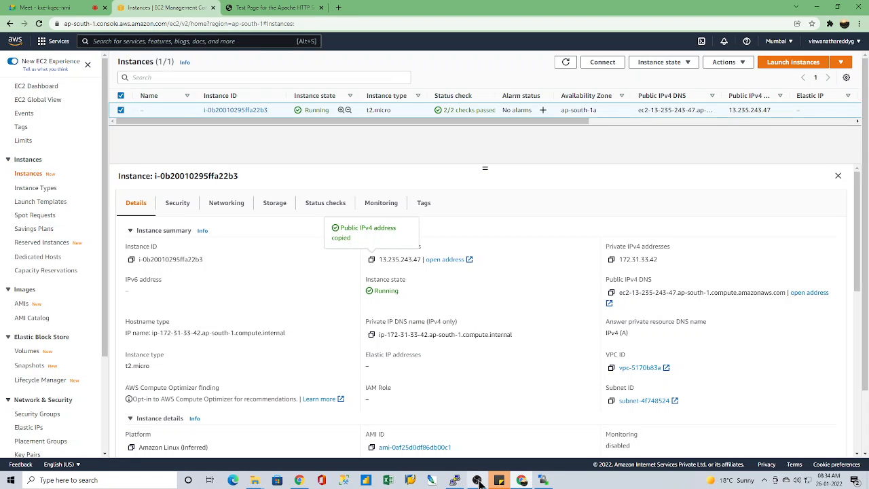
{"action": "left_click", "coordinate": [544, 480]}
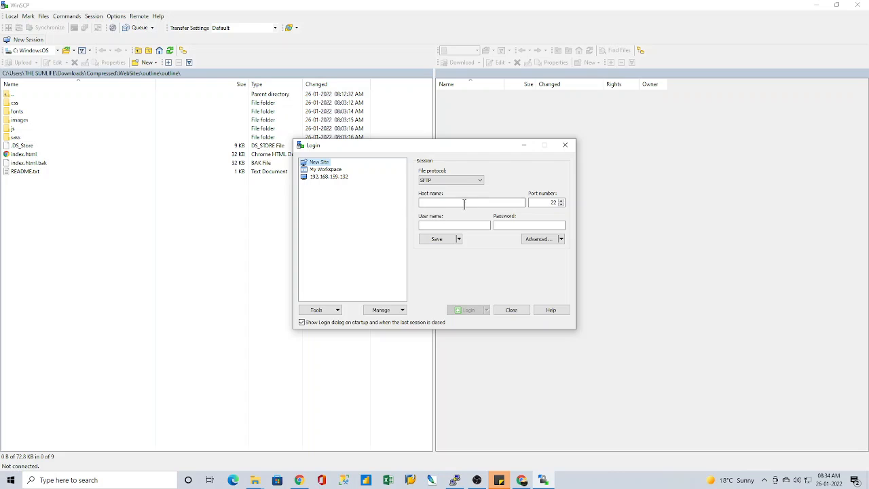
{"action": "left_click", "coordinate": [326, 170]}
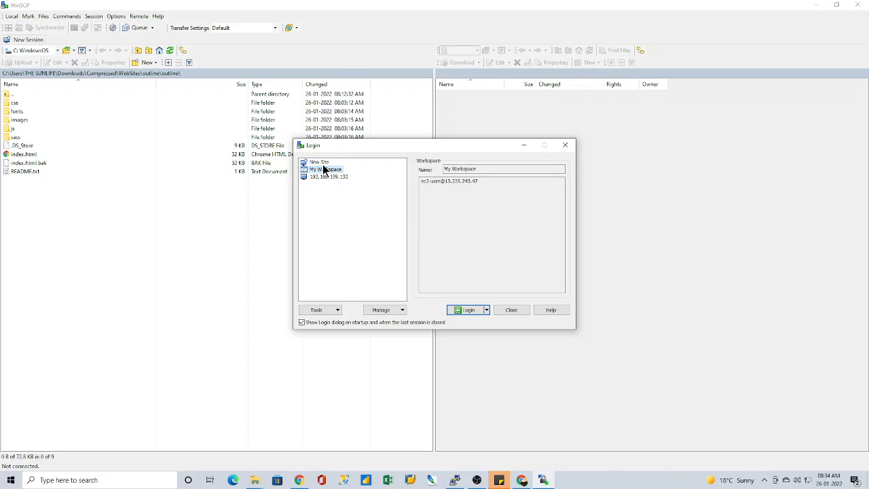
{"action": "left_click", "coordinate": [463, 310]}
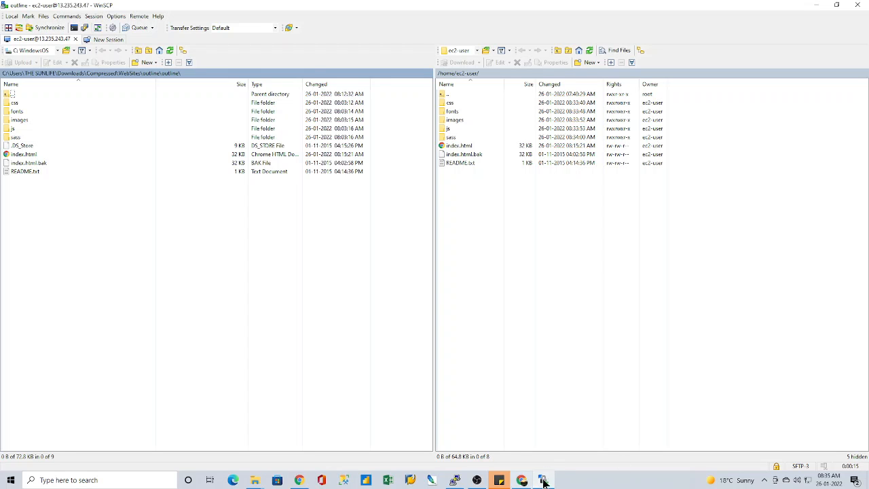
Step: Switch to the PuTTY terminal and create the first new user account with useradd
{"action": "left_click", "coordinate": [454, 480]}
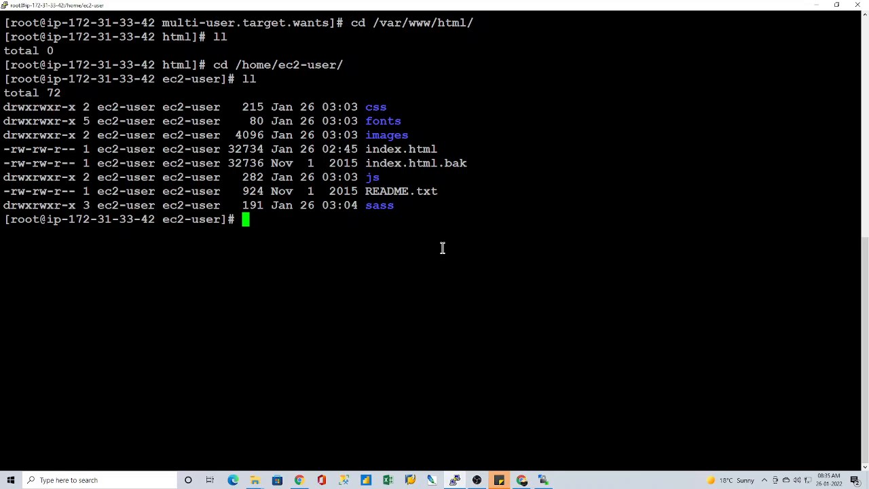
{"action": "type", "text": "useradd viswa"}
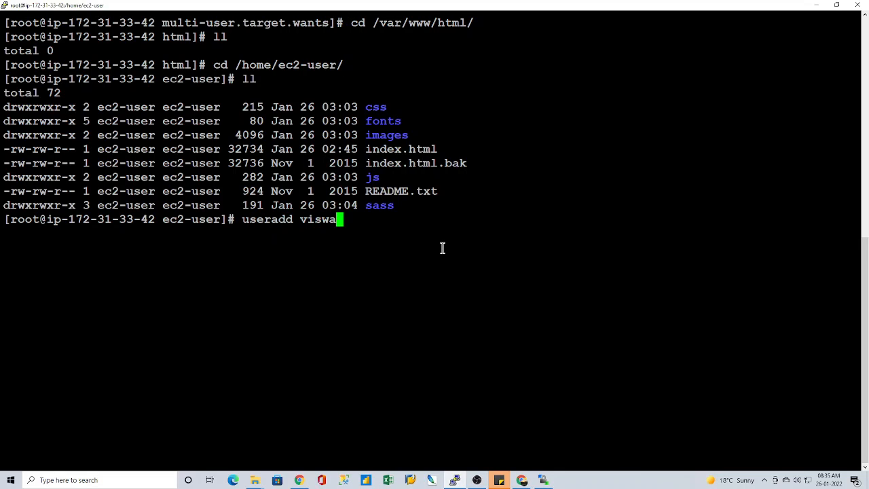
{"action": "key", "text": "Return"}
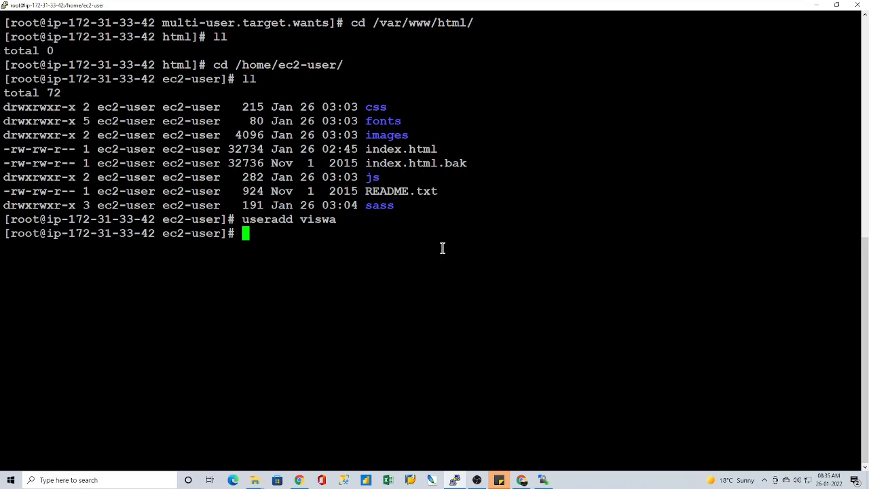
Step: Change to the /home directory and list its contents with ll
{"action": "type", "text": "cd /home"}
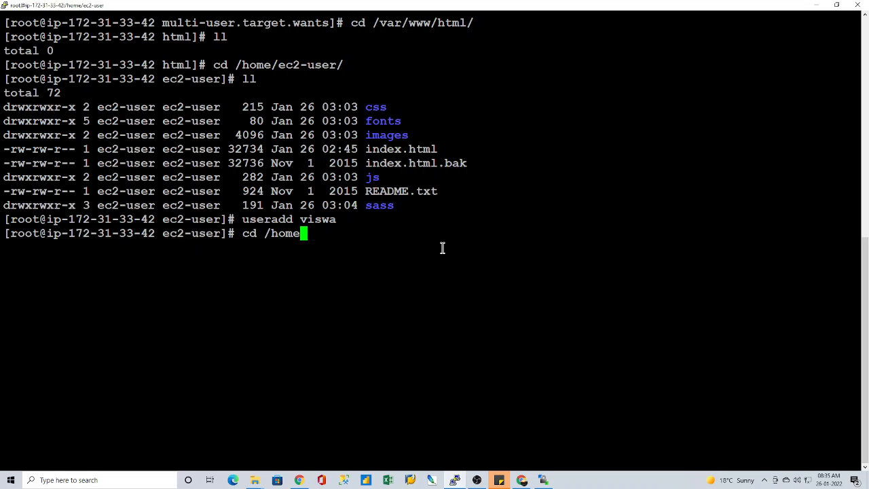
{"action": "key", "text": "Return"}
{"action": "type", "text": "ll"}
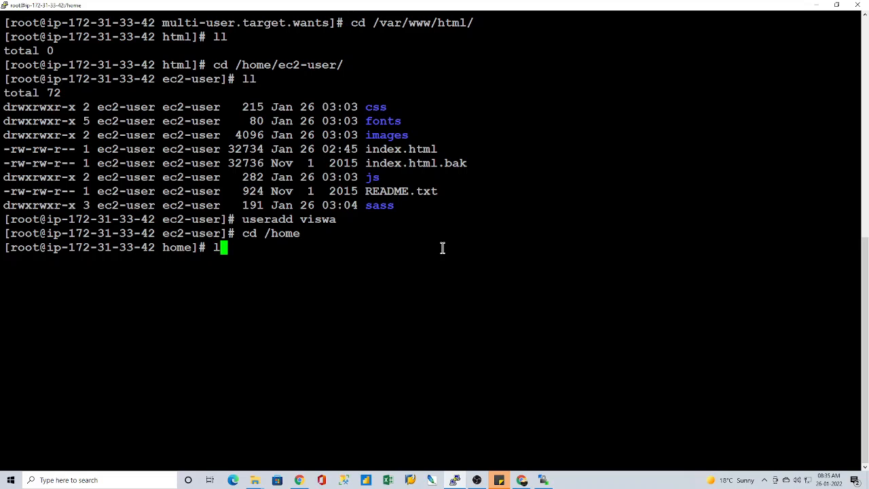
{"action": "key", "text": "Return"}
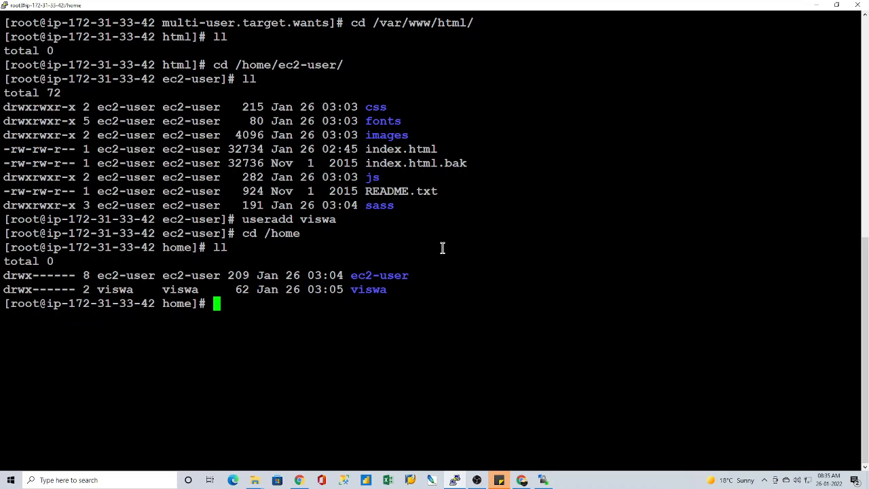
Step: Create a second user account with useradd, and list the /home directory again with ll
{"action": "type", "text": "useradd "}
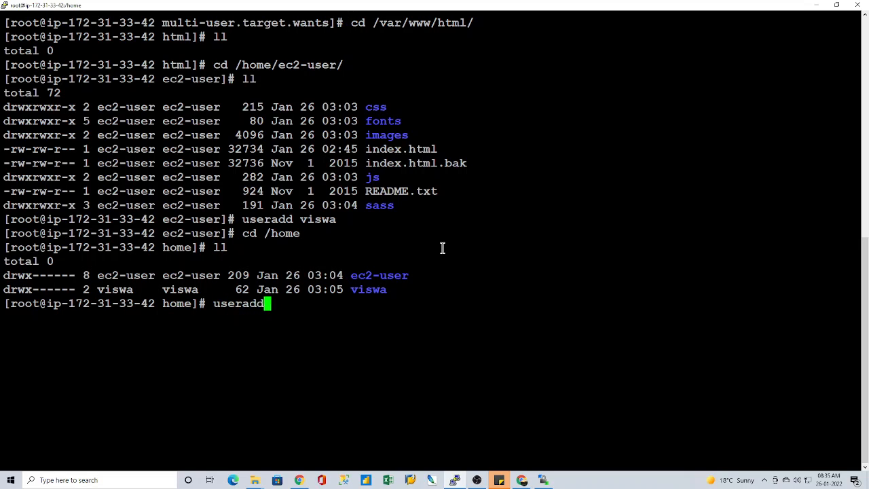
{"action": "type", "text": "naresh"}
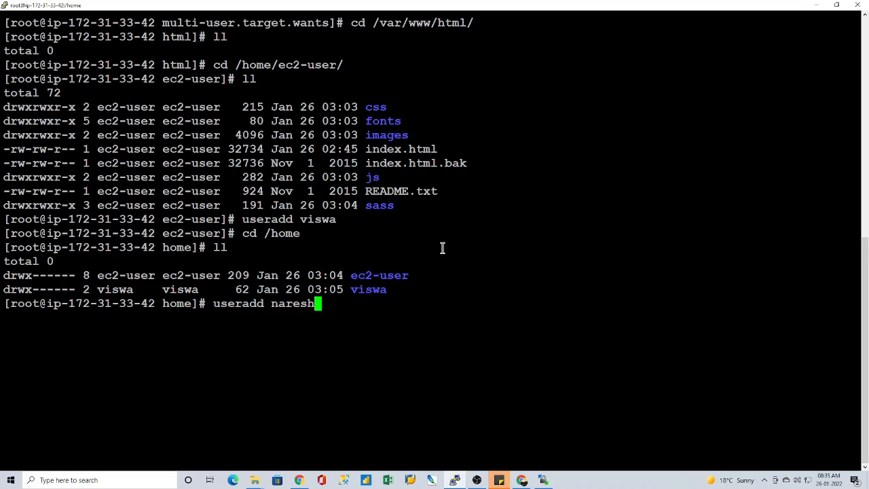
{"action": "key", "text": "Return"}
{"action": "type", "text": "ll"}
{"action": "key", "text": "Return"}
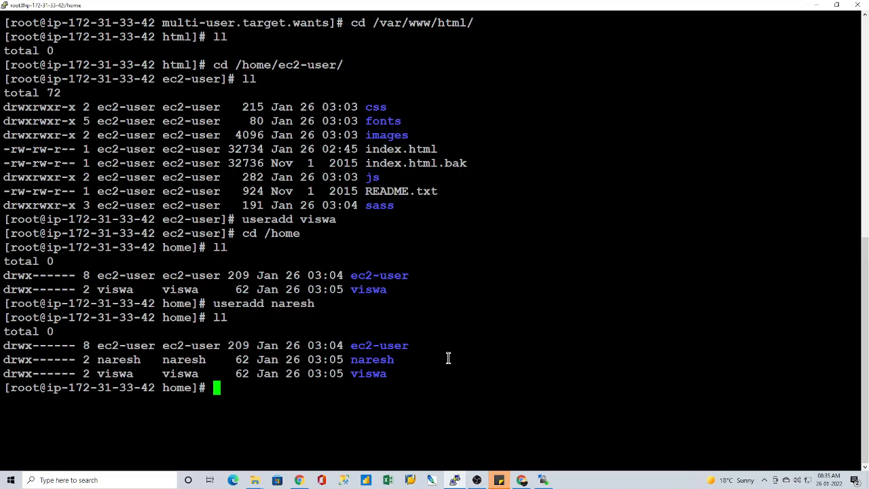
Step: Set the second user account's password with passwd, entering and retyping the new password
{"action": "type", "text": "passwd naresh"}
{"action": "key", "text": "Return"}
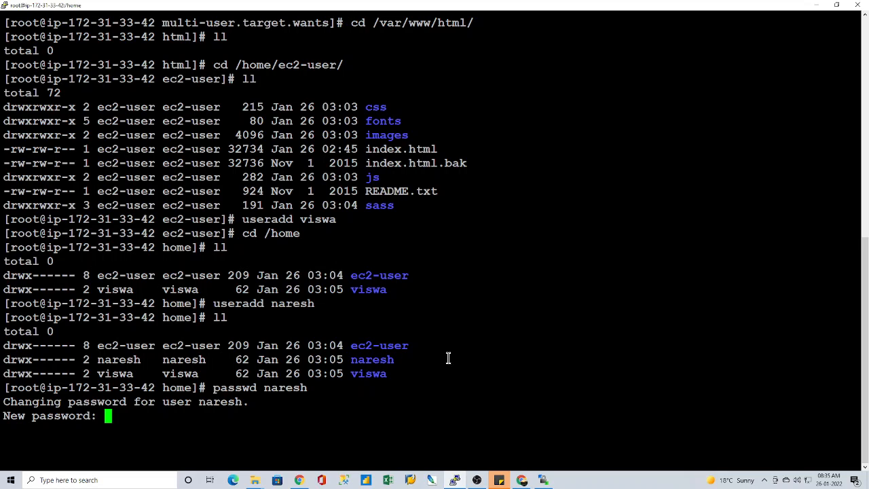
{"action": "key", "text": "Return"}
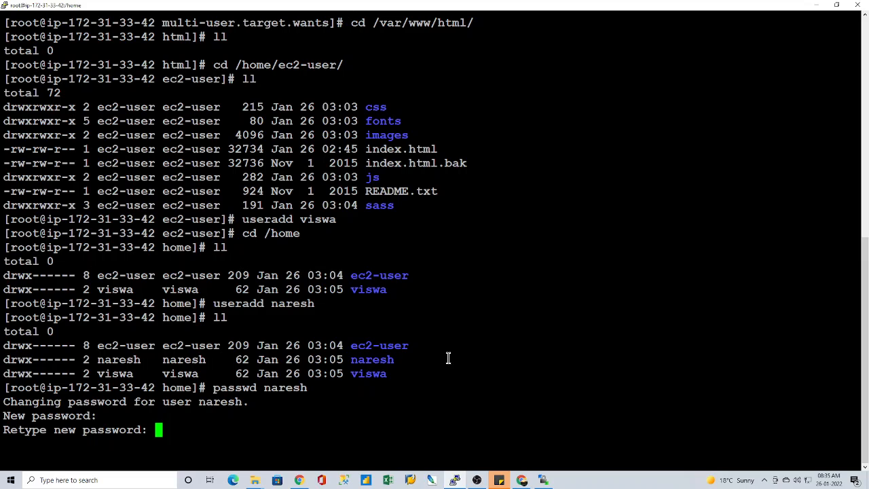
{"action": "key", "text": "Return"}
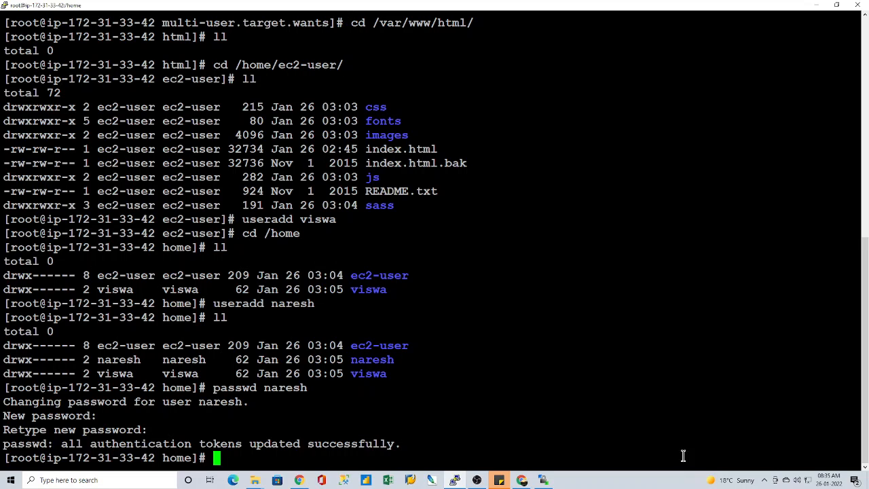
Step: Switch to WinSCP and close the ec2-user session, leaving the saved My Workspace entry's name as it is
{"action": "left_click", "coordinate": [543, 480]}
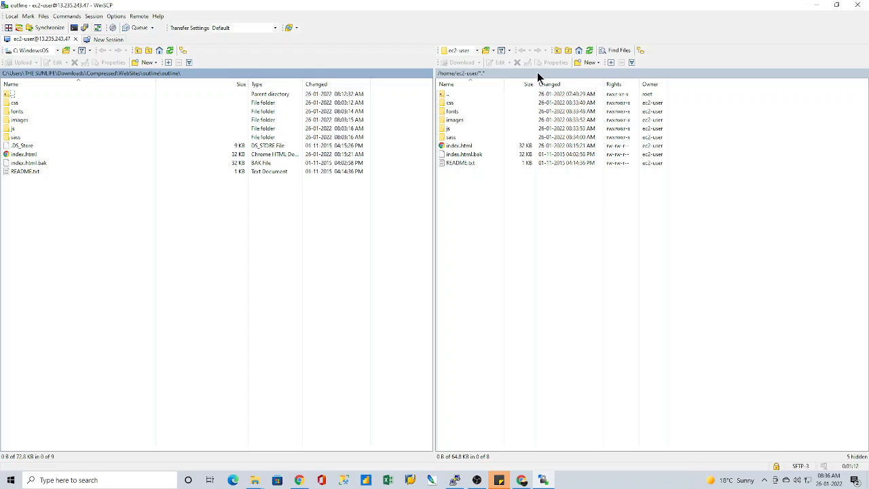
{"action": "left_click", "coordinate": [76, 40]}
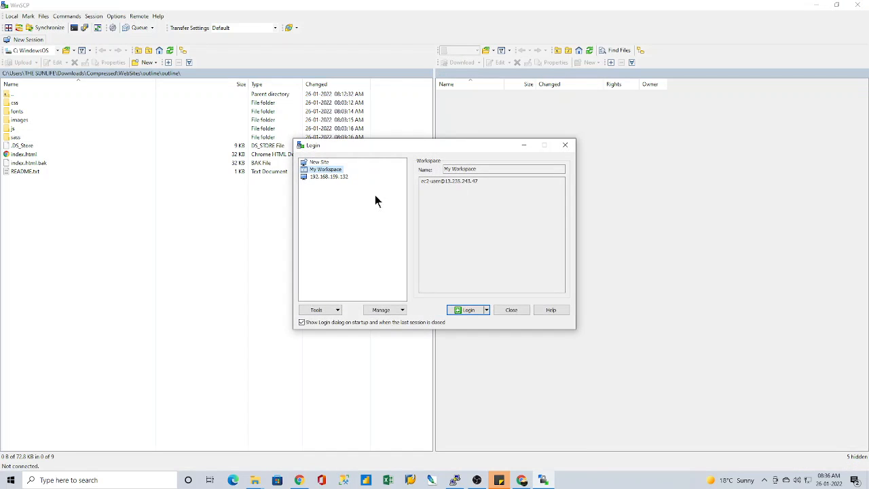
{"action": "left_click", "coordinate": [322, 169]}
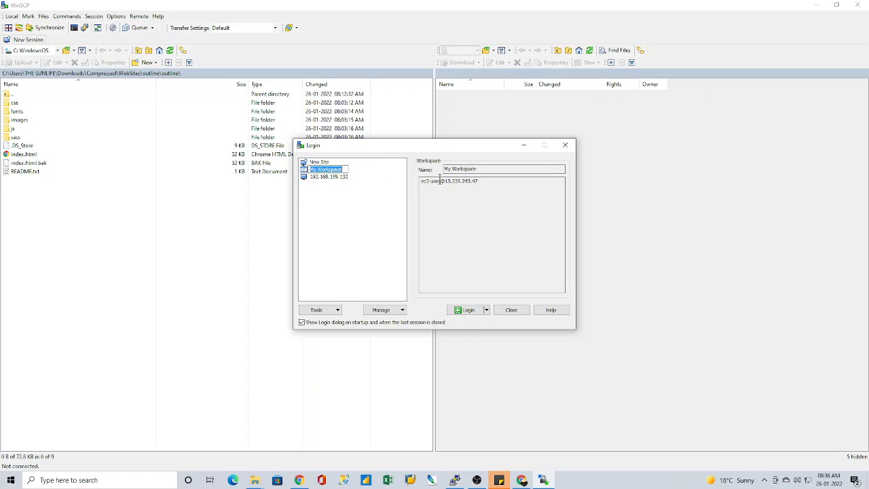
{"action": "left_click", "coordinate": [381, 189]}
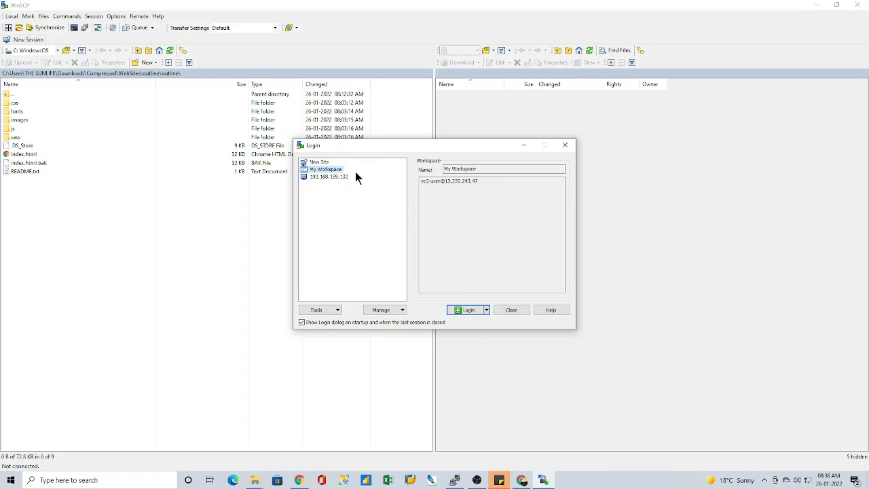
Step: Fill in a new site login with host name 13.235.243.47, the second account's user name and its password
{"action": "left_click", "coordinate": [319, 163]}
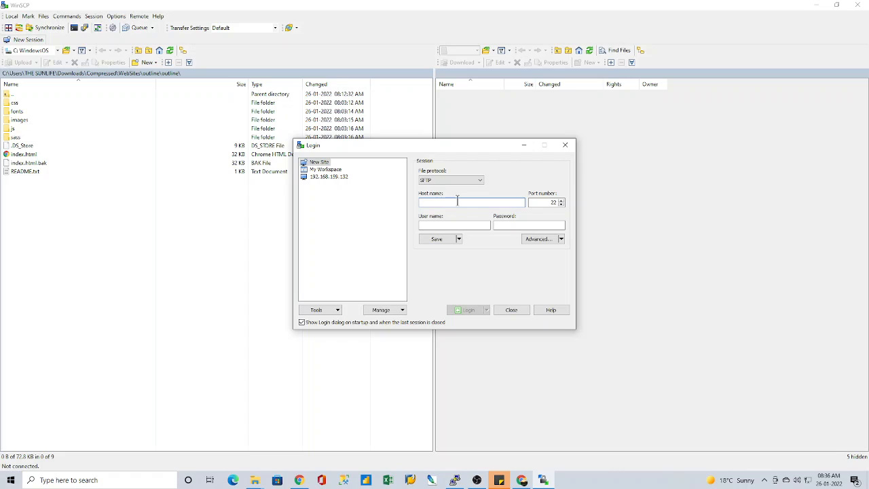
{"action": "type", "text": "13.235.243.47"}
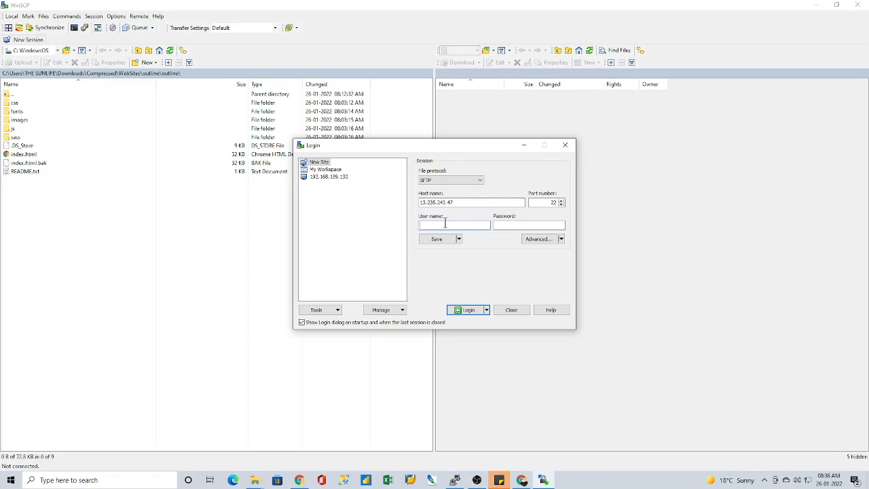
{"action": "left_click", "coordinate": [445, 222]}
{"action": "type", "text": "naresh"}
{"action": "left_click", "coordinate": [515, 225]}
{"action": "type", "text": "*******"}
Step: Choose extended..ppk from Downloads as the SSH private key file, and try to log in with the second account
{"action": "left_click", "coordinate": [547, 237]}
{"action": "left_click", "coordinate": [337, 232]}
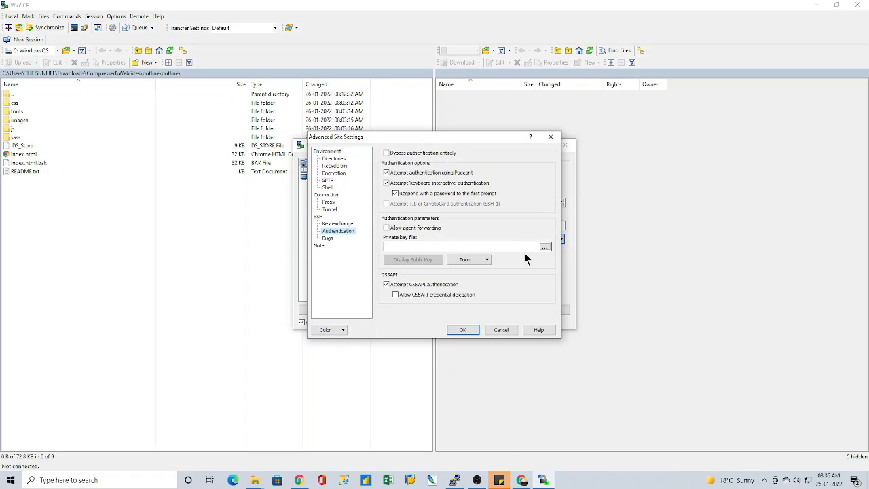
{"action": "left_click", "coordinate": [543, 248]}
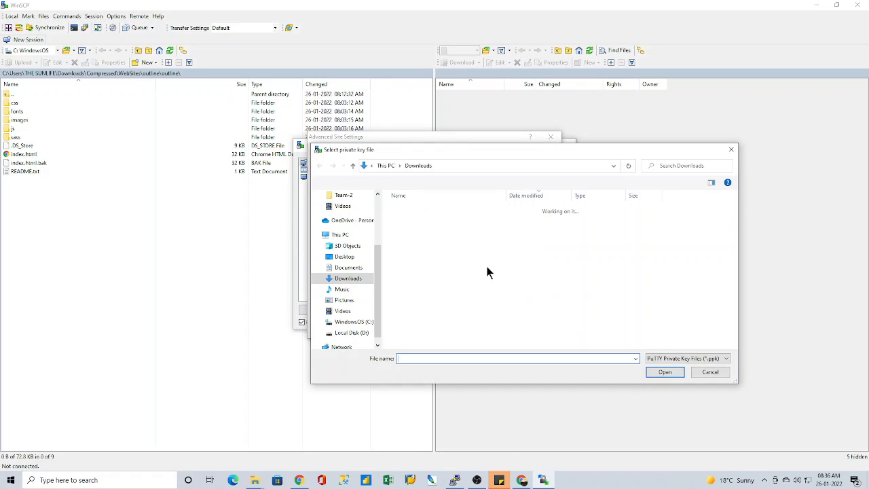
{"action": "left_click", "coordinate": [425, 279]}
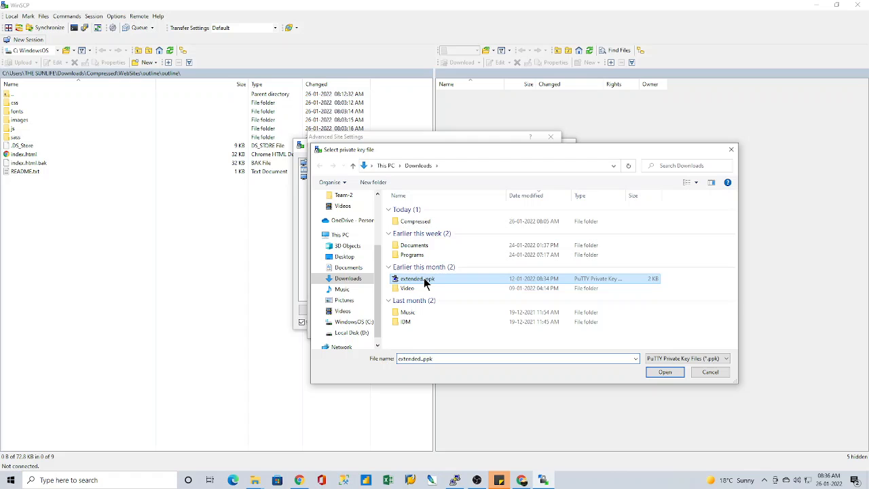
{"action": "left_click", "coordinate": [662, 372]}
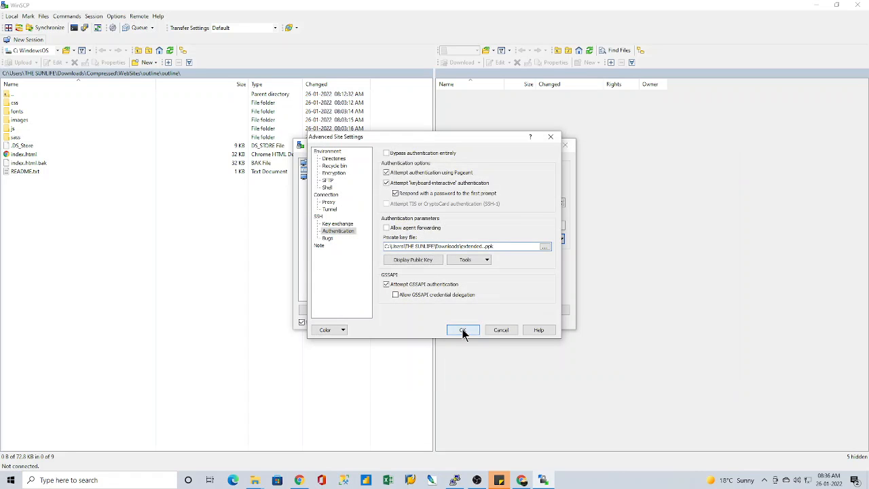
{"action": "left_click", "coordinate": [466, 330]}
{"action": "left_click", "coordinate": [477, 310]}
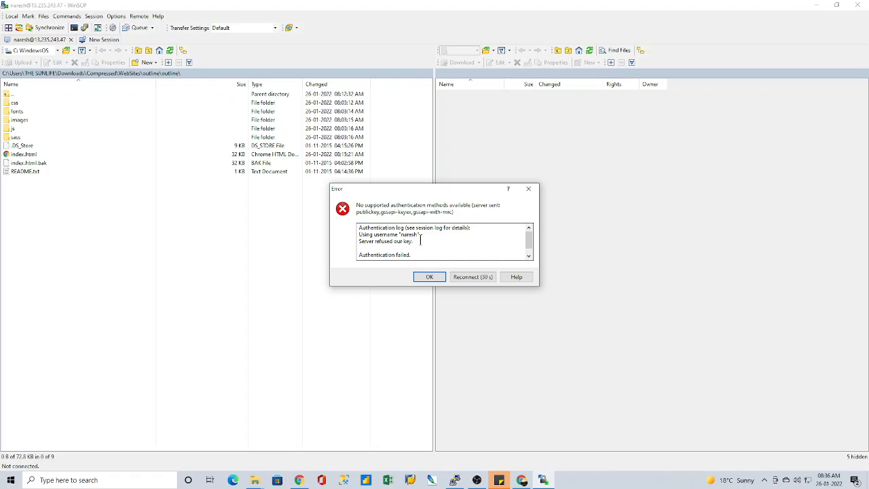
{"action": "left_click", "coordinate": [429, 277]}
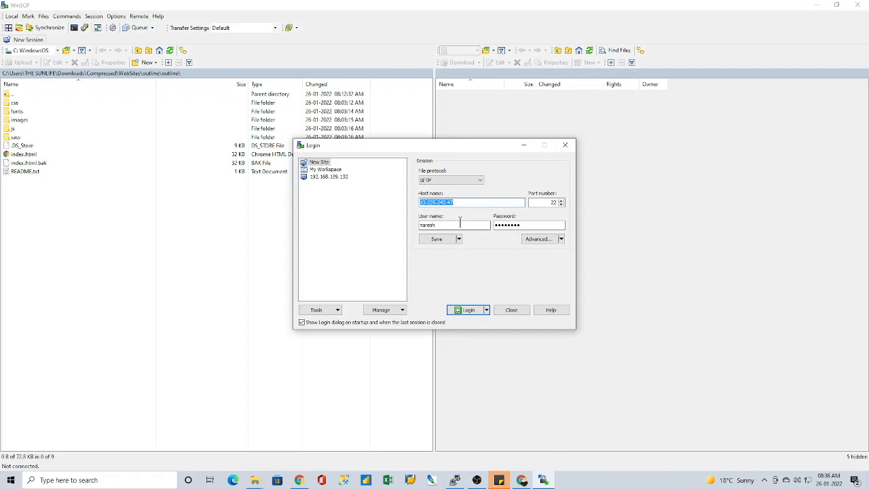
Step: Replace the user name with ec2-user, clear the password and log in to the instance
{"action": "left_click", "coordinate": [459, 224]}
{"action": "left_click_drag", "start_coordinate": [438, 225], "coordinate": [415, 226]}
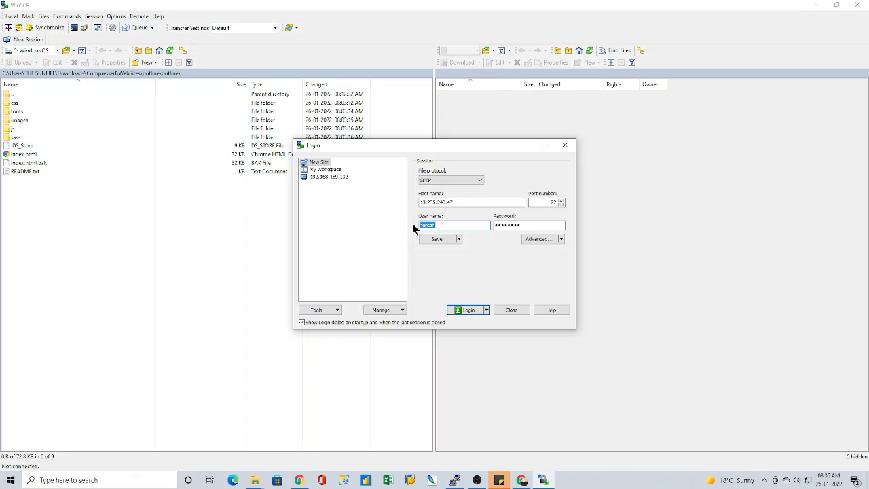
{"action": "type", "text": "ec2-user"}
{"action": "left_click_drag", "start_coordinate": [526, 224], "coordinate": [475, 226]}
{"action": "left_click", "coordinate": [469, 311]}
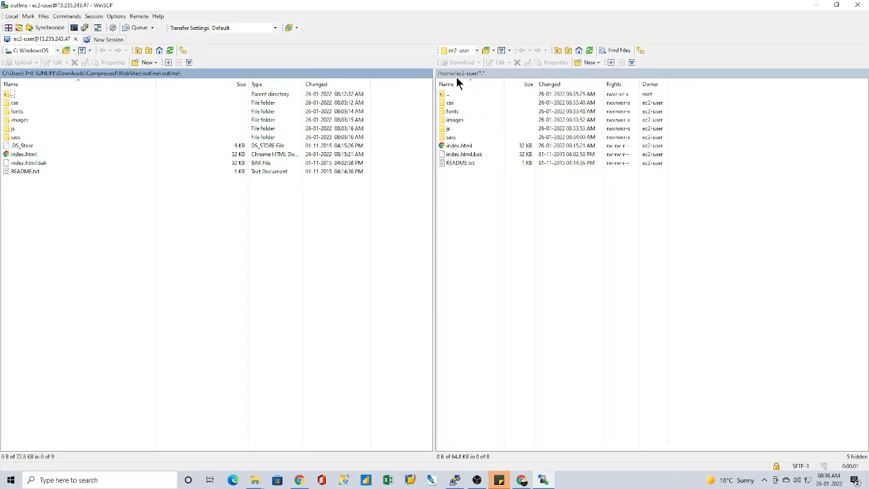
Step: Switch to the PuTTY terminal, change to the ec2-user directory and list its contents with ll
{"action": "left_click", "coordinate": [454, 480]}
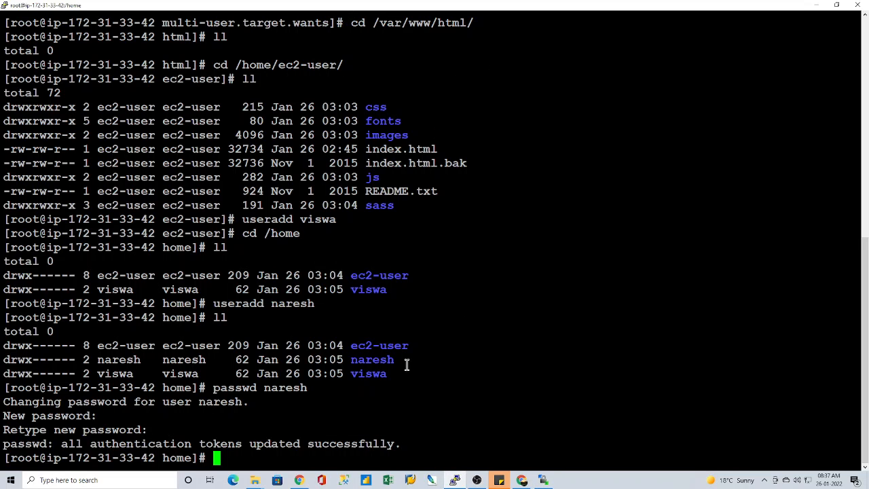
{"action": "double_click", "coordinate": [394, 345]}
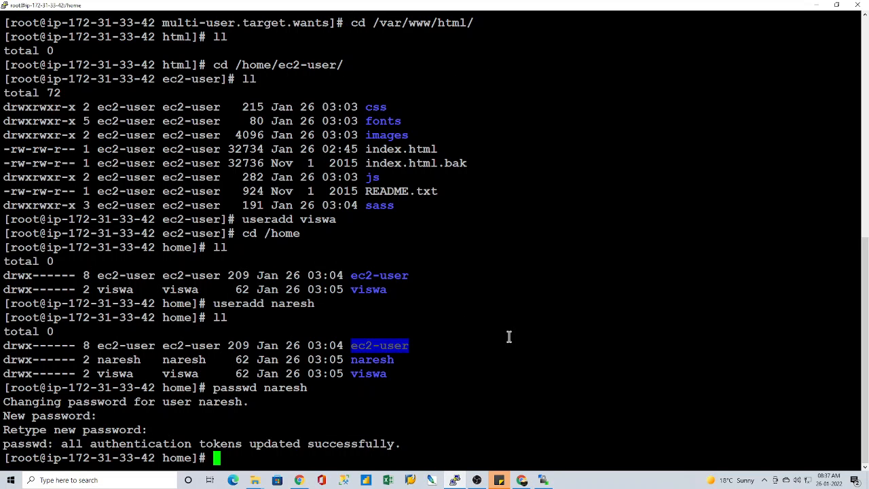
{"action": "type", "text": "cd"}
{"action": "right_click", "coordinate": [508, 335]}
{"action": "key", "text": "Return"}
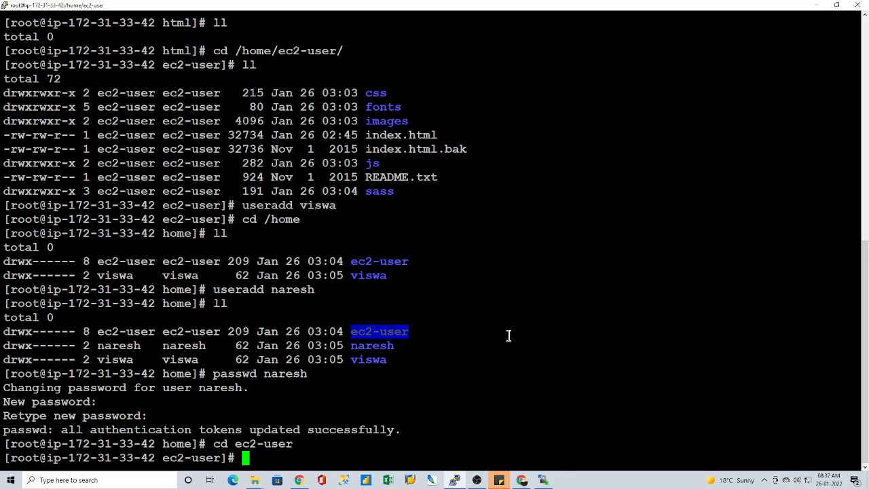
{"action": "type", "text": "ll"}
{"action": "key", "text": "Return"}
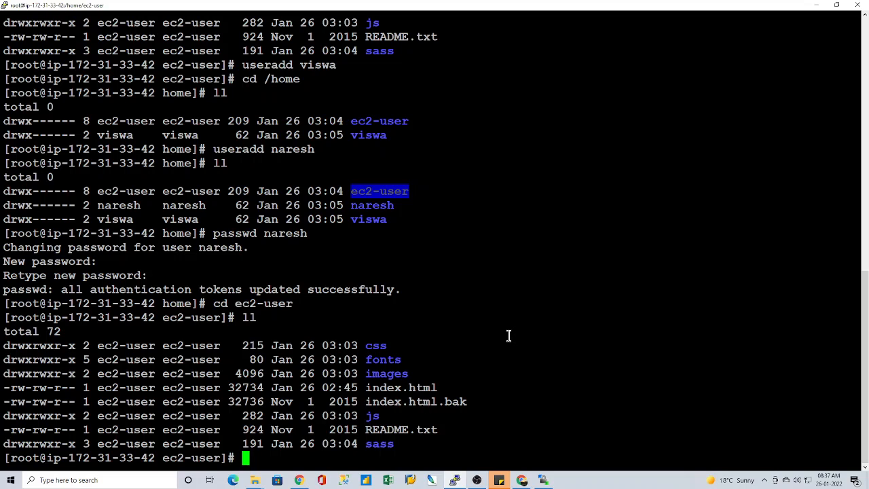
Step: Return to WinSCP and close it, terminating the ec2-user session
{"action": "left_click", "coordinate": [543, 480]}
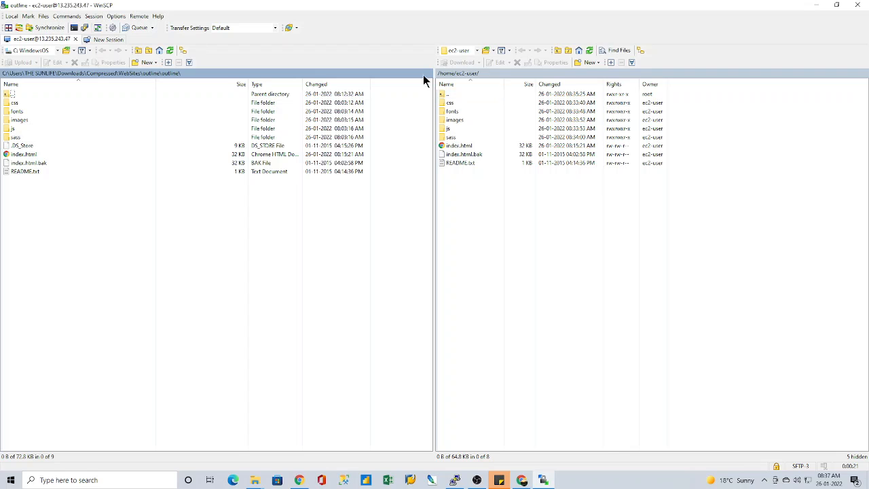
{"action": "left_click", "coordinate": [857, 4]}
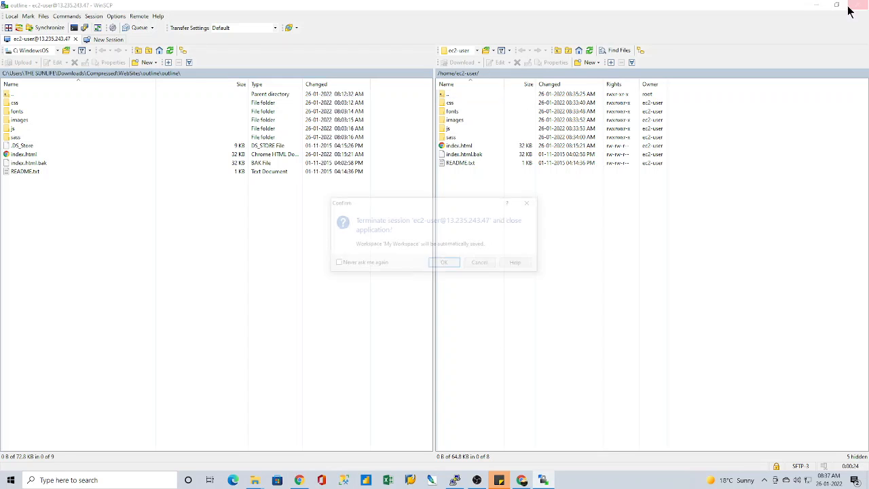
{"action": "left_click", "coordinate": [450, 266]}
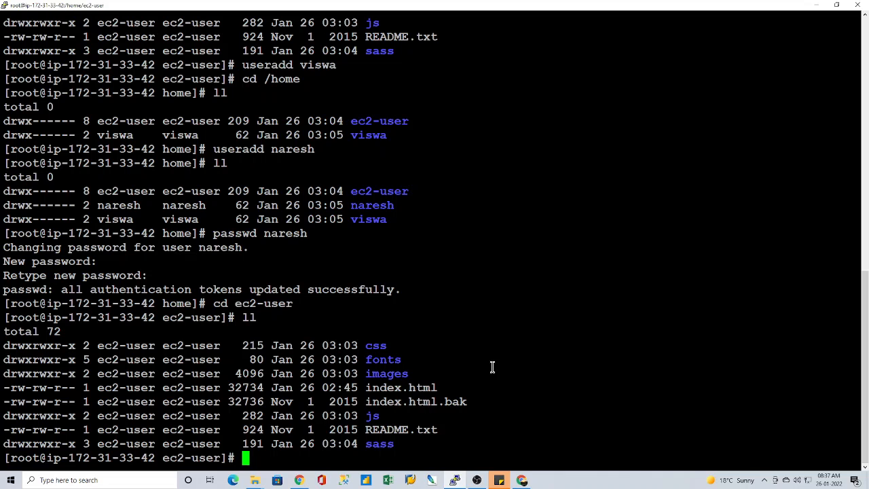
Step: Switch to Chrome and show the Apache HTTP Server test page served by the instance
{"action": "left_click", "coordinate": [519, 480]}
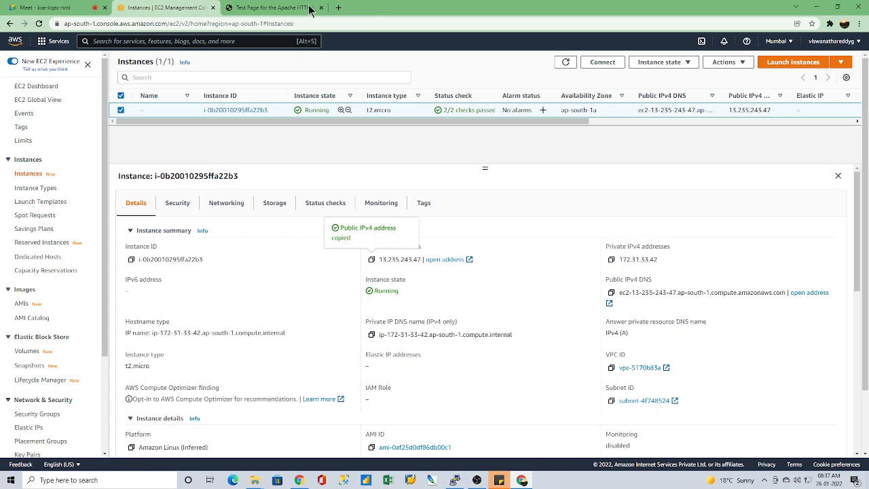
{"action": "left_click", "coordinate": [262, 8]}
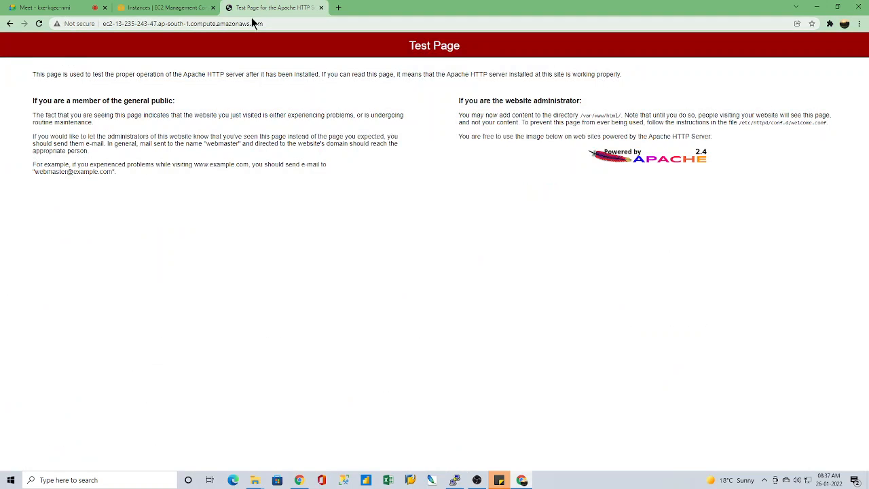
Step: Copy the instance's public IPv4 DNS from the EC2 console, load it in a new browser tab and compare it with the existing test page
{"action": "left_click", "coordinate": [169, 8]}
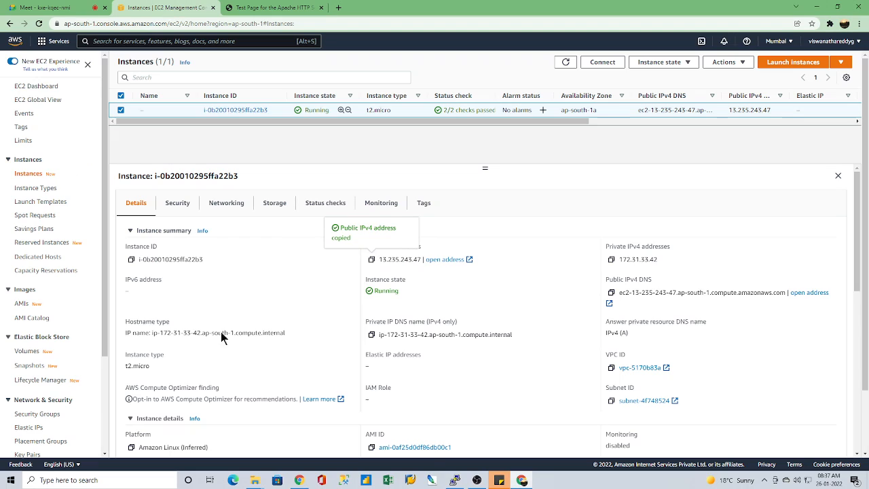
{"action": "left_click", "coordinate": [611, 294]}
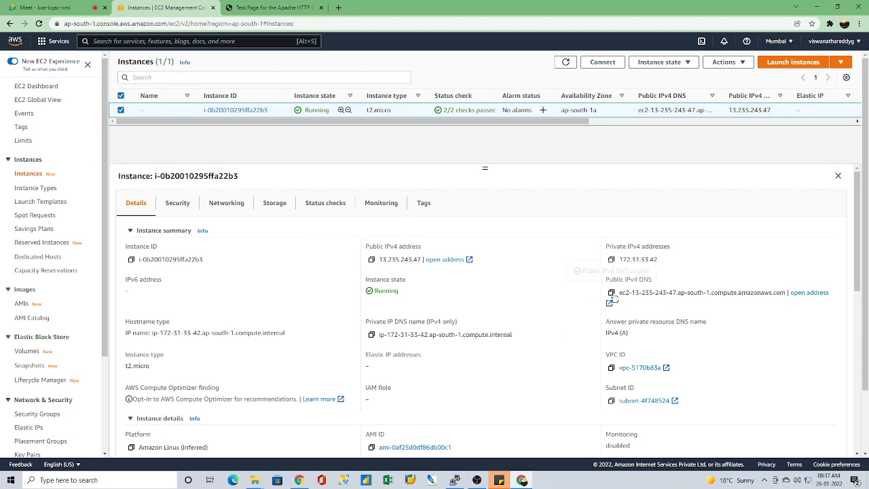
{"action": "left_click", "coordinate": [338, 8]}
{"action": "left_click", "coordinate": [334, 23]}
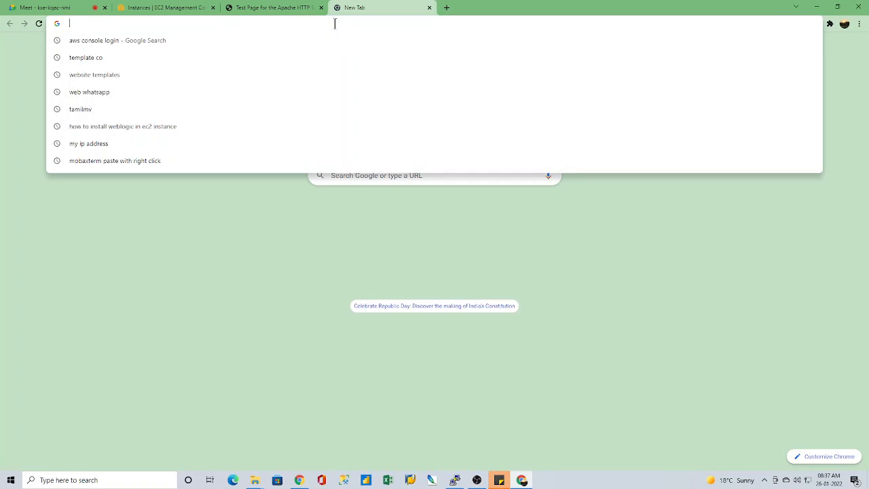
{"action": "key", "text": "ctrl+v"}
{"action": "key", "text": "Return"}
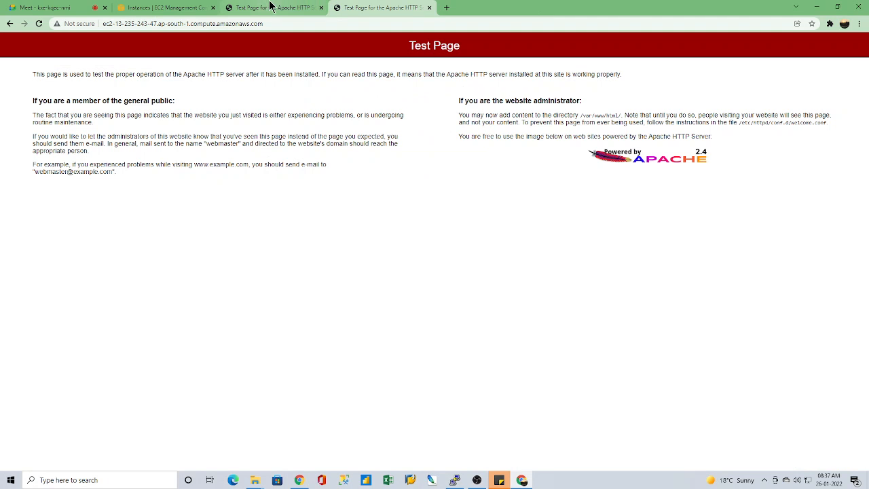
{"action": "left_click", "coordinate": [272, 7]}
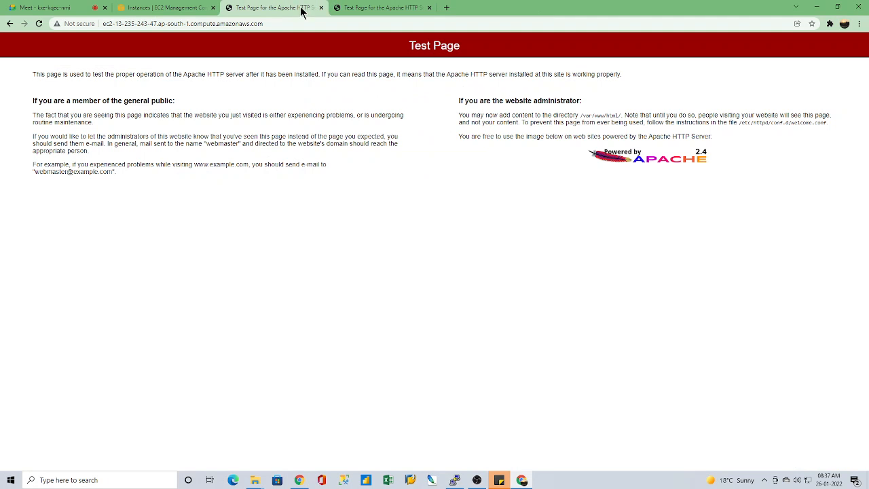
{"action": "left_click", "coordinate": [367, 7]}
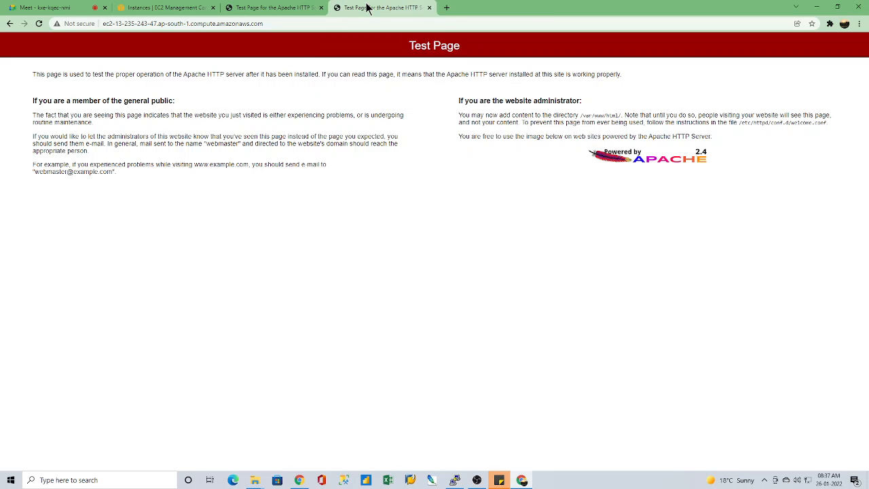
Step: Switch to the PuTTY terminal and print the current working directory with pwd
{"action": "left_click", "coordinate": [457, 480]}
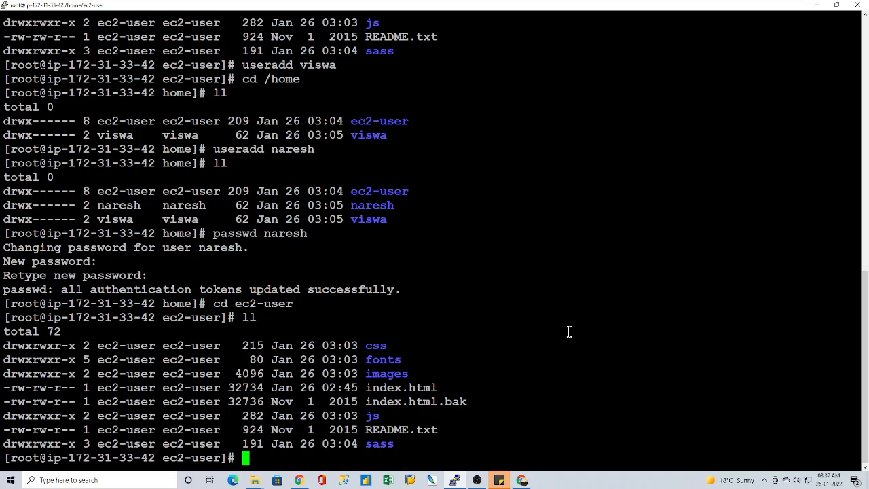
{"action": "type", "text": "service"}
{"action": "key", "text": "BackSpace"}
{"action": "key", "text": "BackSpace"}
{"action": "key", "text": "BackSpace"}
{"action": "key", "text": "BackSpace"}
{"action": "key", "text": "BackSpace"}
{"action": "key", "text": "BackSpace"}
{"action": "key", "text": "BackSpace"}
{"action": "key", "text": "BackSpace"}
{"action": "type", "text": "o"}
{"action": "key", "text": "BackSpace"}
{"action": "type", "text": "pwd"}
{"action": "key", "text": "Return"}
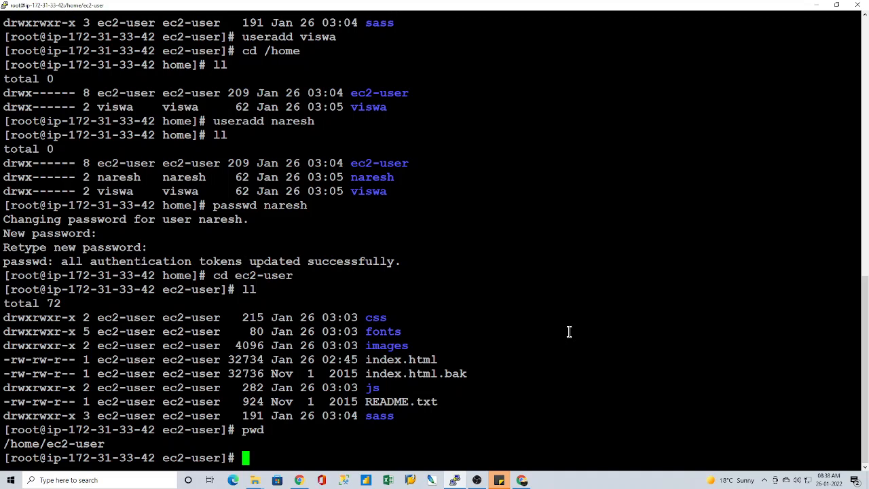
Step: Move all files from the current directory into Apache's web root with mv * /var/www/html/
{"action": "type", "text": "mv * /var/"}
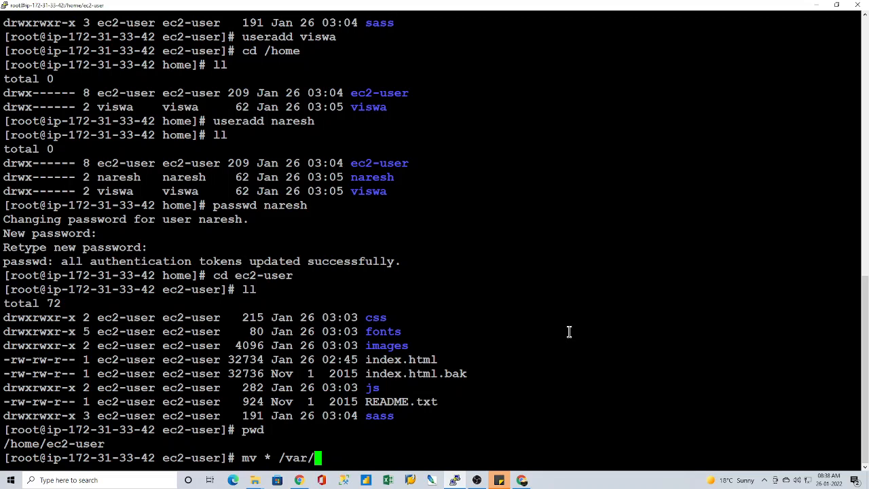
{"action": "type", "text": "www/html/"}
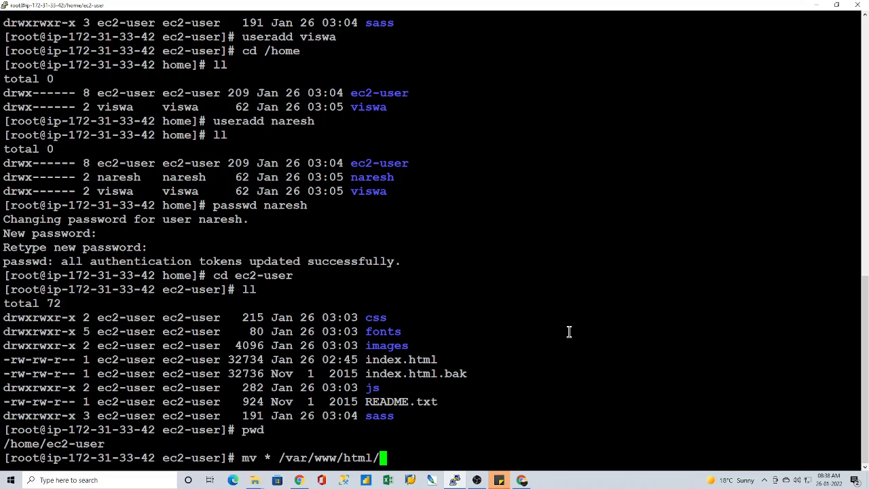
{"action": "key", "text": "Return"}
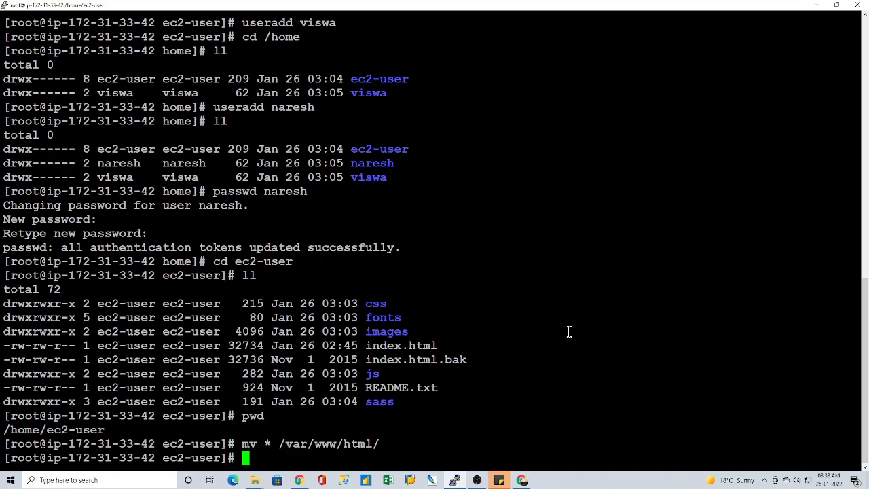
Step: Change to the /var/www/html/ directory, reusing the path from the previous command, and list its contents with ll
{"action": "double_click", "coordinate": [350, 444]}
{"action": "type", "text": "cd"}
{"action": "right_click", "coordinate": [419, 423]}
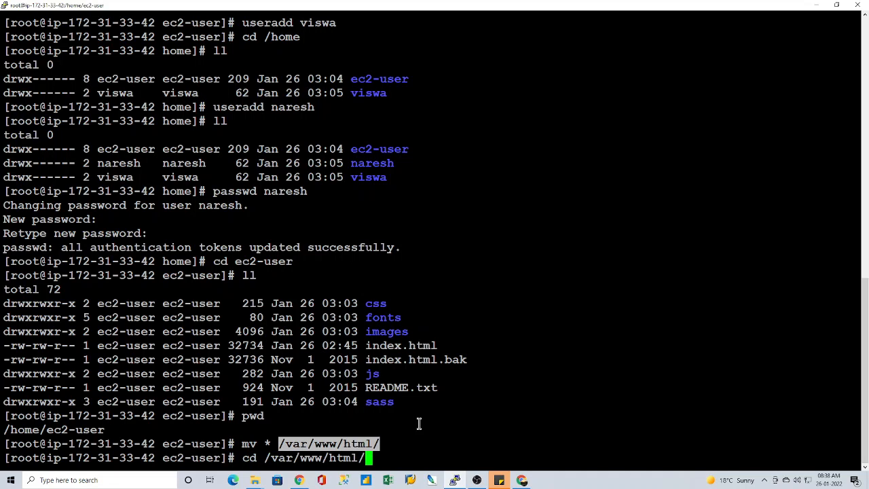
{"action": "key", "text": "Return"}
{"action": "type", "text": "ll"}
{"action": "key", "text": "Return"}
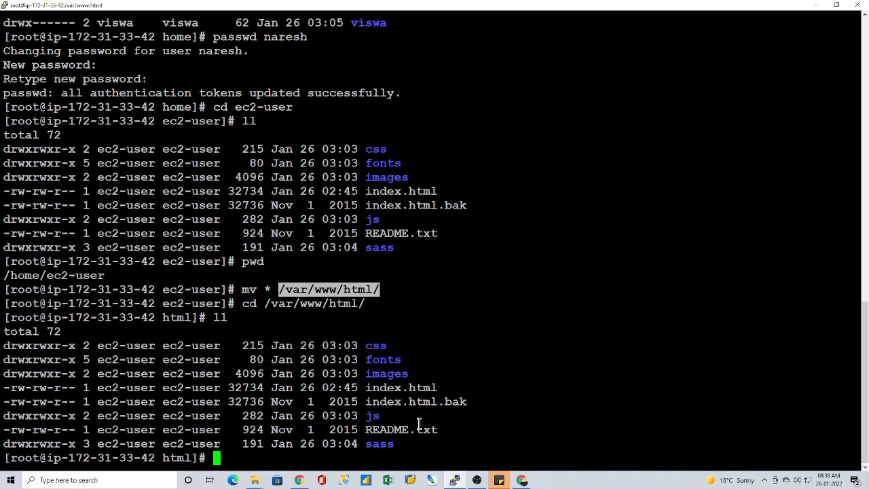
{"action": "left_click", "coordinate": [493, 303]}
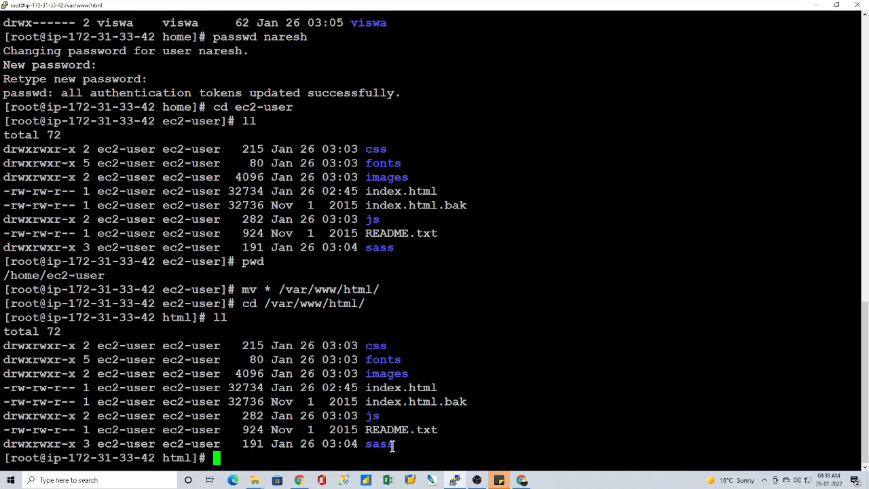
Step: Switch to Chrome, reload the instance's page and open the website's navigation menu, pointing out the public DNS address
{"action": "left_click", "coordinate": [523, 480]}
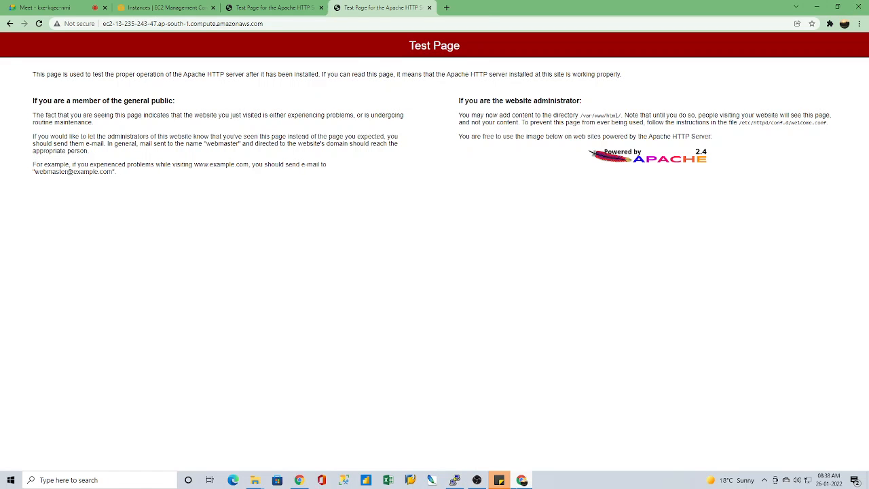
{"action": "left_click", "coordinate": [39, 23]}
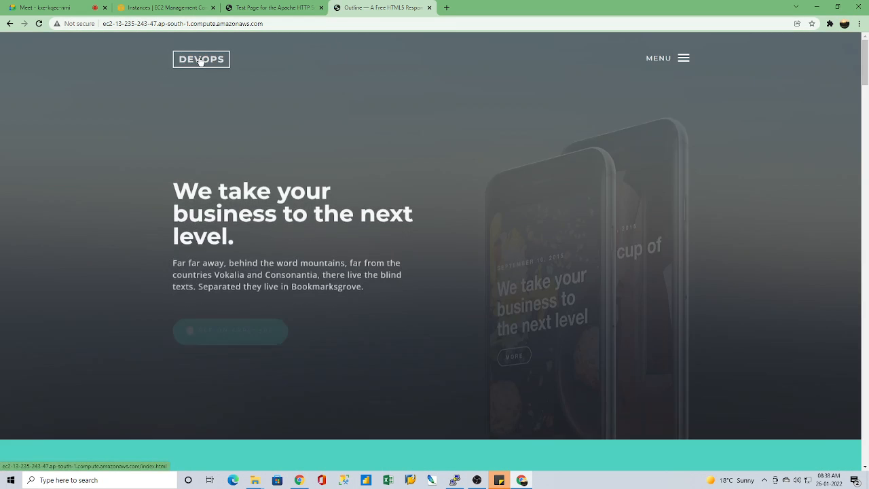
{"action": "left_click", "coordinate": [683, 58]}
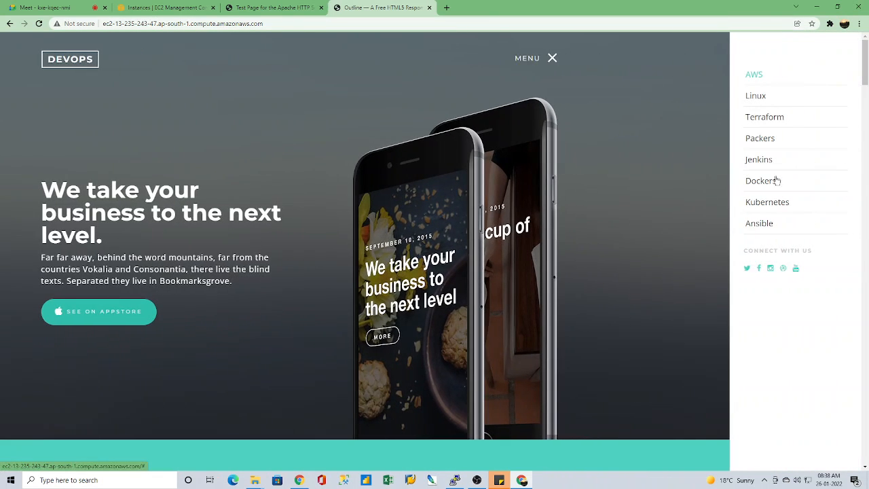
{"action": "left_click", "coordinate": [120, 23]}
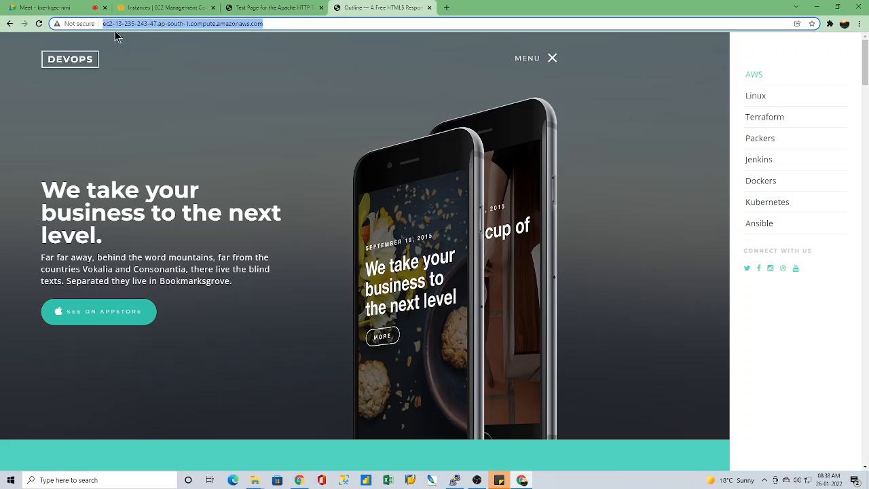
{"action": "left_click", "coordinate": [294, 25]}
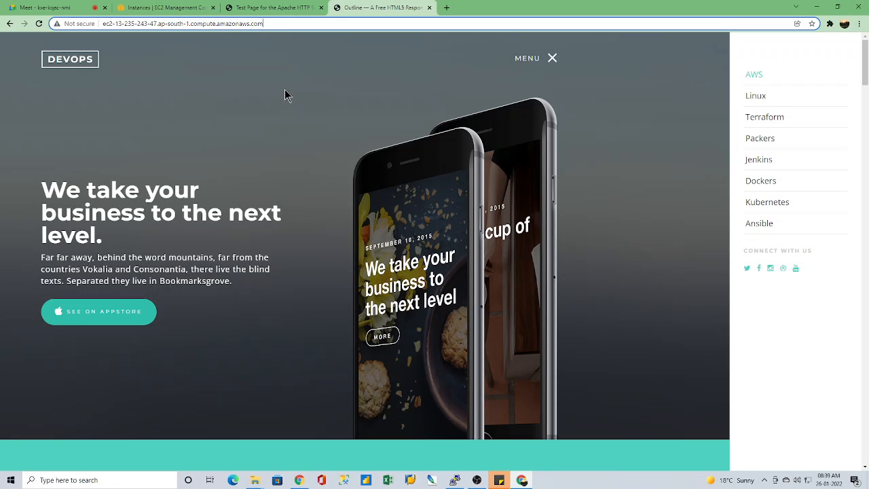
Step: Close the website tab and the Apache test page tab in Chrome after a glance at the PuTTY terminal
{"action": "left_click", "coordinate": [455, 480]}
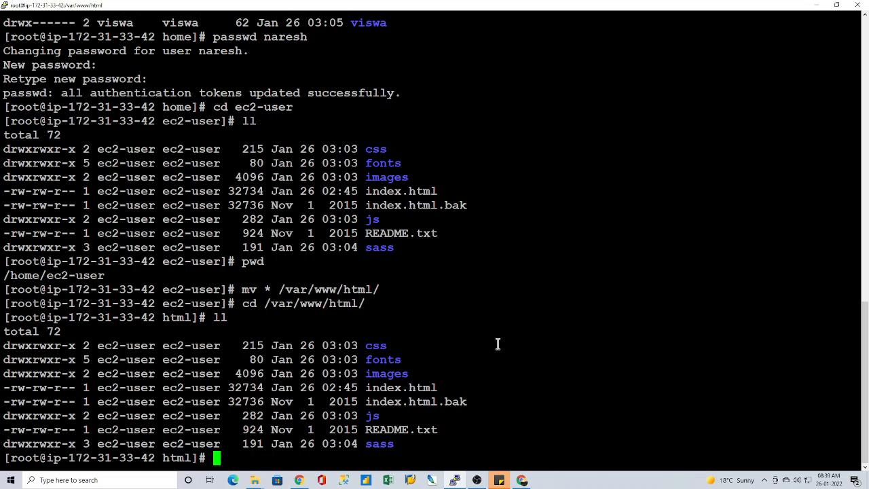
{"action": "left_click", "coordinate": [814, 6]}
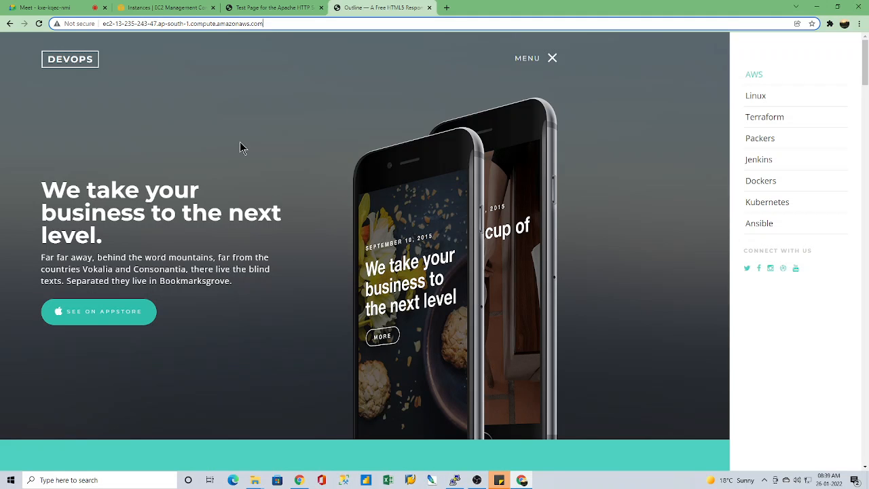
{"action": "left_click", "coordinate": [429, 8]}
{"action": "left_click", "coordinate": [322, 7]}
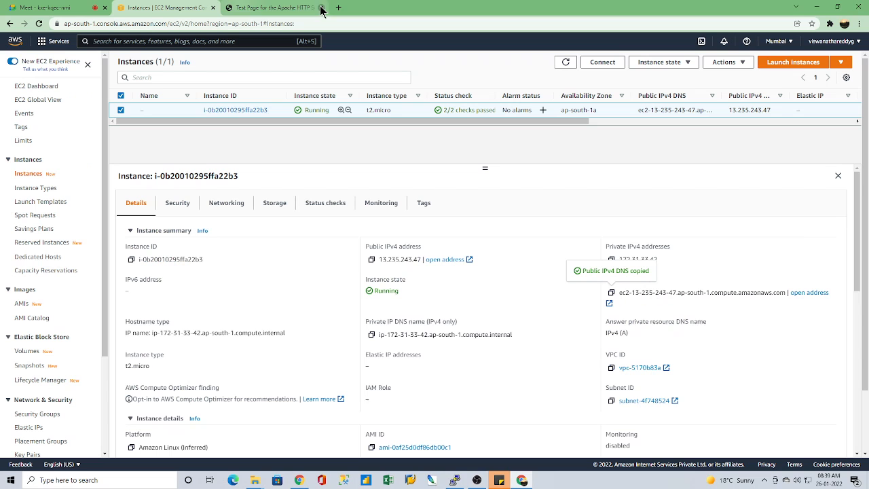
Step: Switch to the PuTTY terminal and run exit twice to leave the root shell and end the ec2-user session
{"action": "left_click", "coordinate": [454, 480]}
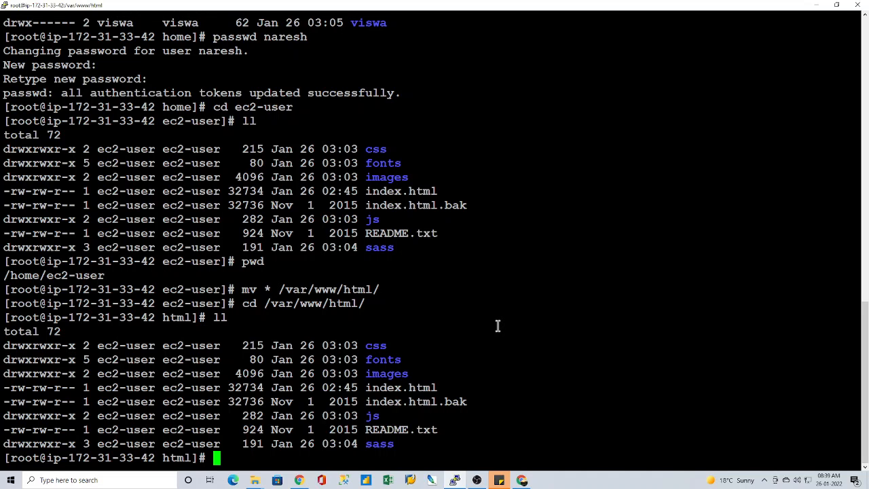
{"action": "type", "text": "exit"}
{"action": "key", "text": "Return"}
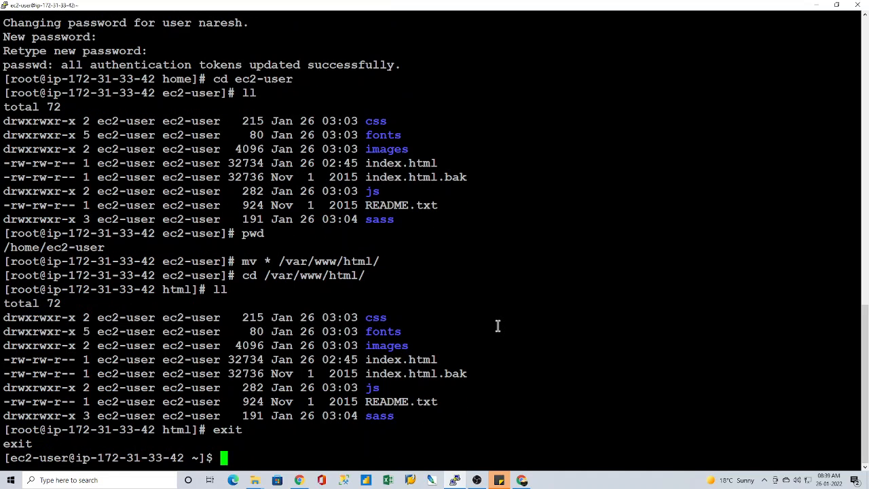
{"action": "type", "text": "exit"}
{"action": "key", "text": "Return"}
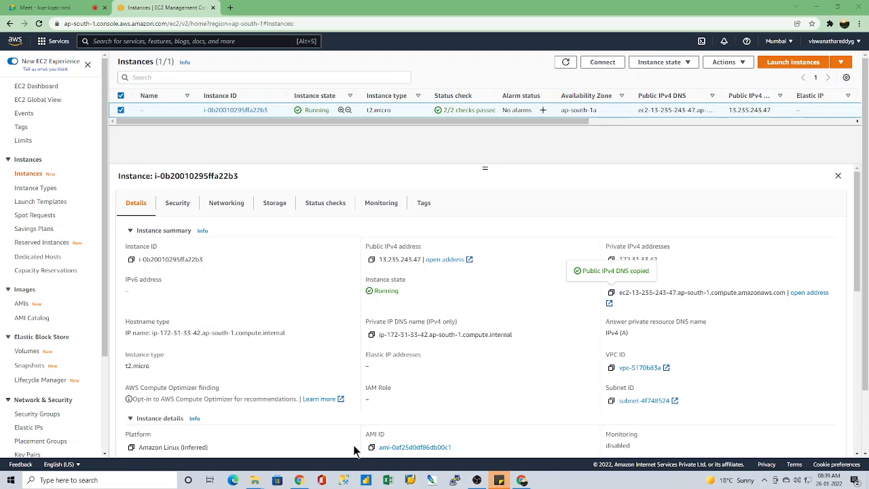
Step: Open Paint and place a text box near the upper-left corner of the blank canvas
{"action": "left_click", "coordinate": [126, 479]}
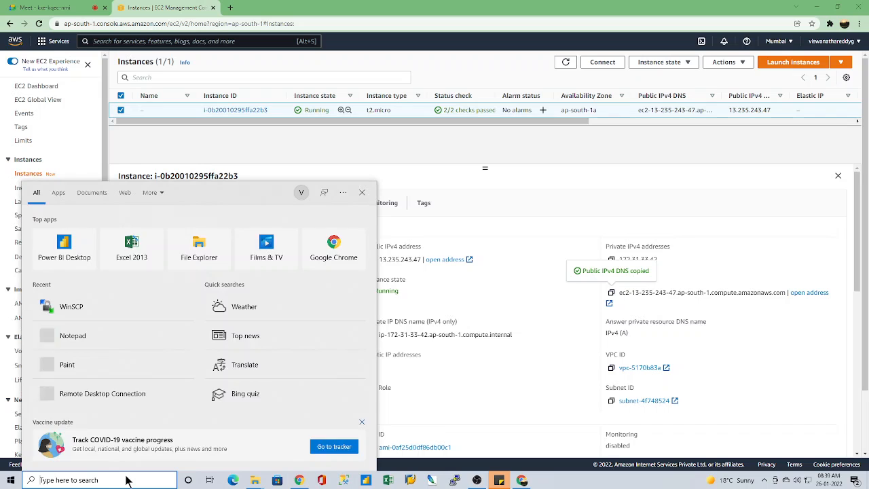
{"action": "type", "text": "pai"}
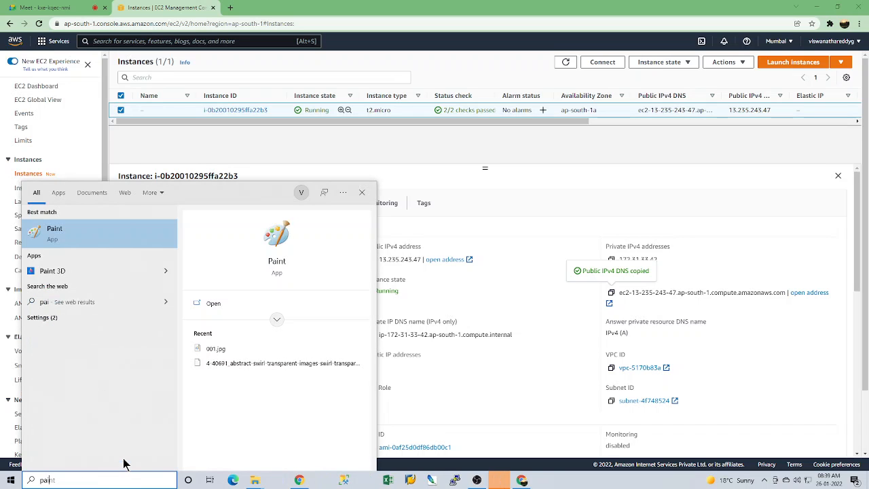
{"action": "left_click", "coordinate": [62, 234]}
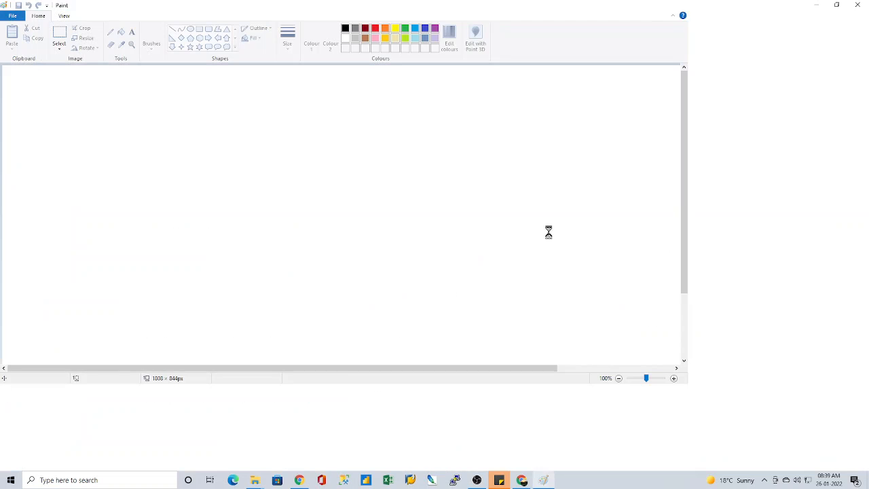
{"action": "left_click", "coordinate": [209, 30]}
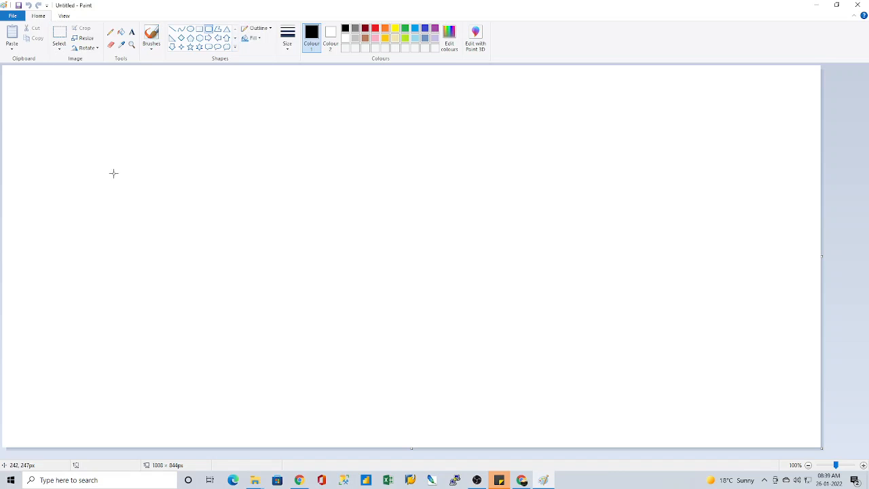
{"action": "left_click", "coordinate": [132, 31]}
{"action": "left_click", "coordinate": [48, 105]}
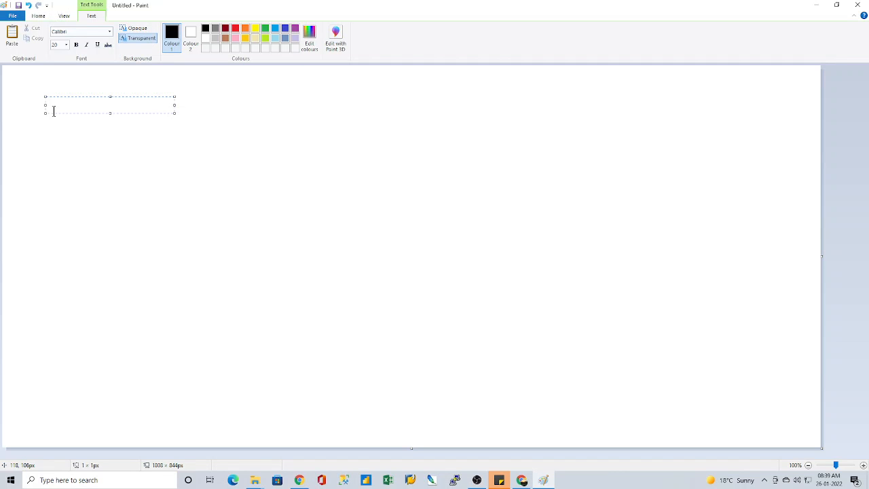
Step: Write the first summary line in the text box as "1. Launching ec2 instance"
{"action": "type", "text": "1. Launching ec2 insta"}
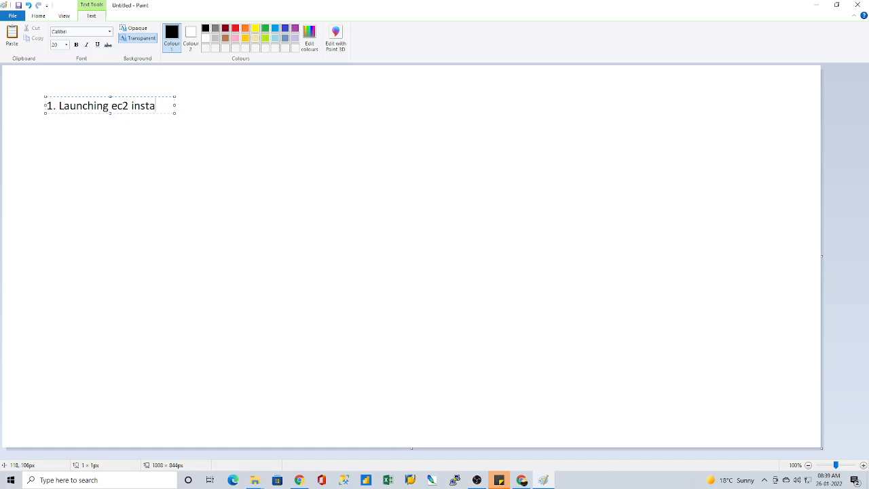
{"action": "type", "text": "nce"}
{"action": "key", "text": "Return"}
Step: Add the second summary line "2. Installed apache or httpd"
{"action": "type", "text": "2. Installed apache"}
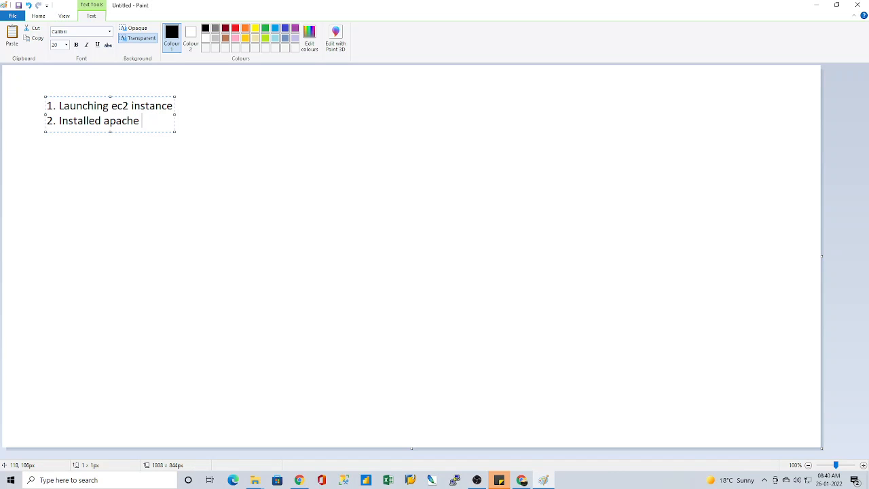
{"action": "type", "text": " or httpd"}
{"action": "key", "text": "Return"}
Step: Add the third summary line "3. Started the httpd service and configued as chkconfig"
{"action": "type", "text": "3. Started the"}
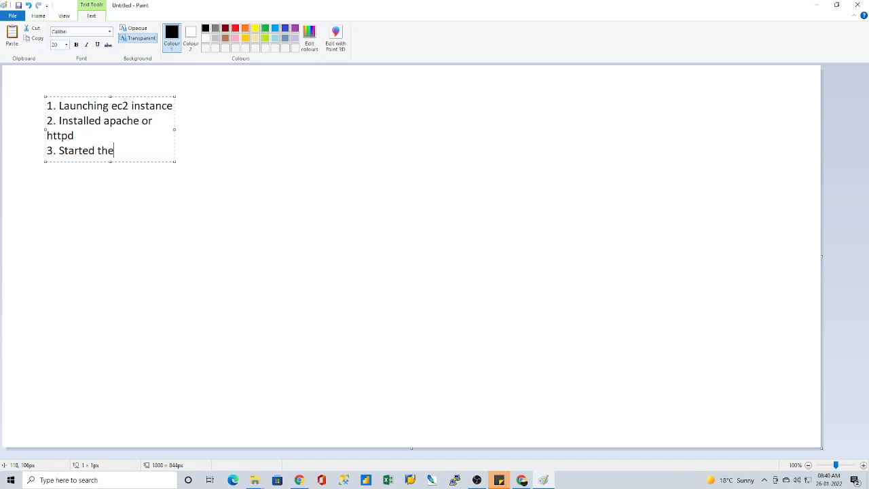
{"action": "type", "text": " httpd service abd"}
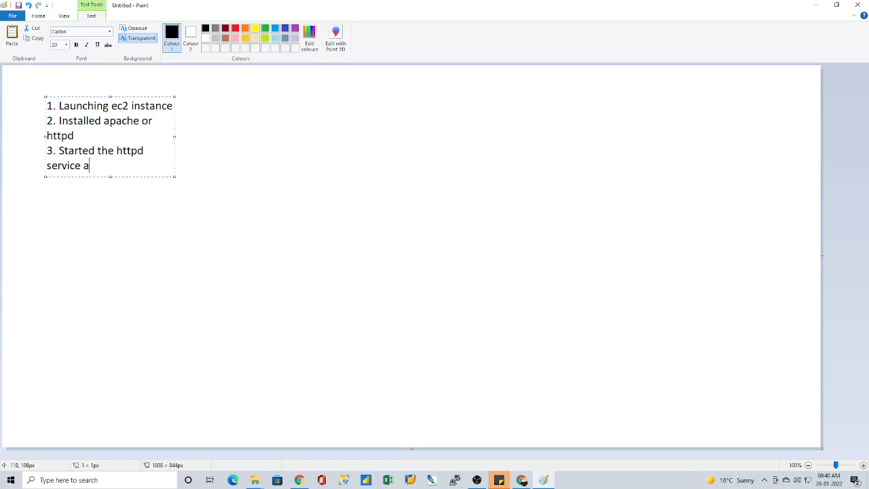
{"action": "key", "text": "BackSpace"}
{"action": "key", "text": "BackSpace"}
{"action": "type", "text": "nd configu"}
{"action": "key", "text": "ctrl+r"}
{"action": "type", "text": "ed a"}
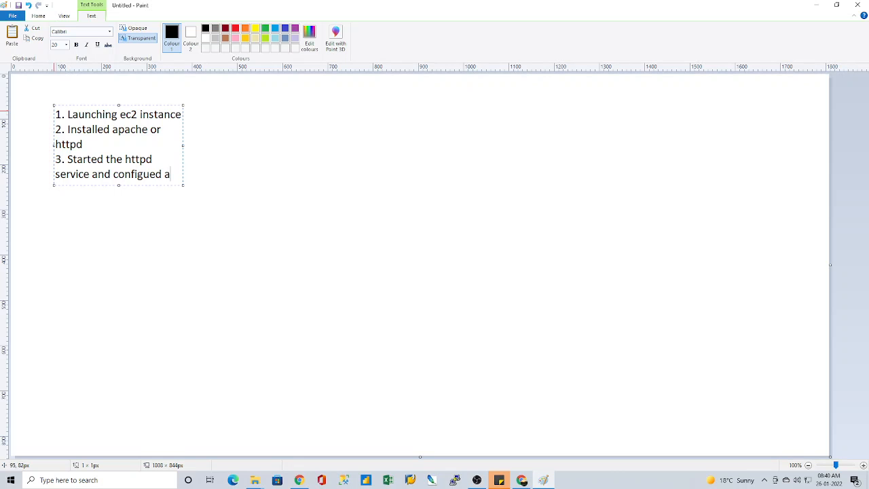
{"action": "type", "text": "s chkconfig"}
{"action": "key", "text": "Return"}
Step: Add the fourth summary line "4.Placed application in /var/www/html"
{"action": "type", "text": "4."}
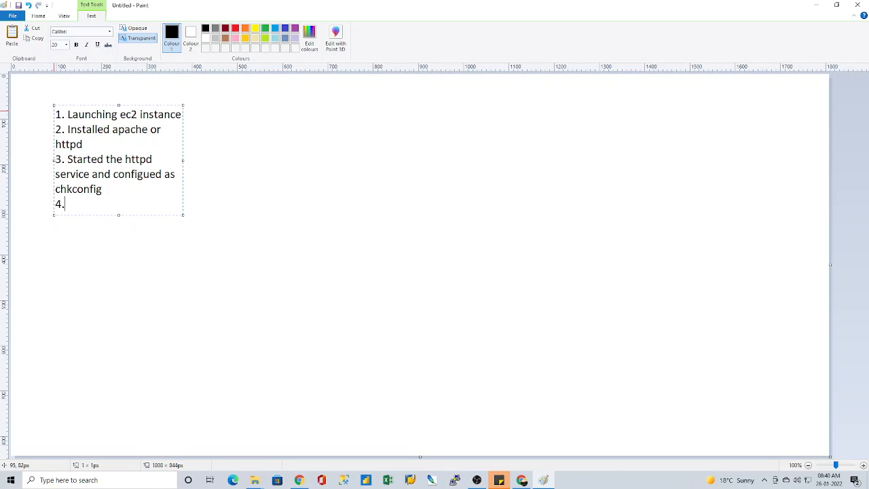
{"action": "type", "text": "Placed application in"}
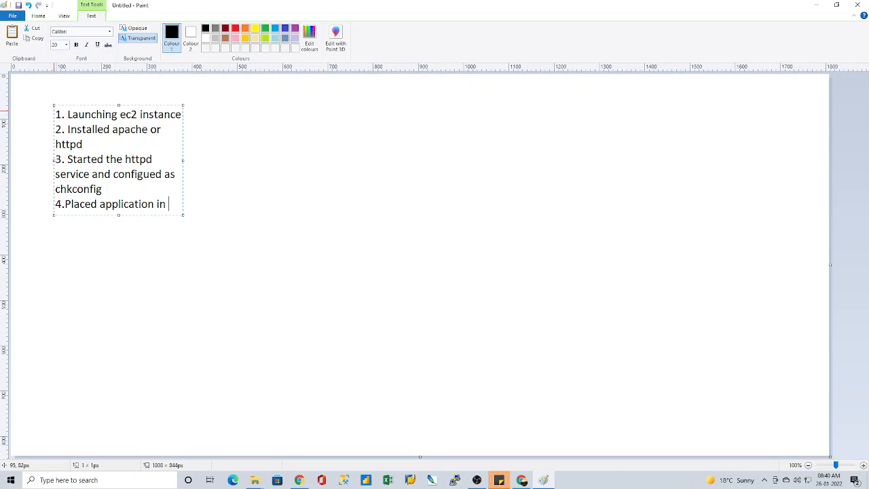
{"action": "type", "text": " /var/www/html"}
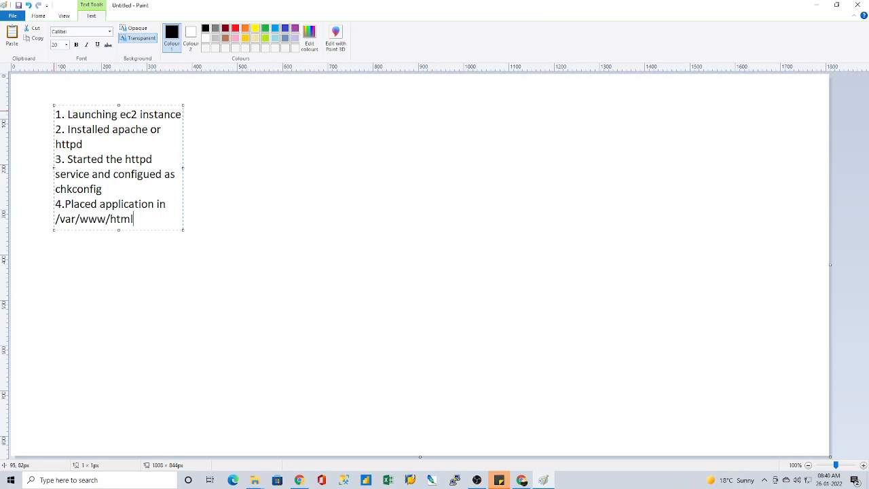
Step: Add the fifth summary line "5. create AMI with this instance"
{"action": "key", "text": "Return"}
{"action": "type", "text": "5. create am"}
{"action": "key", "text": "BackSpace"}
{"action": "key", "text": "BackSpace"}
{"action": "type", "text": "AMI"}
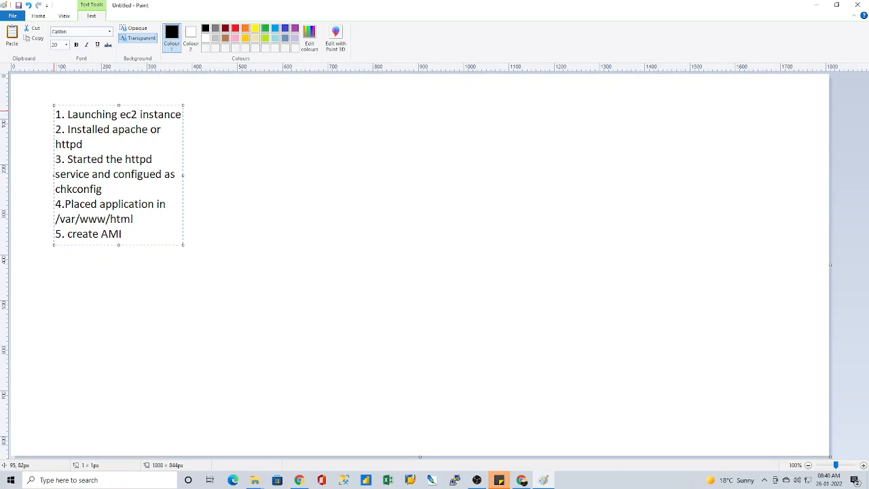
{"action": "type", "text": " with this instance"}
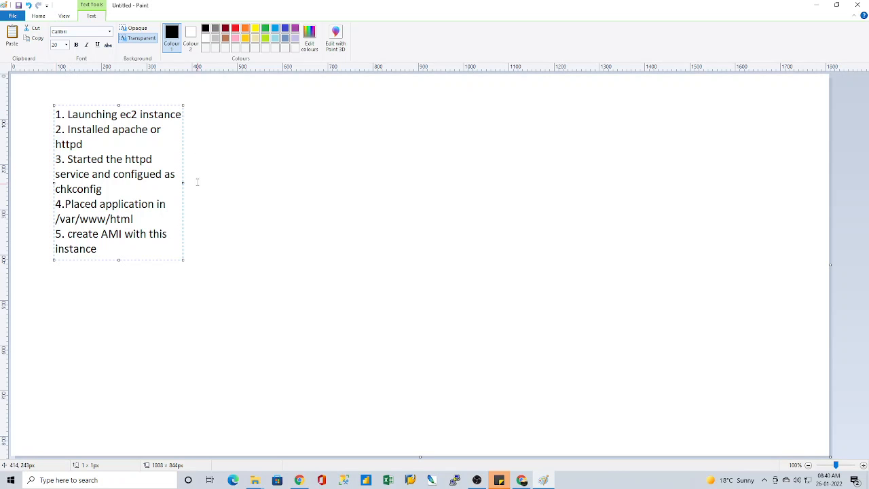
Step: Widen the text box so each note fits on one line, reduce its height and select all the text
{"action": "left_click_drag", "start_coordinate": [182, 184], "coordinate": [441, 148]}
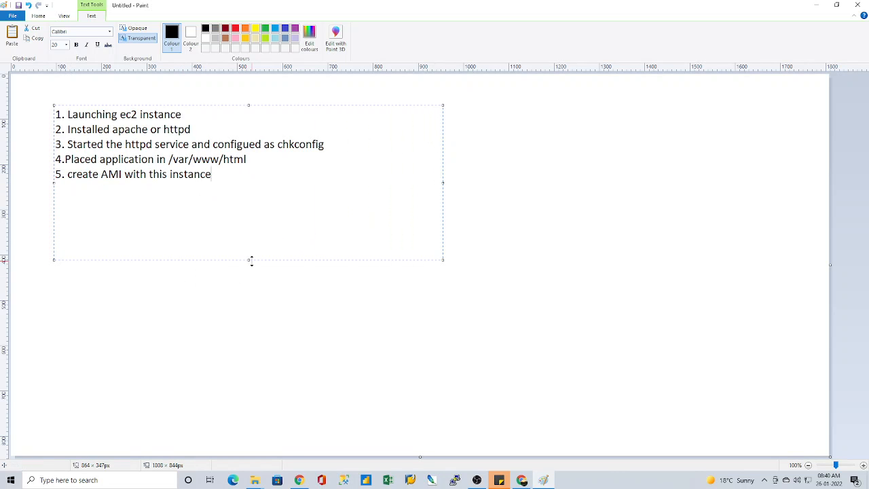
{"action": "left_click_drag", "start_coordinate": [249, 260], "coordinate": [54, 113]}
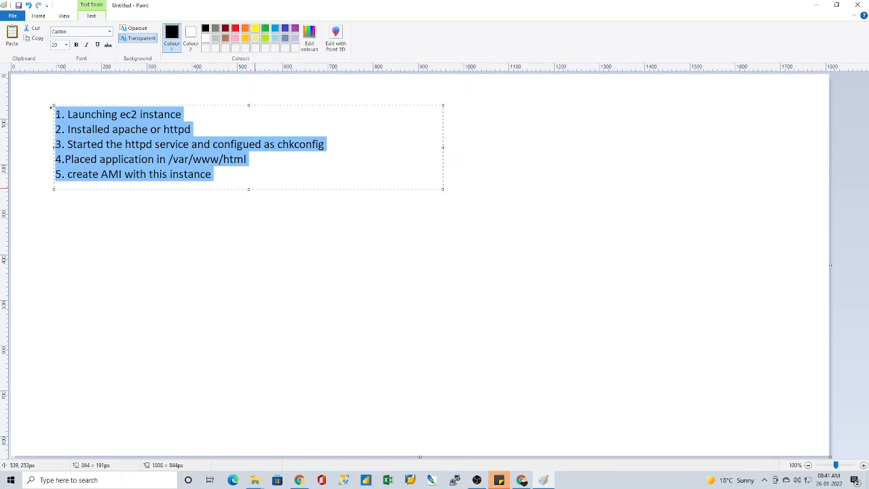
Step: Recolour all five lines of the list, trying red before applying light blue, and commit the text to the canvas
{"action": "left_click", "coordinate": [236, 29]}
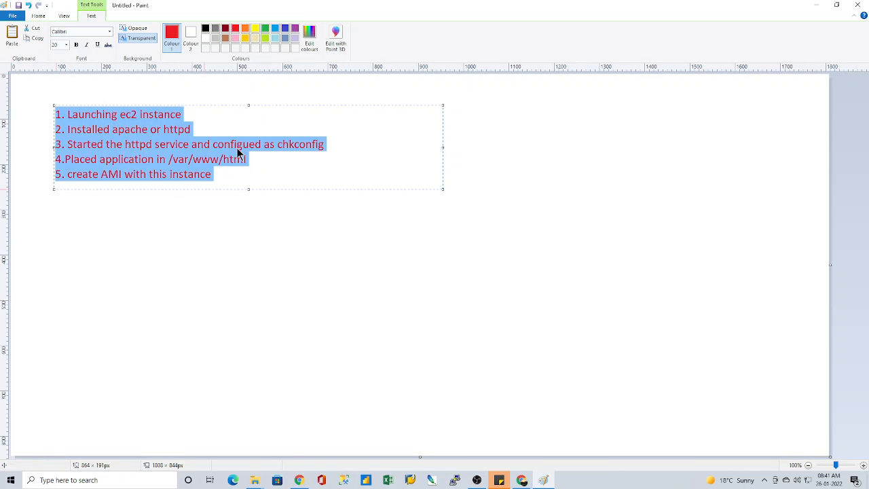
{"action": "left_click", "coordinate": [168, 116]}
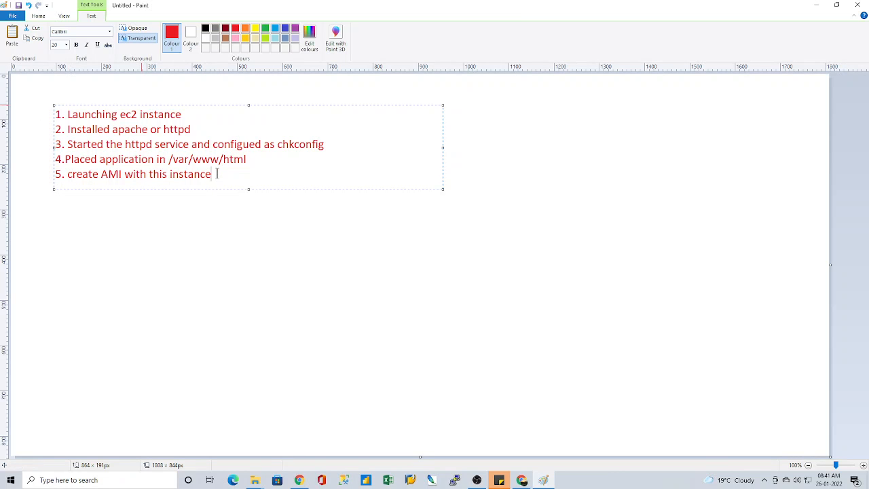
{"action": "left_click_drag", "start_coordinate": [213, 173], "coordinate": [53, 113]}
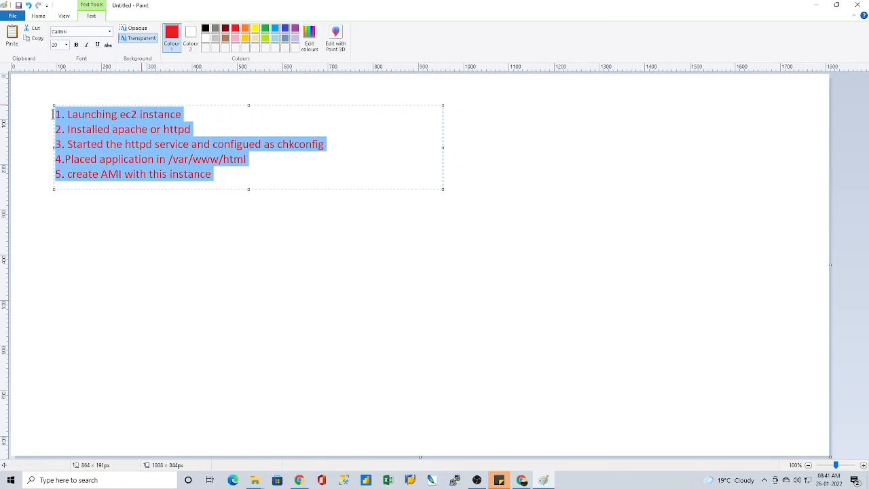
{"action": "left_click", "coordinate": [275, 29]}
{"action": "left_click", "coordinate": [286, 145]}
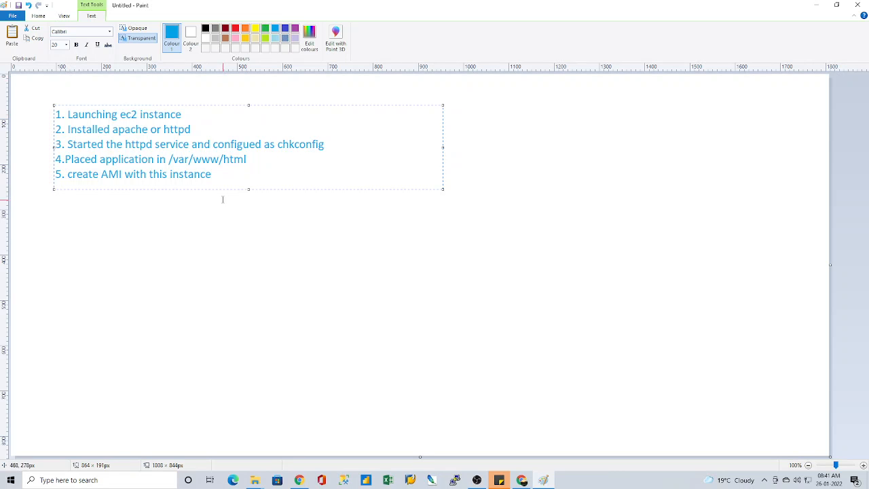
{"action": "left_click", "coordinate": [242, 247]}
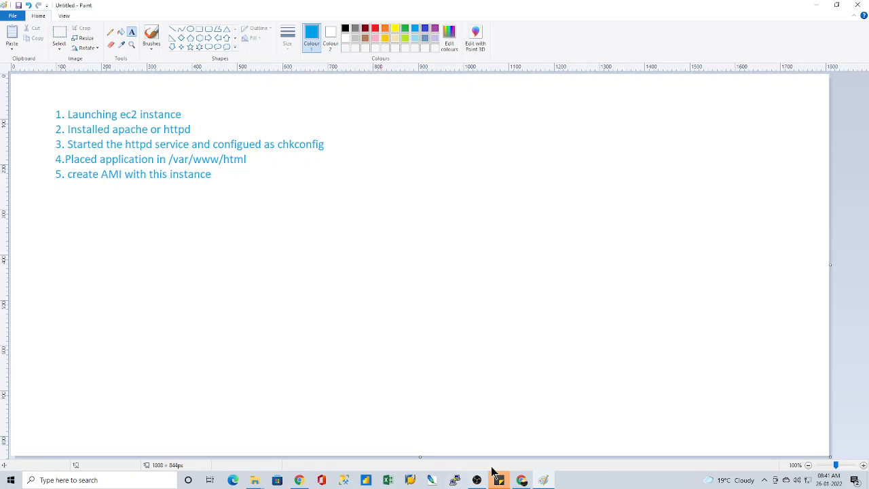
Step: Switch to the EC2 console in Chrome and select the running instance in the instances list
{"action": "left_click", "coordinate": [523, 481]}
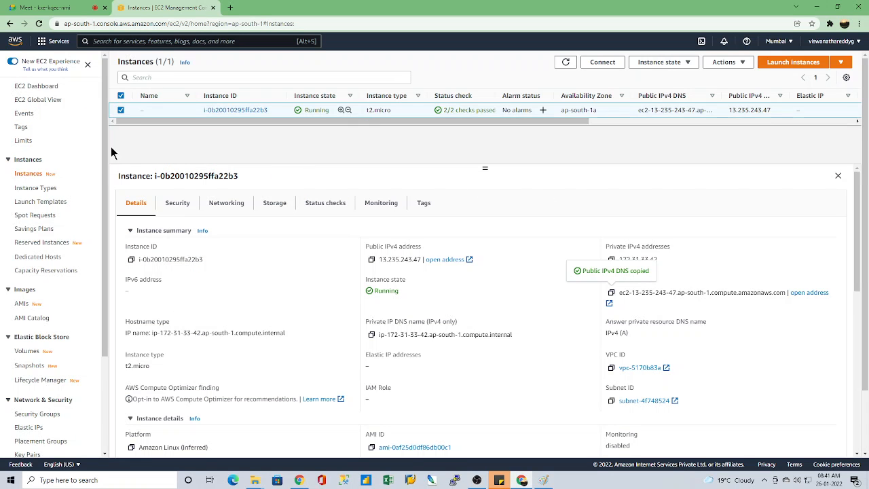
{"action": "left_click", "coordinate": [121, 111]}
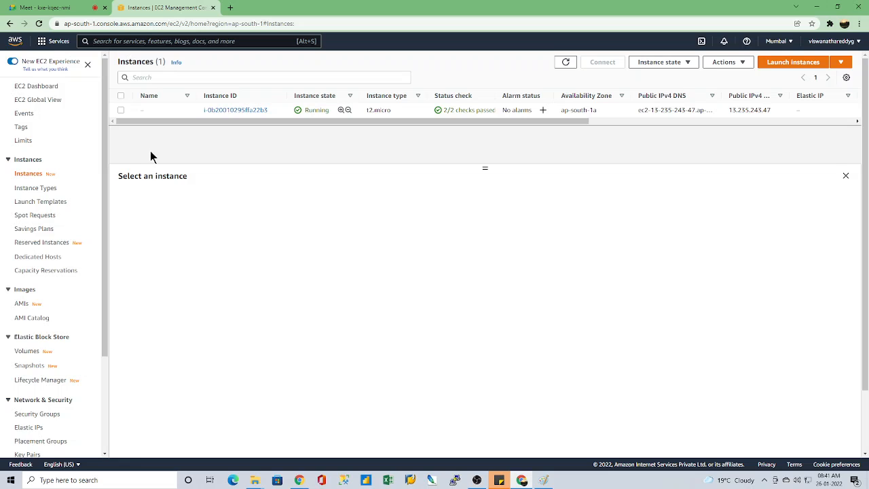
{"action": "left_click", "coordinate": [121, 111]}
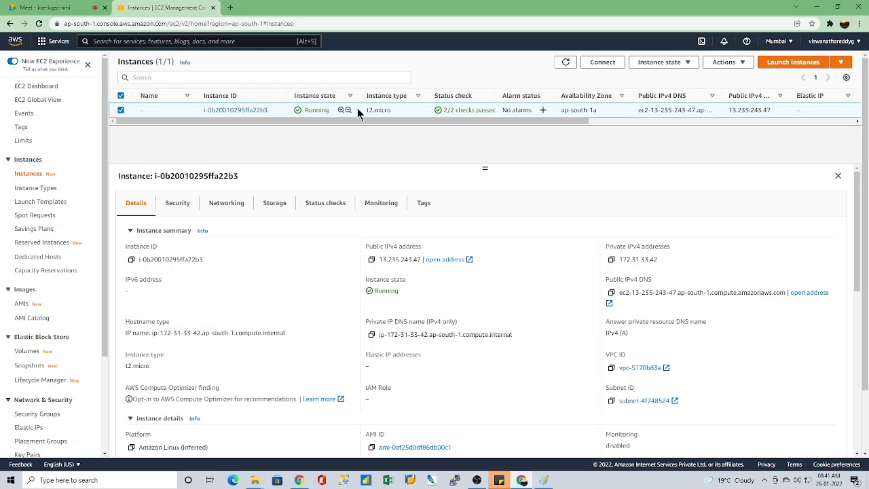
{"action": "left_click", "coordinate": [122, 111]}
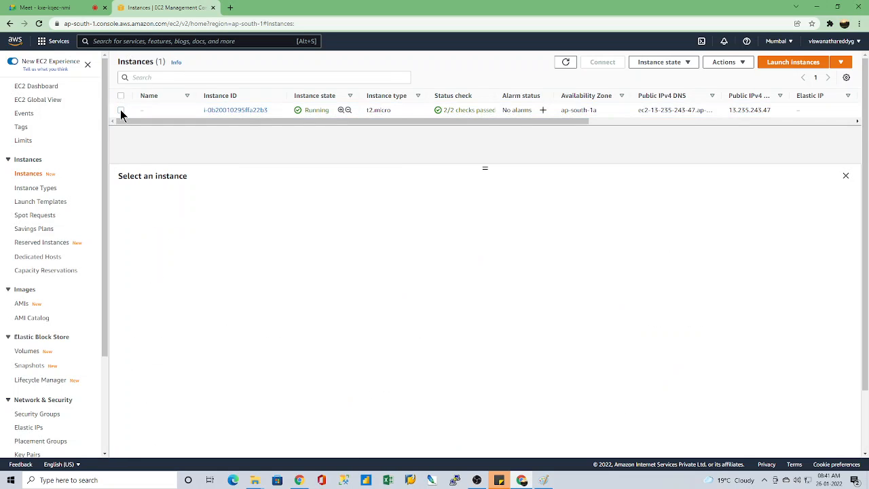
{"action": "left_click", "coordinate": [121, 111]}
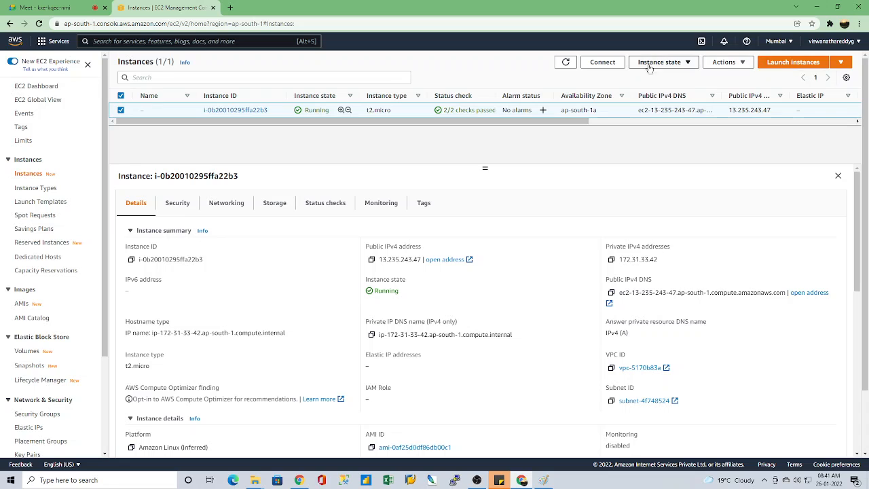
Step: Open the selected instance's details page and review its summary and instance details
{"action": "left_click", "coordinate": [748, 62]}
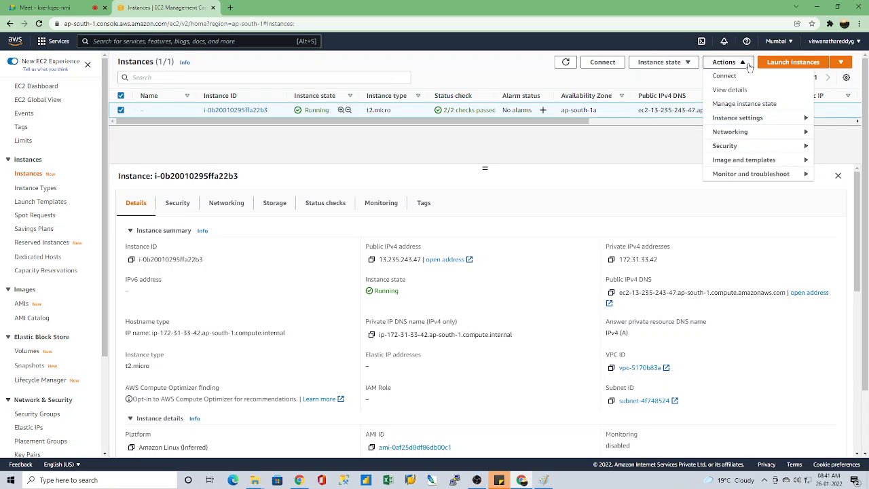
{"action": "left_click", "coordinate": [745, 64]}
{"action": "left_click", "coordinate": [741, 64]}
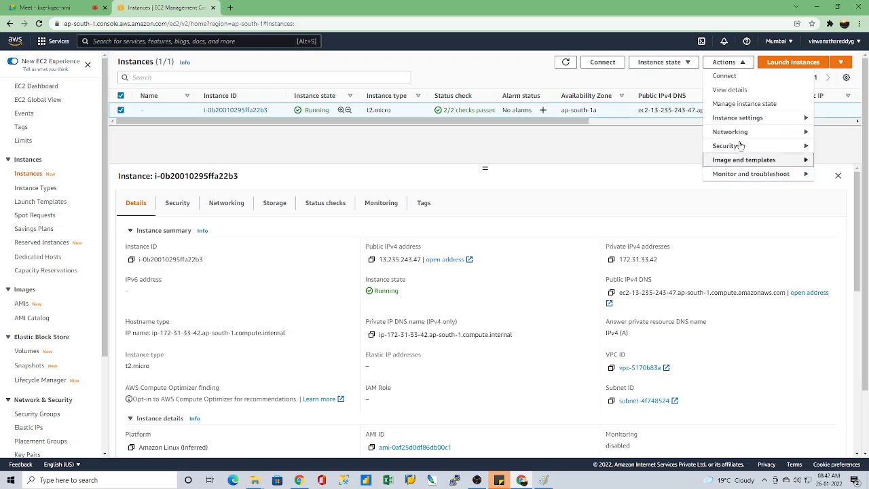
{"action": "left_click", "coordinate": [735, 91]}
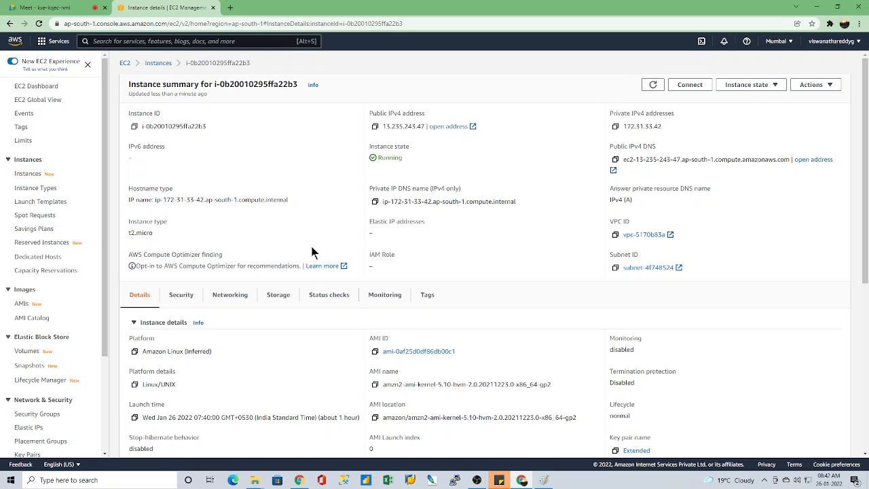
{"action": "scroll", "coordinate": [405, 325], "scroll_direction": "down", "scroll_amount": 5}
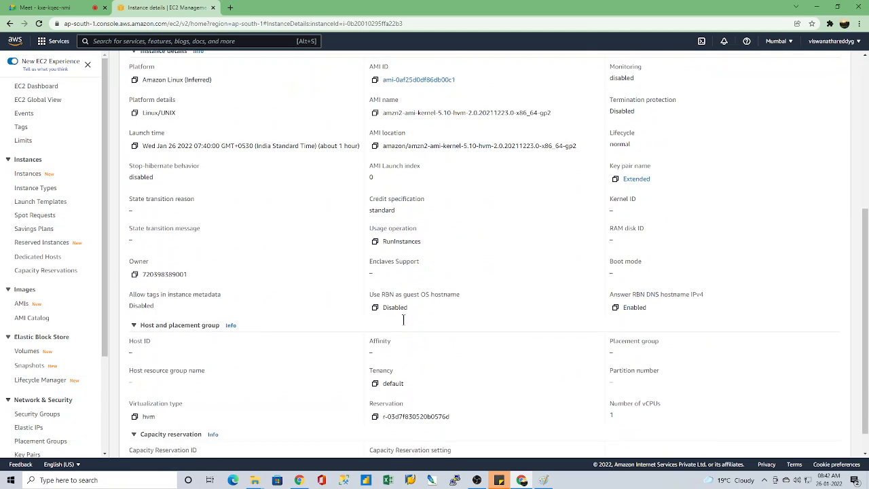
{"action": "scroll", "coordinate": [405, 325], "scroll_direction": "up", "scroll_amount": 5}
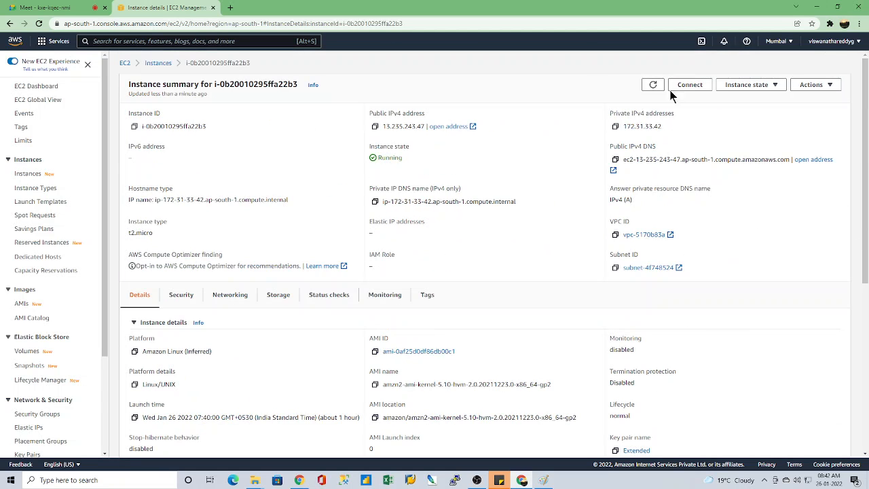
Step: Look through the networking, security, and image and template actions available for the instance
{"action": "left_click", "coordinate": [822, 86]}
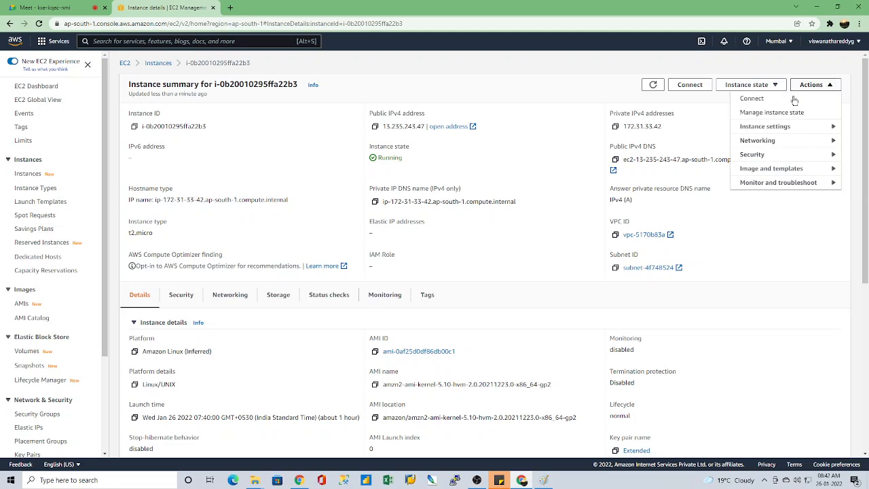
{"action": "mouse_move", "coordinate": [782, 131]}
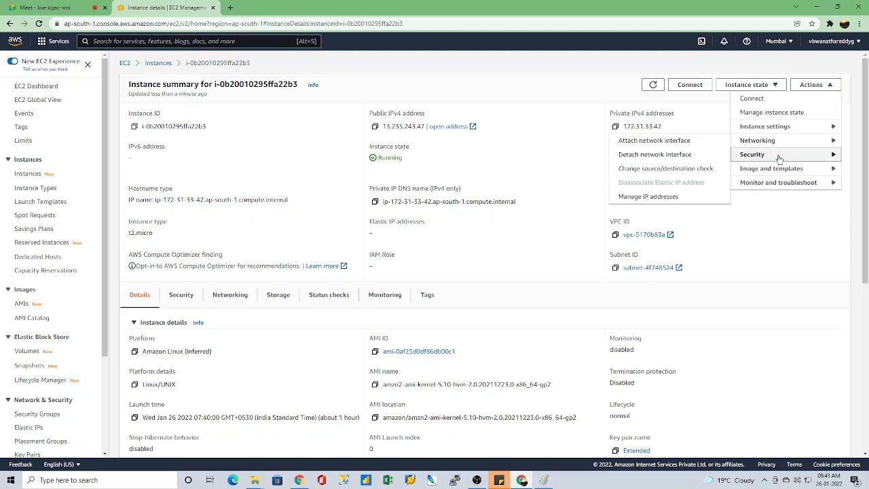
{"action": "mouse_move", "coordinate": [779, 158]}
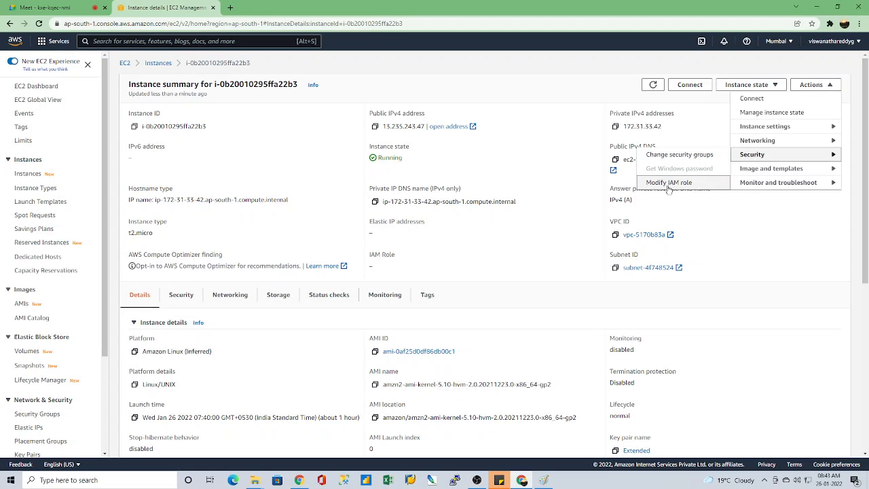
{"action": "mouse_move", "coordinate": [758, 173]}
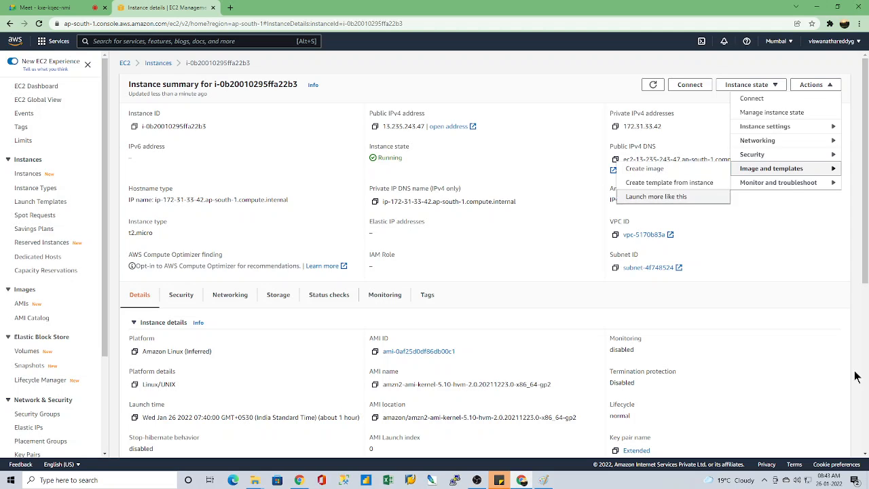
Step: Start creating an image from the running t2.micro instance in the instances list
{"action": "left_click", "coordinate": [158, 63]}
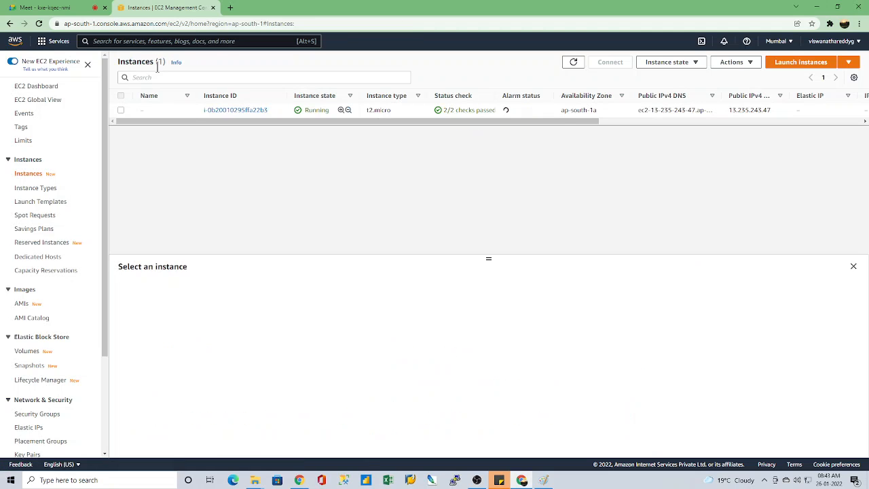
{"action": "left_click", "coordinate": [120, 110]}
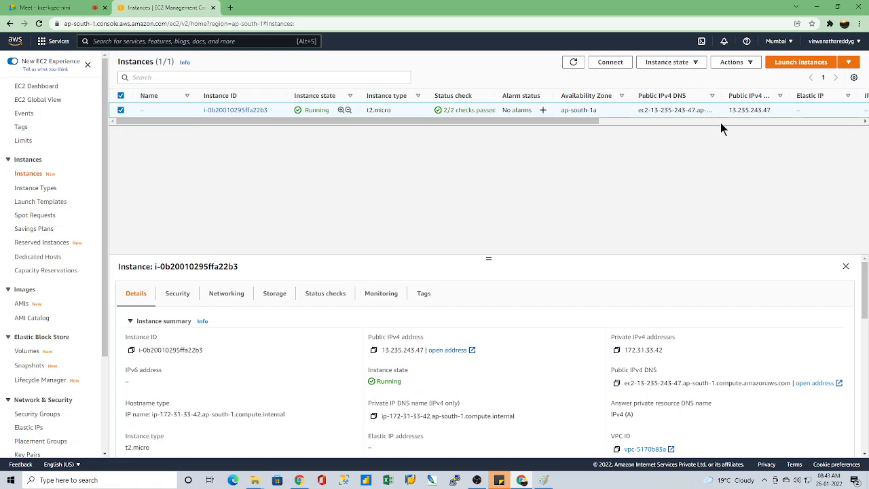
{"action": "left_click", "coordinate": [733, 61]}
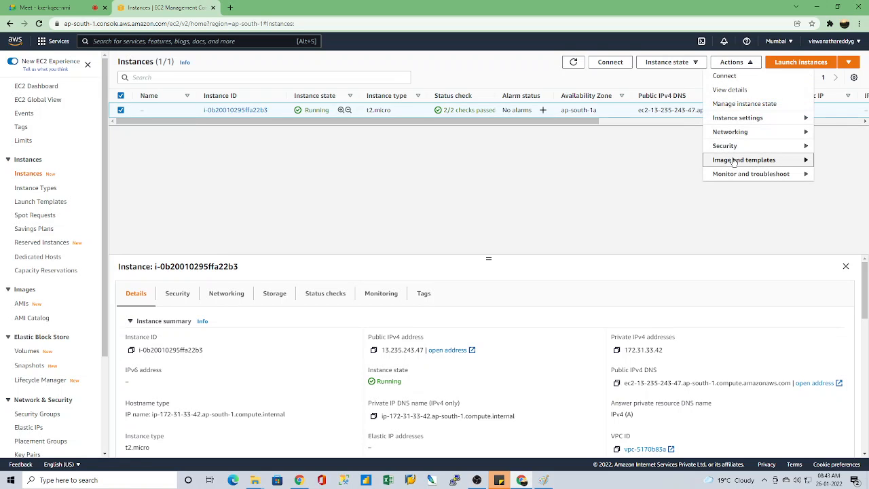
{"action": "mouse_move", "coordinate": [733, 161]}
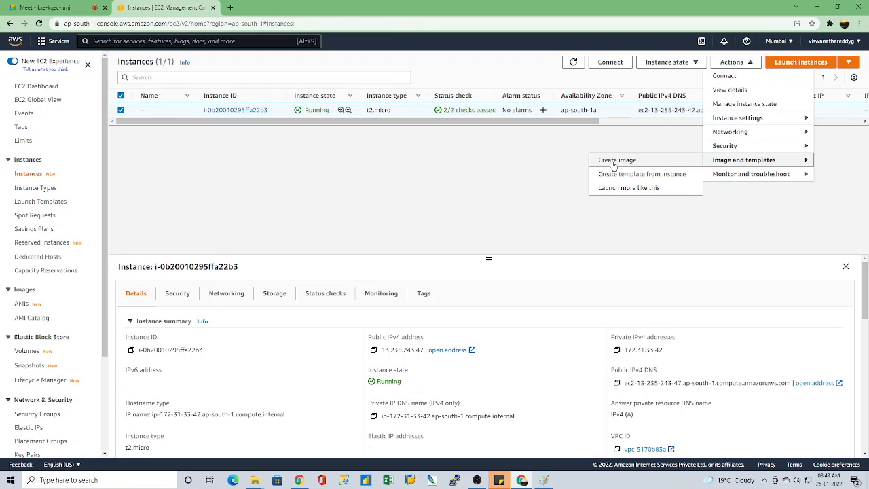
{"action": "left_click", "coordinate": [614, 161]}
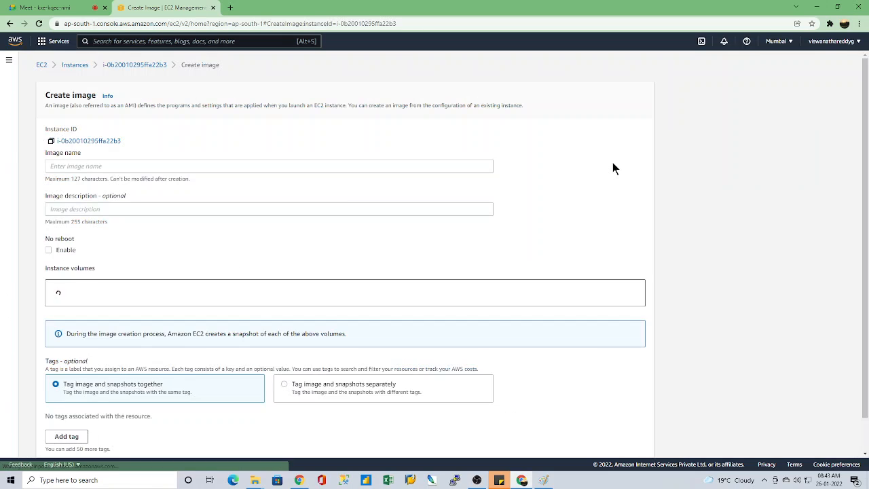
Step: Set the image name to DevOps and review the remaining image settings
{"action": "left_click", "coordinate": [103, 167]}
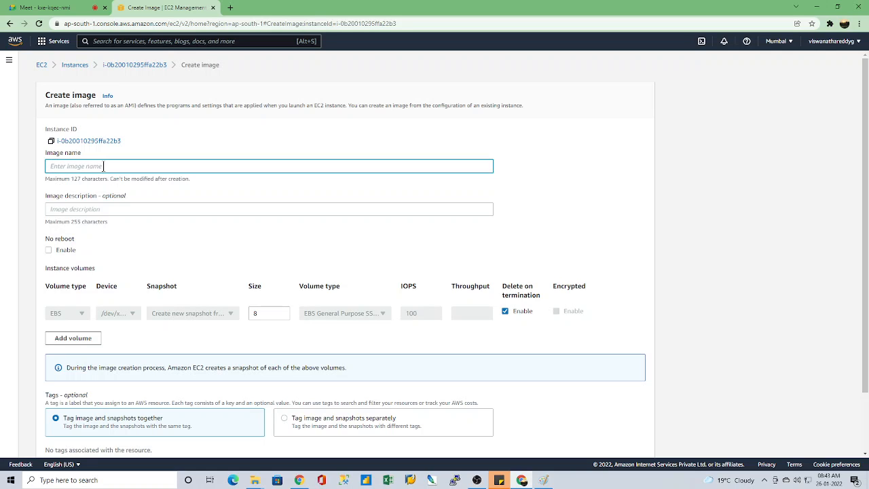
{"action": "type", "text": "DevOps"}
{"action": "scroll", "coordinate": [141, 273], "scroll_direction": "down", "scroll_amount": 1}
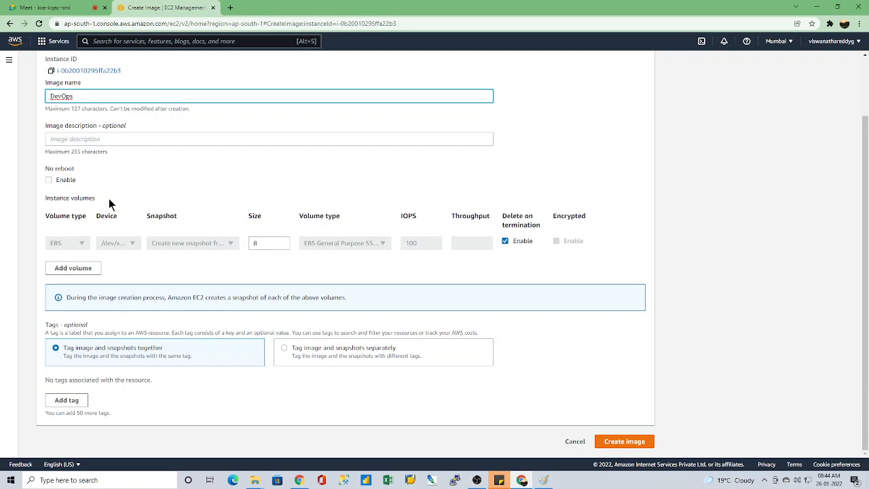
{"action": "scroll", "coordinate": [151, 234], "scroll_direction": "up", "scroll_amount": 1}
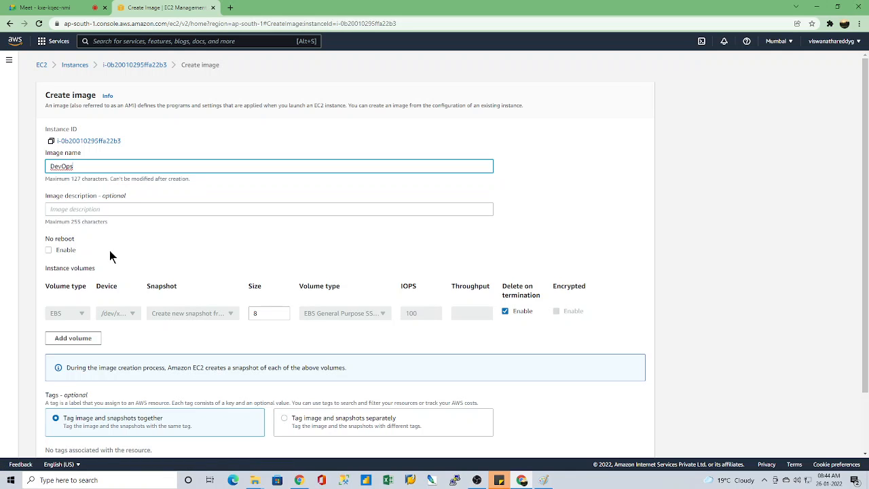
{"action": "scroll", "coordinate": [112, 256], "scroll_direction": "down", "scroll_amount": 1}
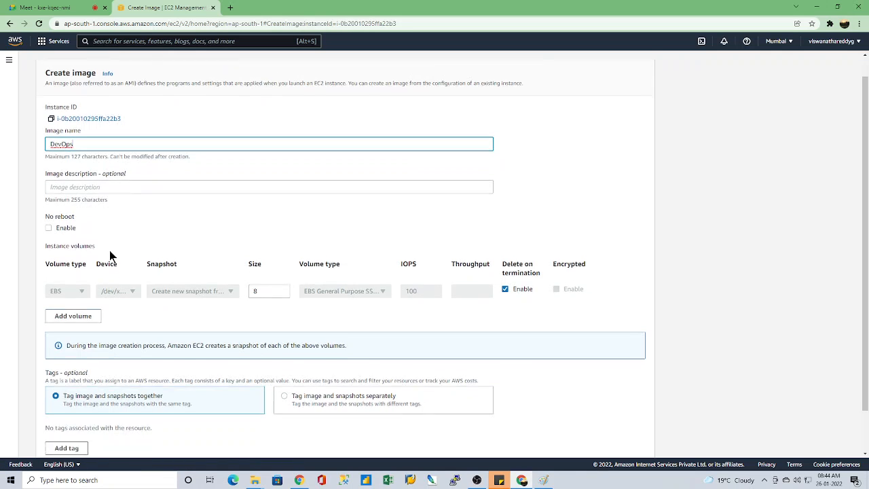
Step: Enable the No reboot option and create the DevOps image
{"action": "left_click", "coordinate": [48, 211]}
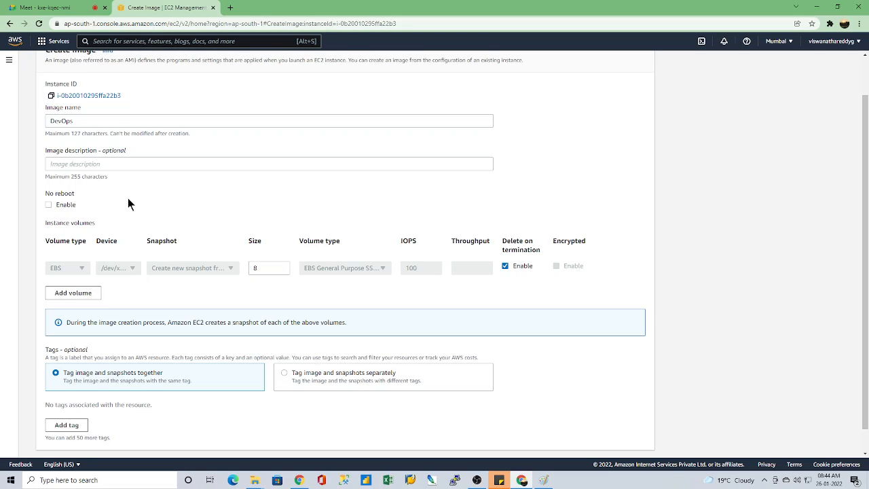
{"action": "left_click", "coordinate": [48, 205]}
{"action": "scroll", "coordinate": [201, 290], "scroll_direction": "down", "scroll_amount": 1}
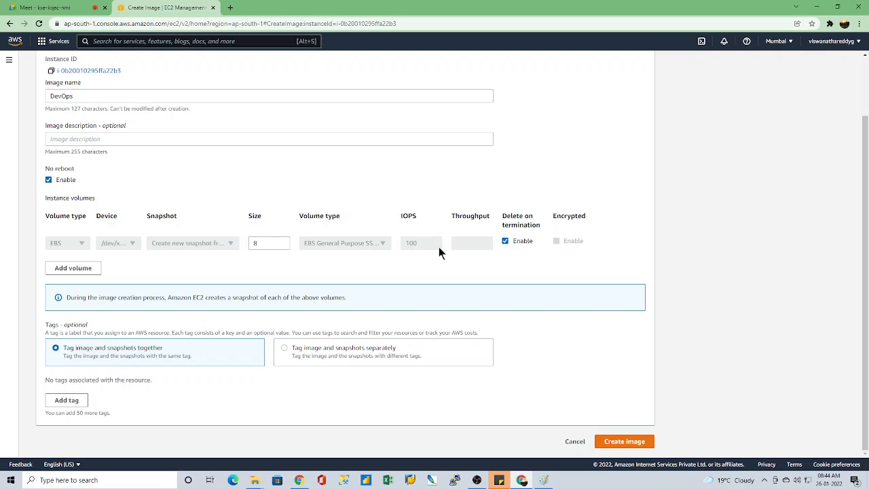
{"action": "left_click", "coordinate": [261, 243]}
{"action": "left_click", "coordinate": [254, 268]}
{"action": "scroll", "coordinate": [232, 325], "scroll_direction": "up", "scroll_amount": 2}
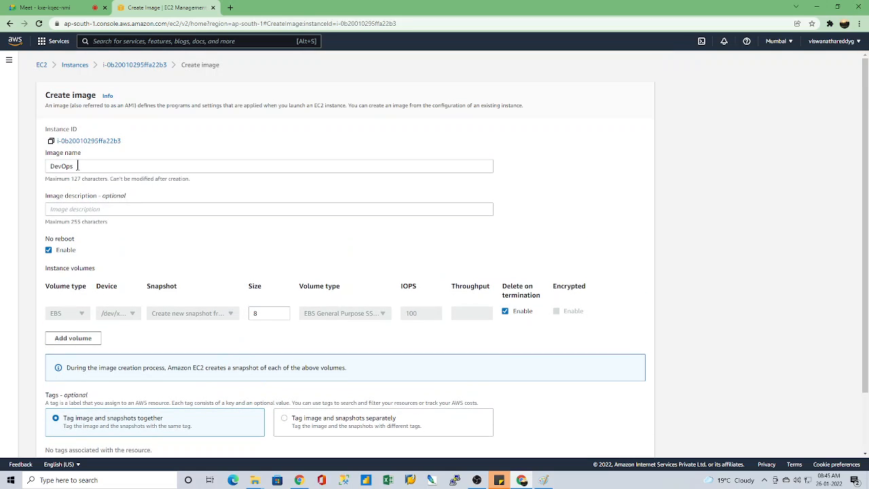
{"action": "scroll", "coordinate": [114, 293], "scroll_direction": "down", "scroll_amount": 1}
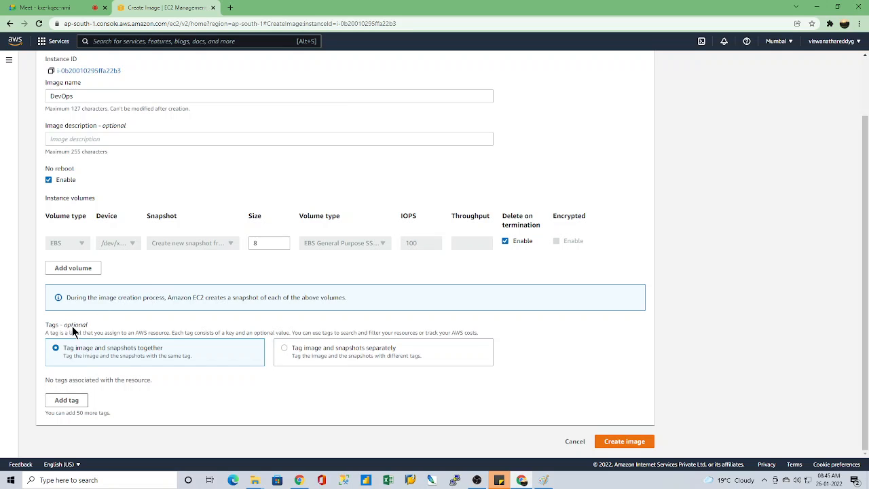
{"action": "left_click", "coordinate": [624, 441]}
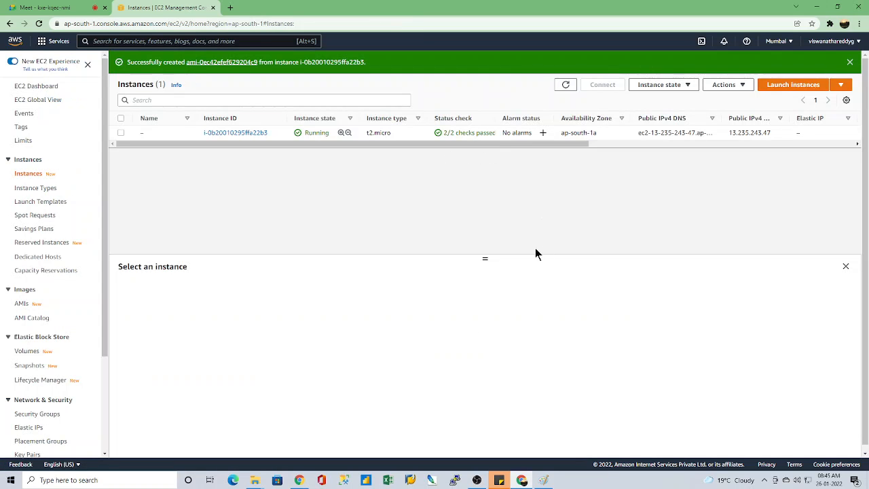
Step: Show the list of owned AMIs with an enlarged details pane and refresh it to check the image's status
{"action": "left_click_drag", "start_coordinate": [486, 259], "coordinate": [487, 165]}
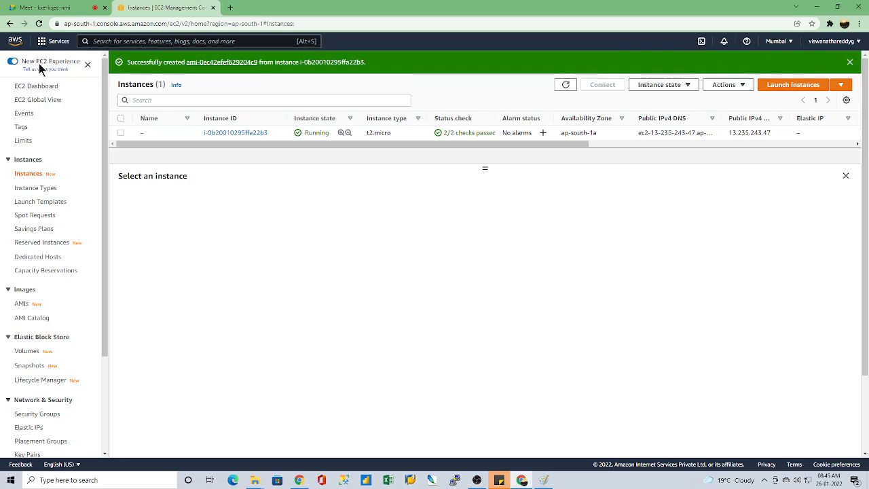
{"action": "left_click", "coordinate": [22, 305]}
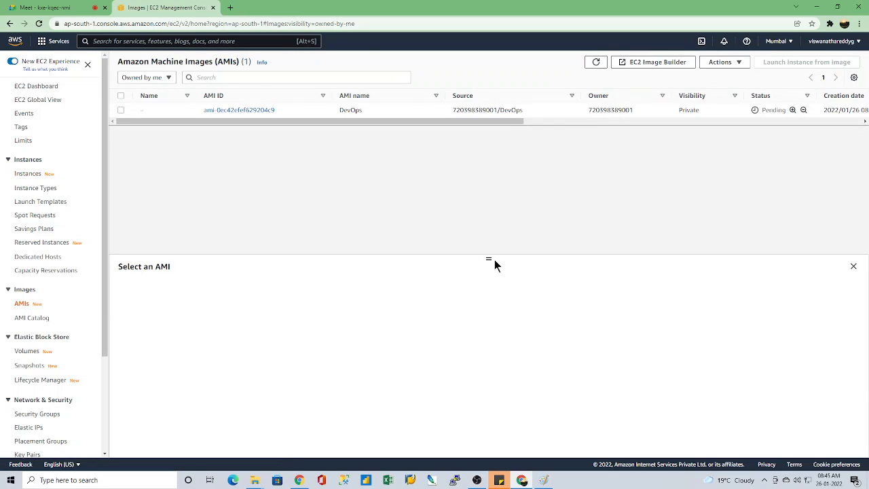
{"action": "left_click_drag", "start_coordinate": [487, 260], "coordinate": [461, 171]}
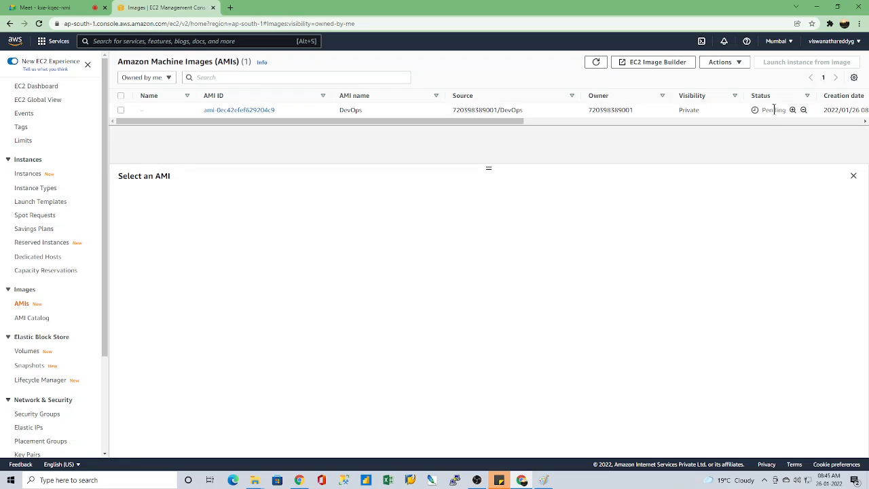
{"action": "left_click", "coordinate": [596, 62]}
Step: Open the instances list in a new browser tab and enlarge its details pane
{"action": "right_click", "coordinate": [28, 179]}
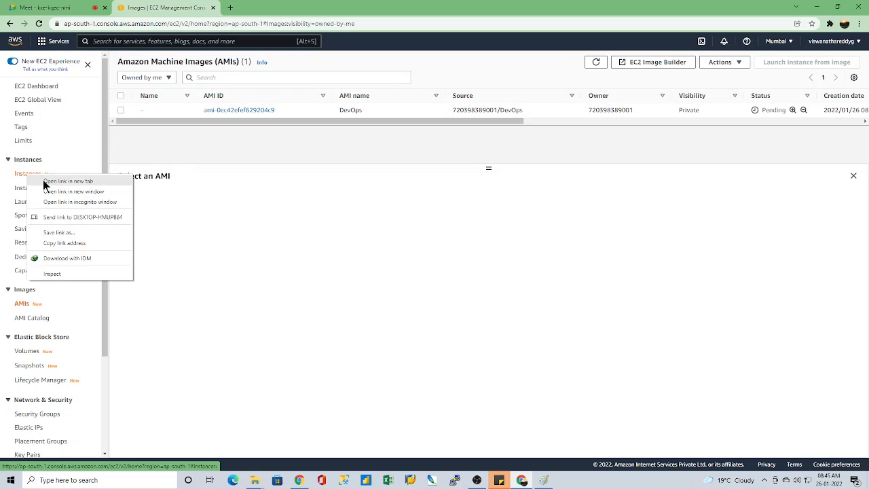
{"action": "left_click", "coordinate": [44, 182]}
{"action": "left_click", "coordinate": [238, 8]}
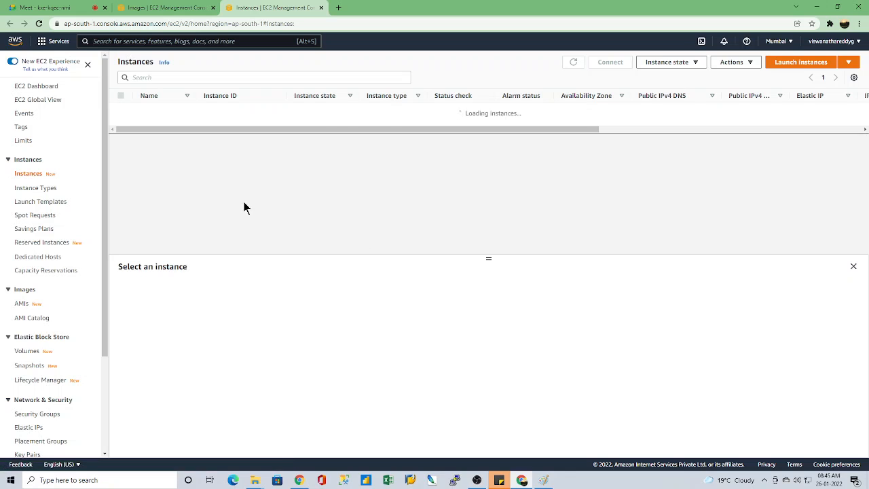
{"action": "left_click_drag", "start_coordinate": [489, 259], "coordinate": [481, 166]}
Step: Check the DevOps image's status in the AMIs list and return to the instances list
{"action": "left_click", "coordinate": [129, 6]}
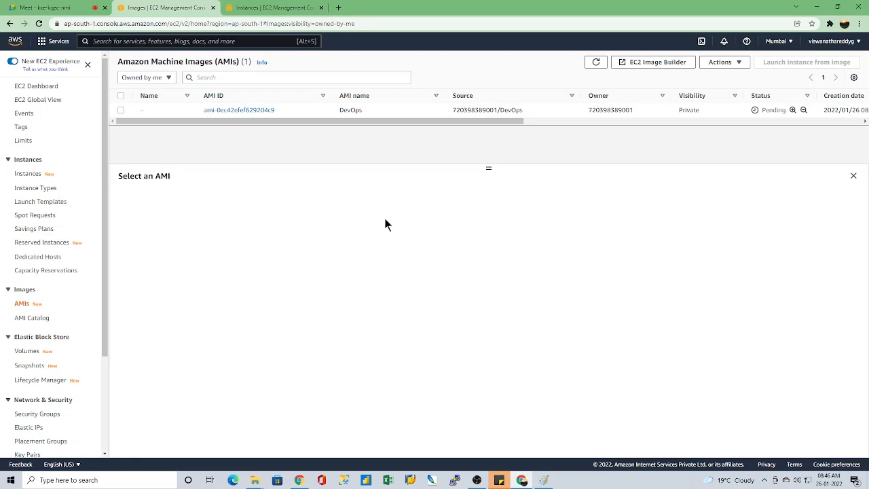
{"action": "left_click", "coordinate": [242, 8]}
{"action": "left_click", "coordinate": [156, 7]}
{"action": "left_click", "coordinate": [277, 7]}
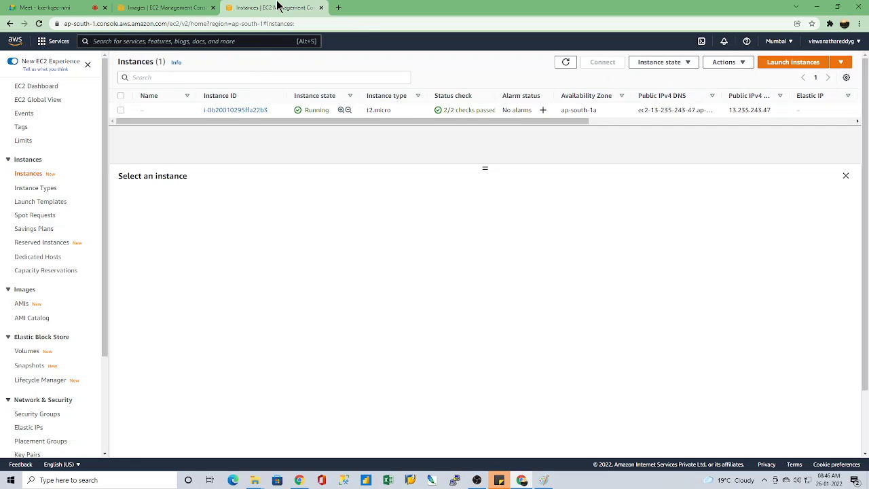
Step: Copy the running instance's public IPv4 DNS and open that address in a new browser tab to load the hosted website
{"action": "left_click", "coordinate": [121, 110]}
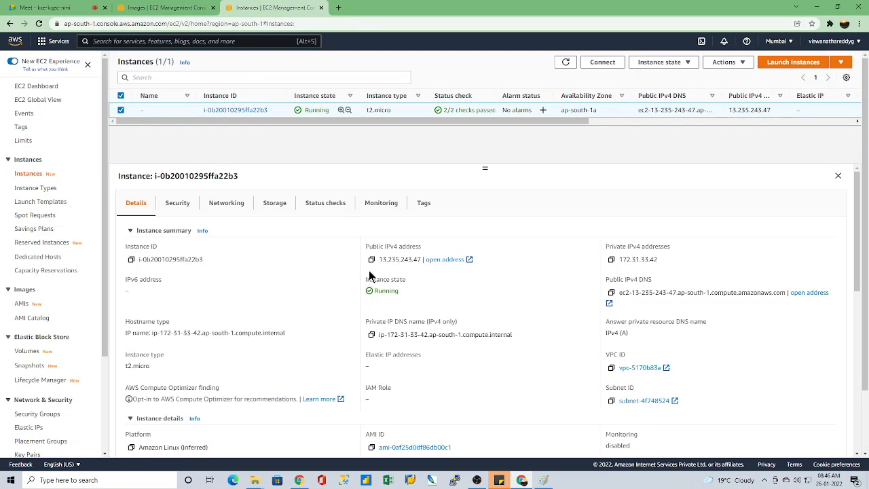
{"action": "left_click", "coordinate": [611, 292]}
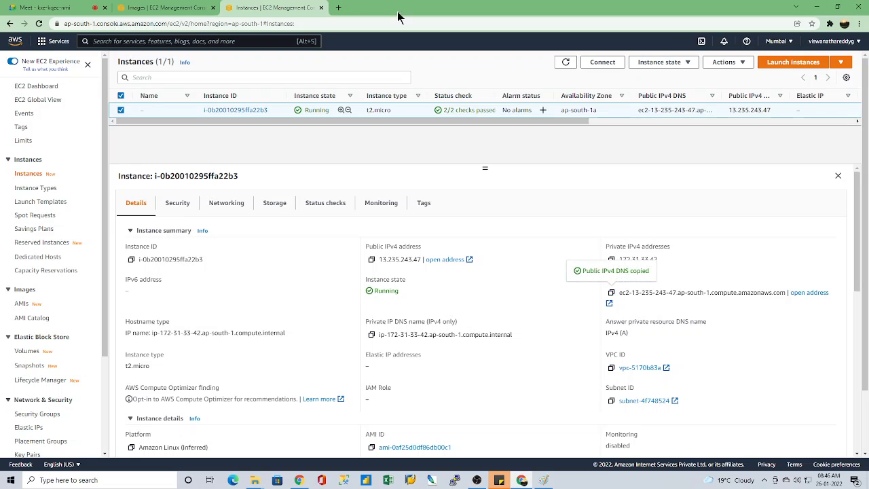
{"action": "left_click", "coordinate": [338, 7]}
{"action": "left_click", "coordinate": [350, 23]}
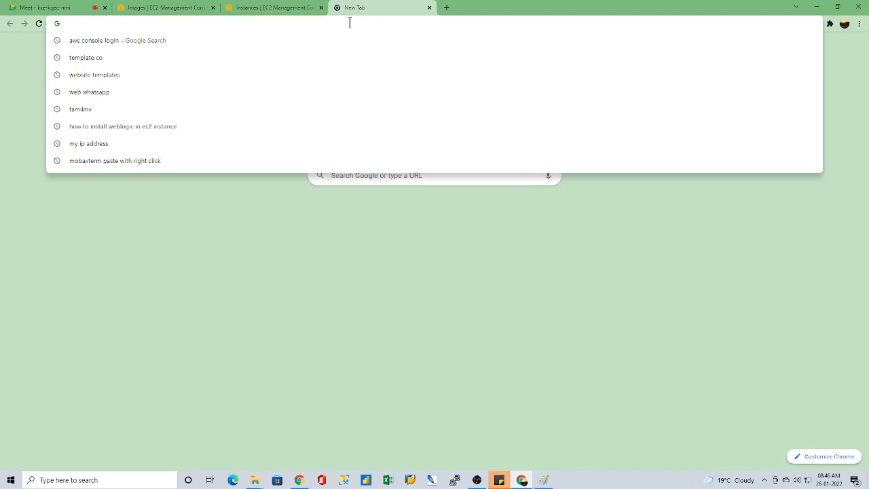
{"action": "key", "text": "ctrl+v"}
{"action": "key", "text": "Return"}
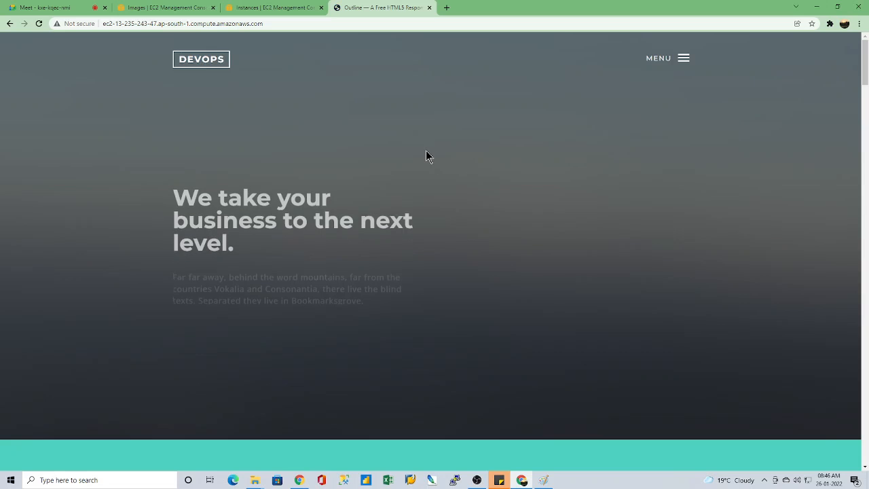
{"action": "left_click", "coordinate": [247, 7]}
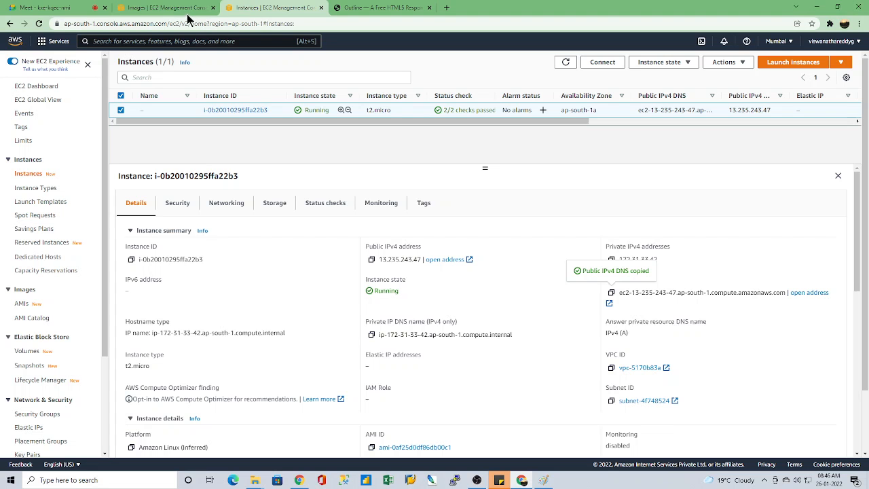
{"action": "left_click", "coordinate": [170, 7]}
{"action": "left_click", "coordinate": [243, 7]}
{"action": "left_click", "coordinate": [173, 8]}
{"action": "left_click", "coordinate": [260, 7]}
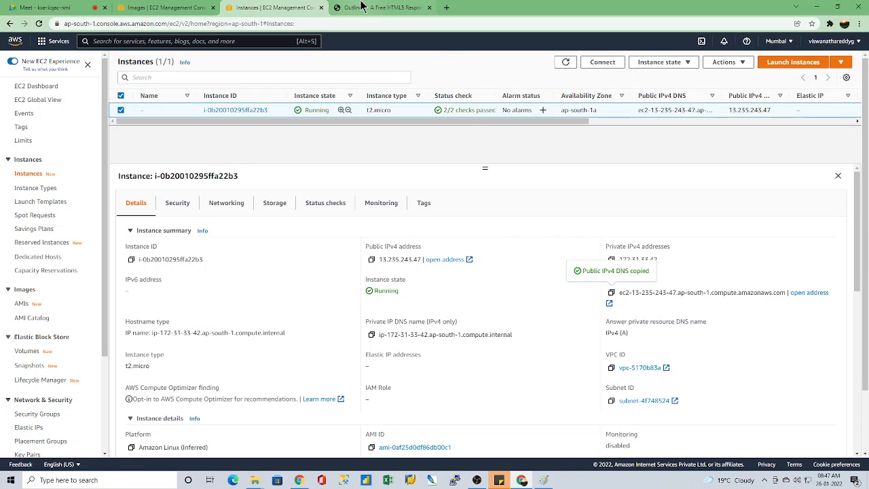
{"action": "left_click", "coordinate": [377, 8]}
{"action": "left_click", "coordinate": [281, 7]}
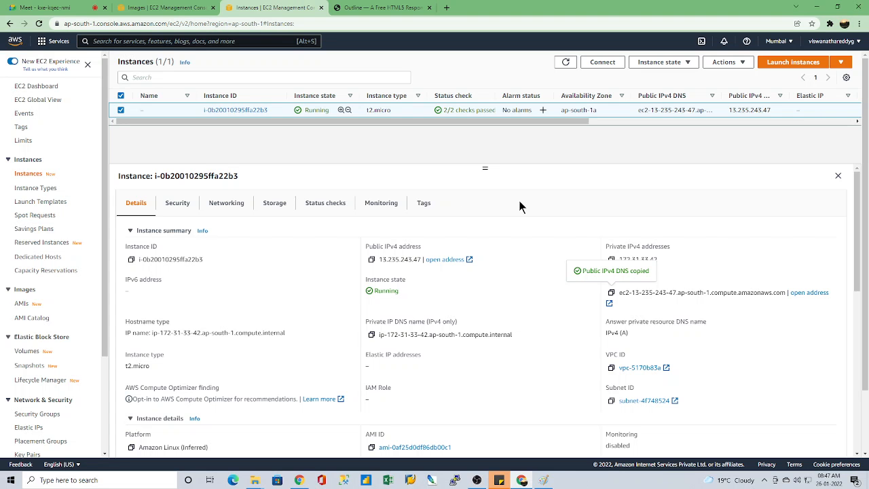
{"action": "left_click", "coordinate": [380, 8]}
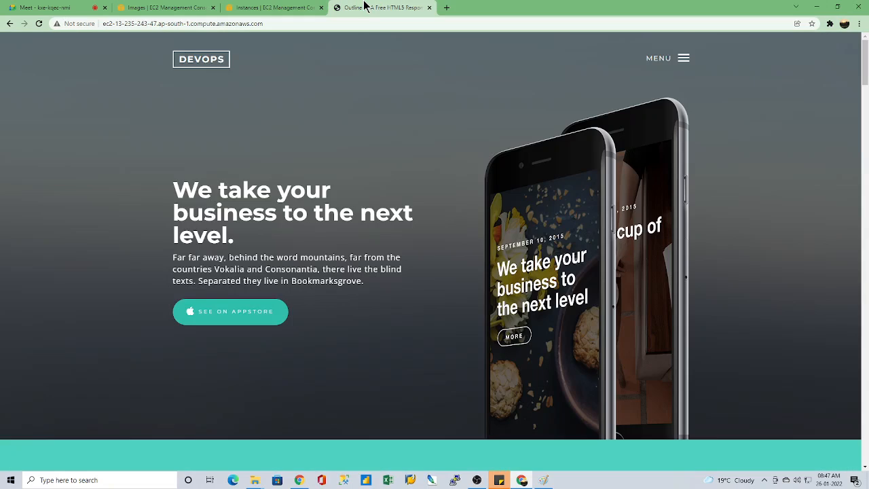
{"action": "left_click", "coordinate": [234, 7]}
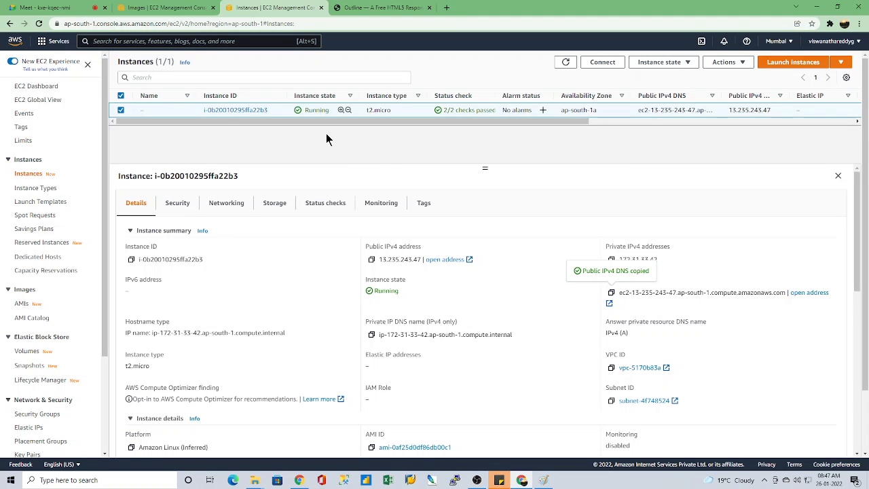
{"action": "left_click", "coordinate": [380, 8]}
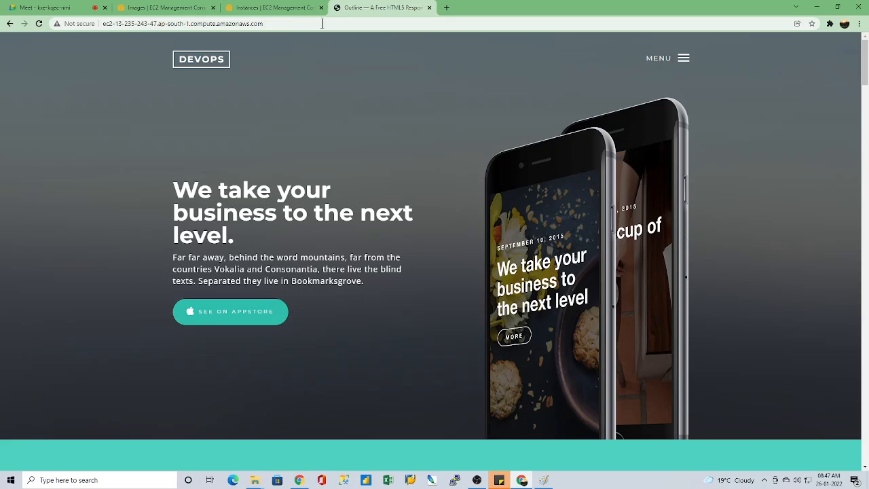
{"action": "left_click", "coordinate": [283, 9]}
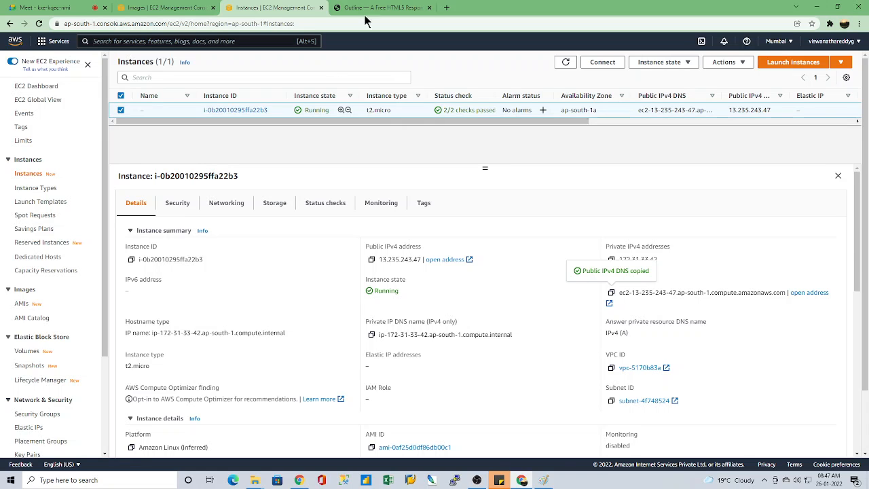
{"action": "left_click", "coordinate": [402, 7]}
{"action": "left_click", "coordinate": [260, 7]}
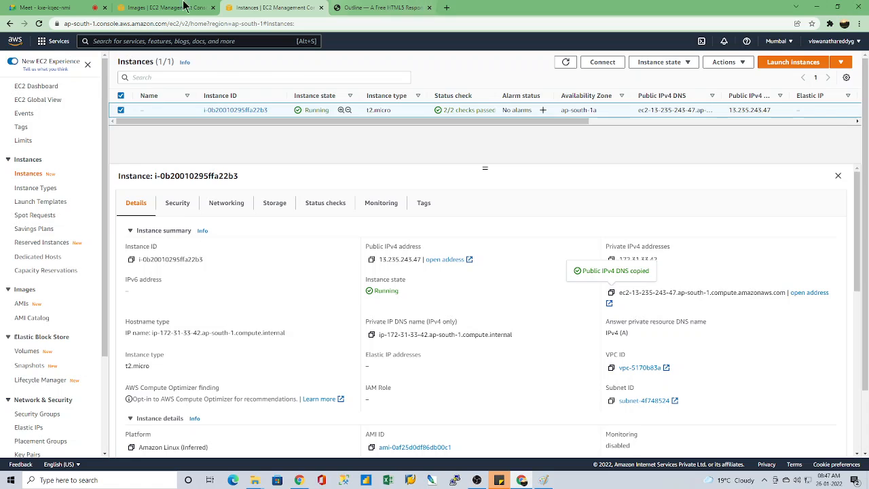
Step: Refresh the owned AMIs list repeatedly and check the DevOps image's status
{"action": "left_click", "coordinate": [148, 7]}
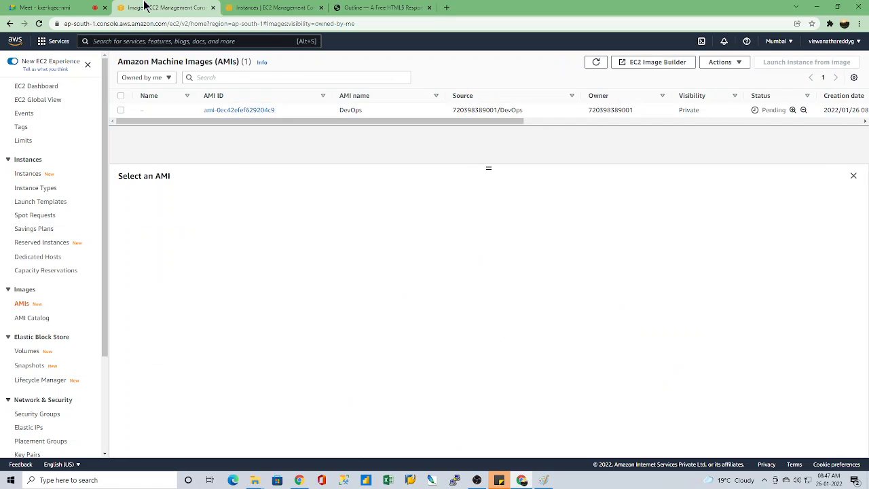
{"action": "left_click", "coordinate": [596, 62]}
{"action": "left_click_drag", "start_coordinate": [481, 121], "coordinate": [727, 125]}
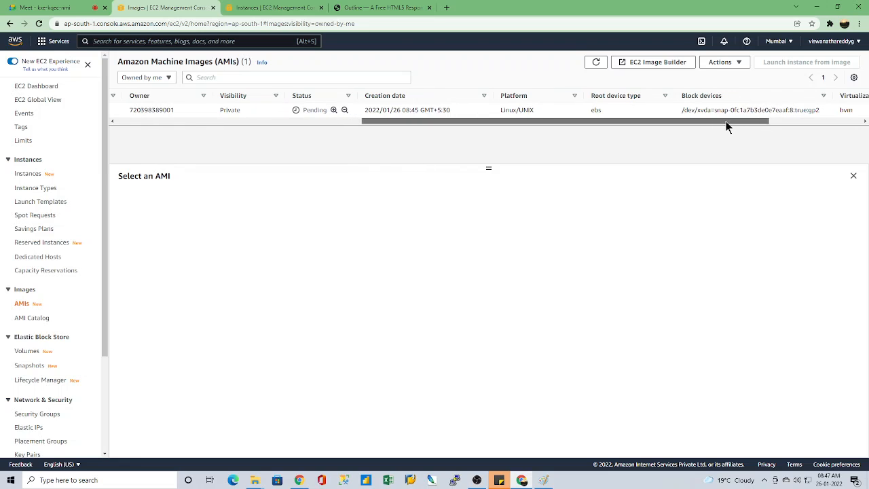
{"action": "left_click", "coordinate": [599, 61]}
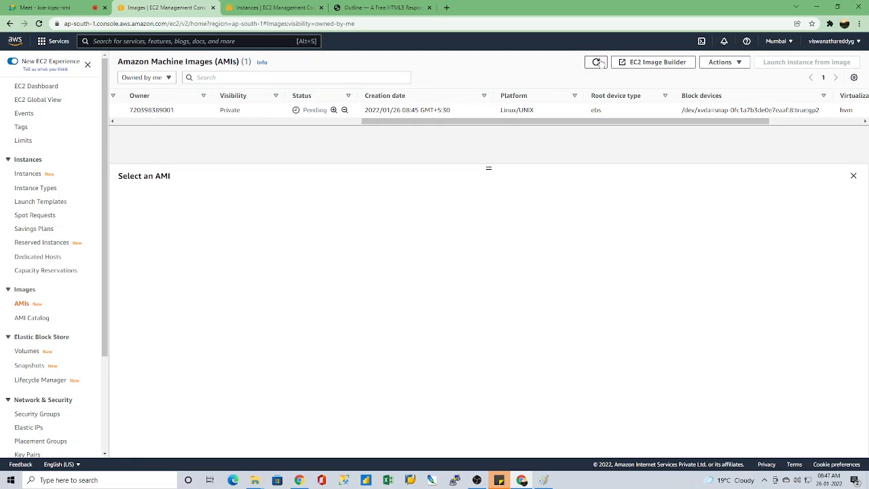
{"action": "left_click_drag", "start_coordinate": [403, 124], "coordinate": [340, 125]}
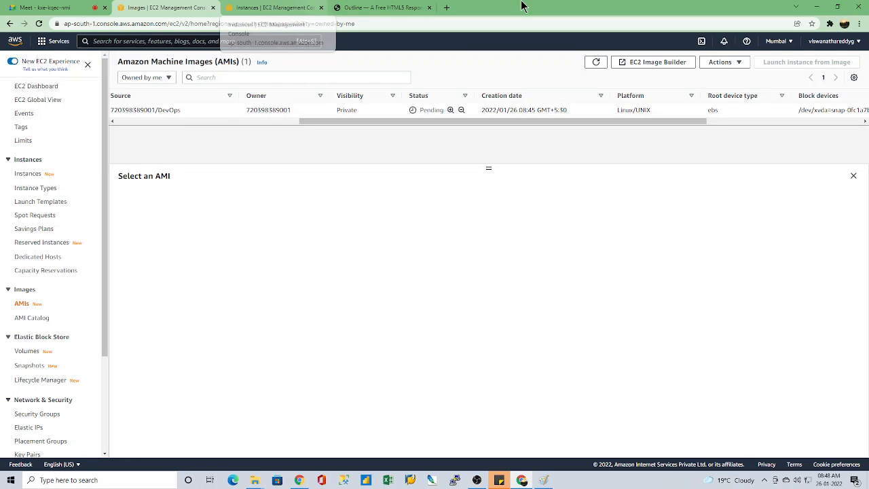
{"action": "left_click", "coordinate": [596, 63]}
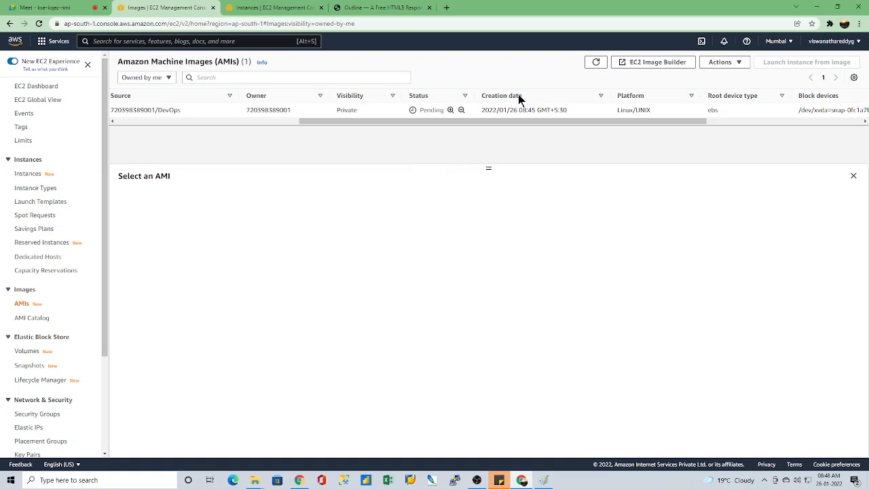
{"action": "left_click", "coordinate": [596, 62]}
{"action": "left_click", "coordinate": [594, 63]}
{"action": "left_click", "coordinate": [390, 8]}
{"action": "left_click", "coordinate": [271, 7]}
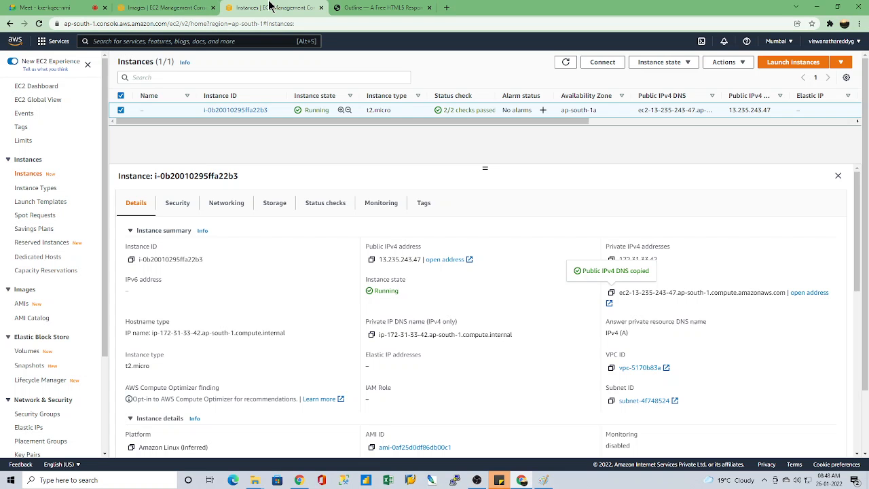
{"action": "left_click", "coordinate": [155, 6]}
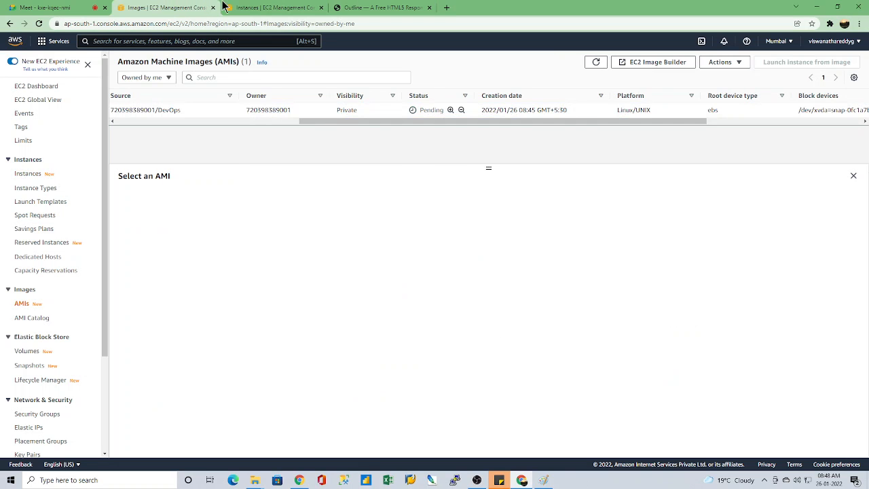
{"action": "left_click", "coordinate": [282, 7]}
{"action": "left_click", "coordinate": [184, 7]}
{"action": "left_click", "coordinate": [282, 7]}
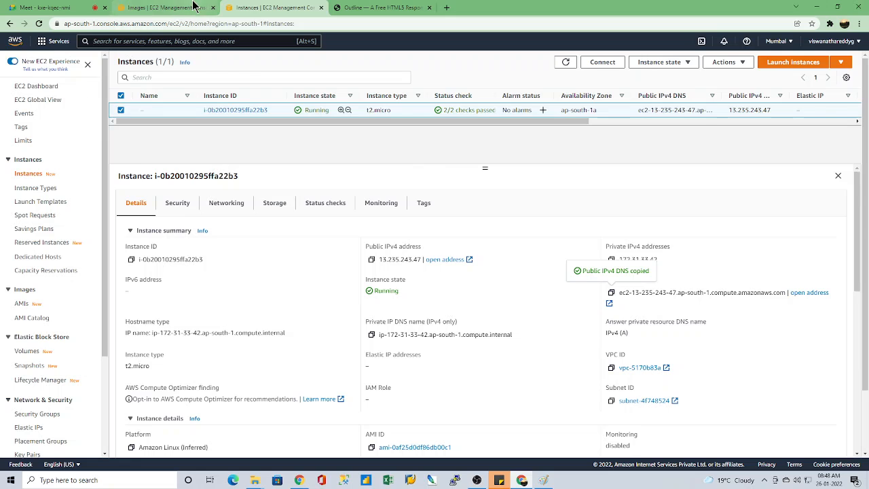
{"action": "left_click", "coordinate": [163, 8]}
{"action": "left_click", "coordinate": [276, 7]}
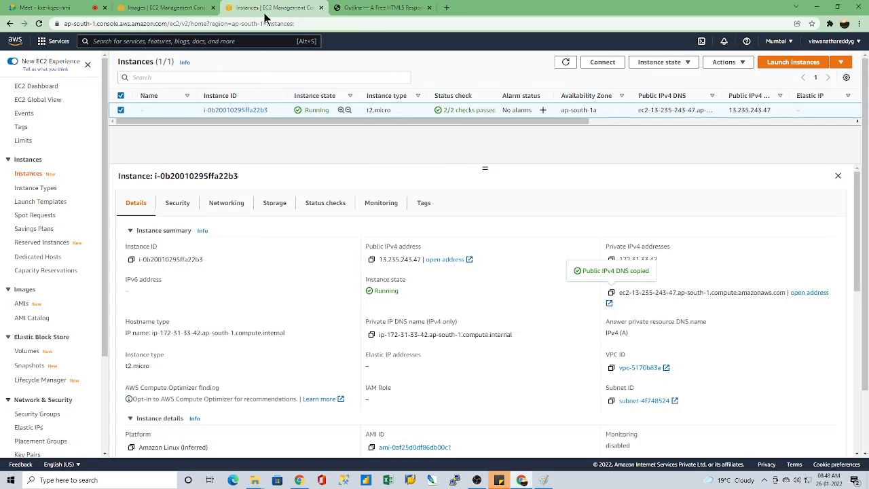
{"action": "left_click", "coordinate": [204, 8]}
{"action": "left_click", "coordinate": [247, 7]}
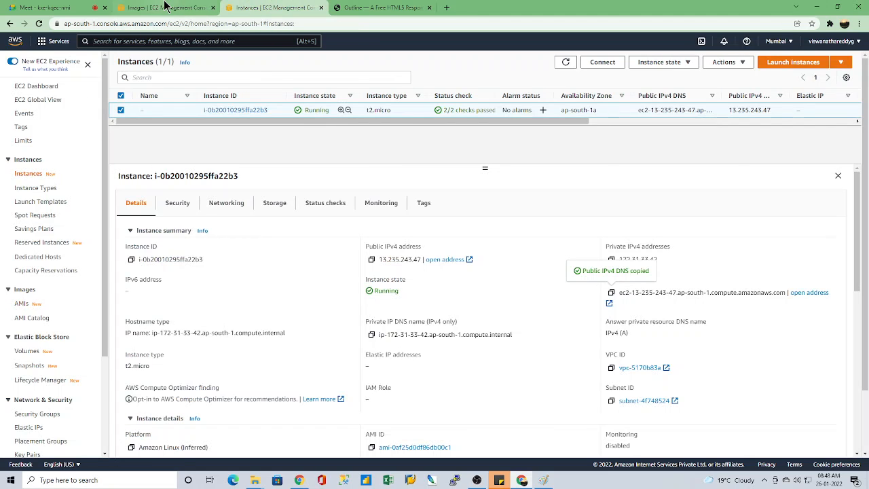
{"action": "left_click", "coordinate": [168, 7]}
{"action": "left_click", "coordinate": [253, 7]}
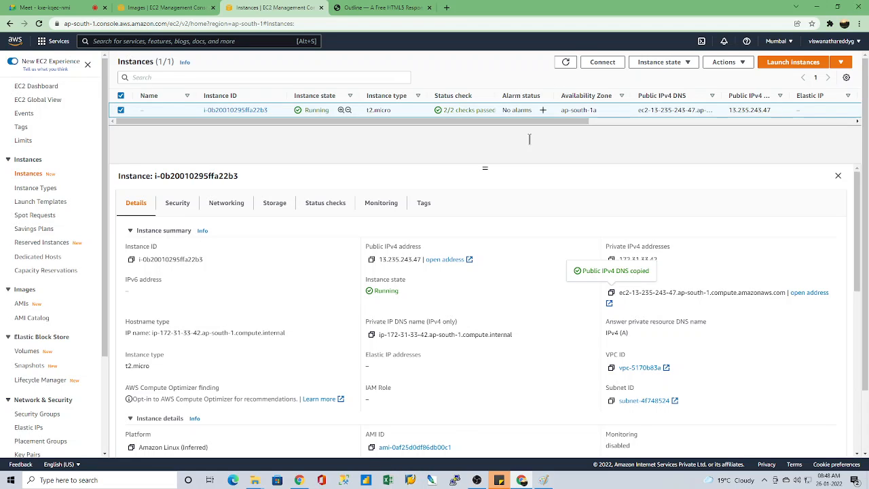
Step: Return to the AMIs list, refresh it and recheck the DevOps image's status and remaining details
{"action": "left_click", "coordinate": [150, 8]}
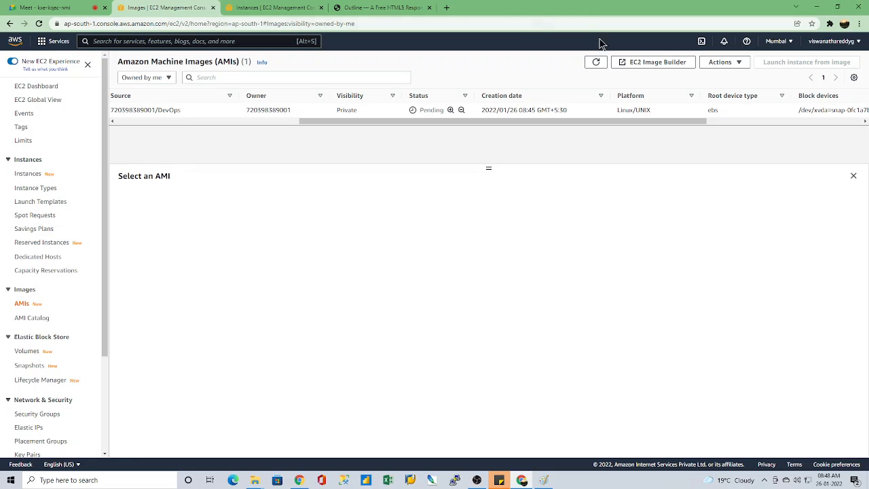
{"action": "left_click", "coordinate": [596, 62]}
{"action": "key", "text": "ctrl+Tab"}
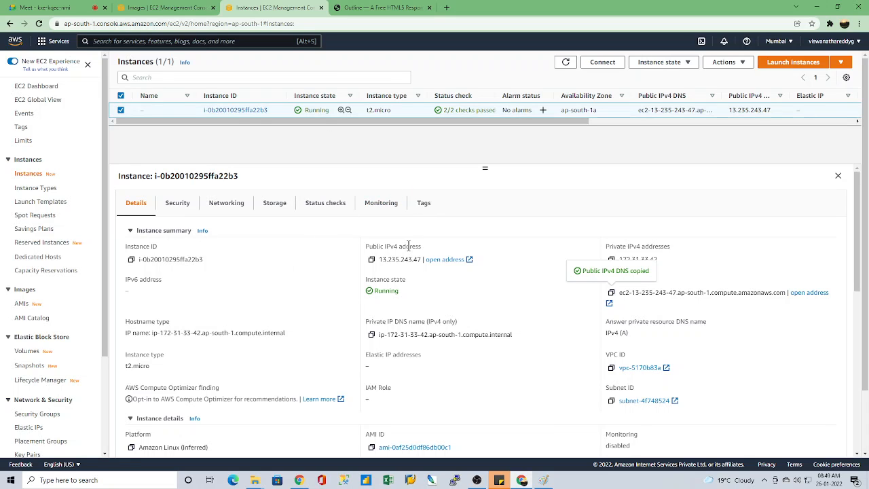
{"action": "left_click", "coordinate": [163, 8]}
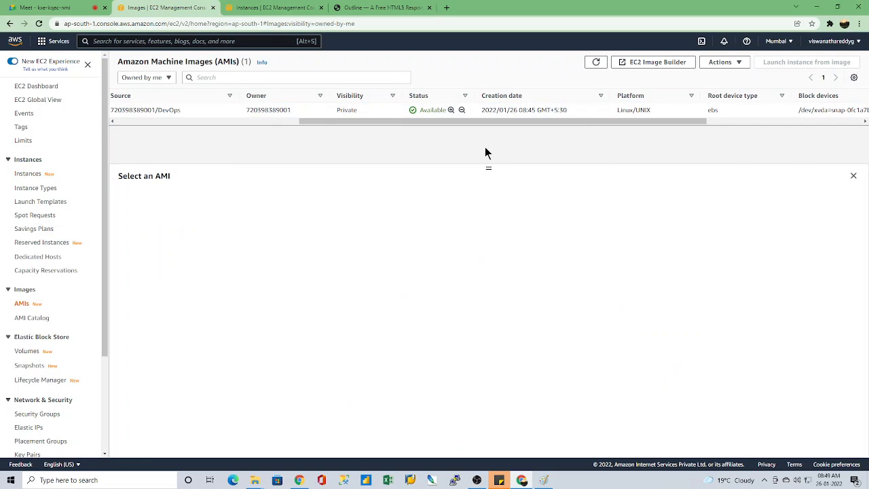
{"action": "left_click_drag", "start_coordinate": [441, 121], "coordinate": [539, 133]}
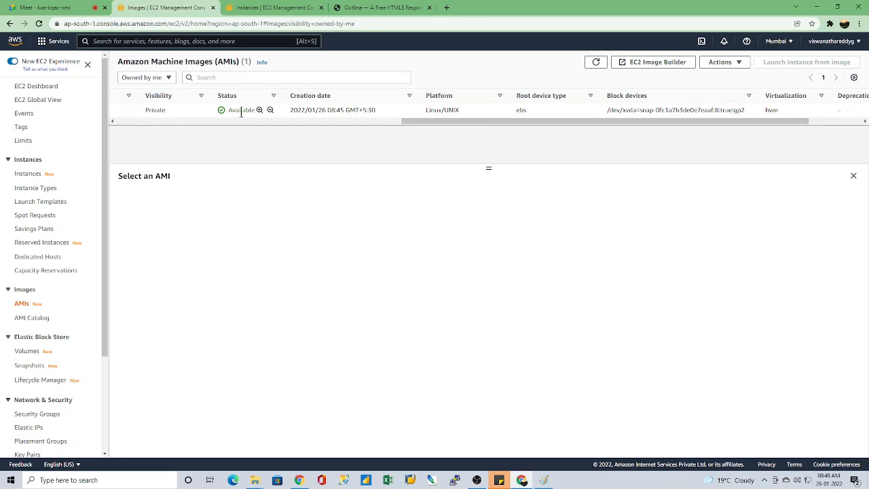
{"action": "left_click", "coordinate": [596, 62]}
{"action": "left_click_drag", "start_coordinate": [527, 122], "coordinate": [359, 128]}
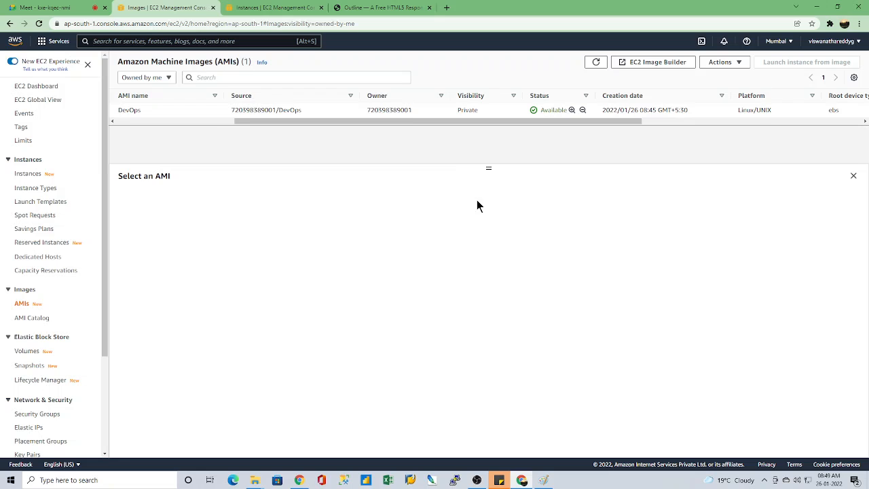
Step: Terminate the original website instance, confirm the termination and dismiss the notification
{"action": "left_click", "coordinate": [286, 7]}
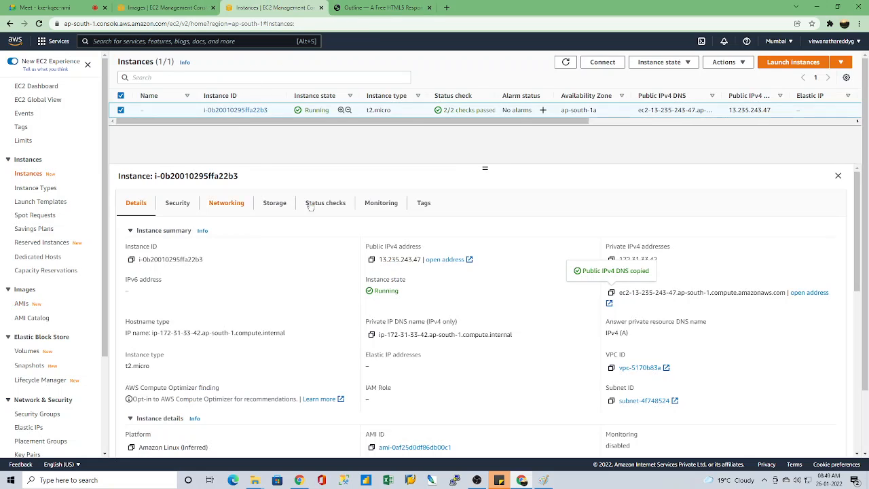
{"action": "left_click", "coordinate": [685, 62]}
{"action": "left_click", "coordinate": [672, 131]}
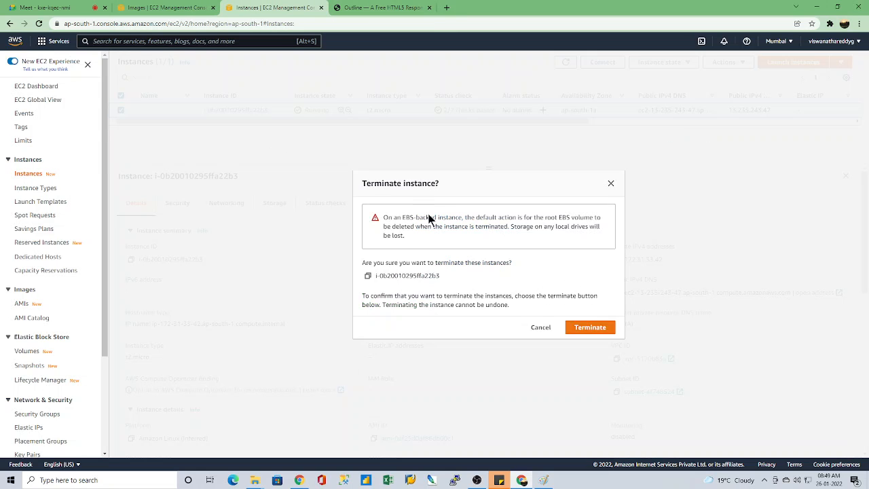
{"action": "left_click", "coordinate": [603, 329]}
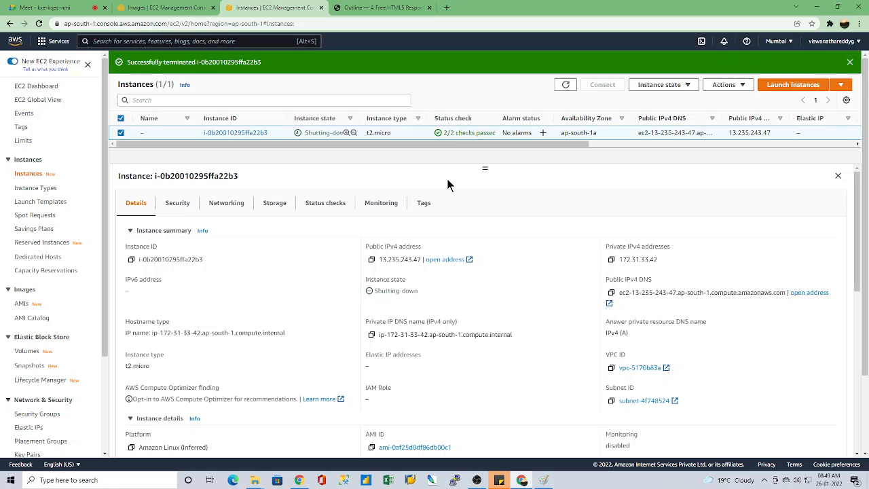
{"action": "left_click", "coordinate": [849, 62]}
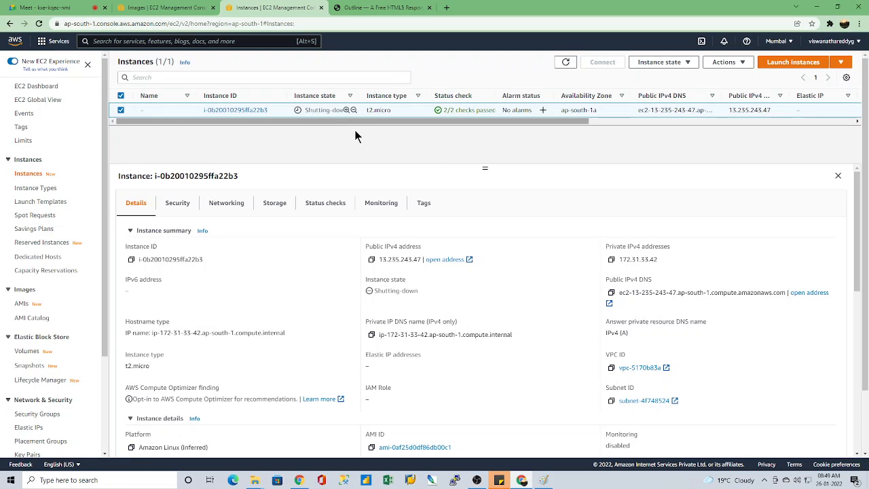
Step: View the hosted website's tab and deselect the terminated instance in the instances list
{"action": "left_click", "coordinate": [368, 7]}
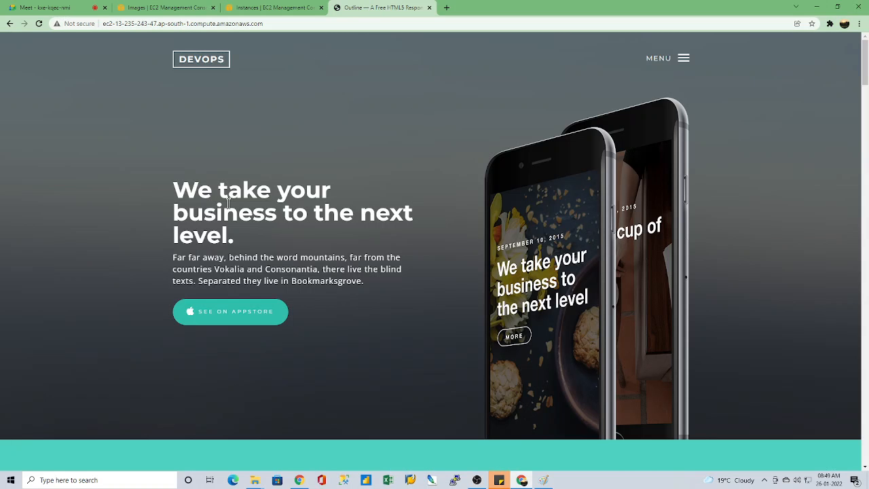
{"action": "left_click", "coordinate": [239, 6]}
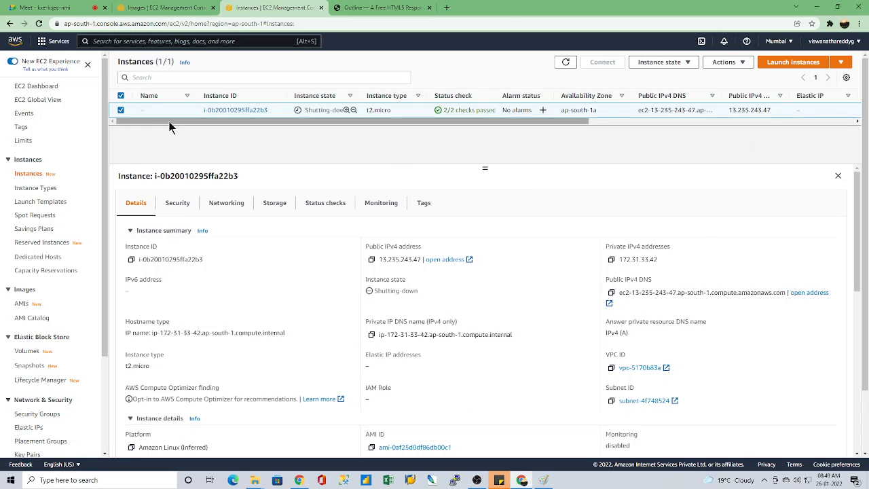
{"action": "left_click", "coordinate": [121, 110]}
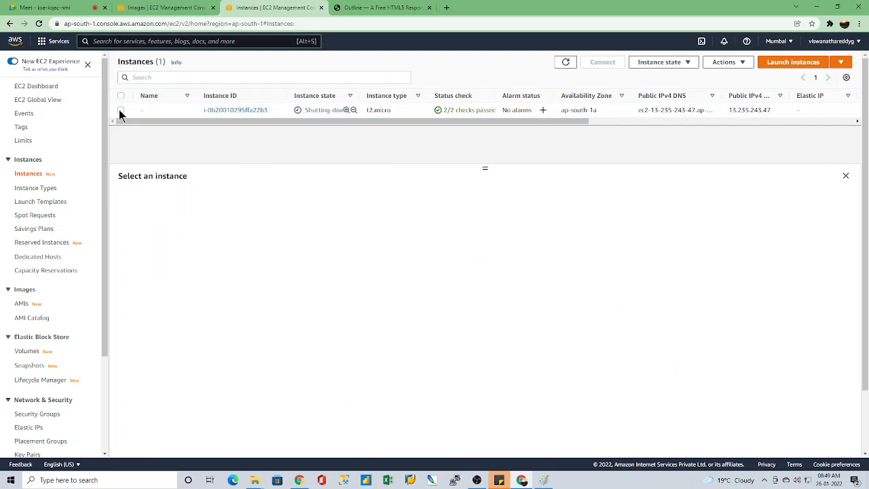
Step: Refresh the instances list to check the terminated instance's state, and check the DevOps image's status in the AMIs list
{"action": "left_click", "coordinate": [121, 110]}
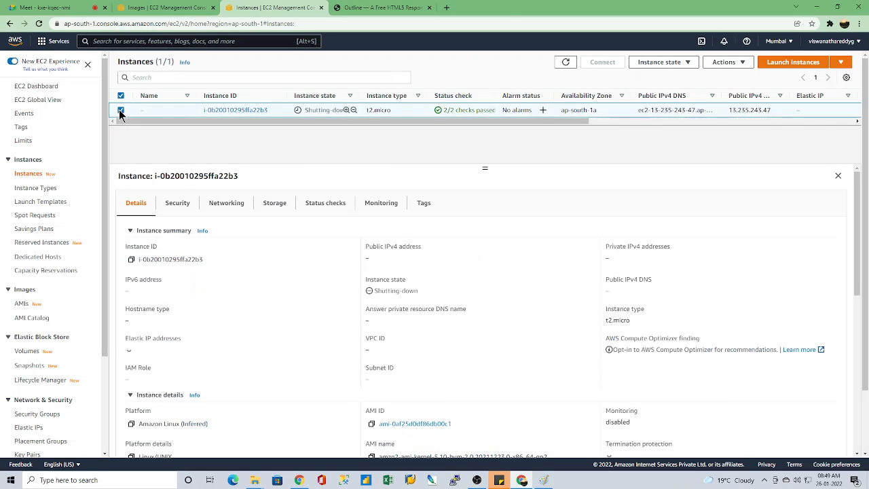
{"action": "left_click", "coordinate": [566, 62]}
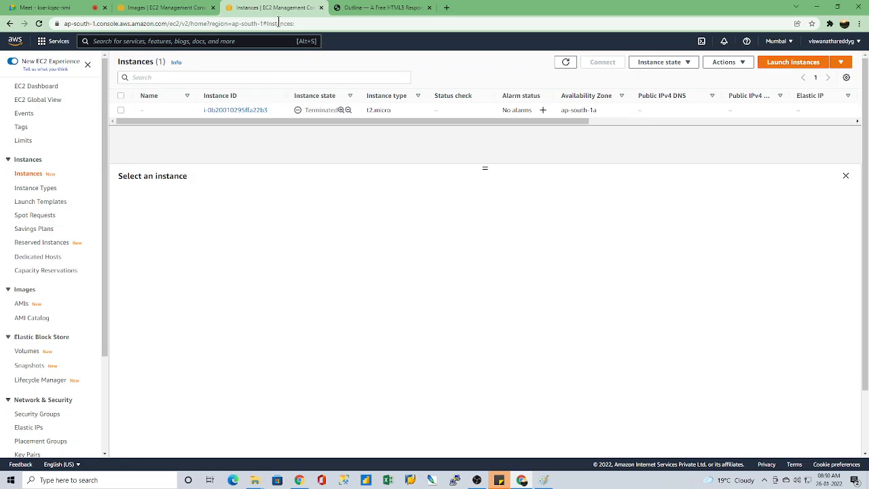
{"action": "left_click", "coordinate": [167, 7]}
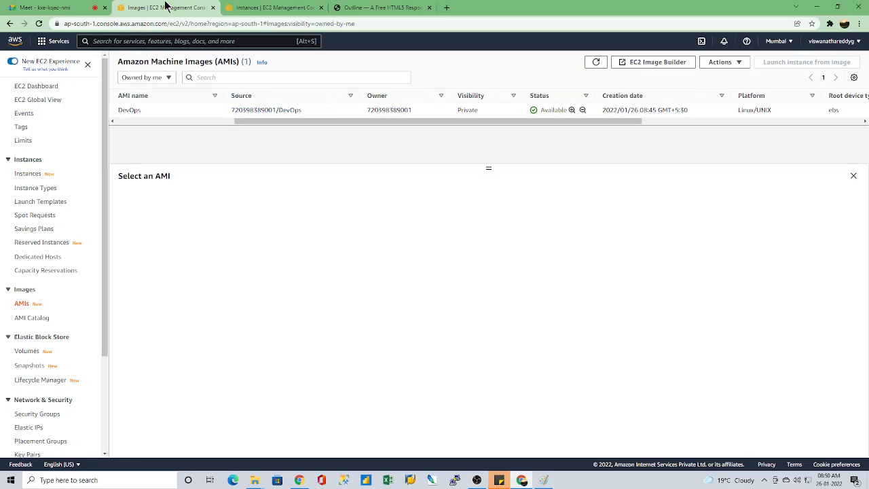
{"action": "left_click", "coordinate": [284, 8]}
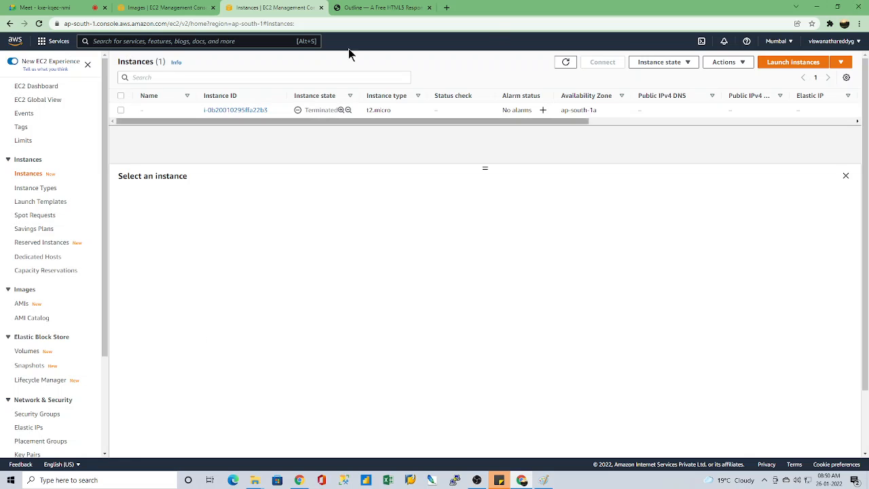
Step: Start launching a new instance and examine the DevOps image's name, owner and virtualization type among the owned AMIs
{"action": "left_click", "coordinate": [798, 63]}
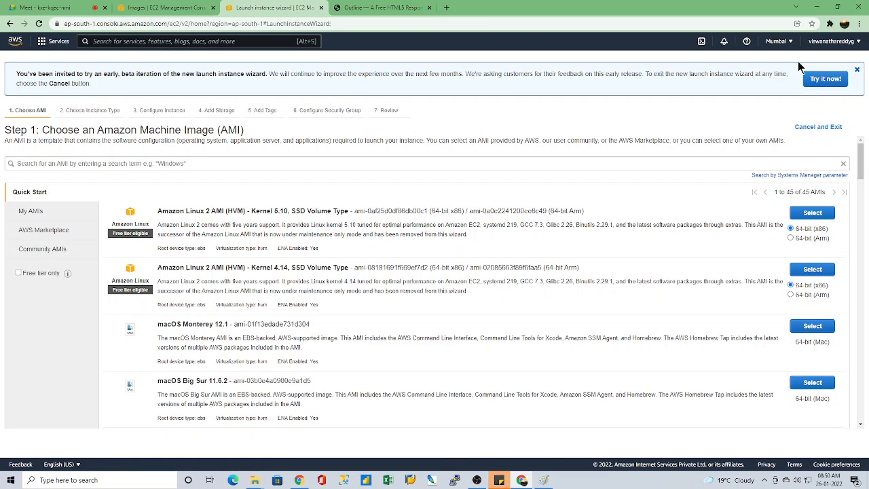
{"action": "left_click", "coordinate": [31, 215]}
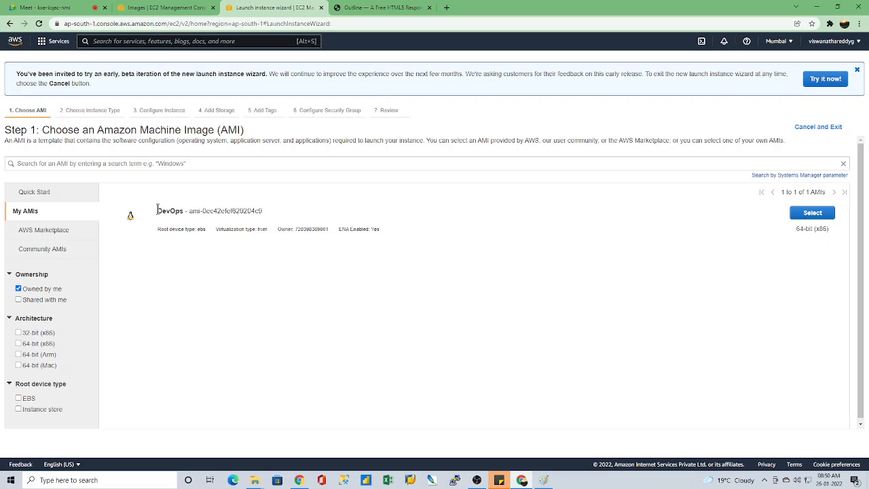
{"action": "left_click_drag", "start_coordinate": [157, 209], "coordinate": [289, 207]}
{"action": "left_click", "coordinate": [289, 207]}
{"action": "double_click", "coordinate": [317, 229]}
{"action": "left_click_drag", "start_coordinate": [216, 229], "coordinate": [275, 228]}
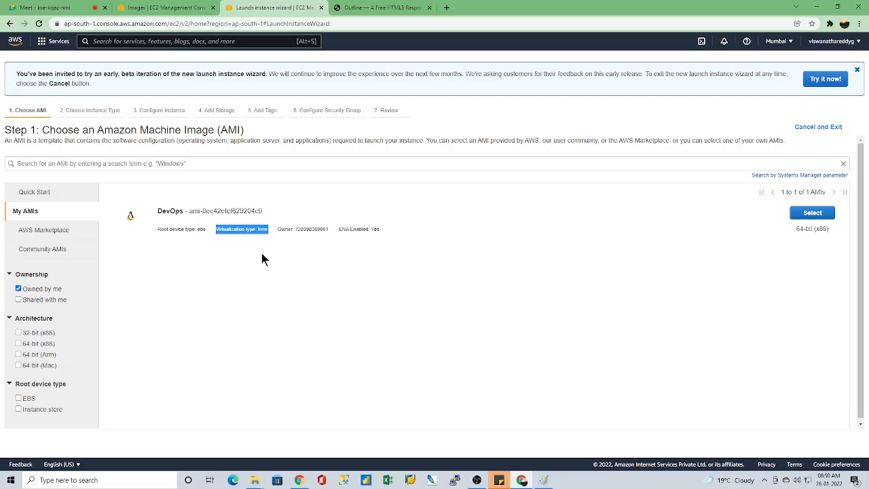
{"action": "left_click", "coordinate": [209, 256]}
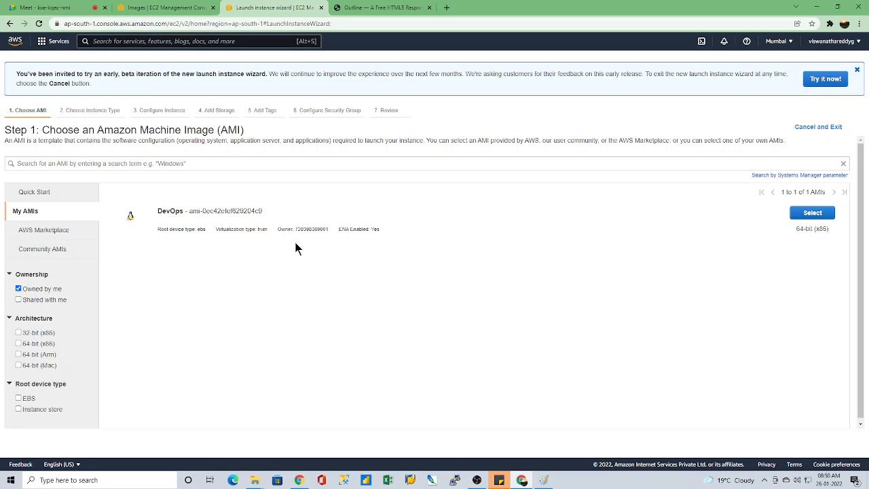
{"action": "left_click_drag", "start_coordinate": [296, 230], "coordinate": [293, 230]}
{"action": "left_click_drag", "start_coordinate": [216, 229], "coordinate": [265, 229]}
{"action": "left_click", "coordinate": [308, 271]}
Step: Compare the AMI IDs of the quick-start Amazon Linux 2 images with the DevOps image's ID among the owned AMIs
{"action": "left_click", "coordinate": [35, 192]}
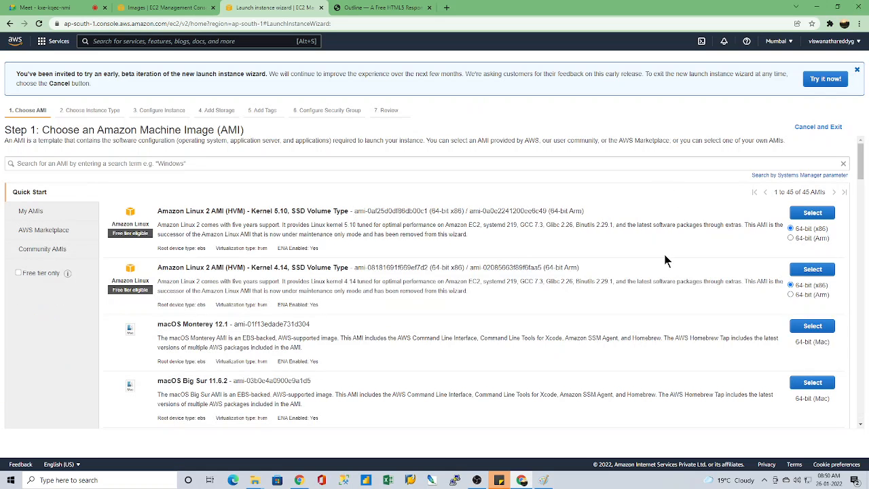
{"action": "scroll", "coordinate": [543, 250], "scroll_direction": "down", "scroll_amount": 2}
{"action": "scroll", "coordinate": [543, 250], "scroll_direction": "up", "scroll_amount": 2}
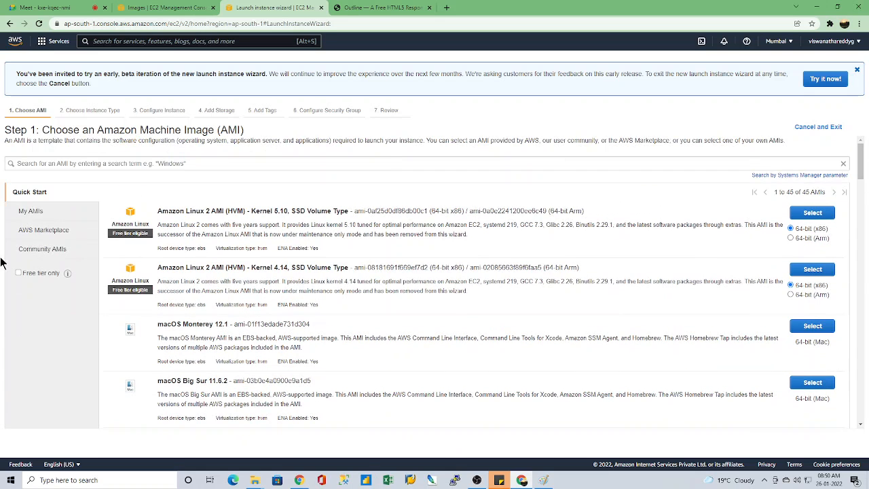
{"action": "left_click", "coordinate": [29, 215]}
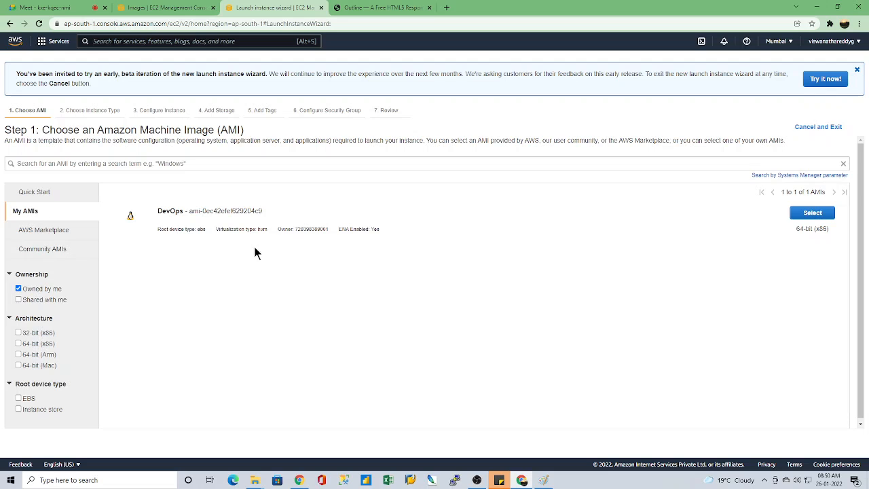
{"action": "left_click_drag", "start_coordinate": [189, 212], "coordinate": [274, 216]}
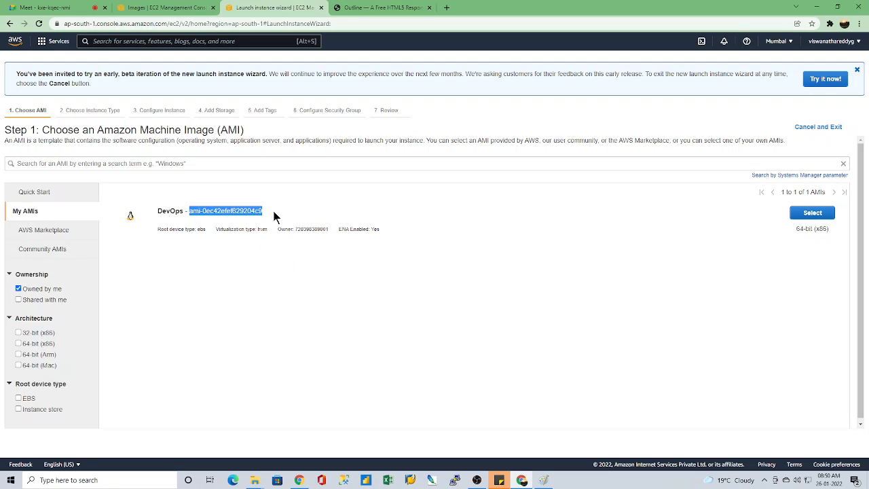
{"action": "left_click", "coordinate": [190, 215]}
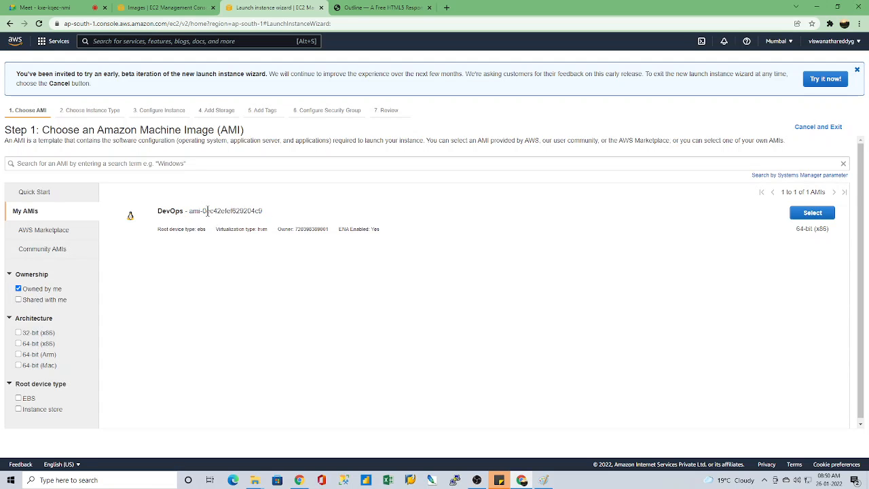
{"action": "left_click", "coordinate": [47, 192]}
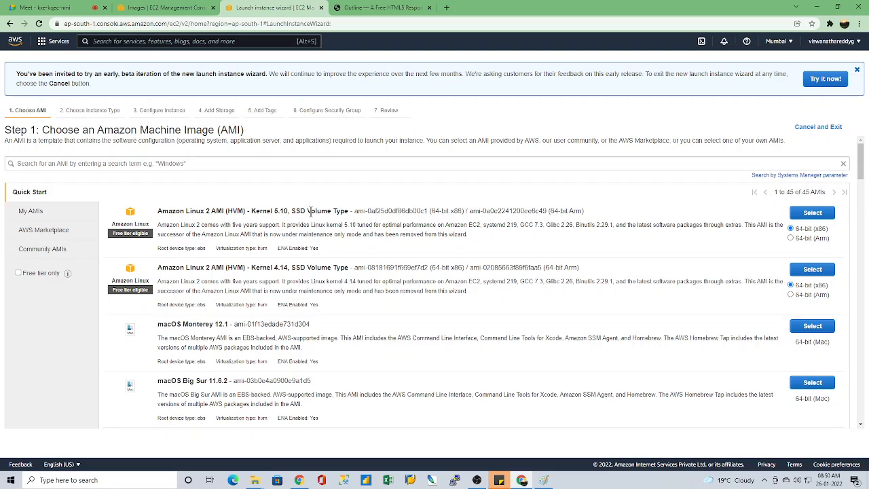
{"action": "left_click_drag", "start_coordinate": [357, 211], "coordinate": [435, 211]}
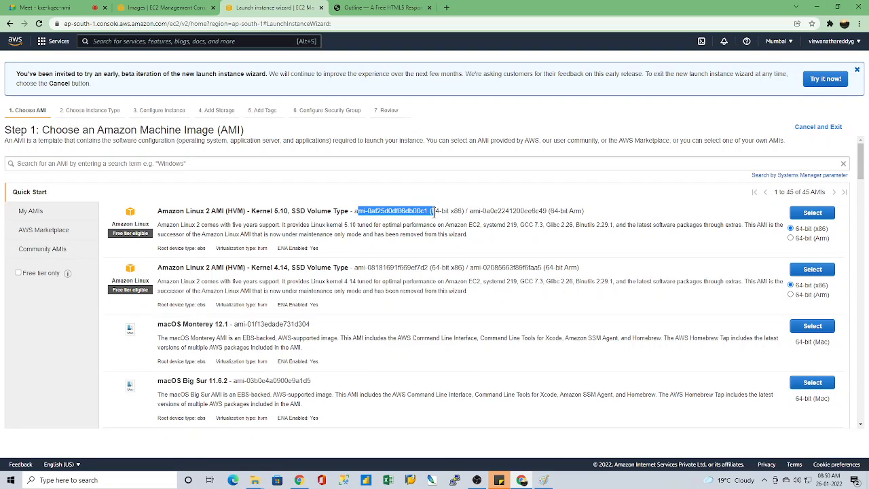
{"action": "left_click_drag", "start_coordinate": [353, 267], "coordinate": [428, 269]}
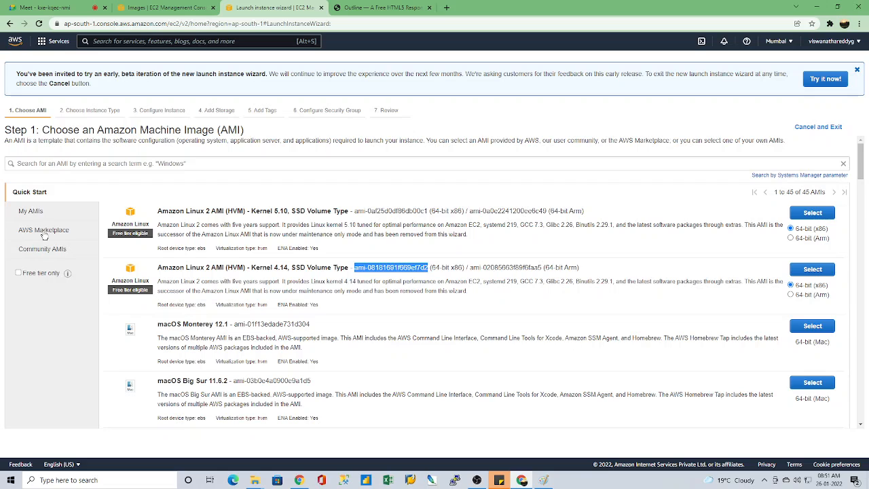
{"action": "left_click", "coordinate": [33, 211]}
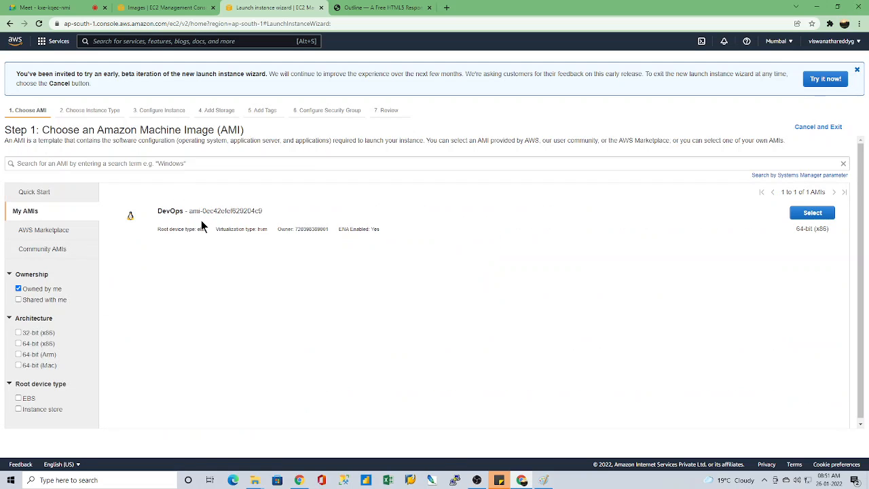
{"action": "left_click_drag", "start_coordinate": [158, 210], "coordinate": [274, 212]}
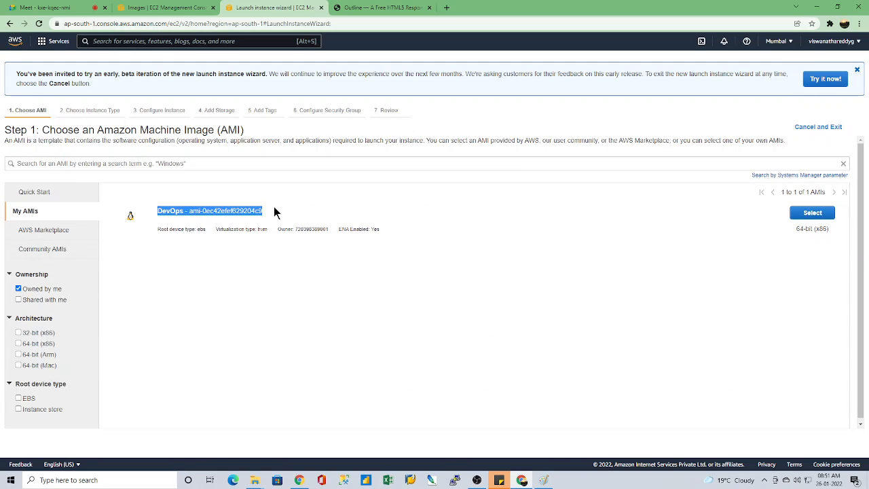
{"action": "left_click", "coordinate": [506, 232]}
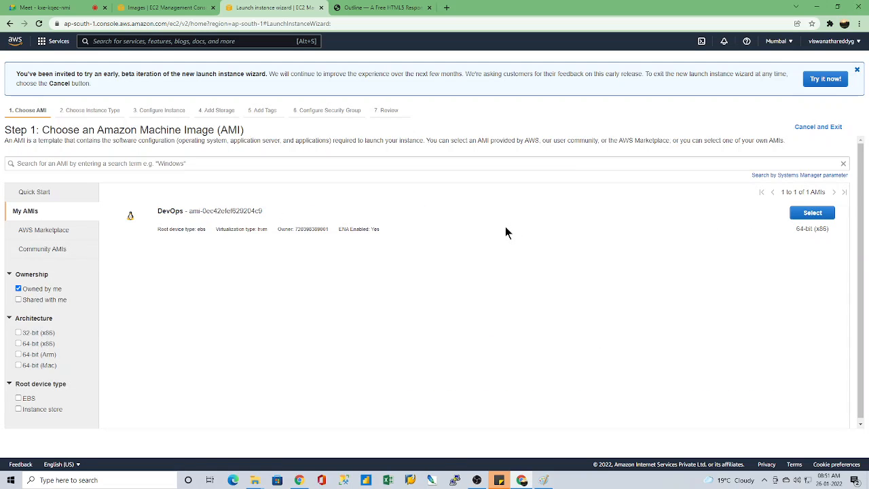
Step: Choose the DevOps AMI with the t2.micro type, set the number of instances to 4 and accept the default storage
{"action": "left_click", "coordinate": [812, 213]}
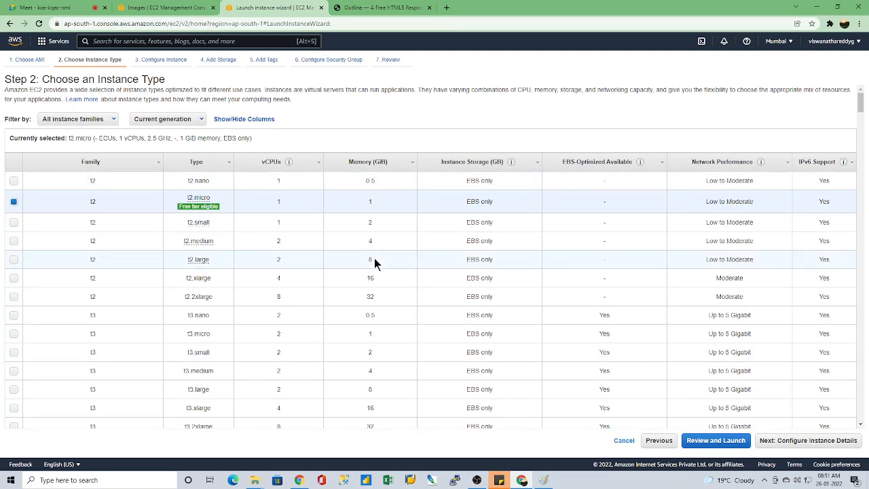
{"action": "left_click", "coordinate": [825, 441]}
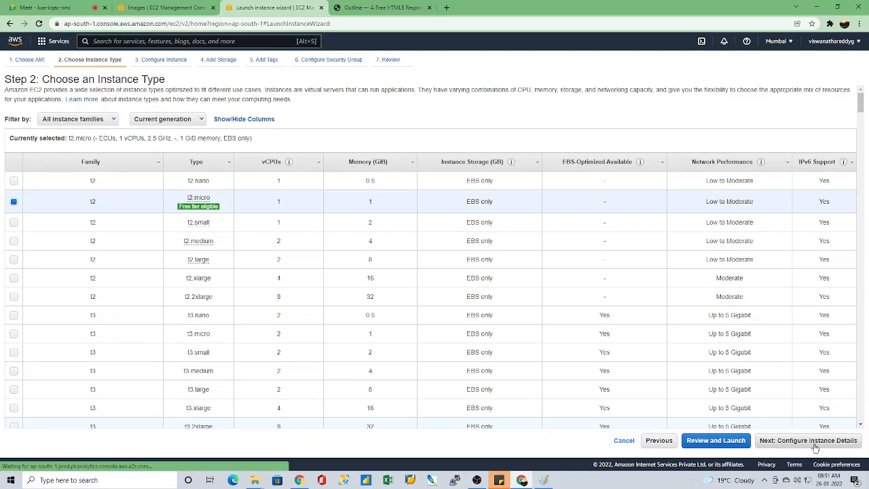
{"action": "double_click", "coordinate": [161, 107]}
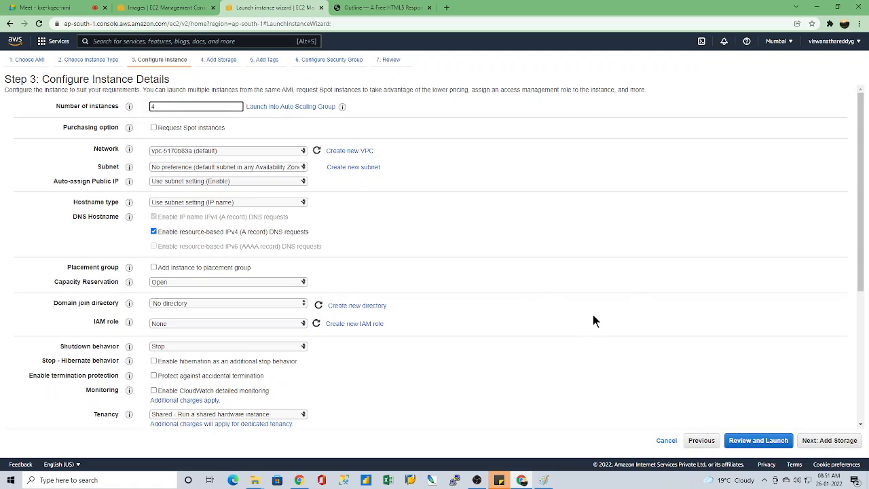
{"action": "left_click", "coordinate": [840, 441]}
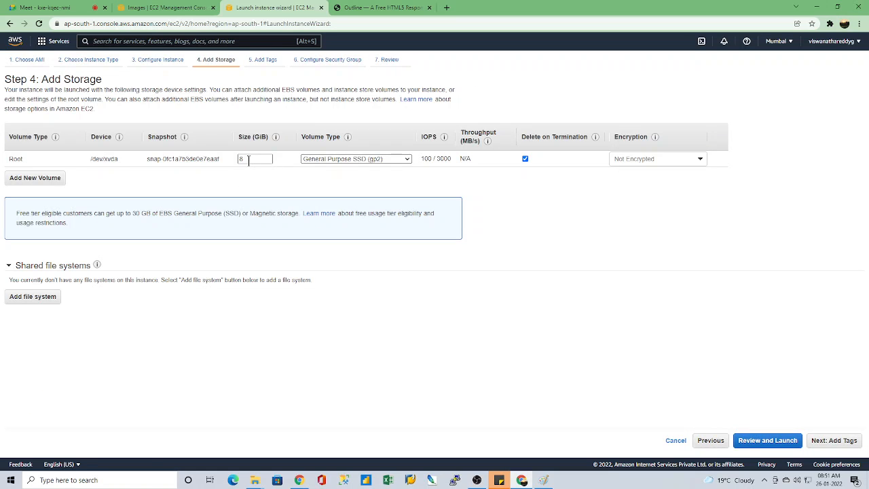
{"action": "left_click", "coordinate": [817, 442]}
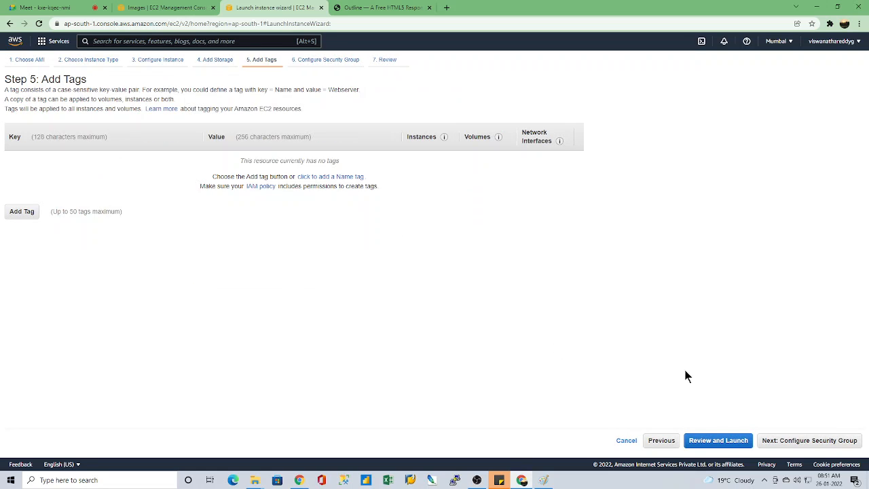
Step: Skip the tags and assign the existing security groups AutoScaling-Security-Group-1, dev-ops and the last one listed, then proceed to the launch review
{"action": "left_click", "coordinate": [825, 441]}
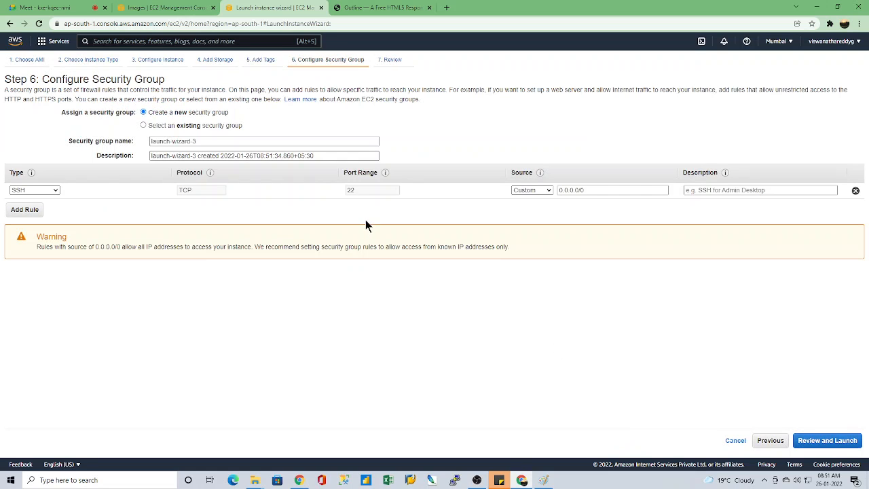
{"action": "left_click", "coordinate": [142, 125]}
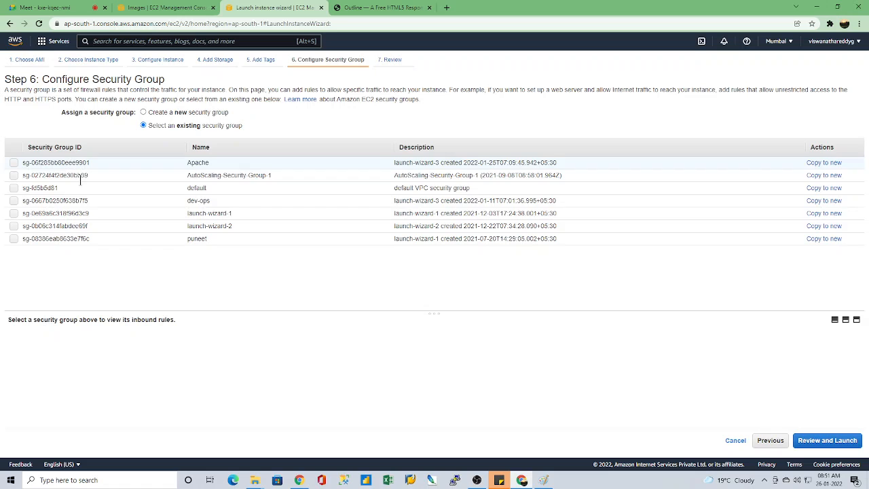
{"action": "left_click", "coordinate": [14, 175]}
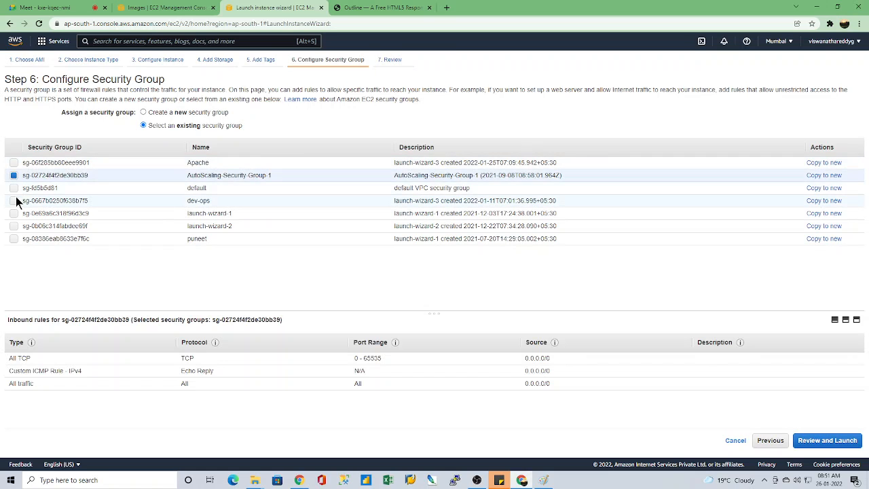
{"action": "left_click", "coordinate": [14, 201]}
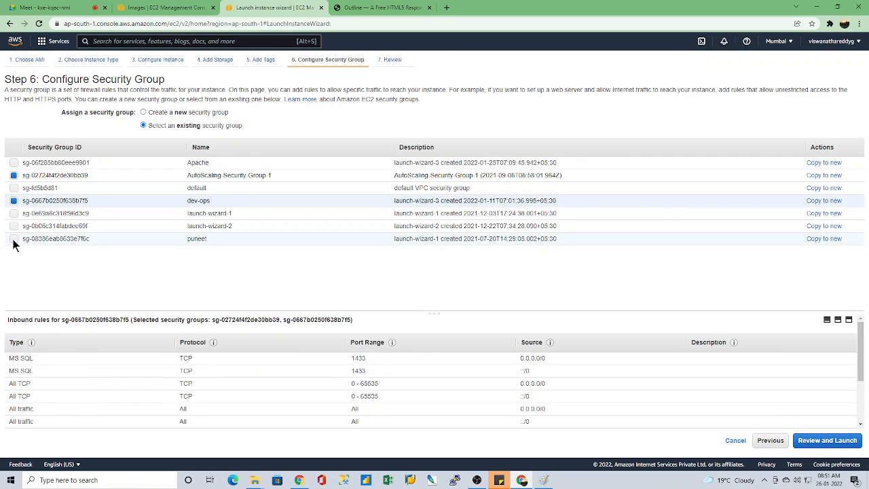
{"action": "left_click", "coordinate": [14, 239]}
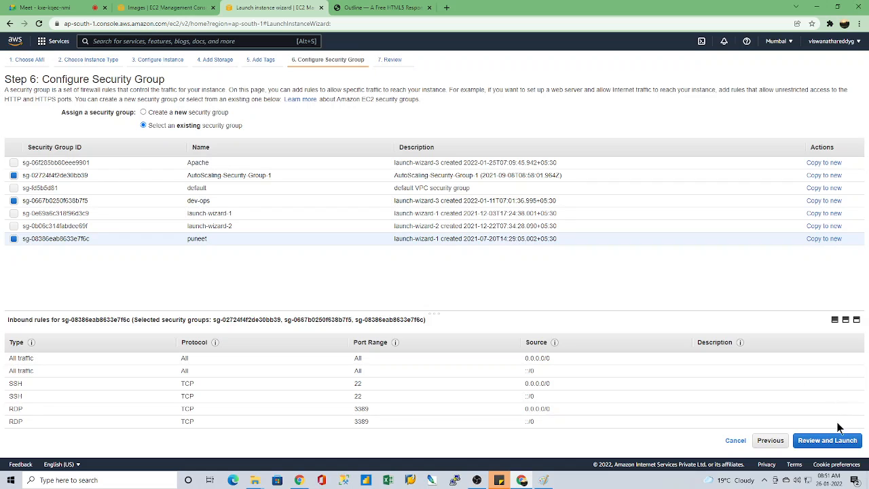
{"action": "left_click", "coordinate": [827, 440]}
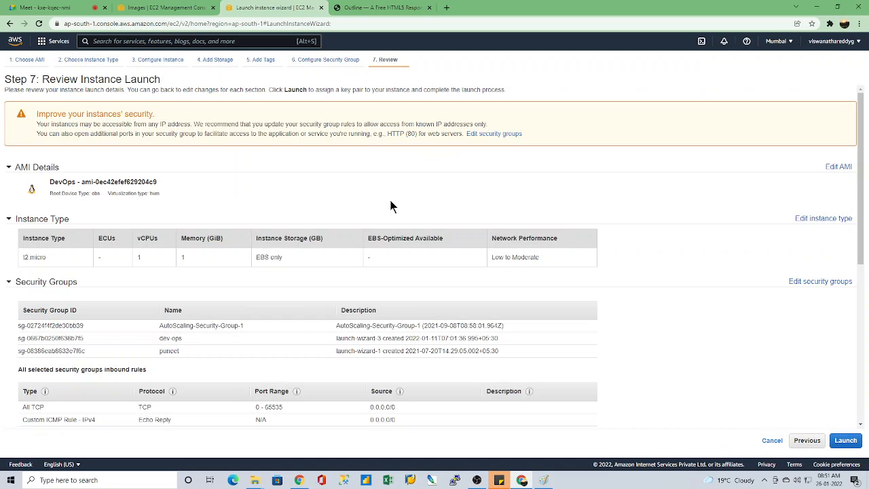
Step: Launch the instances with the existing Extended key pair, acknowledging access to its private key file
{"action": "left_click", "coordinate": [845, 440]}
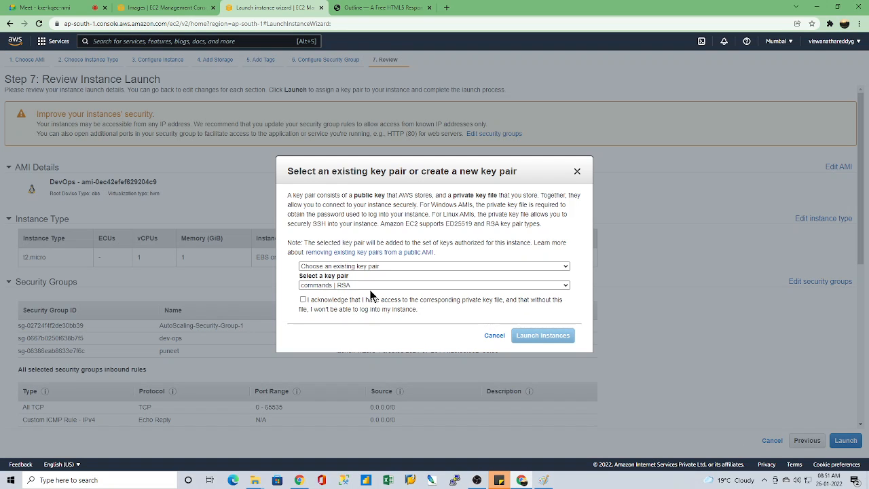
{"action": "left_click", "coordinate": [325, 285]}
{"action": "left_click", "coordinate": [326, 303]}
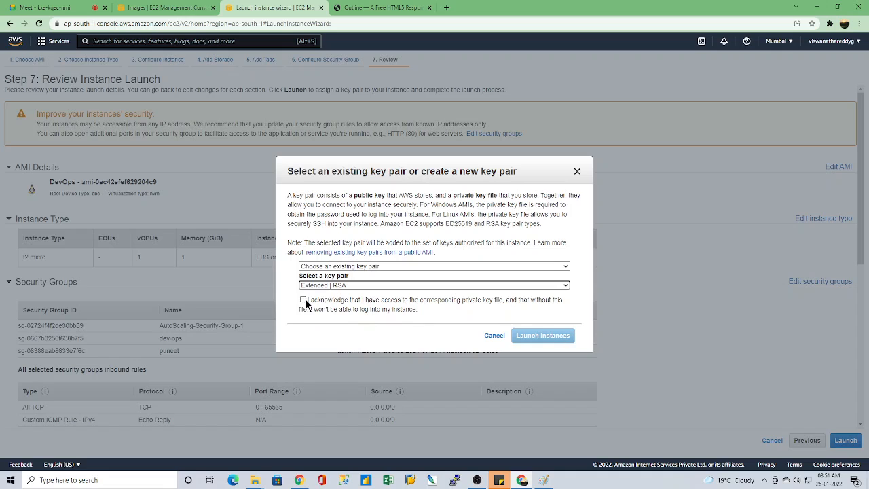
{"action": "left_click", "coordinate": [304, 300]}
{"action": "left_click", "coordinate": [537, 335]}
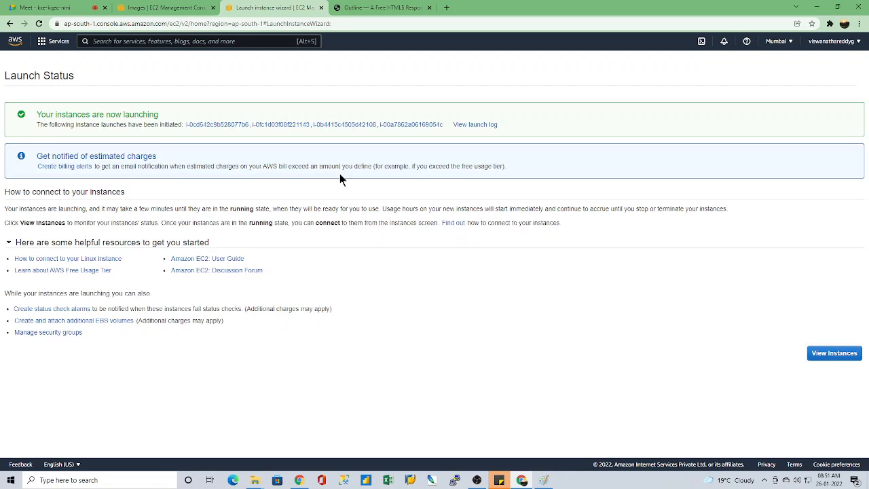
Step: View the four new instances, check the owned AMIs and refresh the instances list to follow their state
{"action": "left_click", "coordinate": [837, 352]}
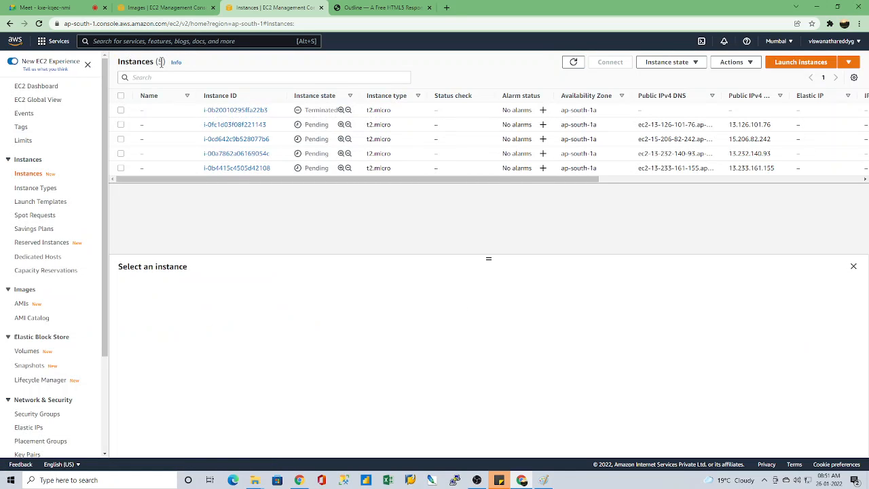
{"action": "left_click", "coordinate": [21, 305]}
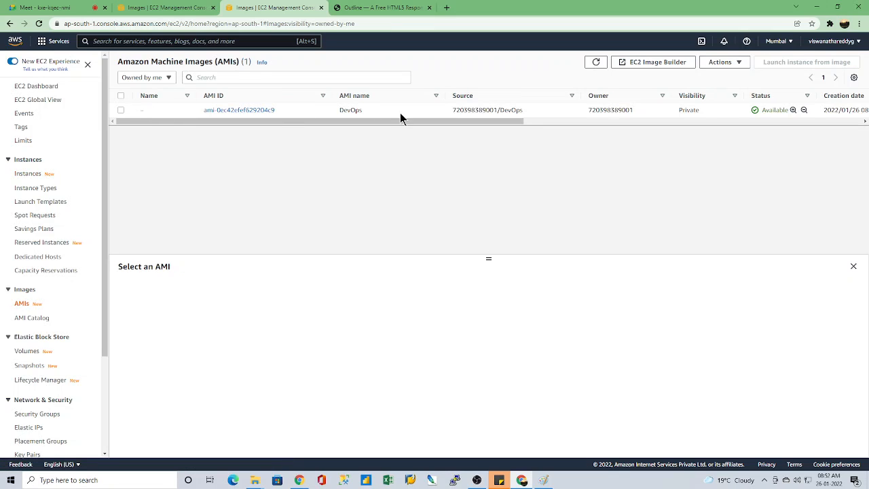
{"action": "left_click", "coordinate": [28, 174]}
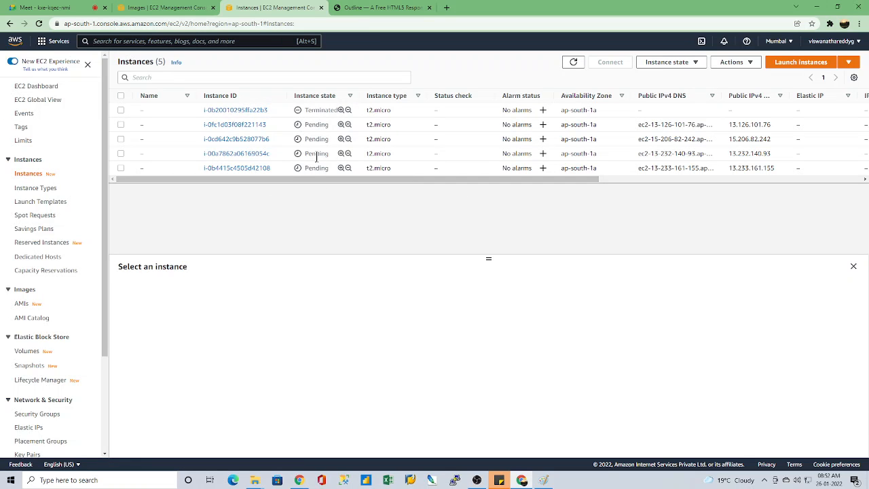
{"action": "left_click", "coordinate": [573, 61]}
{"action": "left_click_drag", "start_coordinate": [489, 259], "coordinate": [494, 201]}
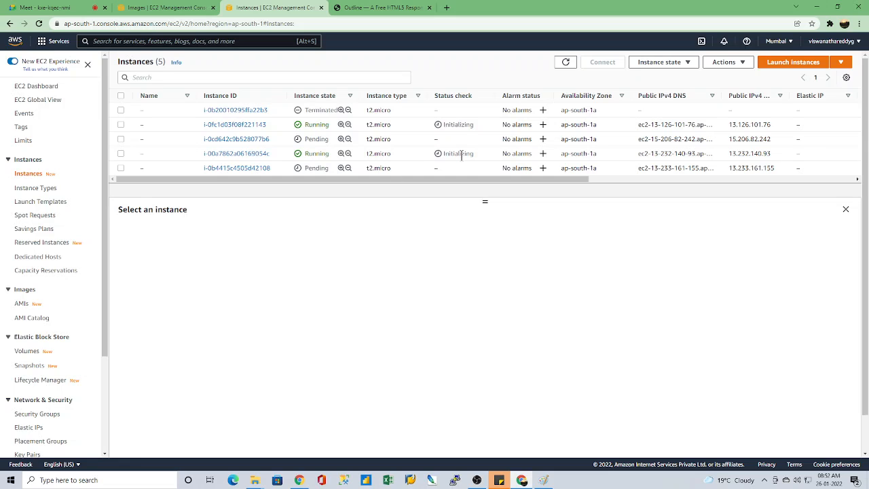
{"action": "left_click", "coordinate": [566, 62]}
{"action": "left_click", "coordinate": [565, 62]}
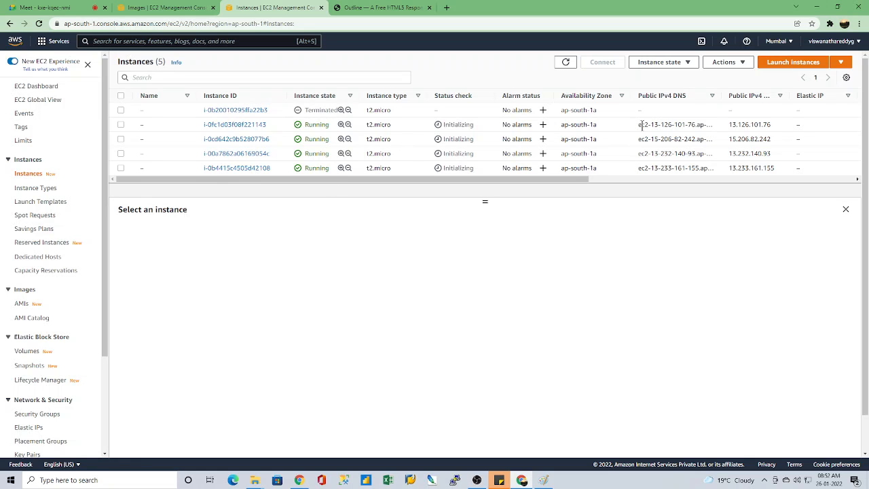
Step: Start another instance launch and browse the Financial Services images offered in the AWS Marketplace
{"action": "left_click", "coordinate": [786, 62]}
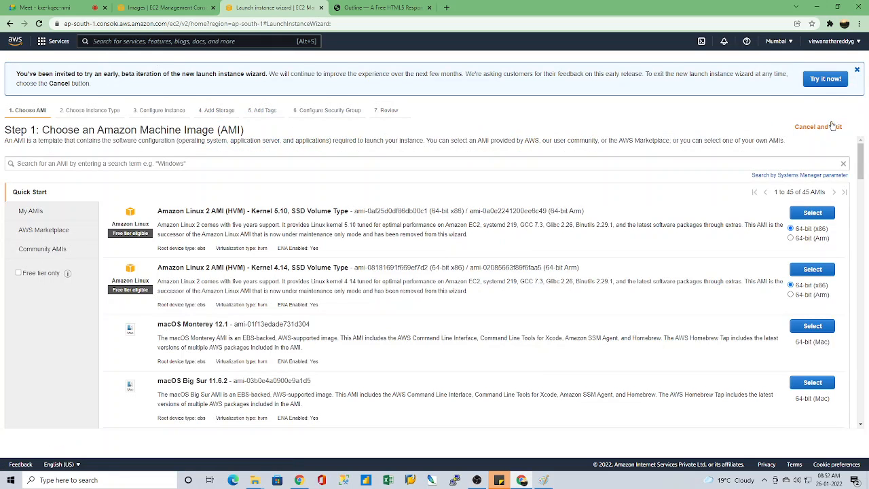
{"action": "left_click", "coordinate": [38, 232]}
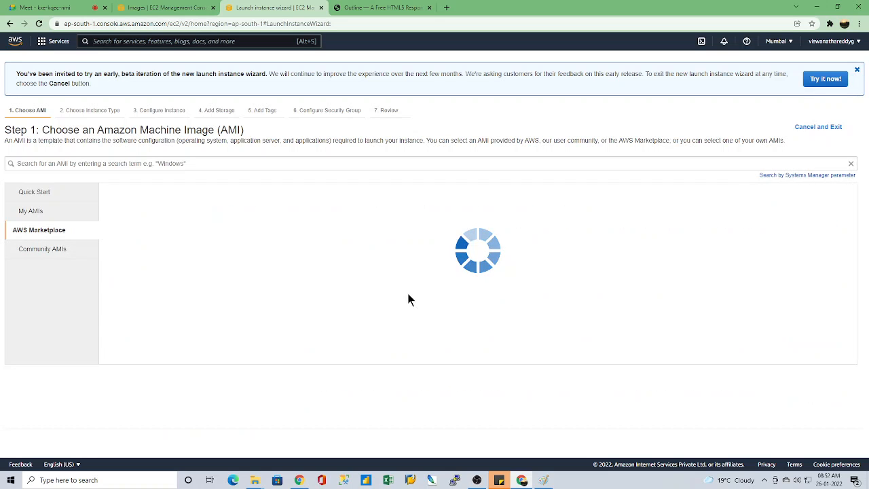
{"action": "scroll", "coordinate": [433, 323], "scroll_direction": "down", "scroll_amount": 5}
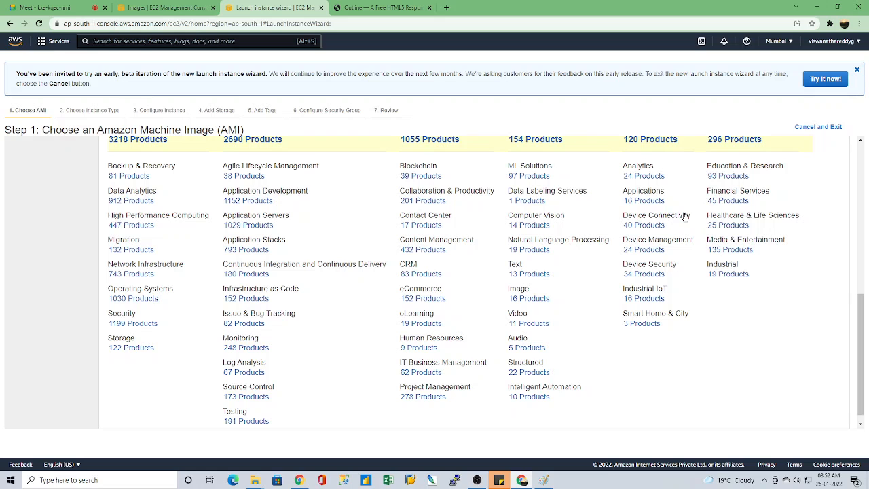
{"action": "left_click", "coordinate": [732, 200]}
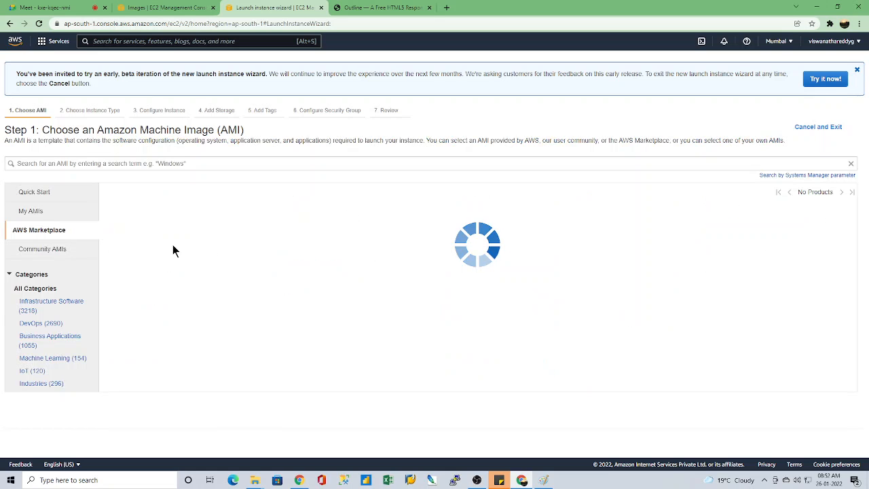
{"action": "scroll", "coordinate": [297, 224], "scroll_direction": "down", "scroll_amount": 3}
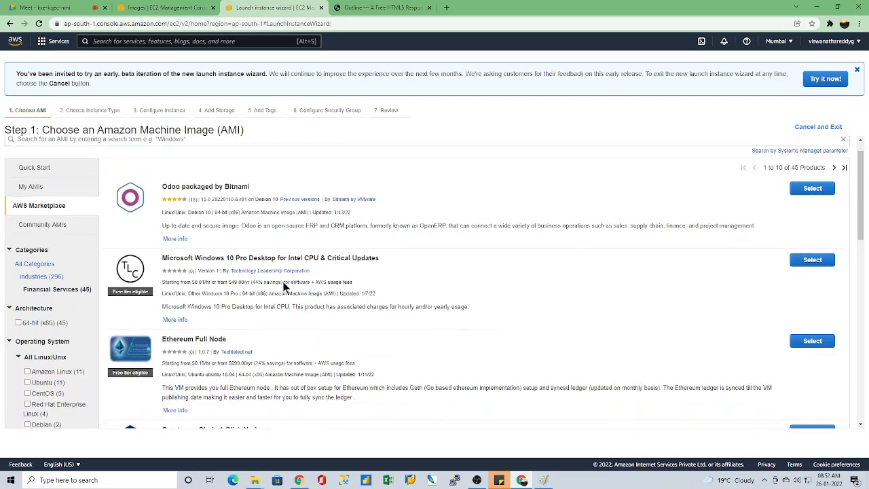
{"action": "scroll", "coordinate": [293, 221], "scroll_direction": "up", "scroll_amount": 1}
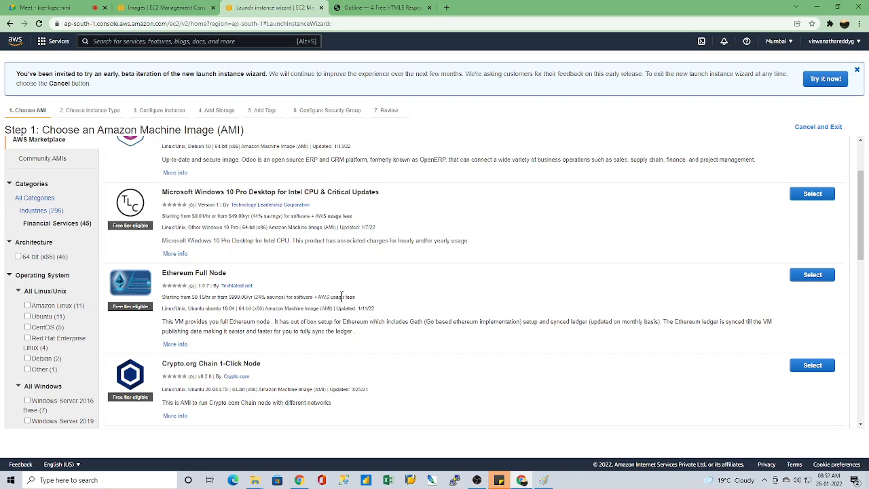
{"action": "scroll", "coordinate": [349, 312], "scroll_direction": "down", "scroll_amount": 1}
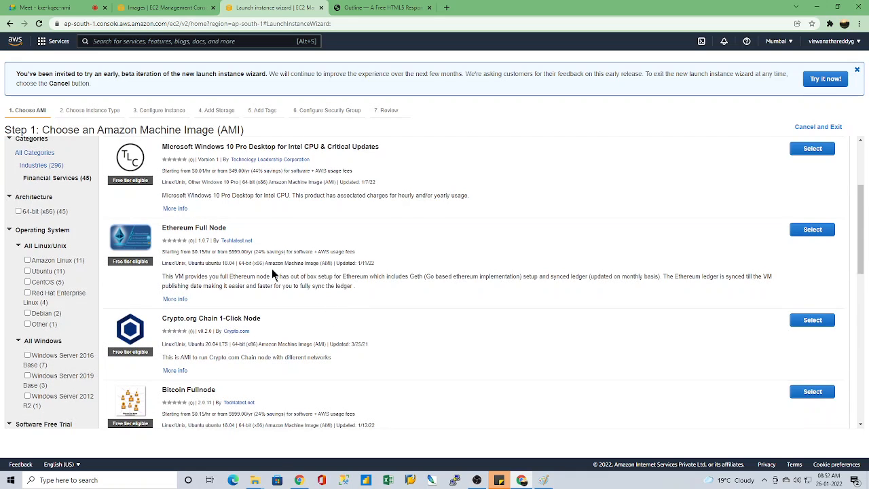
Step: Open the product details of Crypto.org Chain 1-Click Node and read its description
{"action": "scroll", "coordinate": [271, 270], "scroll_direction": "down", "scroll_amount": 2}
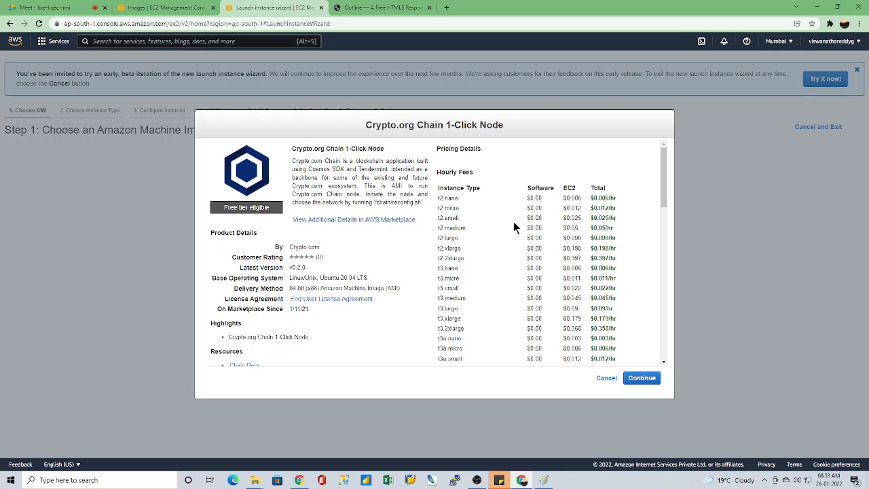
{"action": "scroll", "coordinate": [534, 282], "scroll_direction": "down", "scroll_amount": 10}
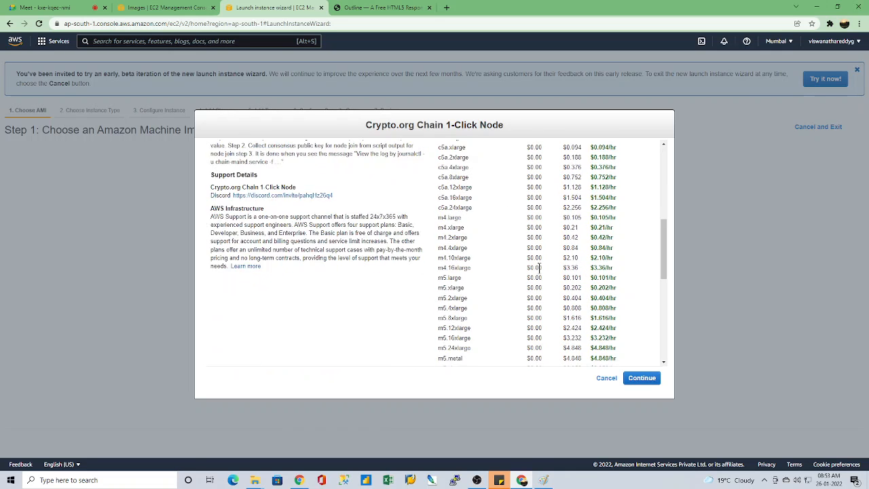
{"action": "scroll", "coordinate": [535, 288], "scroll_direction": "up", "scroll_amount": 10}
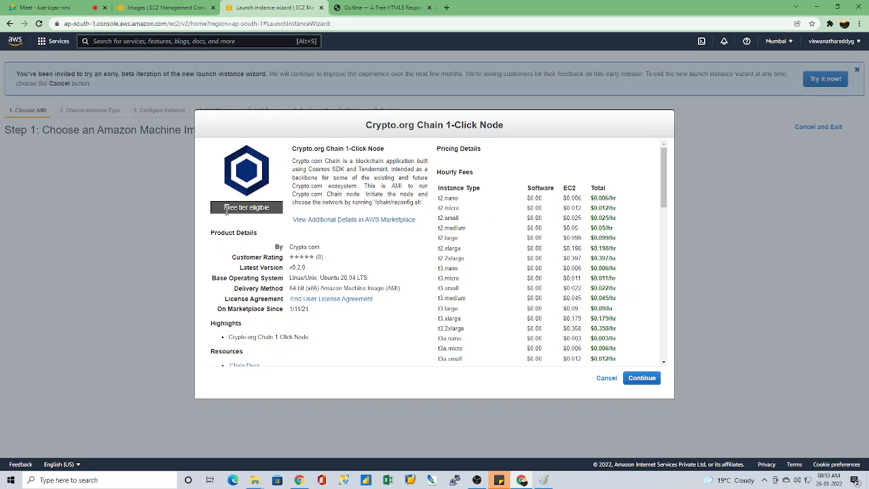
{"action": "left_click_drag", "start_coordinate": [294, 165], "coordinate": [425, 202]}
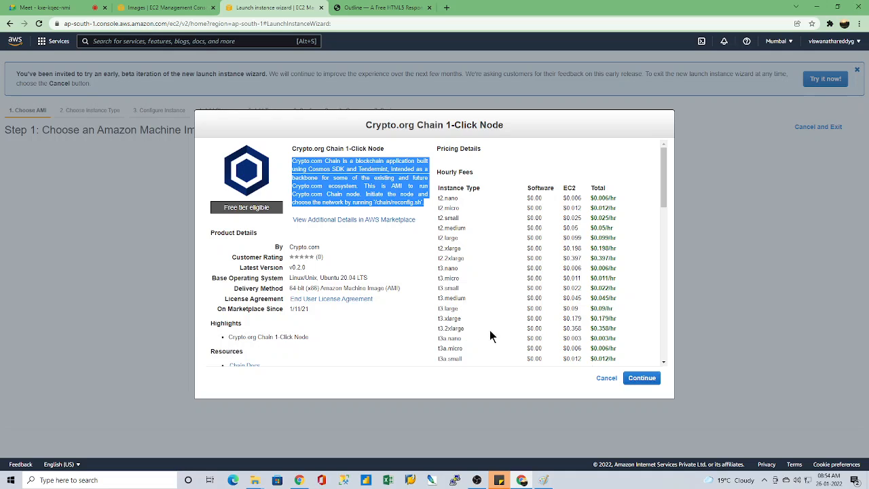
{"action": "left_click", "coordinate": [612, 327]}
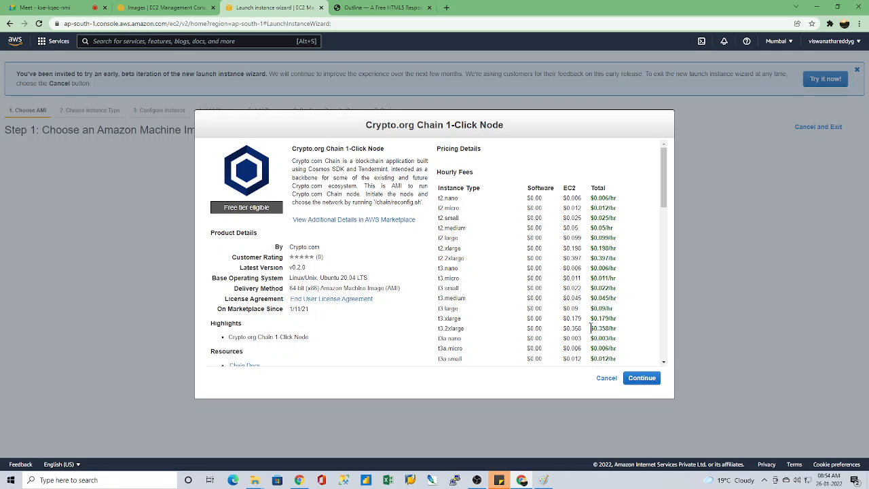
Step: Examine the product's hourly fees from t2.nano through r5a.16xlarge and the EBS storage pricing
{"action": "left_click_drag", "start_coordinate": [590, 328], "coordinate": [617, 328]}
{"action": "left_click_drag", "start_coordinate": [590, 198], "coordinate": [512, 234]}
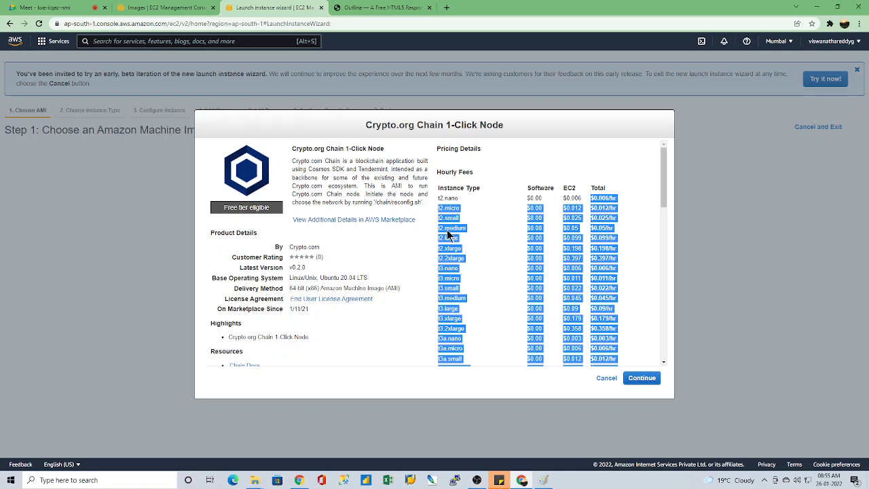
{"action": "left_click_drag", "start_coordinate": [459, 258], "coordinate": [511, 267]}
{"action": "left_click", "coordinate": [511, 266]}
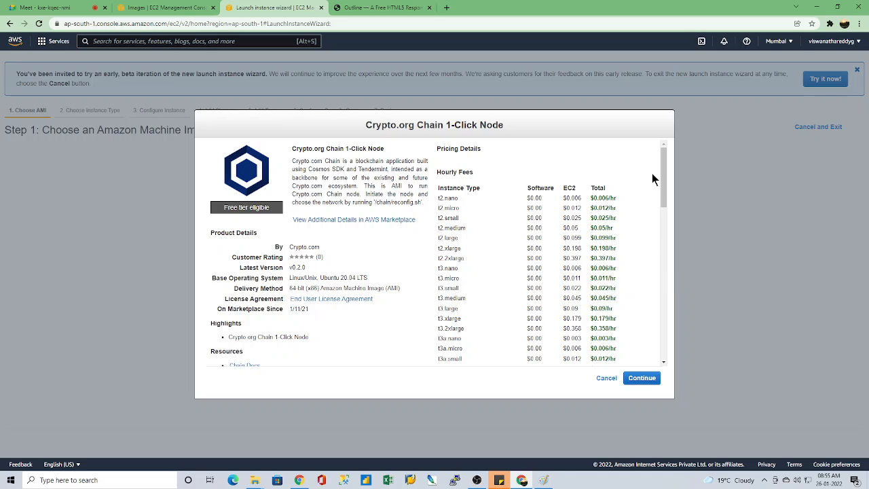
{"action": "left_click_drag", "start_coordinate": [663, 169], "coordinate": [654, 330]}
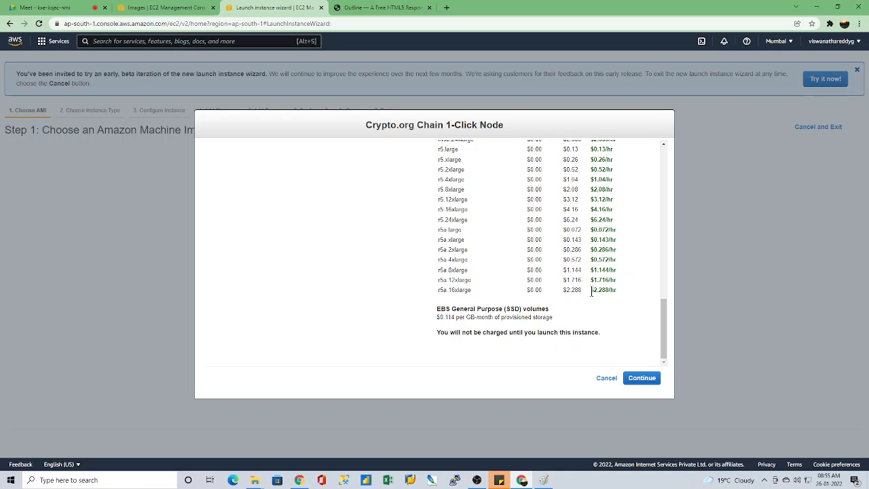
{"action": "left_click_drag", "start_coordinate": [591, 291], "coordinate": [615, 290]}
{"action": "left_click", "coordinate": [625, 309]}
{"action": "left_click_drag", "start_coordinate": [673, 379], "coordinate": [681, 380]}
{"action": "scroll", "coordinate": [625, 307], "scroll_direction": "up", "scroll_amount": 10}
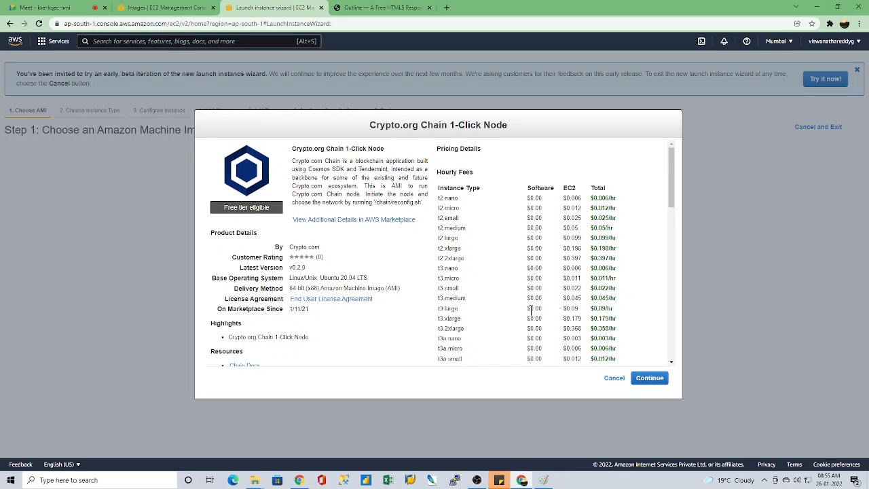
Step: Continue with the Crypto.org image, choose t2.micro, open the instance details and cancel the launch wizard
{"action": "left_click", "coordinate": [650, 382]}
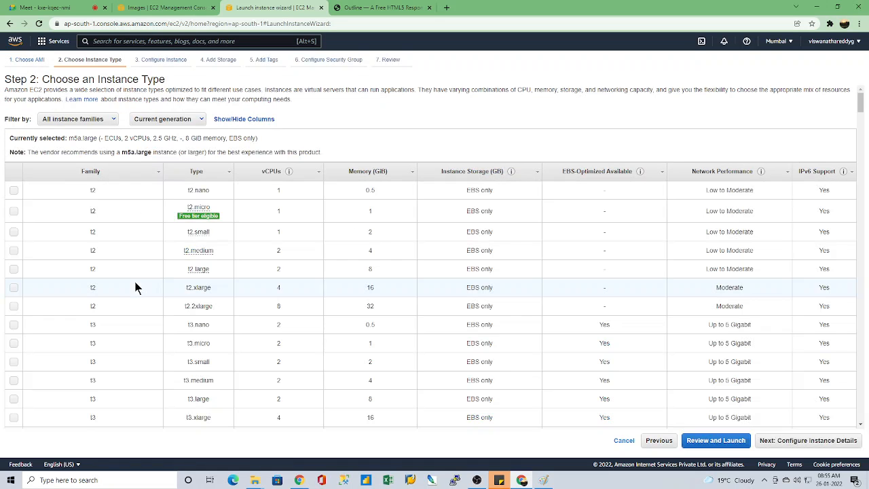
{"action": "scroll", "coordinate": [196, 332], "scroll_direction": "down", "scroll_amount": 5}
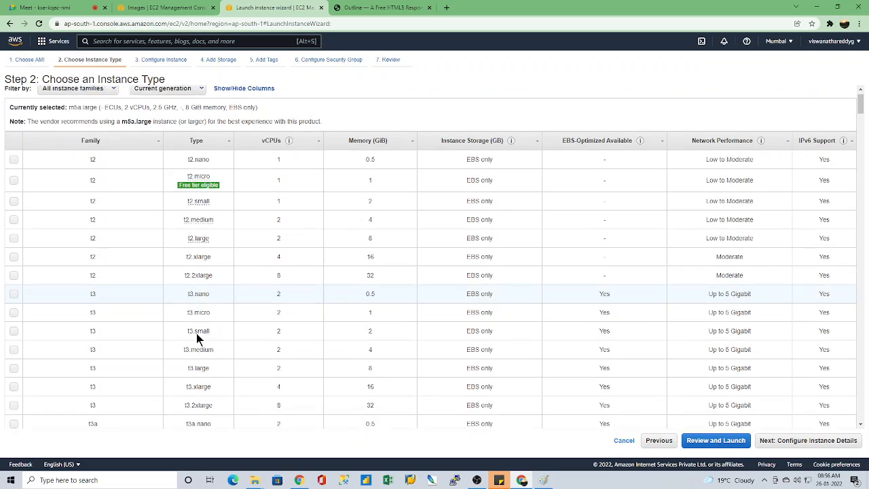
{"action": "scroll", "coordinate": [197, 335], "scroll_direction": "up", "scroll_amount": 5}
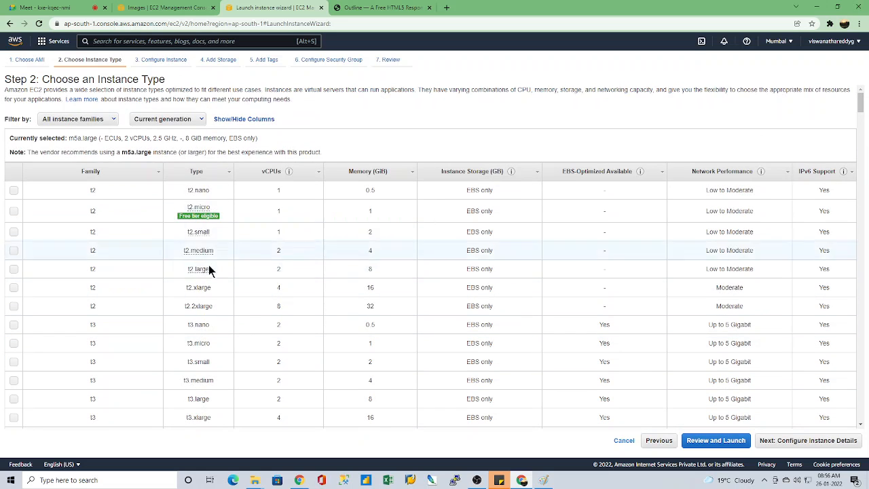
{"action": "left_click", "coordinate": [14, 211]}
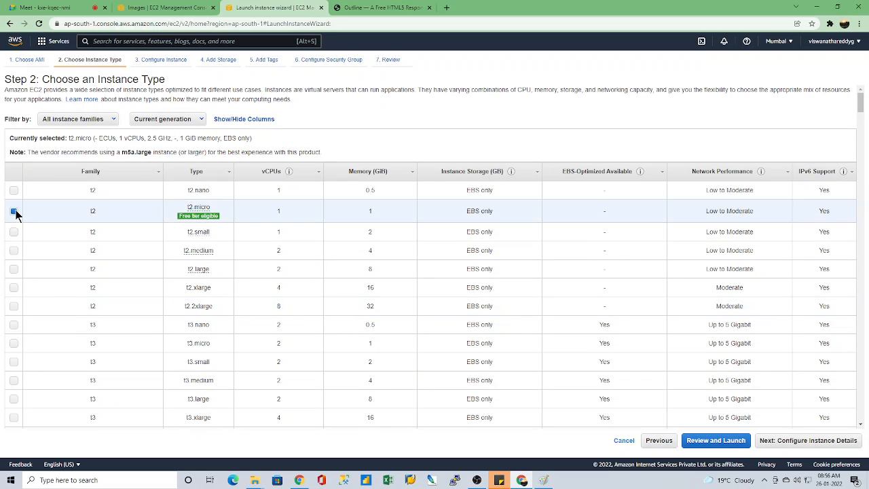
{"action": "left_click", "coordinate": [808, 440]}
{"action": "double_click", "coordinate": [165, 107]}
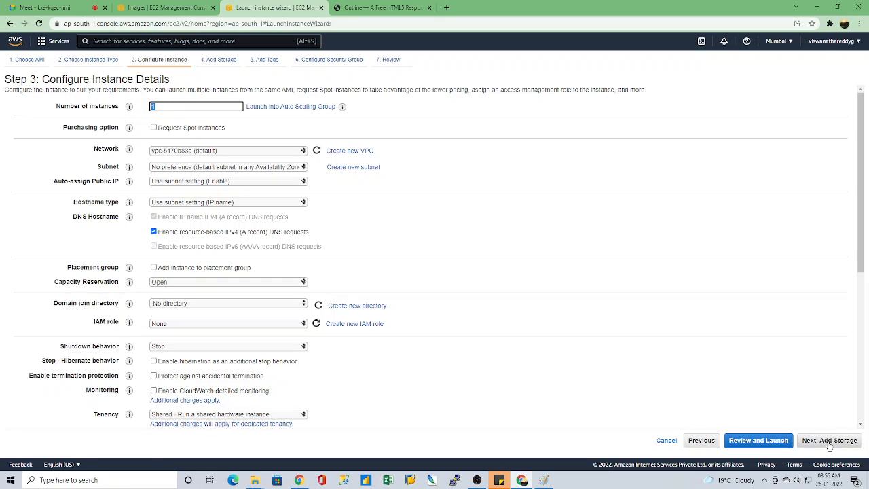
{"action": "left_click", "coordinate": [666, 443]}
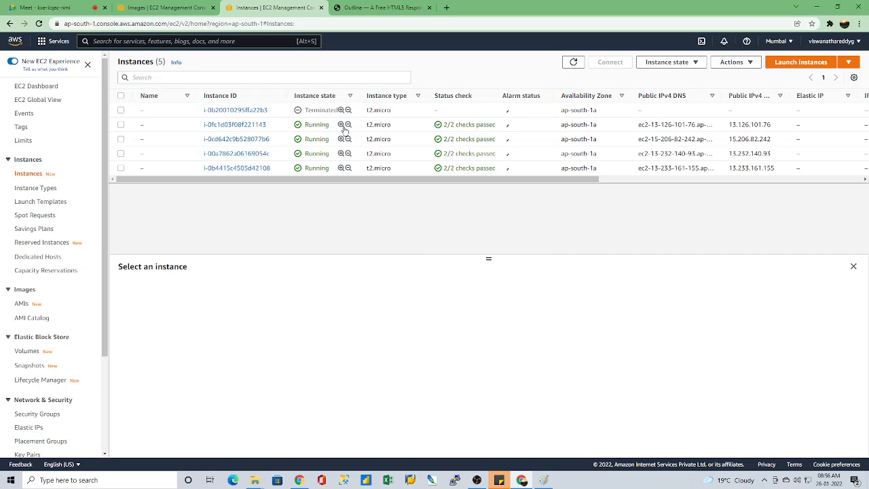
Step: Refresh the instances list and copy the public IPv4 DNS of the first running instance, i-0fc1d03f08f221143
{"action": "left_click", "coordinate": [571, 64]}
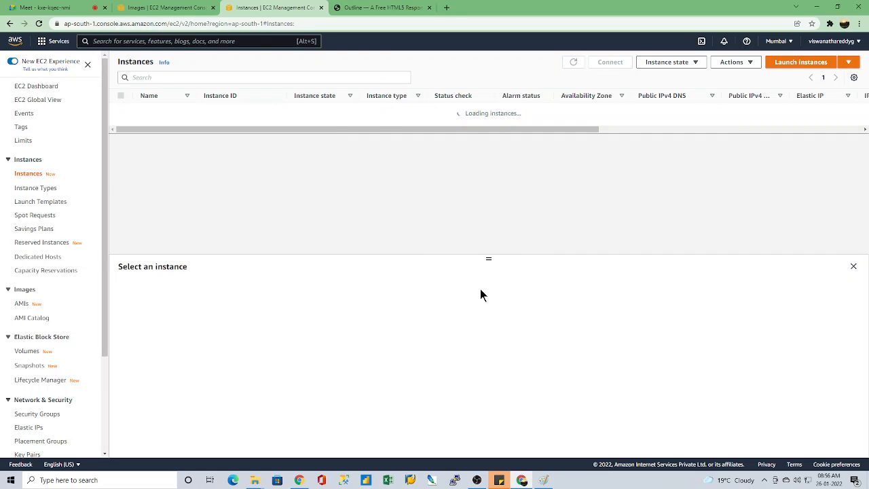
{"action": "left_click_drag", "start_coordinate": [484, 197], "coordinate": [484, 194]}
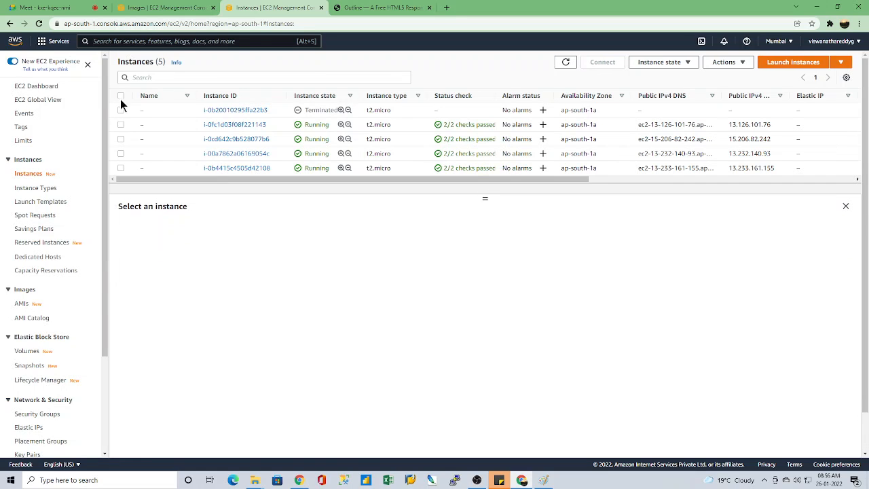
{"action": "left_click", "coordinate": [121, 125]}
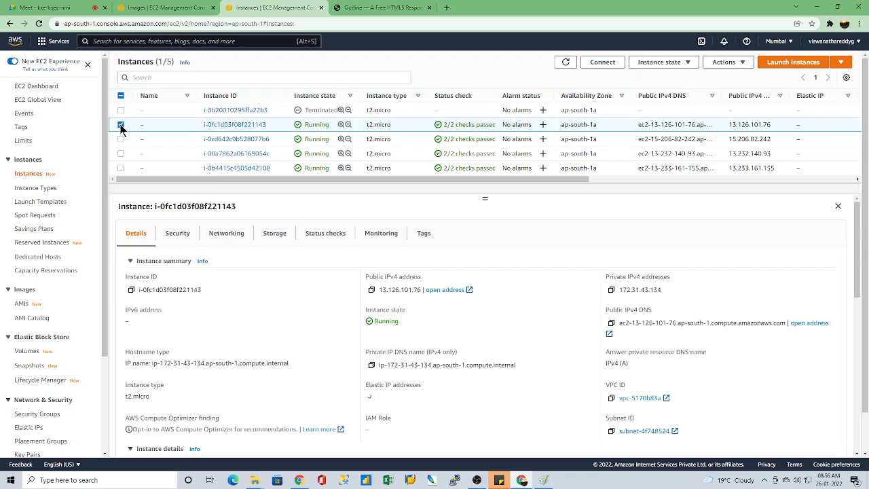
{"action": "left_click", "coordinate": [611, 323]}
Step: Close the old website page and load the copied public DNS of instance i-0fc1d03f08f221143 in a new browser tab
{"action": "left_click", "coordinate": [424, 10]}
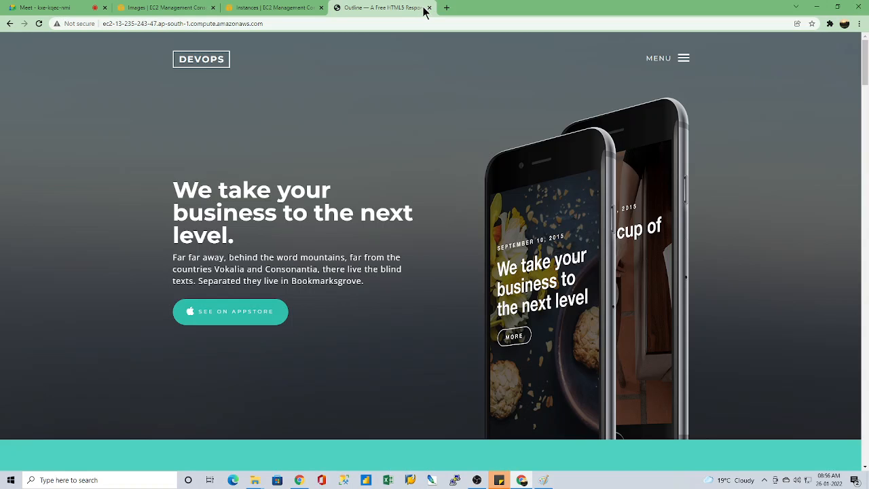
{"action": "left_click", "coordinate": [446, 7]}
{"action": "left_click", "coordinate": [429, 8]}
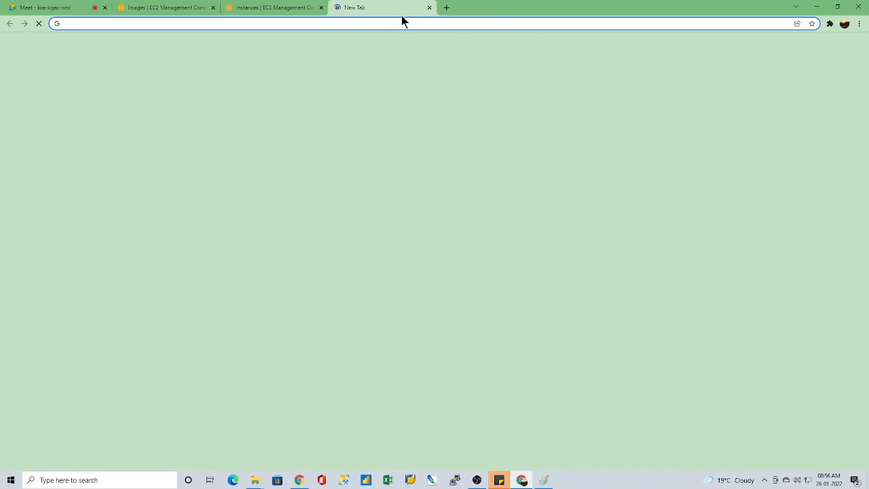
{"action": "left_click", "coordinate": [388, 25]}
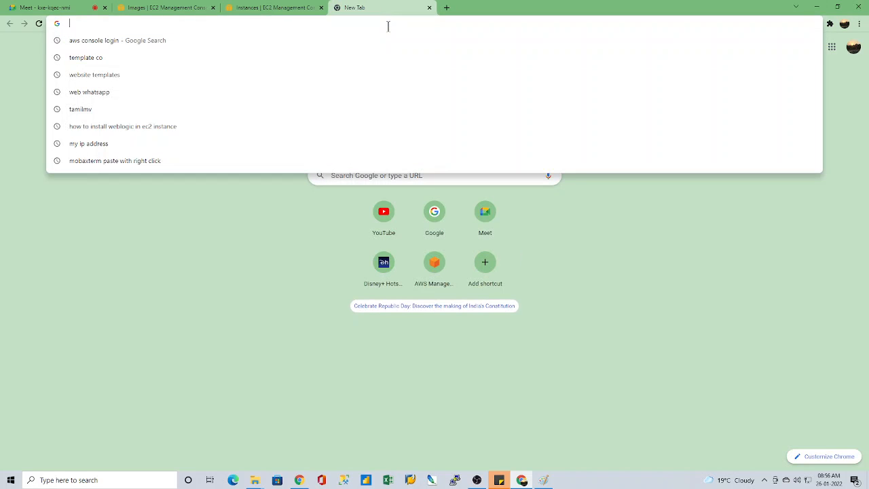
{"action": "key", "text": "ctrl+v"}
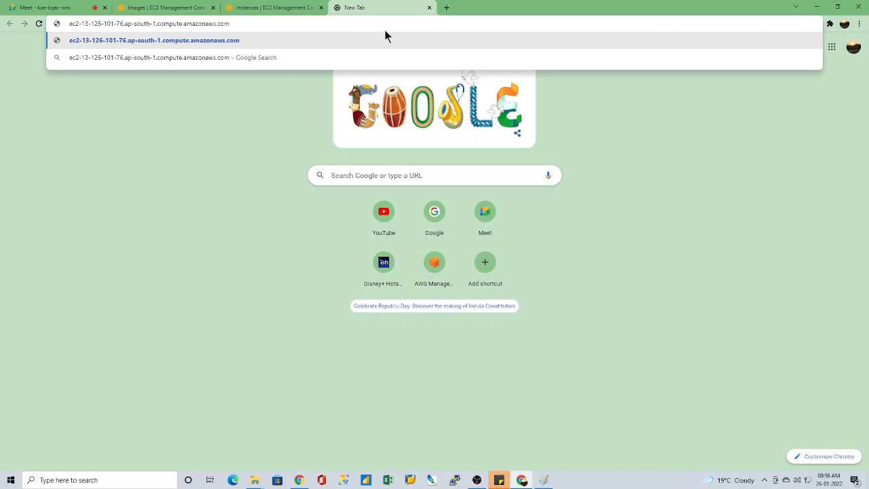
{"action": "key", "text": "Return"}
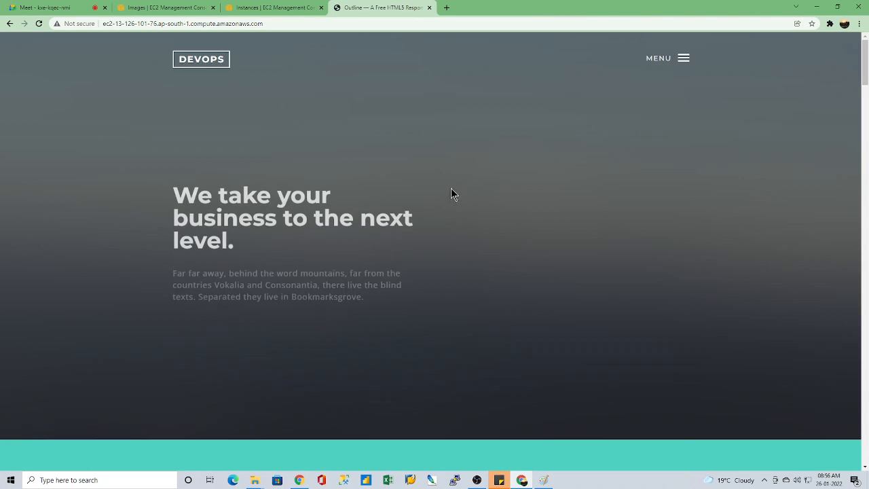
Step: Return to the instances list, select only i-00a7862a06169054c and copy its public IPv4 DNS
{"action": "left_click", "coordinate": [161, 7]}
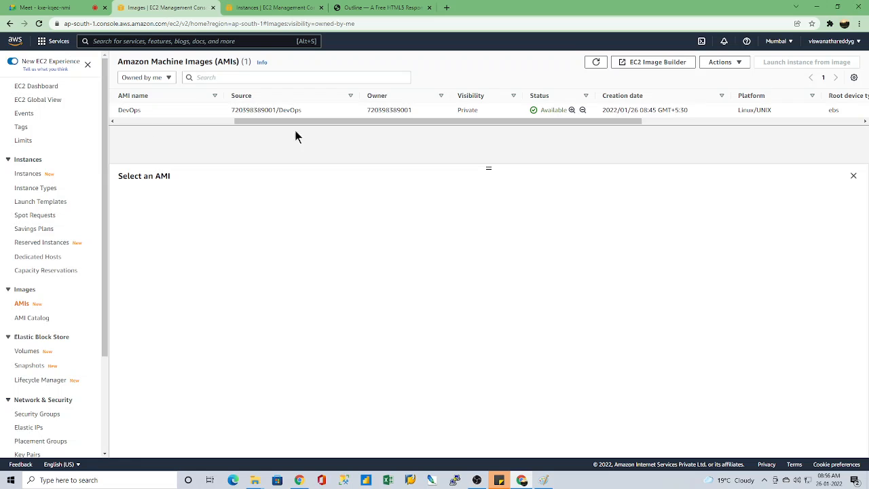
{"action": "left_click", "coordinate": [246, 8]}
{"action": "left_click", "coordinate": [120, 125]}
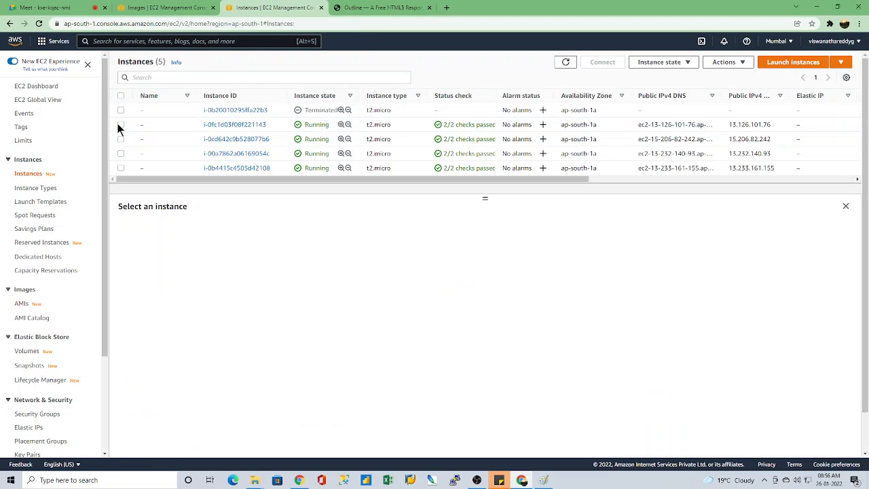
{"action": "left_click", "coordinate": [121, 154]}
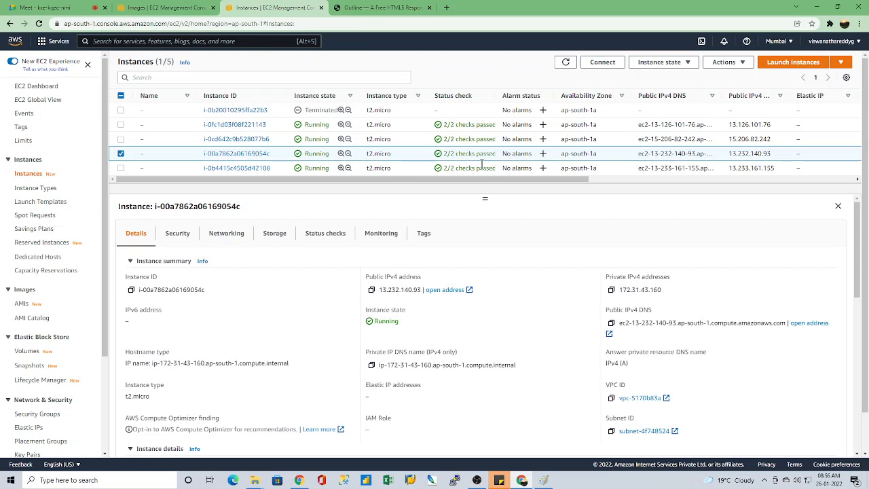
{"action": "left_click", "coordinate": [612, 324]}
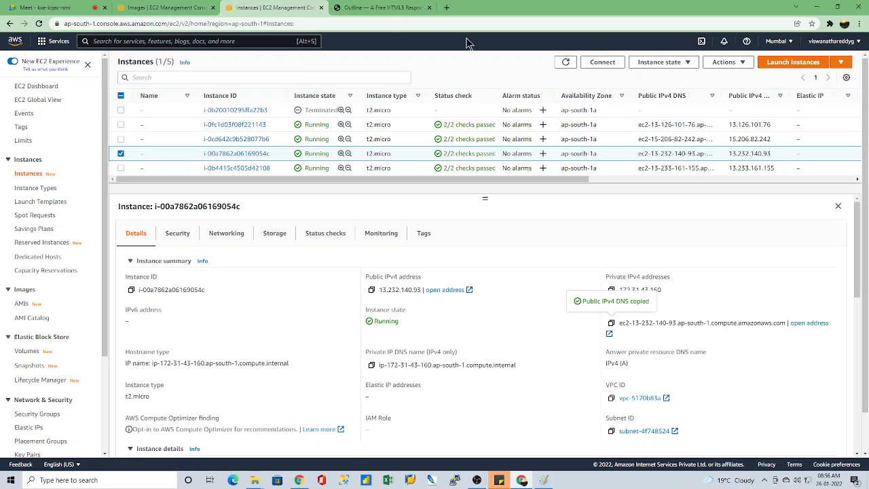
Step: Load the copied public DNS of instance i-00a7862a06169054c in another new browser tab
{"action": "left_click", "coordinate": [407, 8]}
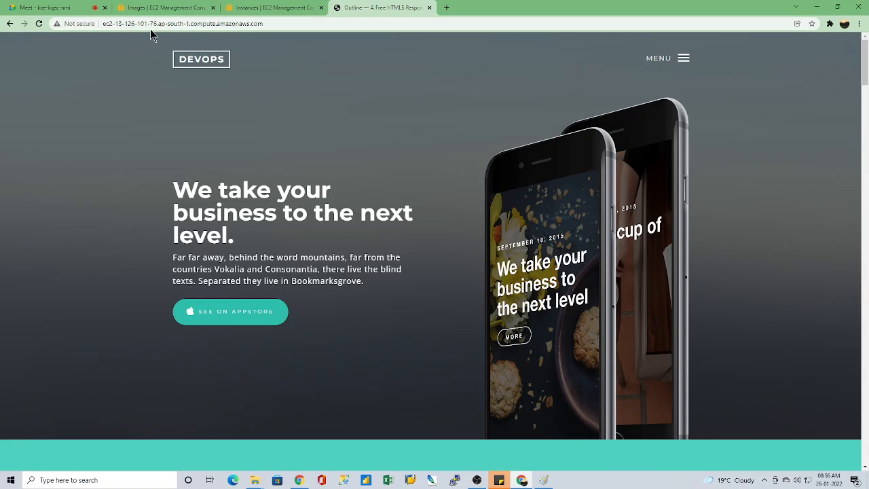
{"action": "left_click", "coordinate": [446, 8]}
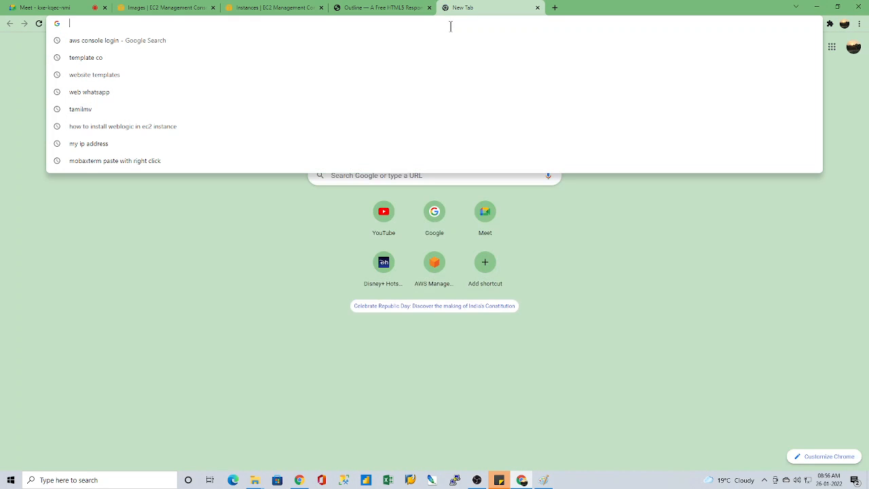
{"action": "key", "text": "ctrl+v"}
{"action": "key", "text": "Return"}
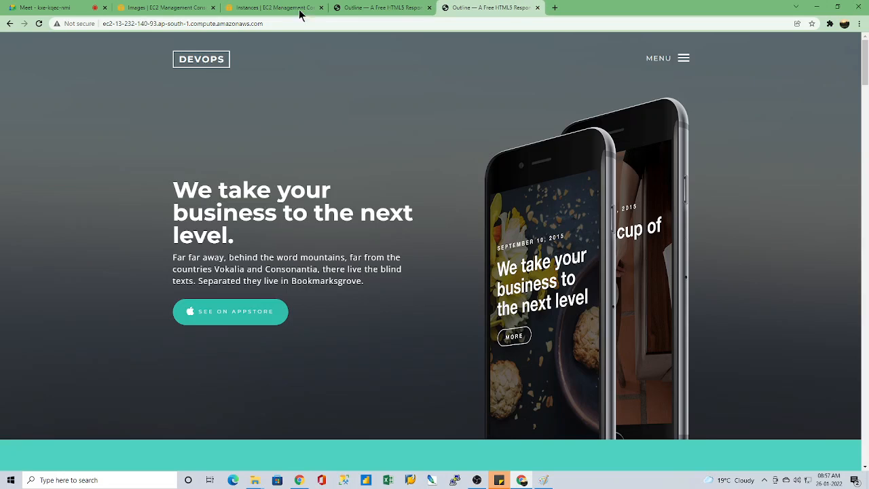
Step: Return to the instances list and clear the instance selection
{"action": "left_click", "coordinate": [275, 8]}
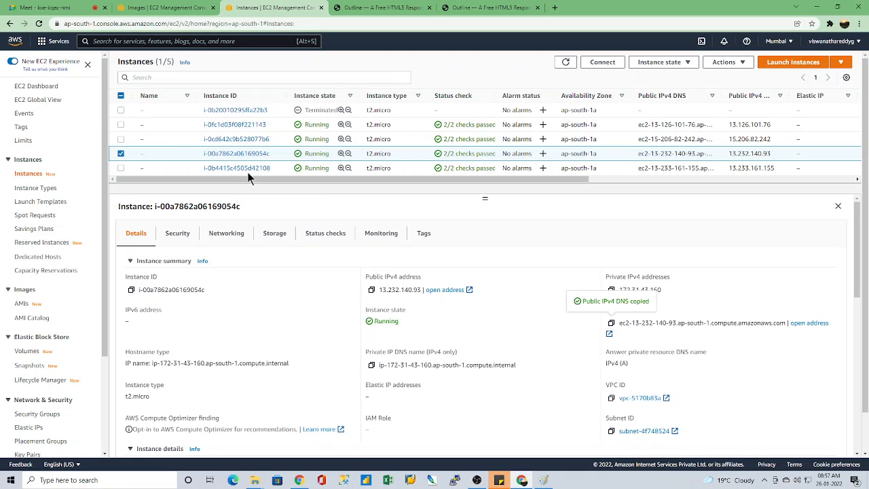
{"action": "left_click", "coordinate": [120, 153]}
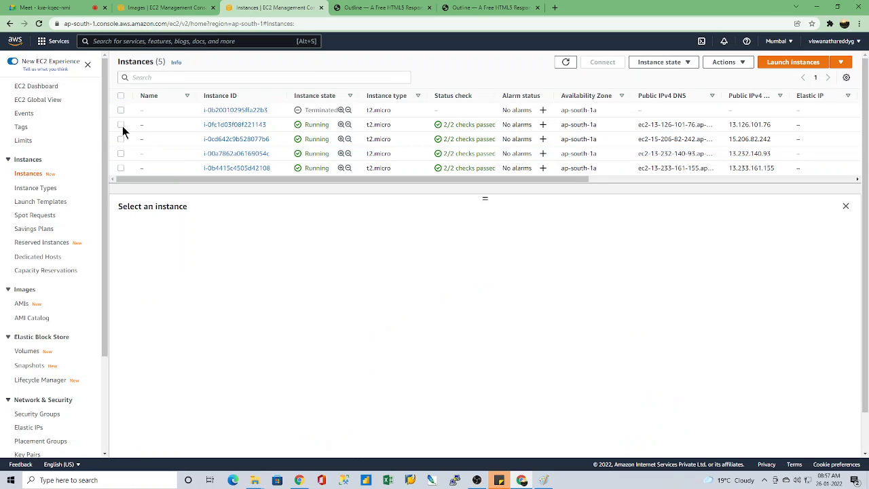
{"action": "left_click", "coordinate": [121, 125]}
{"action": "left_click", "coordinate": [121, 125]}
{"action": "left_click", "coordinate": [122, 125]}
{"action": "left_click", "coordinate": [122, 125]}
{"action": "left_click", "coordinate": [121, 125]}
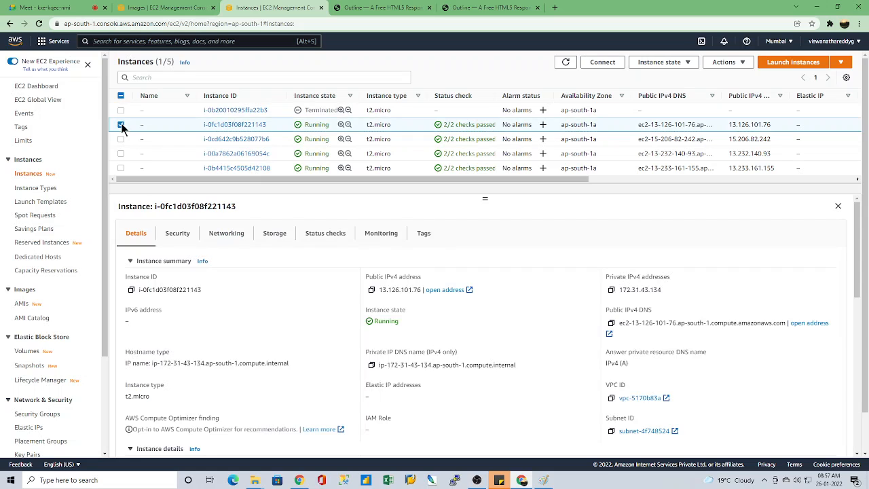
{"action": "left_click", "coordinate": [120, 125]}
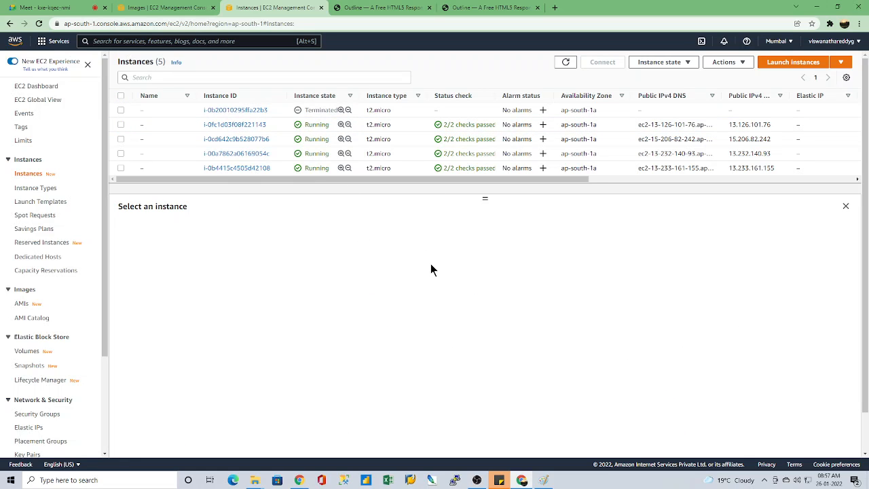
Step: Compare the website pages served by the two instances and close both of their browser tabs
{"action": "left_click", "coordinate": [390, 7]}
{"action": "left_click", "coordinate": [493, 7]}
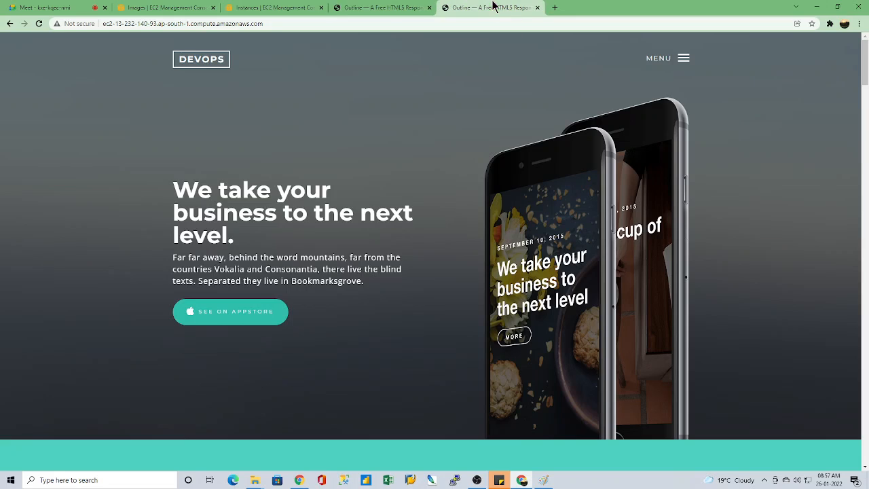
{"action": "left_click", "coordinate": [402, 7]}
{"action": "left_click", "coordinate": [496, 7]}
{"action": "left_click", "coordinate": [537, 8]}
{"action": "left_click", "coordinate": [429, 8]}
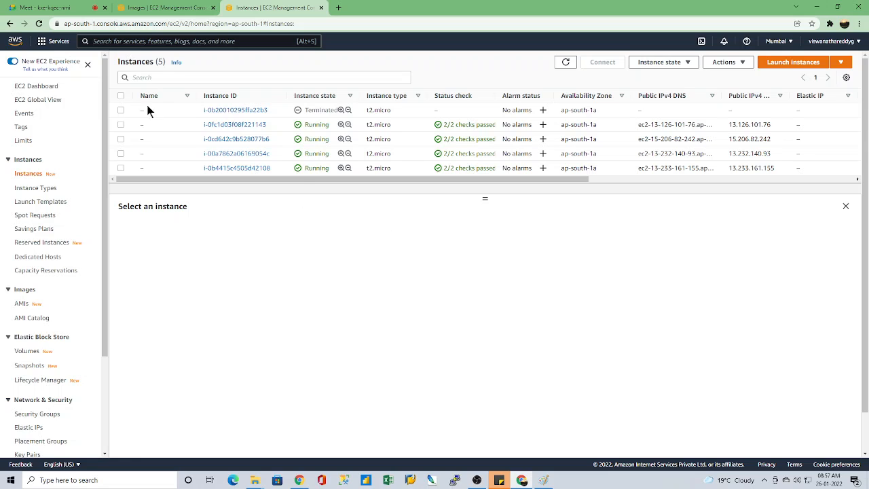
Step: Terminate instances i-0cd642c9b528077b6, i-00a7862a06169054c and i-0b4415c4505d42108, leaving i-0fc1d03f08f221143 out of the selection
{"action": "left_click", "coordinate": [120, 125]}
{"action": "left_click", "coordinate": [120, 139]}
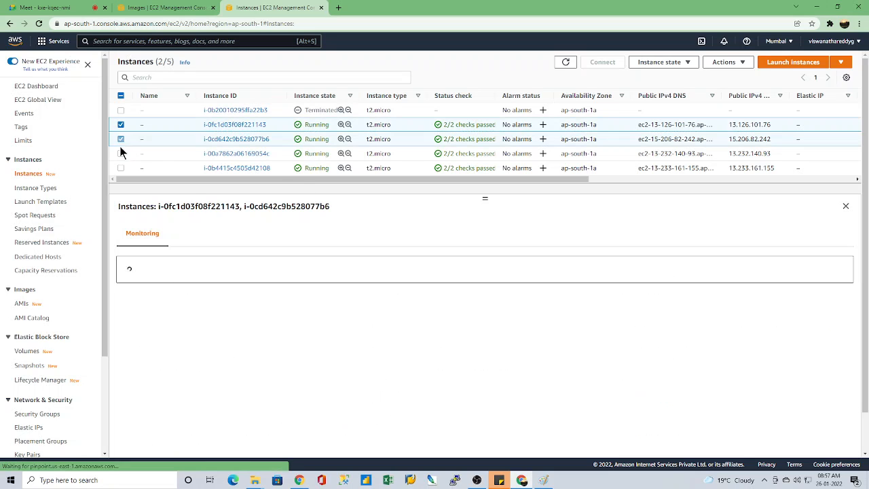
{"action": "left_click", "coordinate": [121, 153]}
{"action": "left_click", "coordinate": [121, 167]}
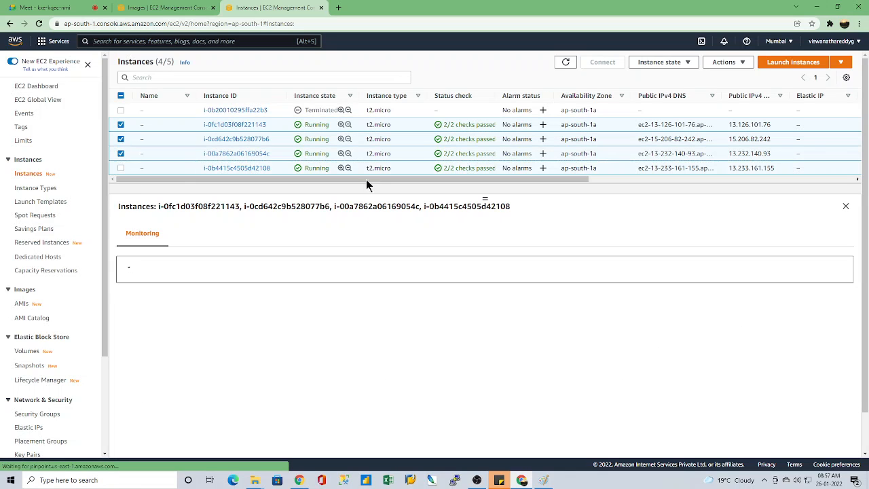
{"action": "left_click", "coordinate": [670, 62]}
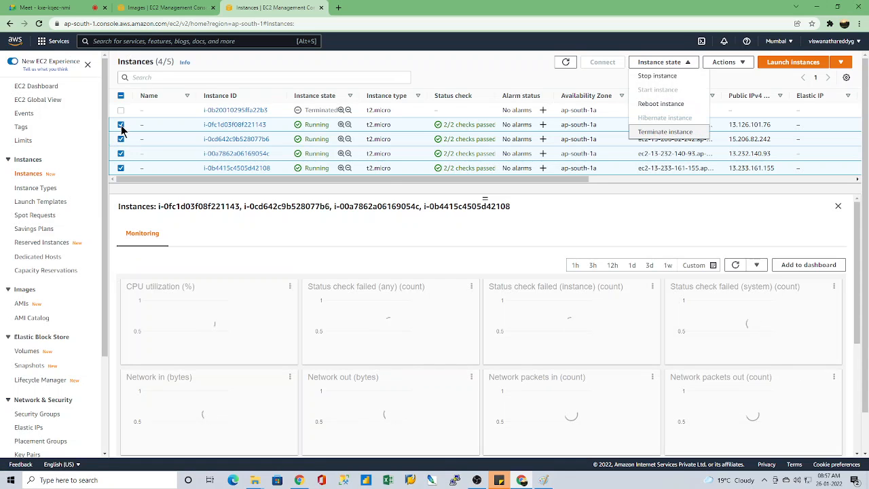
{"action": "left_click", "coordinate": [121, 124]}
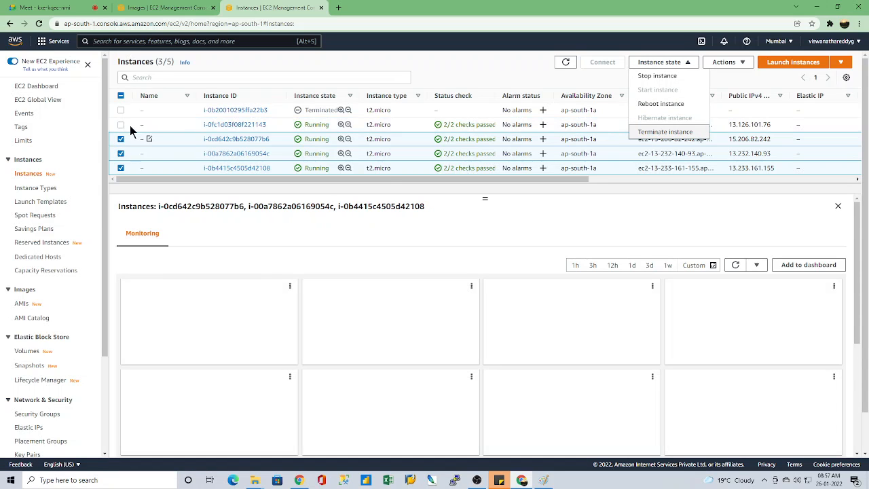
{"action": "left_click", "coordinate": [666, 132]}
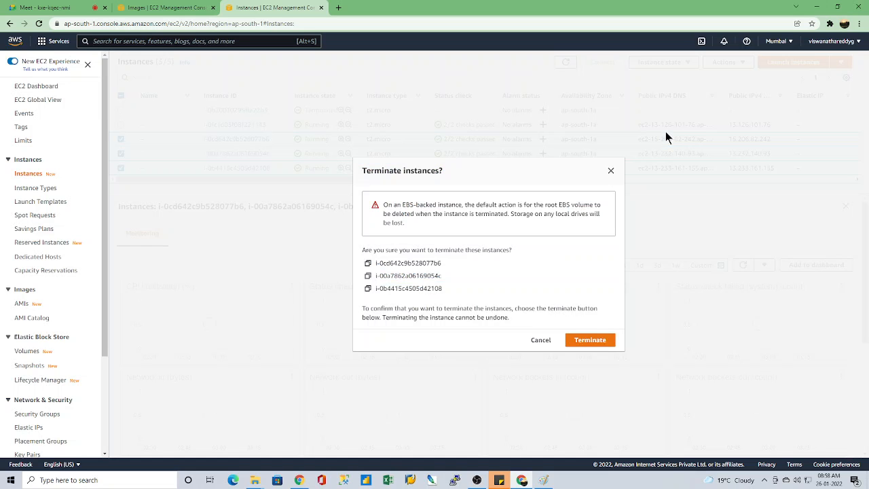
{"action": "left_click", "coordinate": [594, 341]}
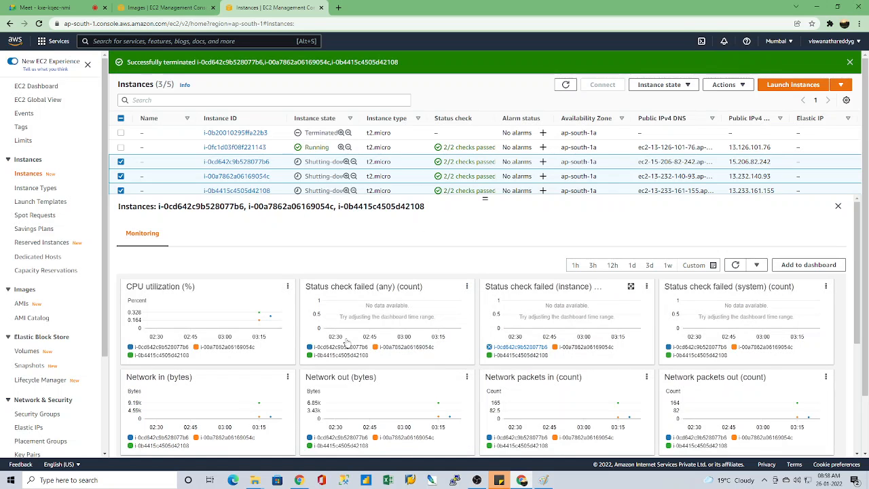
{"action": "left_click", "coordinate": [475, 483]}
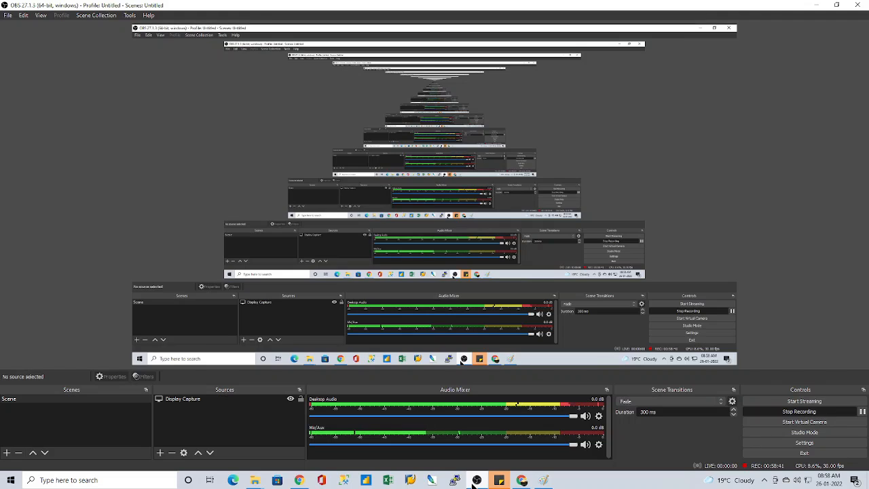
{"action": "left_click", "coordinate": [475, 485]}
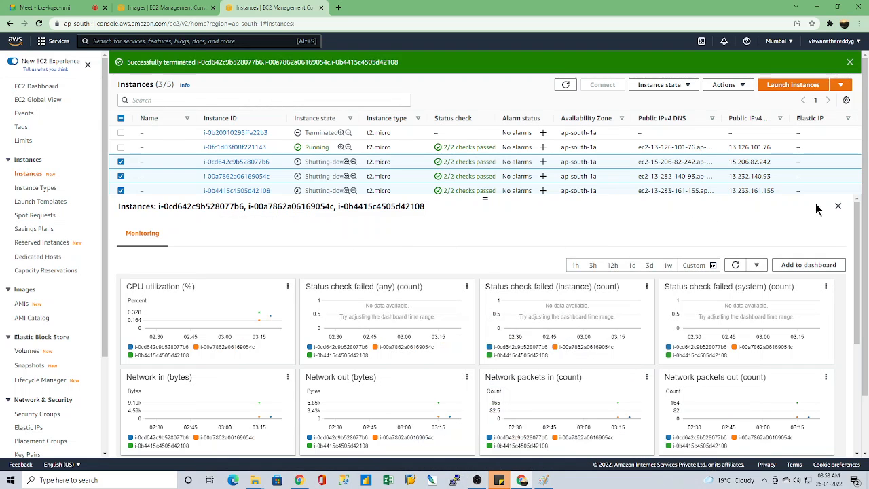
Step: Collapse the instance details, open the list of owned AMIs and enlarge the AMI details area
{"action": "left_click", "coordinate": [838, 207]}
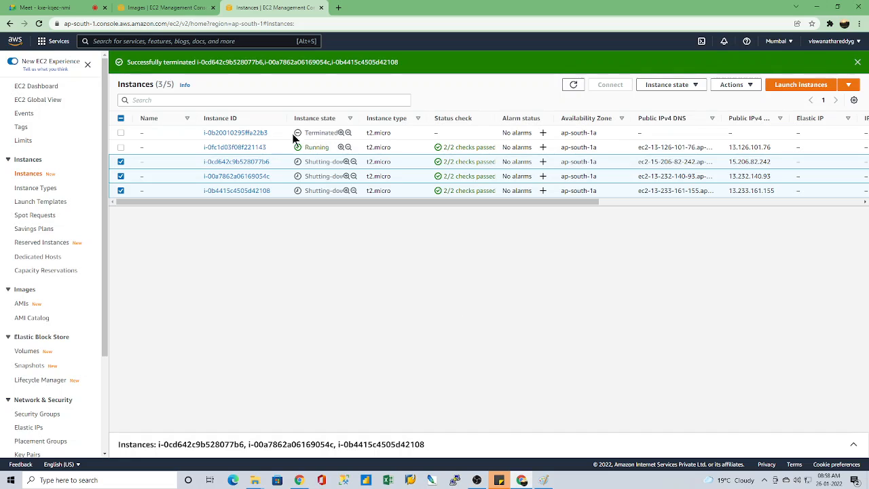
{"action": "left_click", "coordinate": [19, 304]}
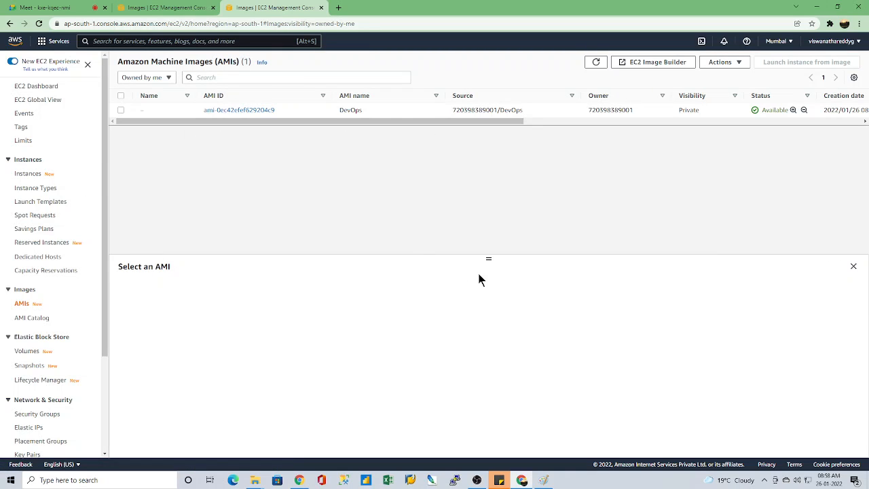
{"action": "left_click_drag", "start_coordinate": [487, 257], "coordinate": [491, 139]}
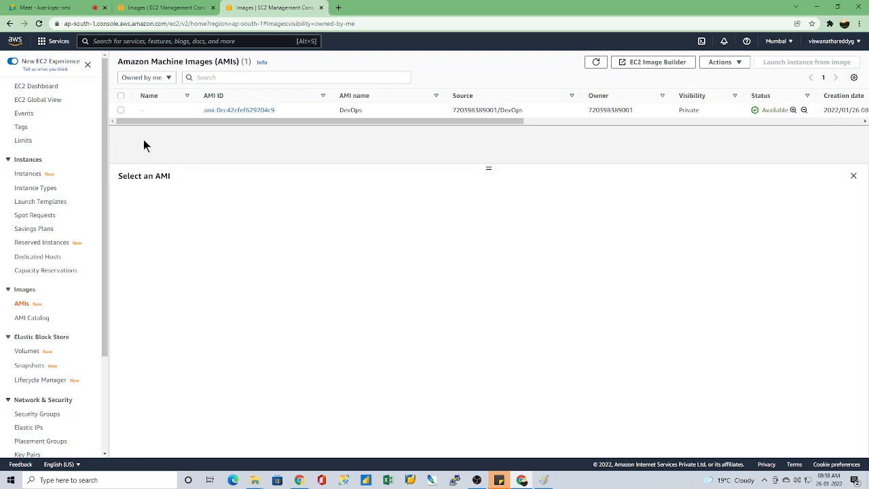
Step: Search Google for "ami pricing aws" in a new browser tab
{"action": "left_click", "coordinate": [338, 8]}
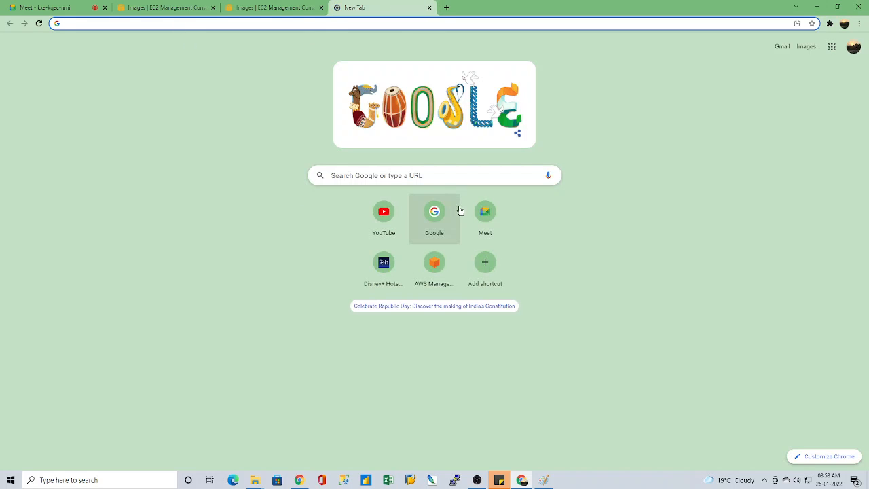
{"action": "left_click", "coordinate": [429, 225]}
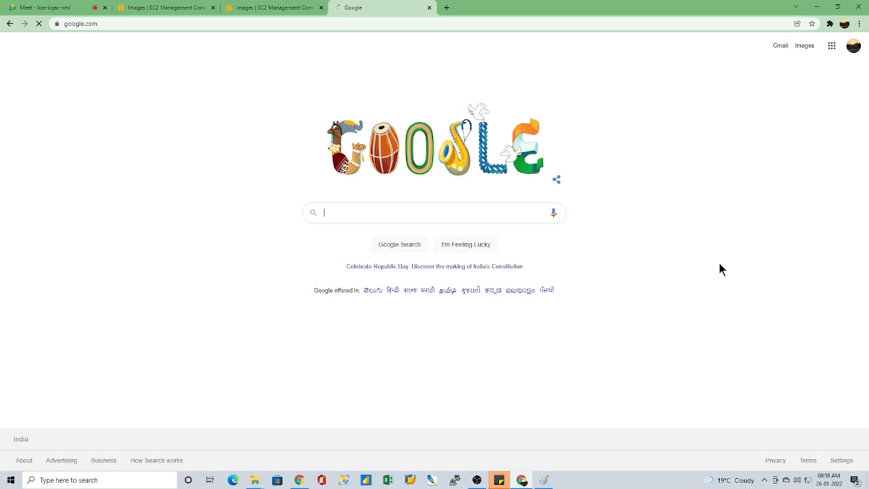
{"action": "type", "text": "ami"}
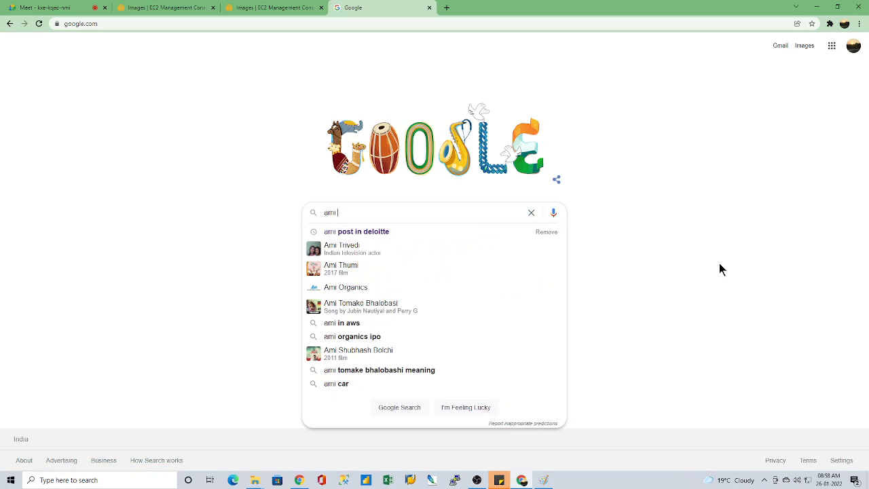
{"action": "type", "text": " proi"}
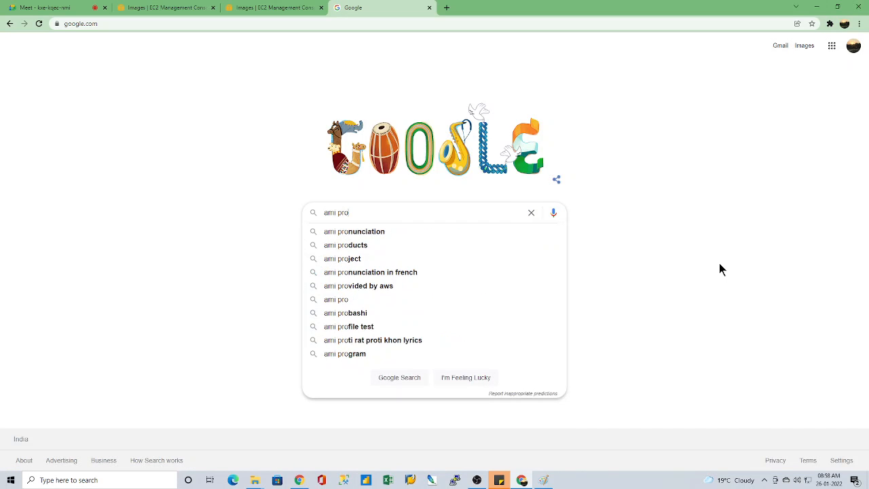
{"action": "key", "text": "BackSpace"}
{"action": "key", "text": "BackSpace"}
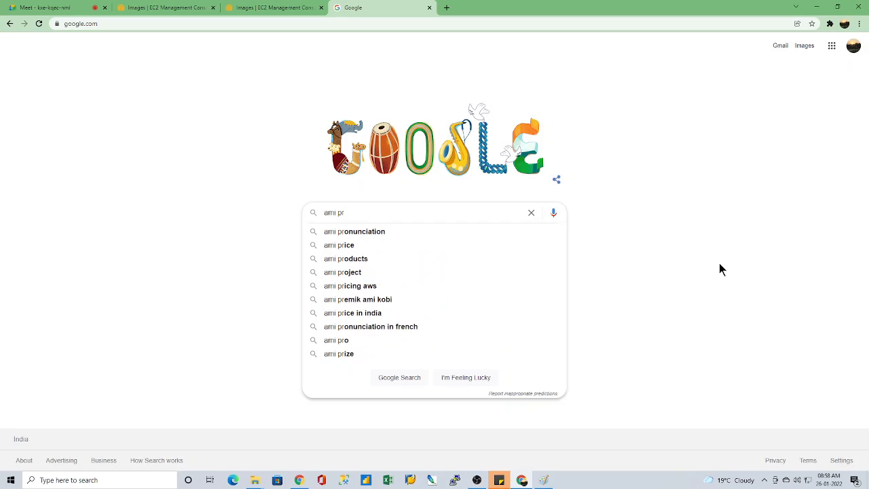
{"action": "type", "text": "ic"}
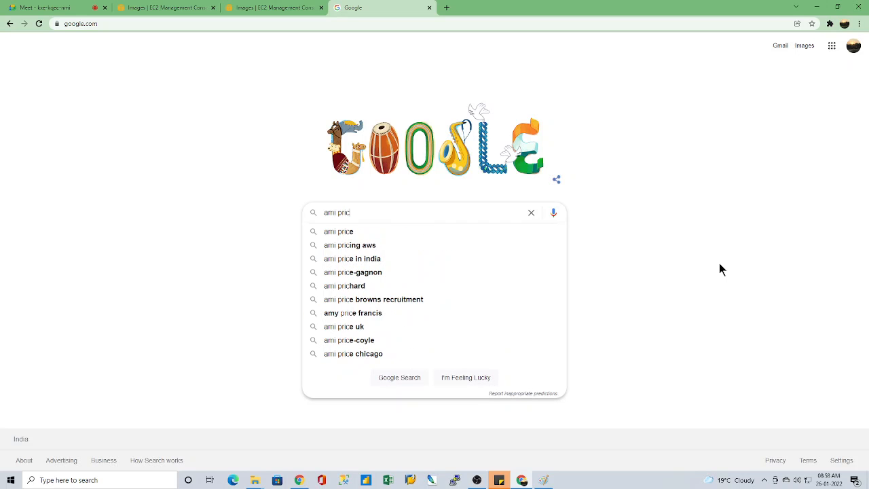
{"action": "left_click", "coordinate": [341, 251]}
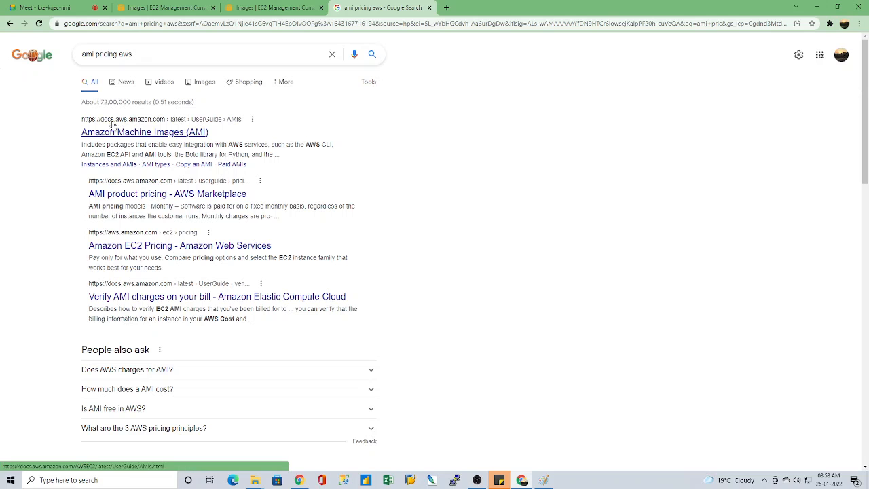
Step: Open the Amazon Machine Images (AMI) documentation from the search results and read through its sections on using, sharing and deregistering AMIs
{"action": "left_click", "coordinate": [155, 134]}
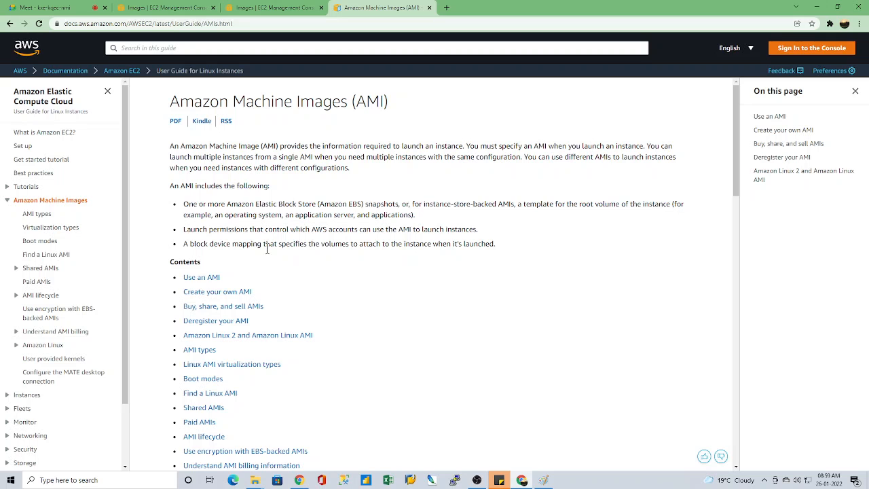
{"action": "scroll", "coordinate": [351, 328], "scroll_direction": "down", "scroll_amount": 2}
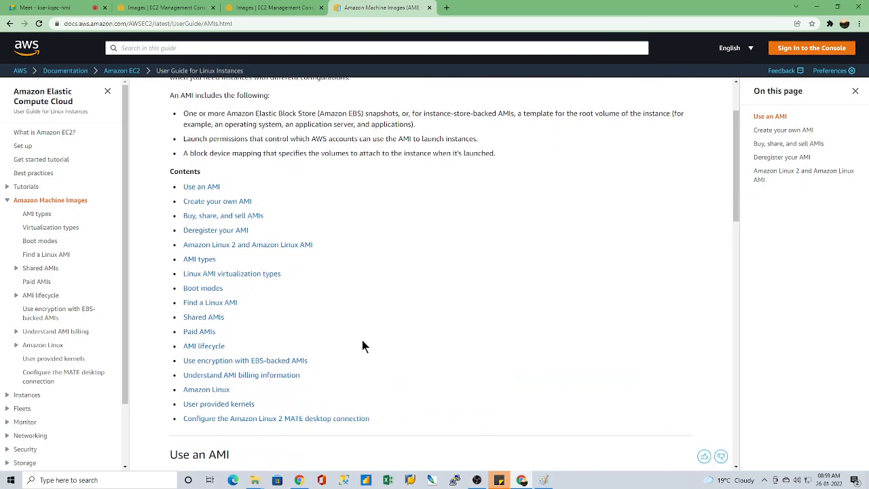
{"action": "scroll", "coordinate": [363, 346], "scroll_direction": "down", "scroll_amount": 5}
{"action": "scroll", "coordinate": [421, 358], "scroll_direction": "down", "scroll_amount": 3}
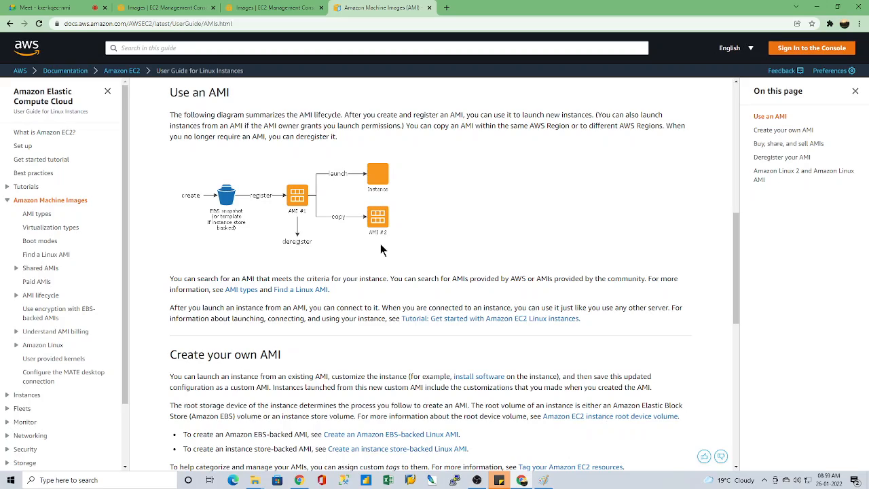
{"action": "scroll", "coordinate": [353, 292], "scroll_direction": "down", "scroll_amount": 3}
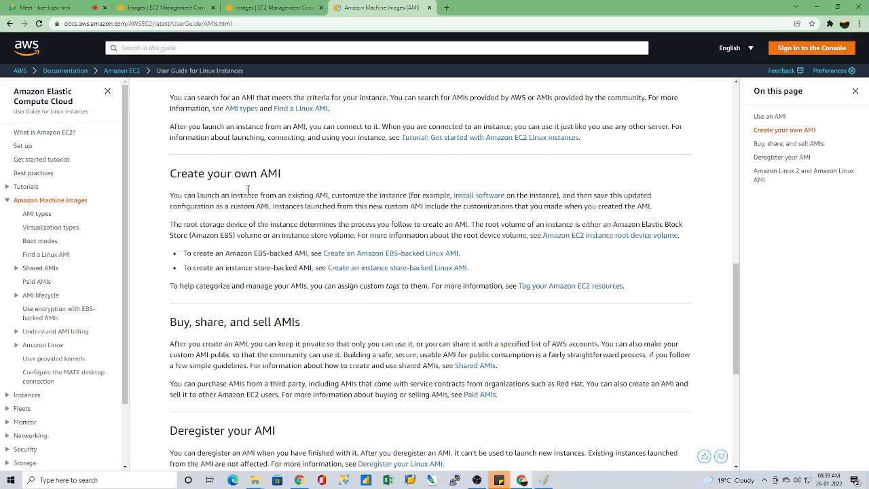
{"action": "scroll", "coordinate": [359, 336], "scroll_direction": "down", "scroll_amount": 5}
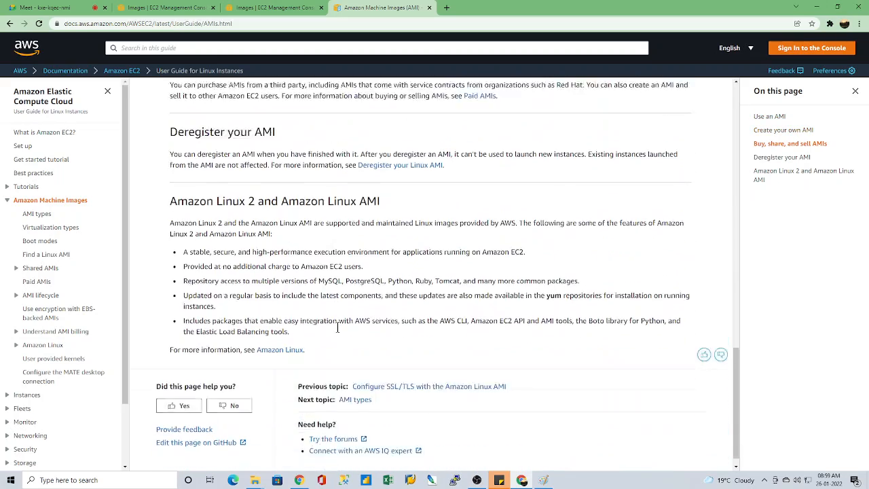
{"action": "scroll", "coordinate": [338, 327], "scroll_direction": "down", "scroll_amount": 1}
{"action": "scroll", "coordinate": [338, 330], "scroll_direction": "up", "scroll_amount": 2}
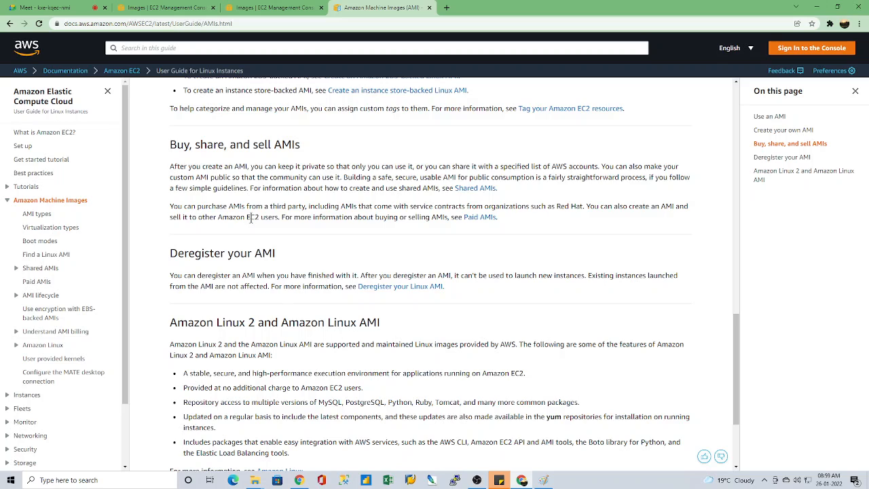
{"action": "scroll", "coordinate": [301, 255], "scroll_direction": "up", "scroll_amount": 3}
{"action": "scroll", "coordinate": [291, 252], "scroll_direction": "down", "scroll_amount": 5}
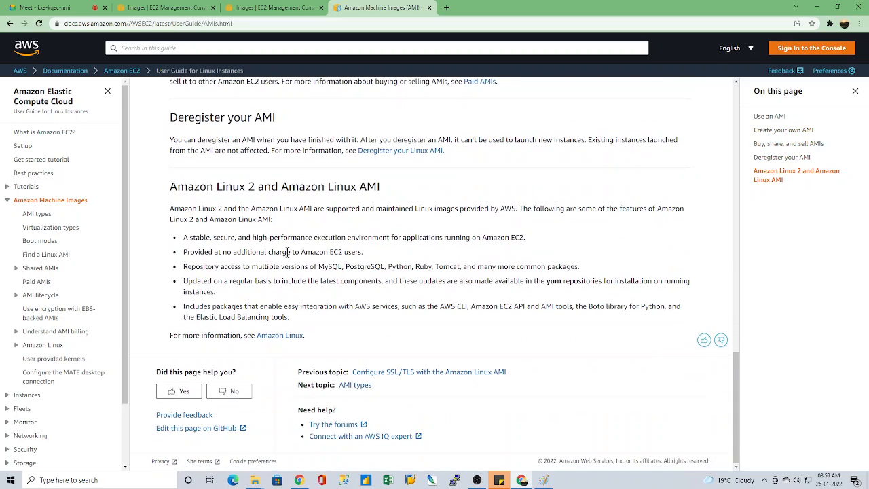
Step: Close the AMI documentation page and display the details of the DevOps AMI
{"action": "left_click", "coordinate": [430, 9]}
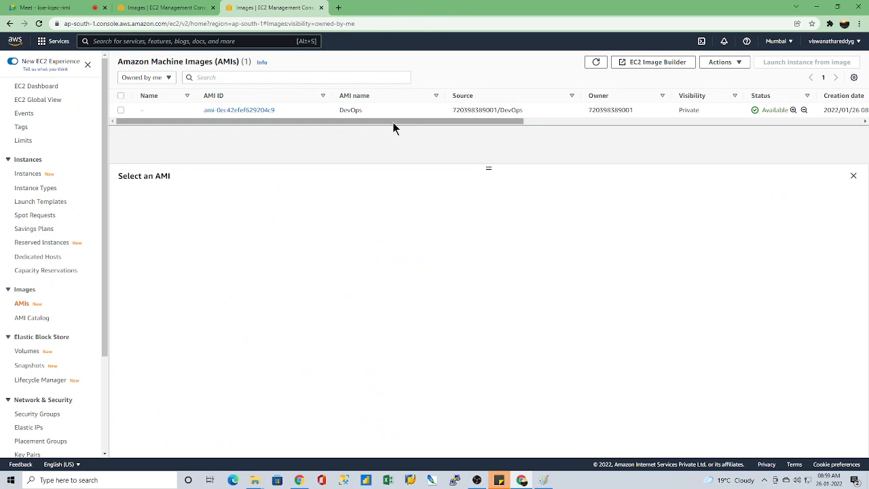
{"action": "left_click_drag", "start_coordinate": [355, 121], "coordinate": [333, 131]}
{"action": "left_click", "coordinate": [120, 110]}
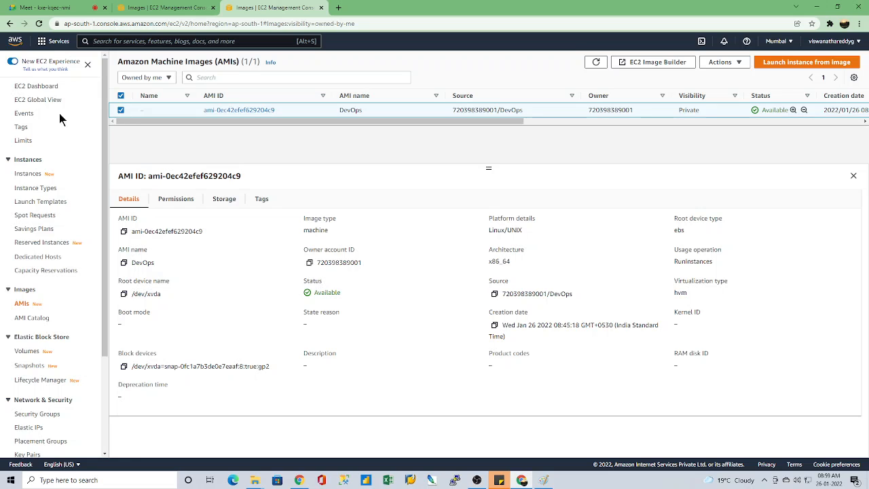
Step: Terminate the remaining running instance i-0fc1d03f08f221143 and refresh the instances list
{"action": "left_click", "coordinate": [28, 174]}
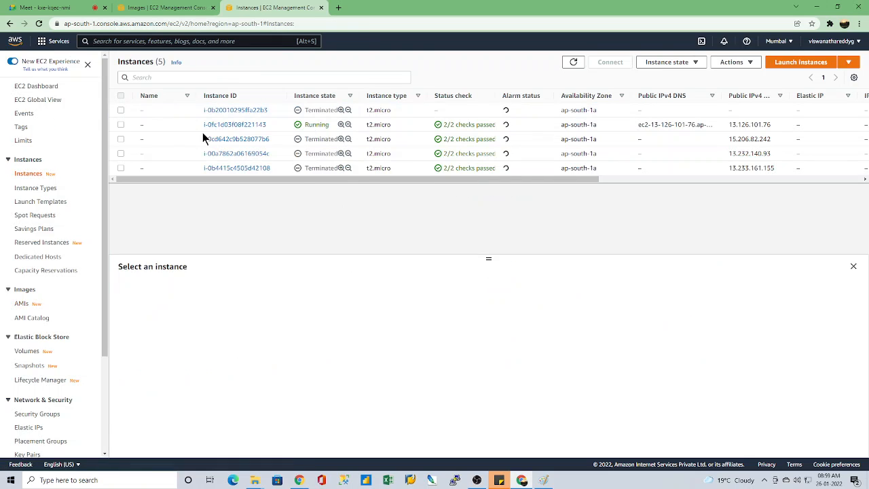
{"action": "left_click", "coordinate": [124, 128]}
{"action": "left_click", "coordinate": [672, 63]}
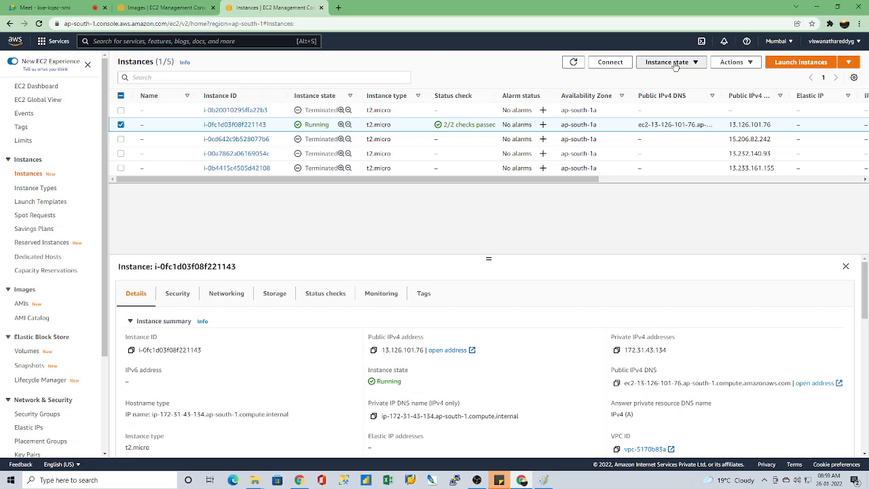
{"action": "left_click", "coordinate": [672, 135]}
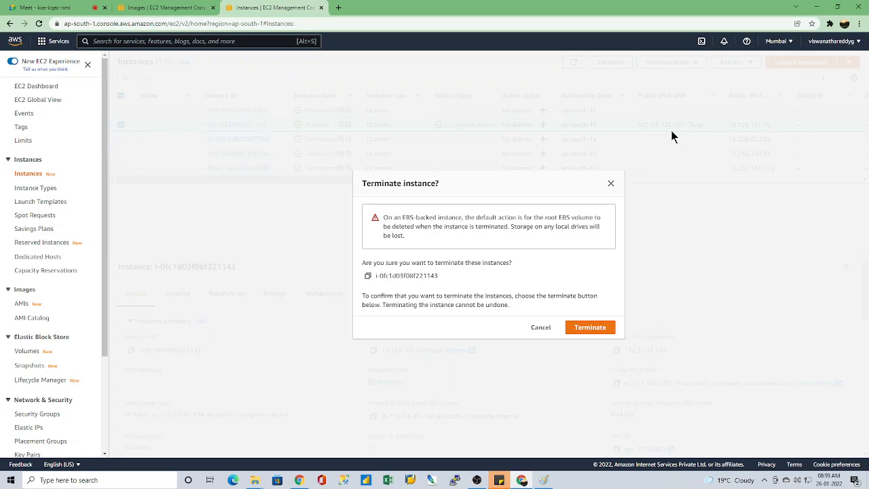
{"action": "left_click", "coordinate": [588, 327]}
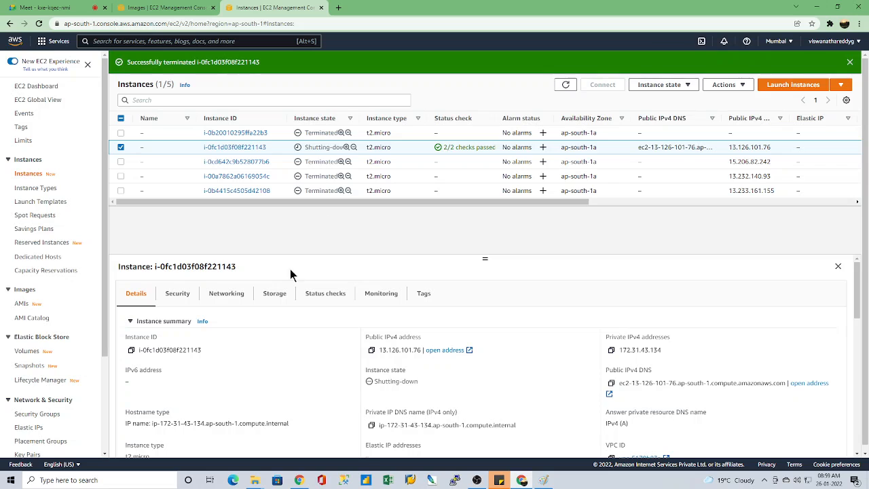
{"action": "left_click", "coordinate": [566, 84]}
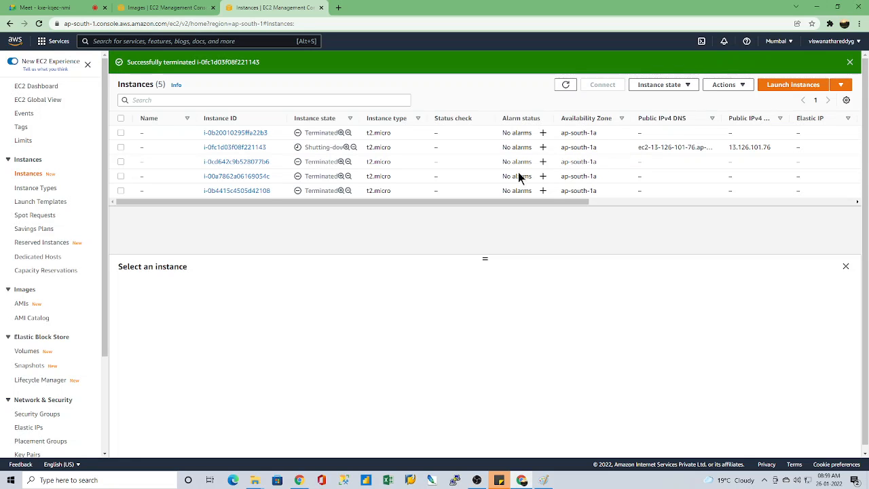
Step: Switch to the other AMI list tab, check the DevOps AMI's root device and block device columns, and select the AMI
{"action": "left_click", "coordinate": [147, 8]}
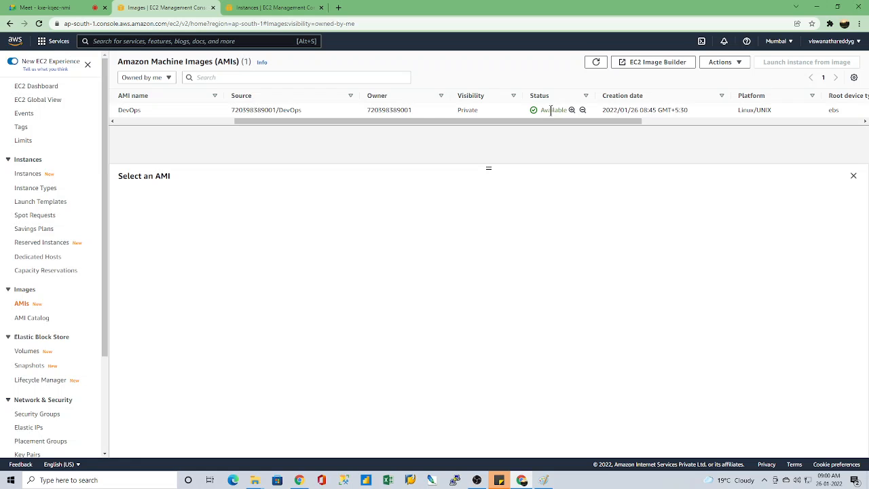
{"action": "left_click_drag", "start_coordinate": [569, 122], "coordinate": [711, 122]}
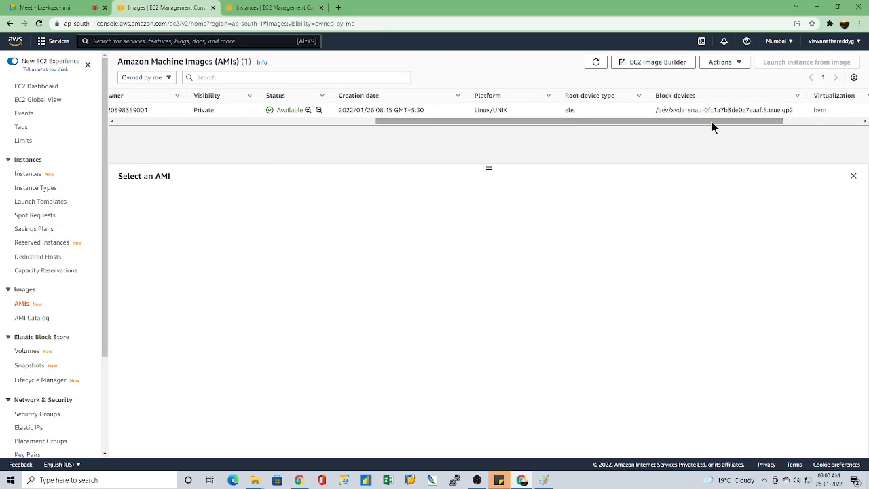
{"action": "left_click", "coordinate": [575, 111]}
{"action": "left_click_drag", "start_coordinate": [622, 120], "coordinate": [380, 117]}
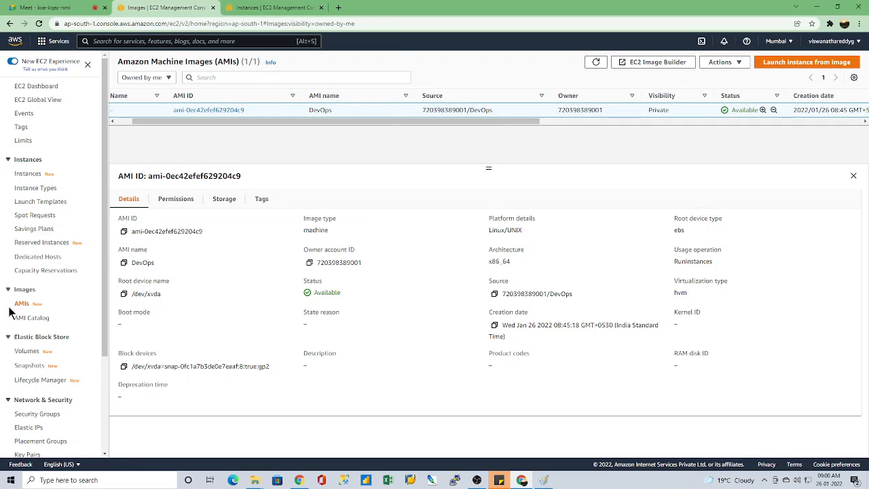
Step: Open the list of Elastic Block Store volumes and enlarge the volume details area
{"action": "scroll", "coordinate": [18, 310], "scroll_direction": "down", "scroll_amount": 1}
{"action": "scroll", "coordinate": [18, 310], "scroll_direction": "down", "scroll_amount": 3}
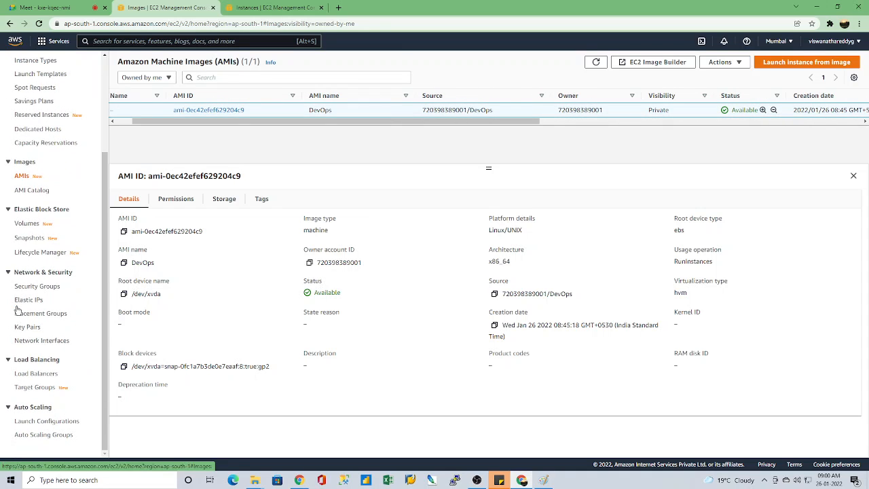
{"action": "left_click", "coordinate": [28, 227]}
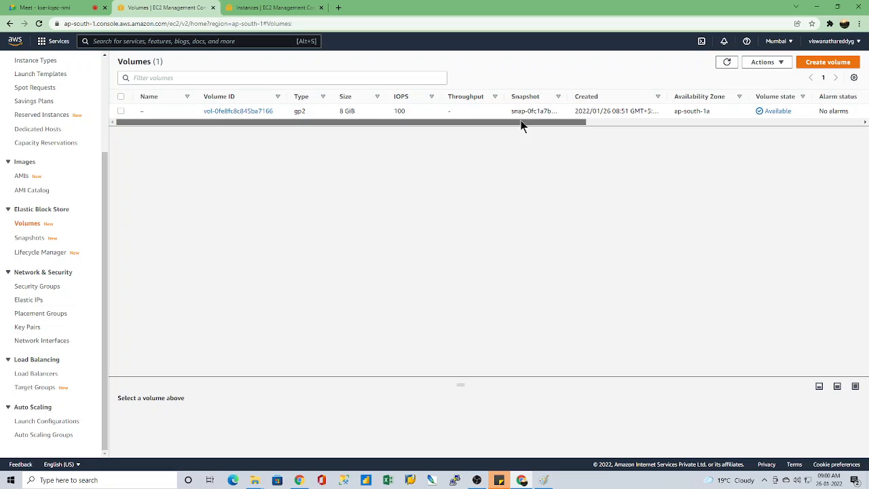
{"action": "left_click_drag", "start_coordinate": [520, 122], "coordinate": [378, 147]}
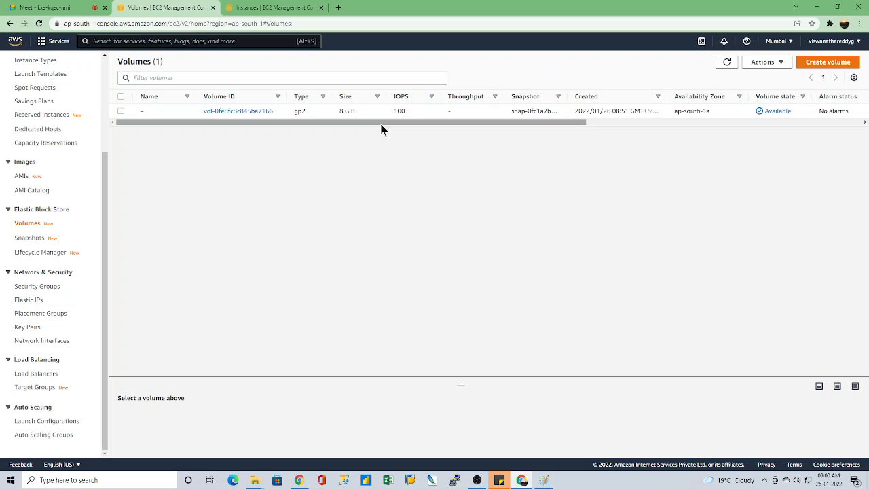
{"action": "left_click_drag", "start_coordinate": [461, 385], "coordinate": [463, 147]}
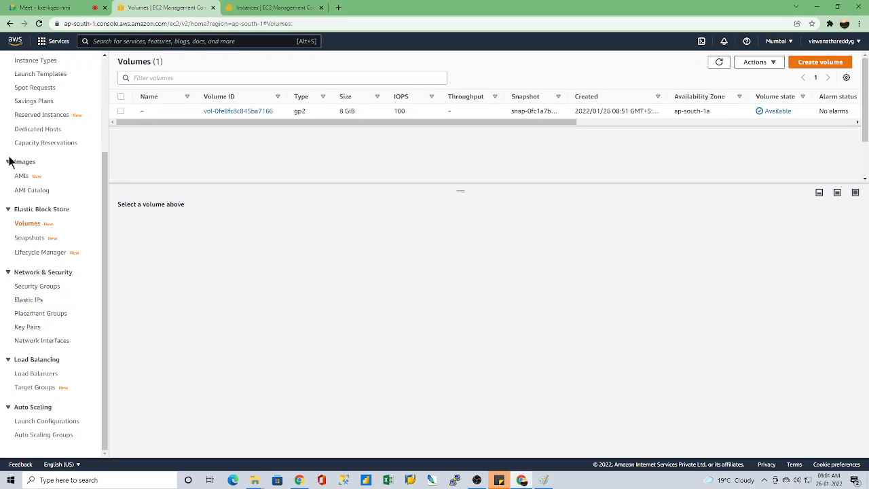
Step: Return to the owned AMIs and deregister the DevOps AMI
{"action": "left_click", "coordinate": [19, 177]}
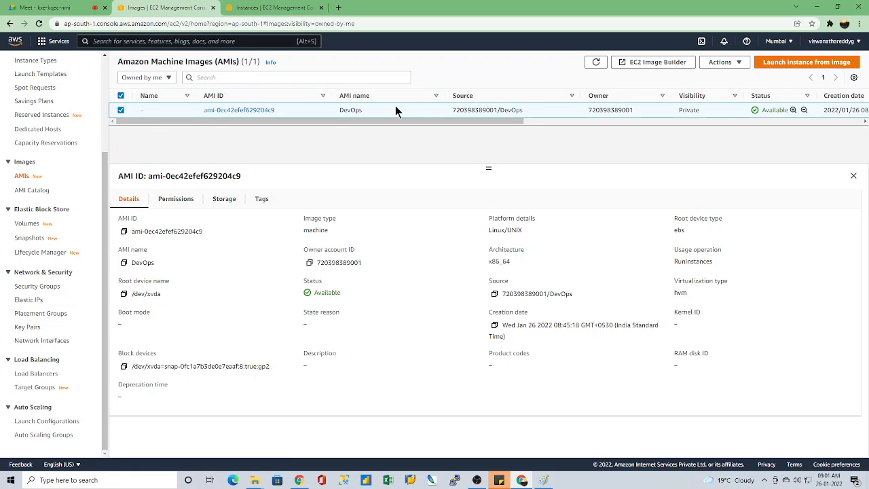
{"action": "left_click", "coordinate": [731, 65]}
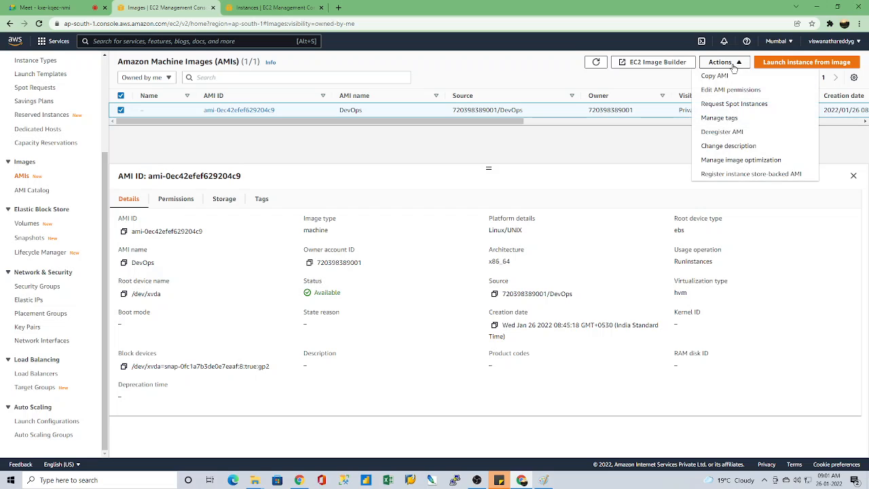
{"action": "left_click", "coordinate": [723, 135]}
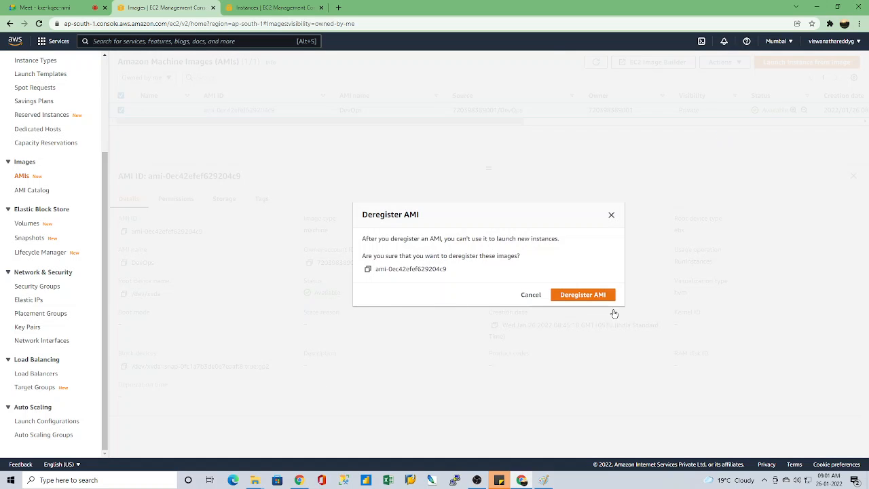
{"action": "left_click", "coordinate": [579, 296]}
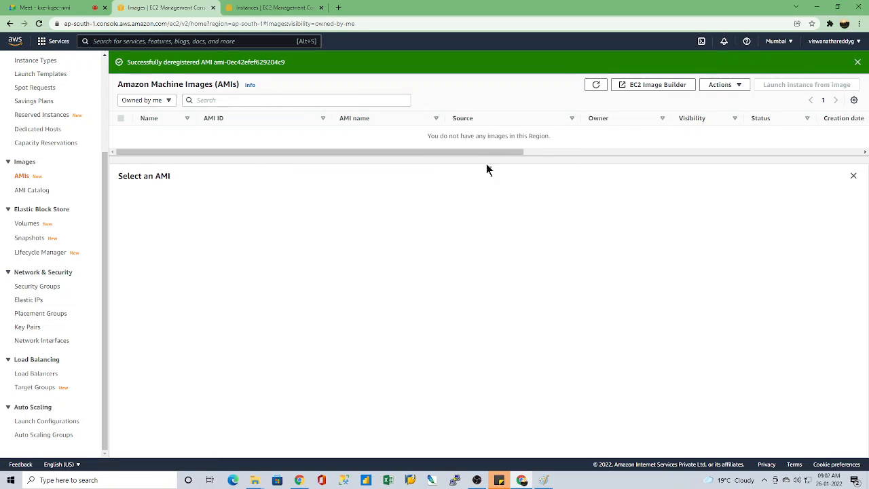
Step: Look over the list of available AWS regions and keep Mumbai as the current region
{"action": "left_click", "coordinate": [790, 41]}
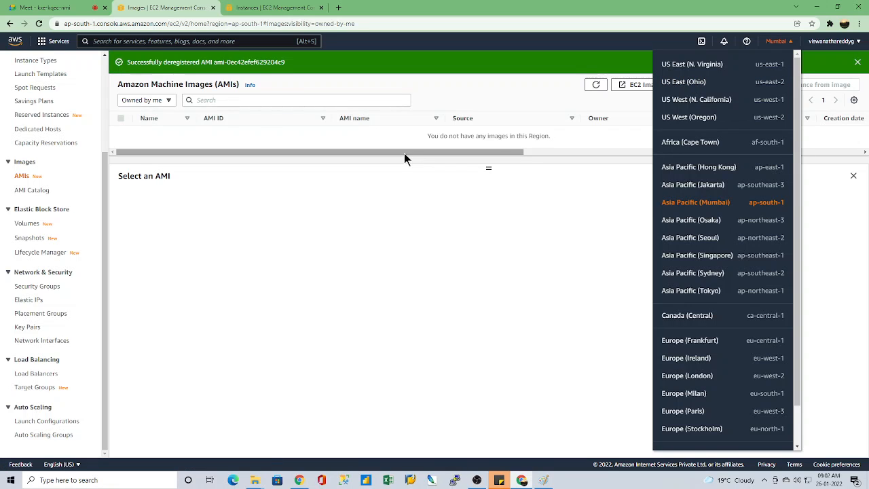
{"action": "left_click", "coordinate": [606, 198]}
{"action": "left_click", "coordinate": [786, 41]}
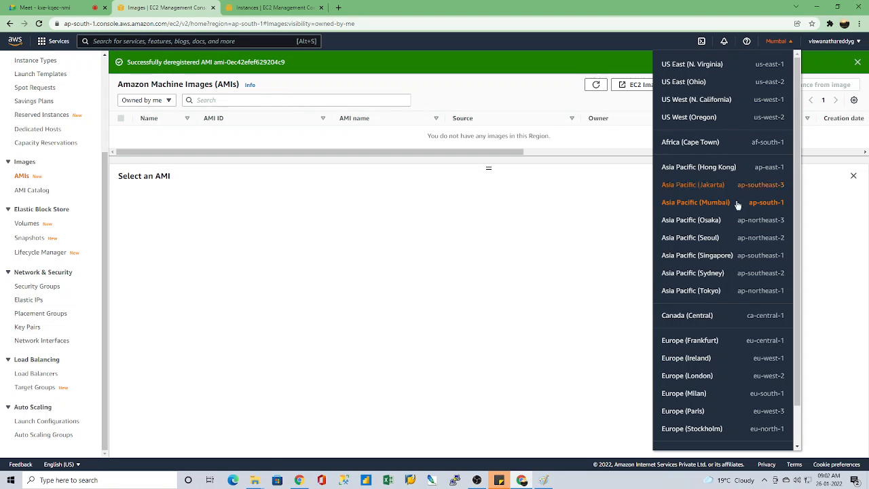
{"action": "left_click", "coordinate": [460, 251]}
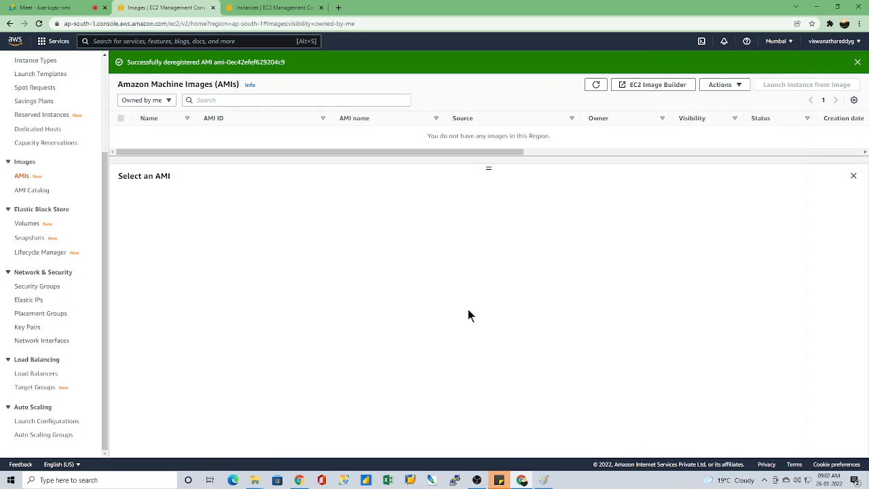
Step: Open the account's Billing Dashboard in a separate browser tab and close the EC2 instances tab
{"action": "left_click", "coordinate": [841, 41]}
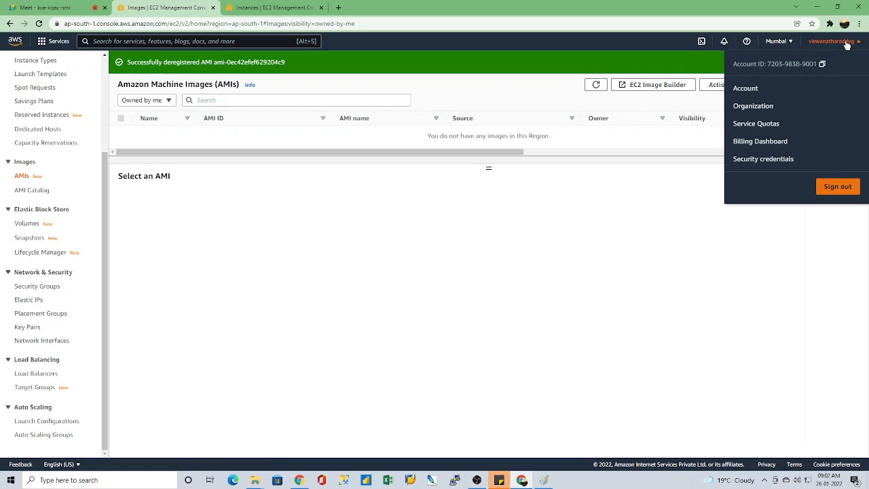
{"action": "right_click", "coordinate": [763, 141]}
{"action": "left_click", "coordinate": [776, 147]}
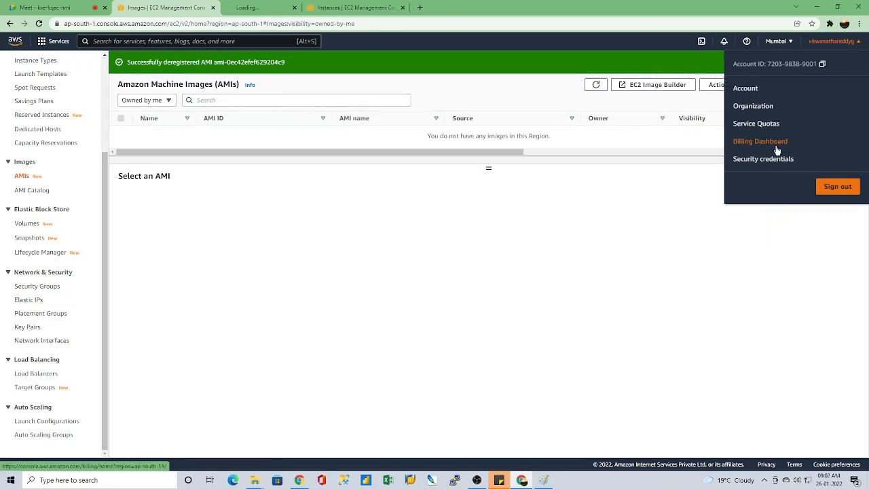
{"action": "left_click", "coordinate": [441, 221]}
{"action": "left_click", "coordinate": [315, 7]}
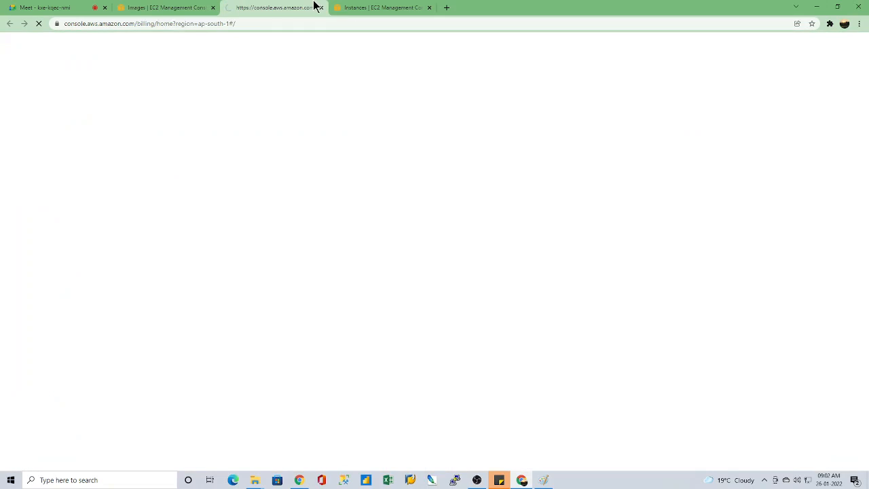
{"action": "left_click", "coordinate": [429, 8]}
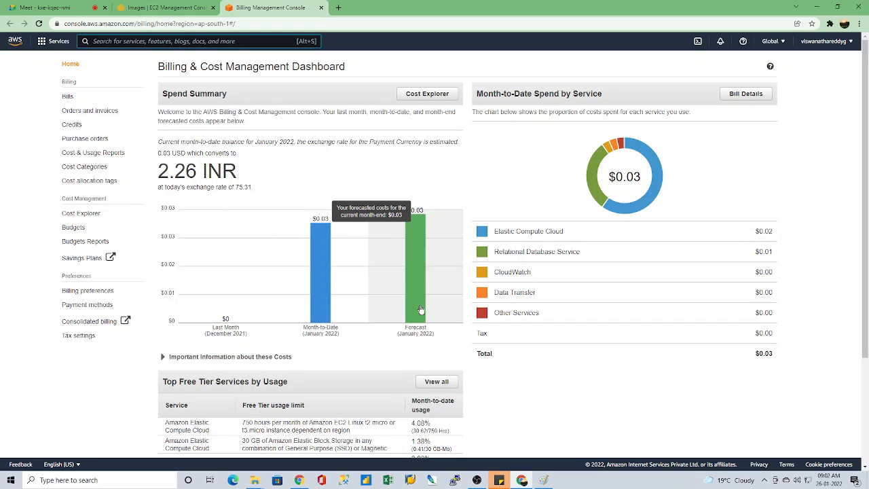
Step: Review the monthly spend summary and the full AWS Free Tier usage list, ending on the billing dashboard
{"action": "mouse_move", "coordinate": [420, 275]}
{"action": "scroll", "coordinate": [538, 400], "scroll_direction": "down", "scroll_amount": 2}
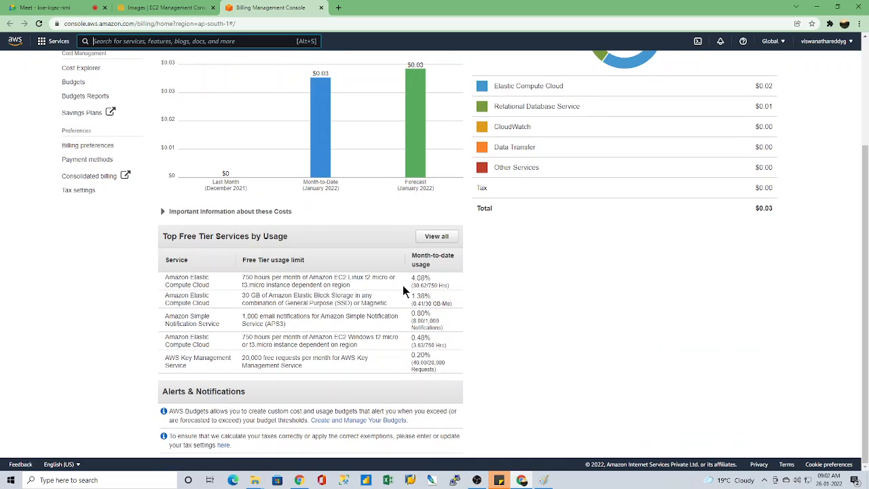
{"action": "left_click", "coordinate": [436, 237]}
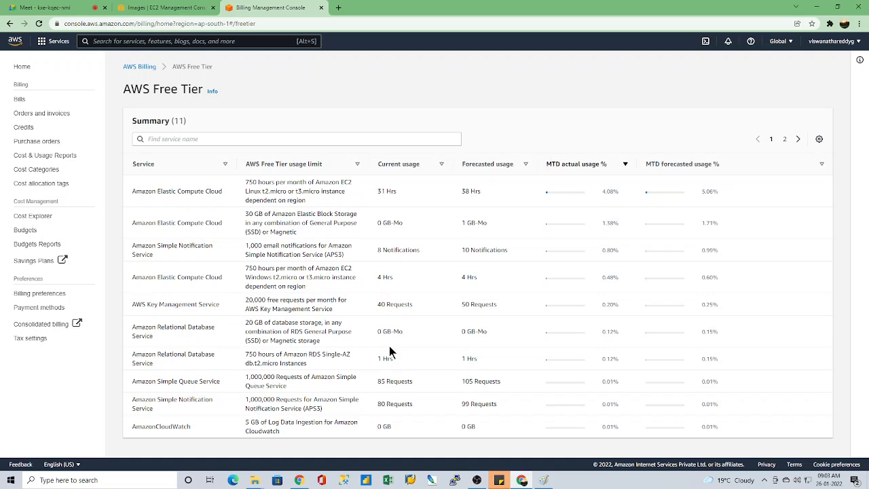
{"action": "left_click", "coordinate": [139, 66]}
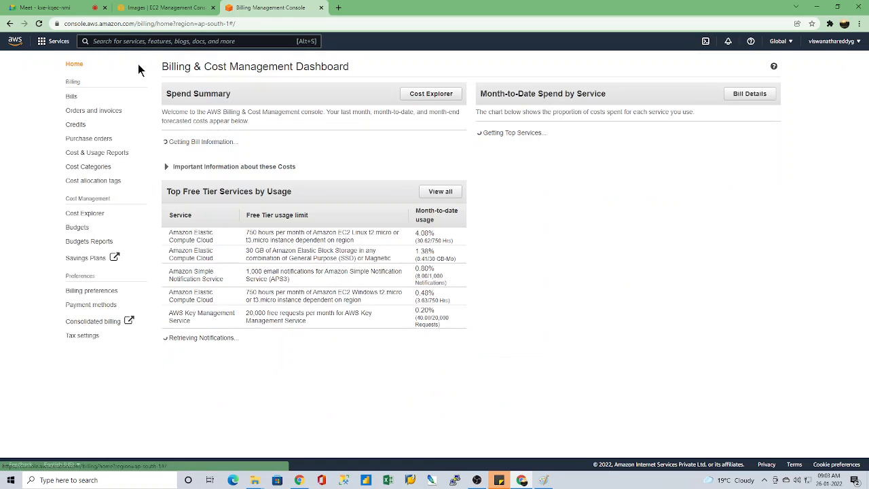
{"action": "scroll", "coordinate": [551, 360], "scroll_direction": "down", "scroll_amount": 2}
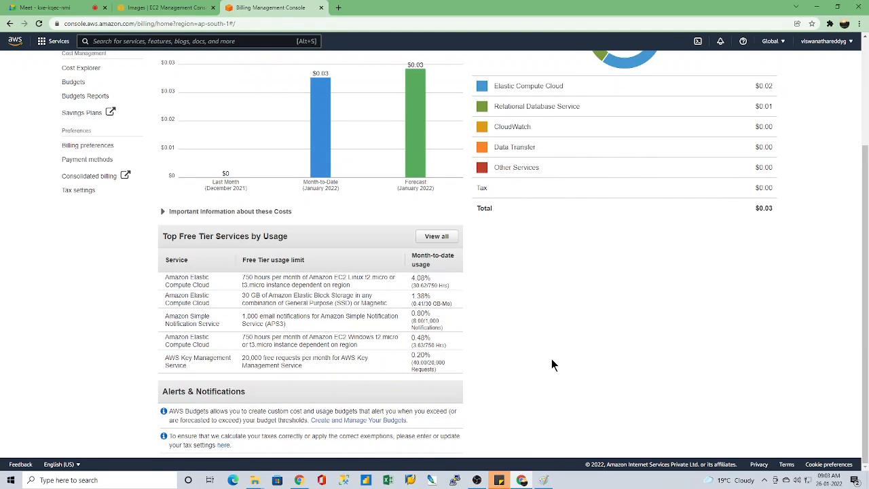
{"action": "scroll", "coordinate": [563, 363], "scroll_direction": "up", "scroll_amount": 3}
Step: Return to the EC2 console, dismiss the AMI deregistration notice, and check the refreshed Elastic Block Store volumes list
{"action": "left_click", "coordinate": [166, 7]}
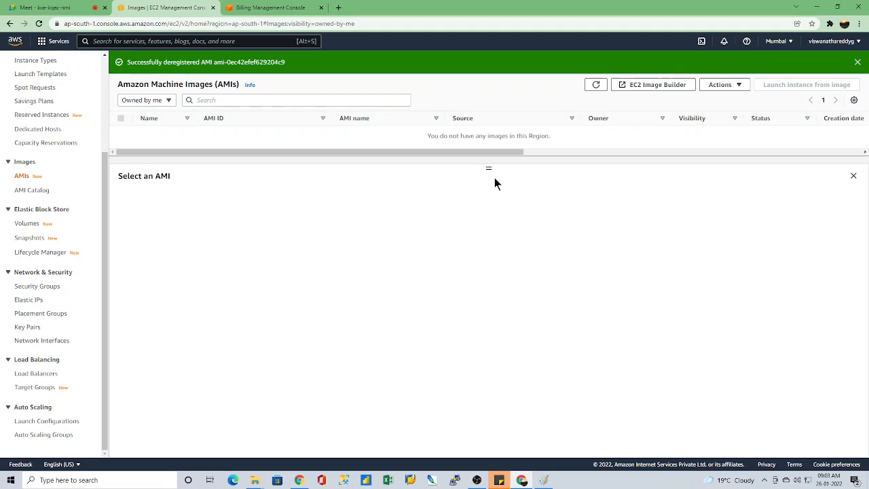
{"action": "left_click", "coordinate": [858, 62]}
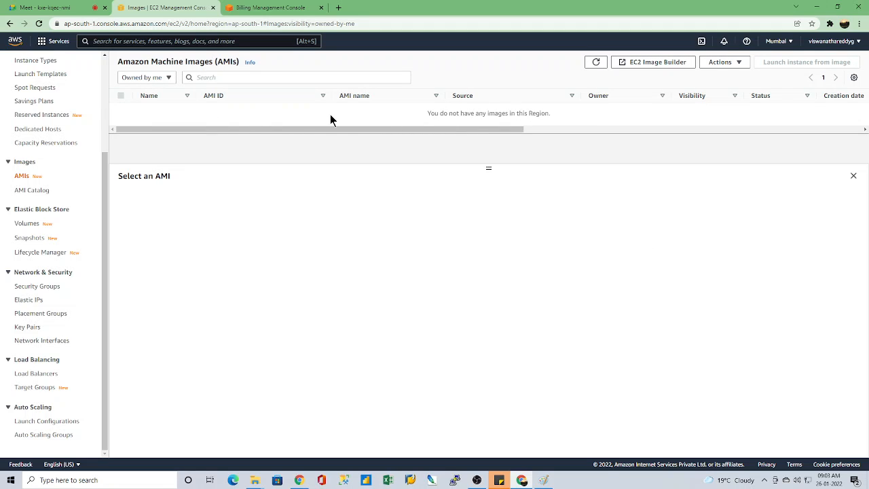
{"action": "left_click", "coordinate": [26, 225]}
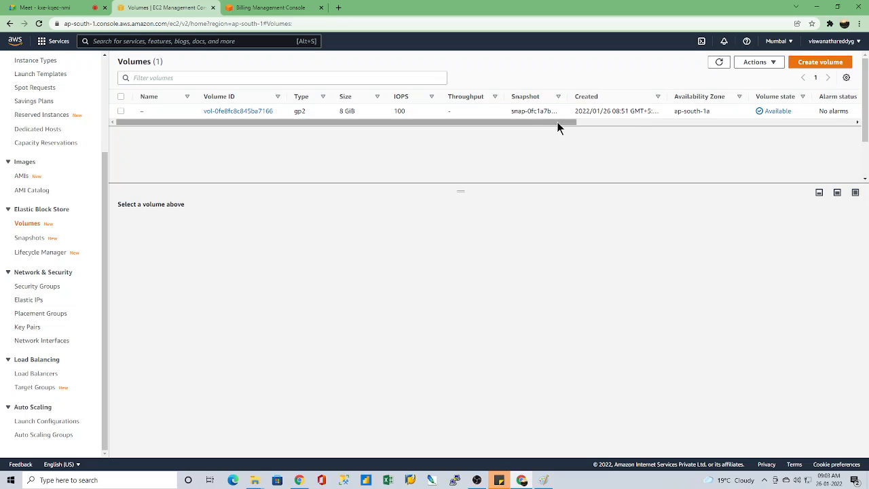
{"action": "left_click_drag", "start_coordinate": [559, 122], "coordinate": [739, 122]}
{"action": "left_click", "coordinate": [717, 63]}
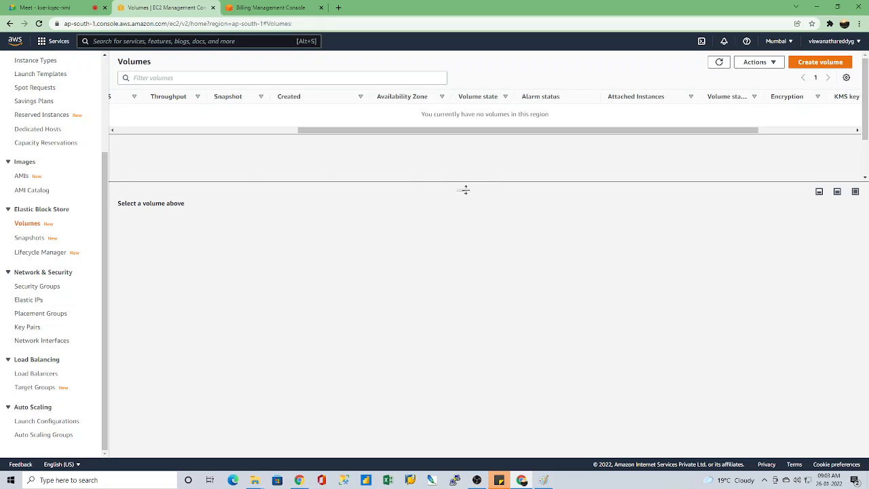
Step: Open the owned Elastic Block Store snapshots and delete the 8 GiB snapshot left from the deregistered AMI
{"action": "left_click", "coordinate": [30, 238]}
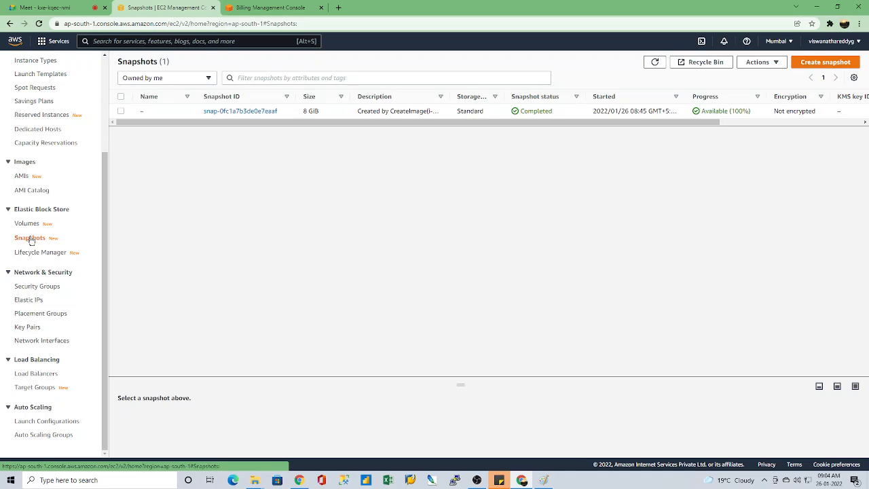
{"action": "left_click", "coordinate": [654, 62]}
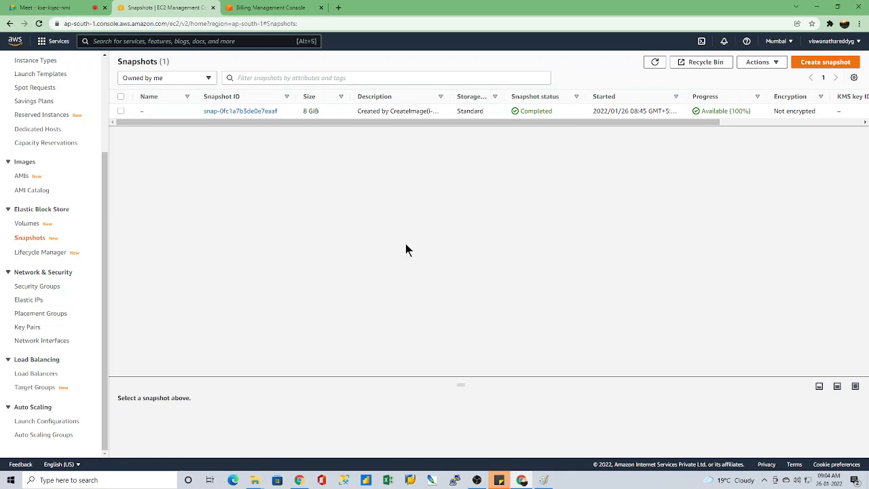
{"action": "left_click_drag", "start_coordinate": [459, 384], "coordinate": [492, 183]}
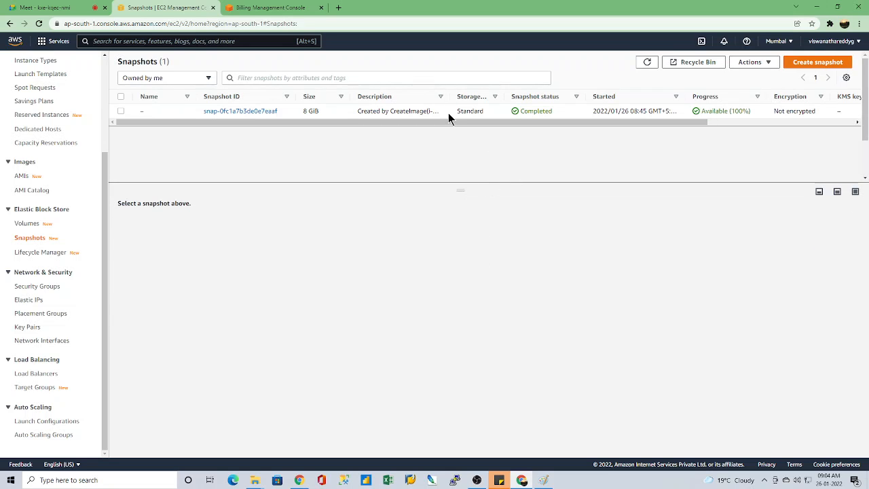
{"action": "left_click", "coordinate": [120, 112]}
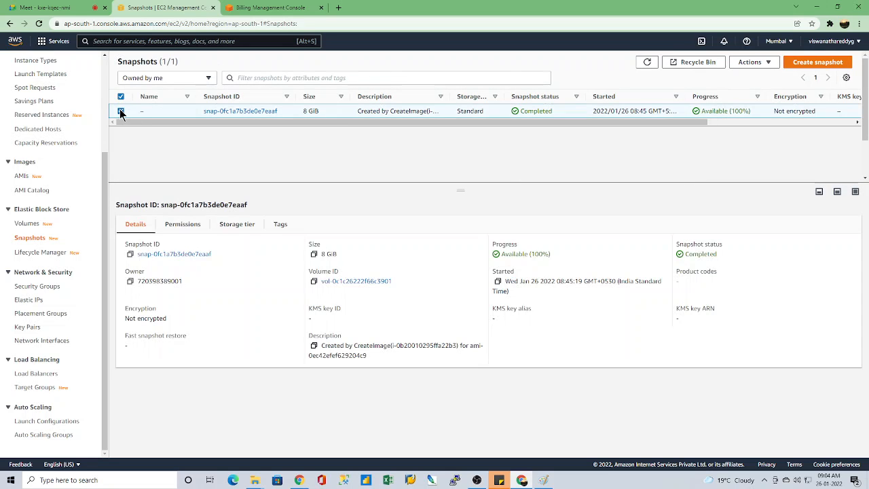
{"action": "left_click", "coordinate": [767, 64]}
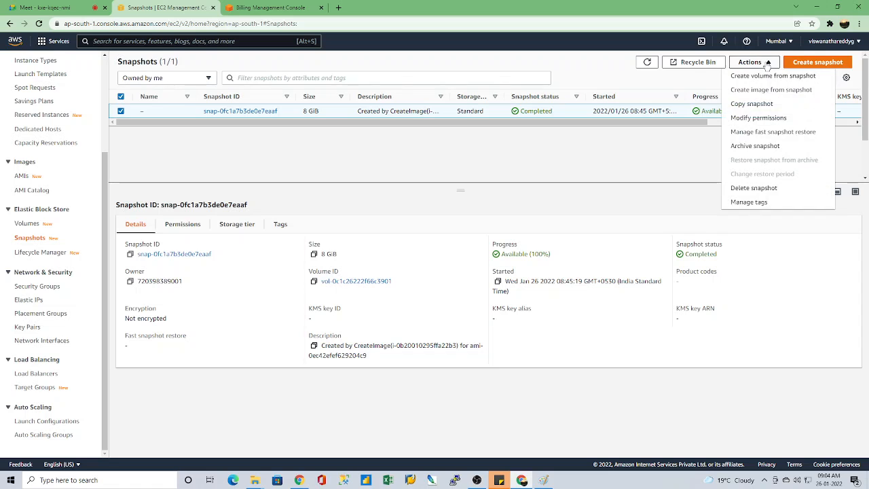
{"action": "left_click", "coordinate": [754, 190]}
{"action": "left_click", "coordinate": [596, 277]}
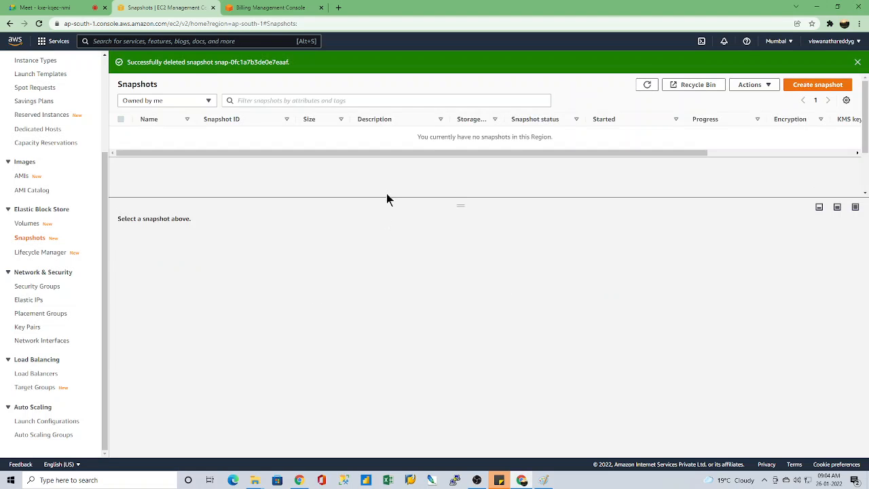
Step: Recheck the Elastic Block Store volumes and snapshots lists, and close the Billing console tab
{"action": "left_click", "coordinate": [29, 224]}
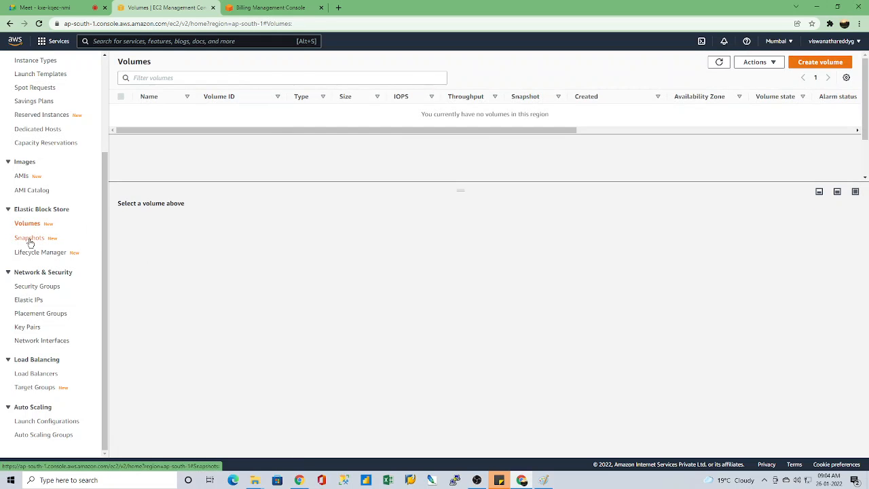
{"action": "left_click", "coordinate": [29, 238]}
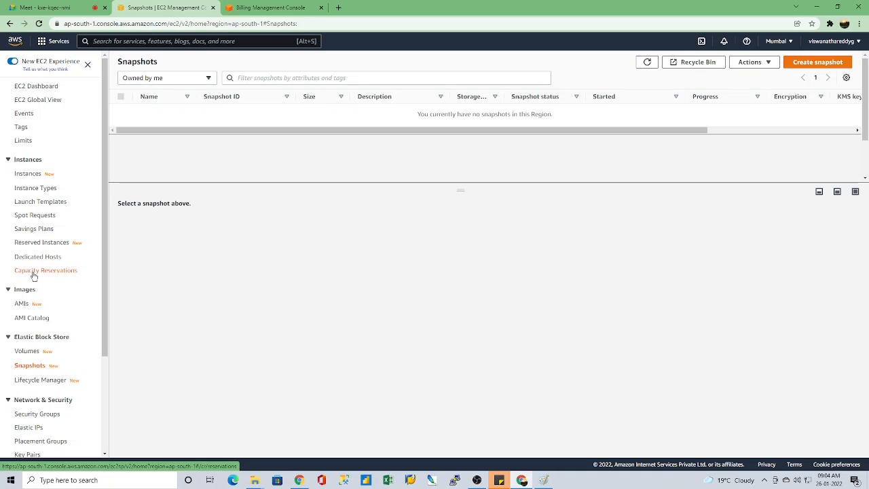
{"action": "left_click", "coordinate": [271, 7]}
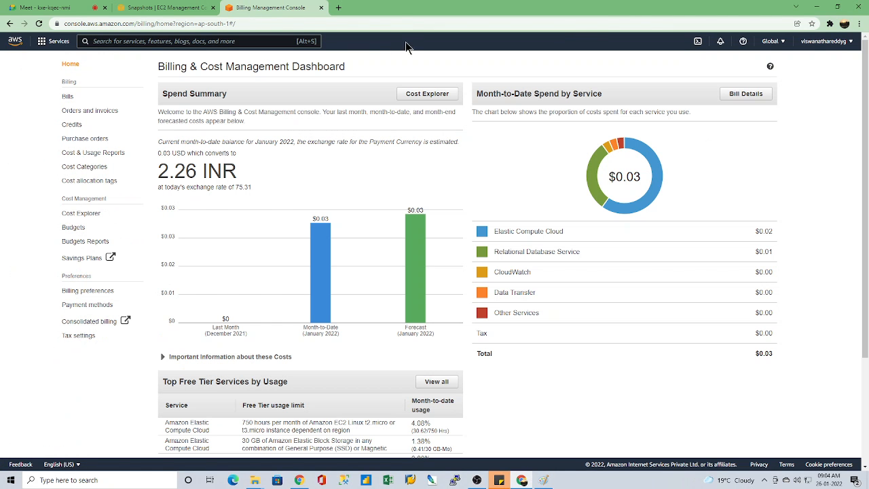
{"action": "left_click", "coordinate": [321, 8]}
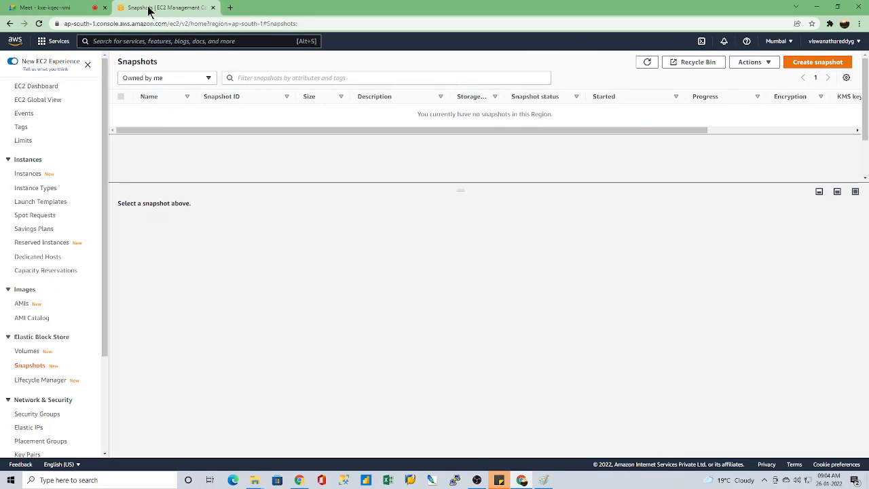
{"action": "left_click", "coordinate": [477, 480]}
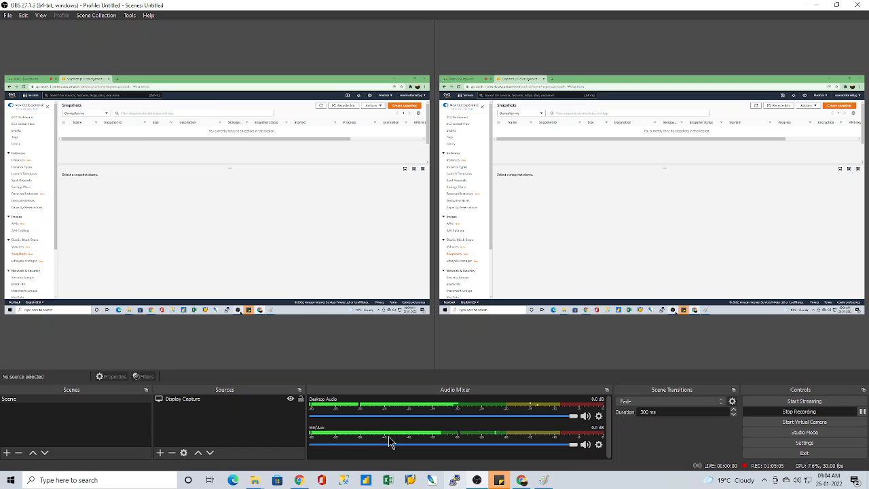